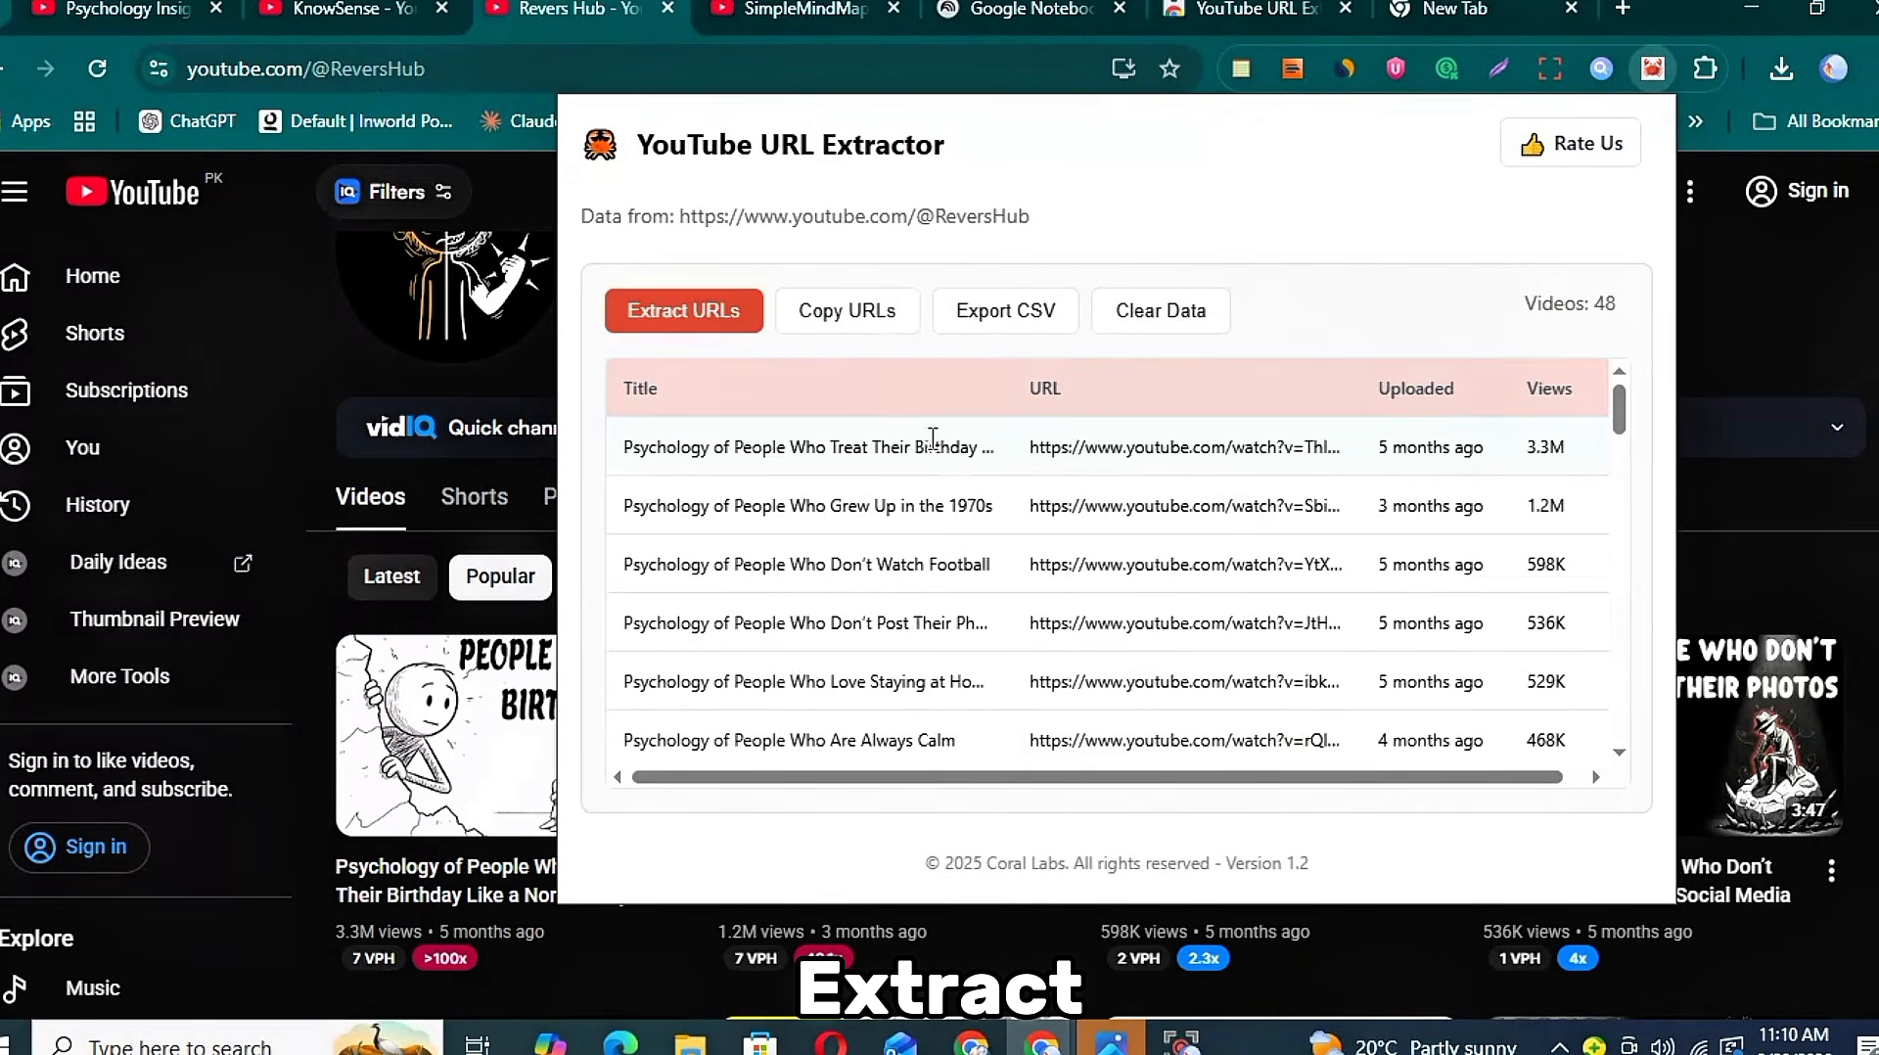
- Look through the extracted video list for the Revers Hub channel and copy all its video URLs
scroll(1079, 481, down, 20)
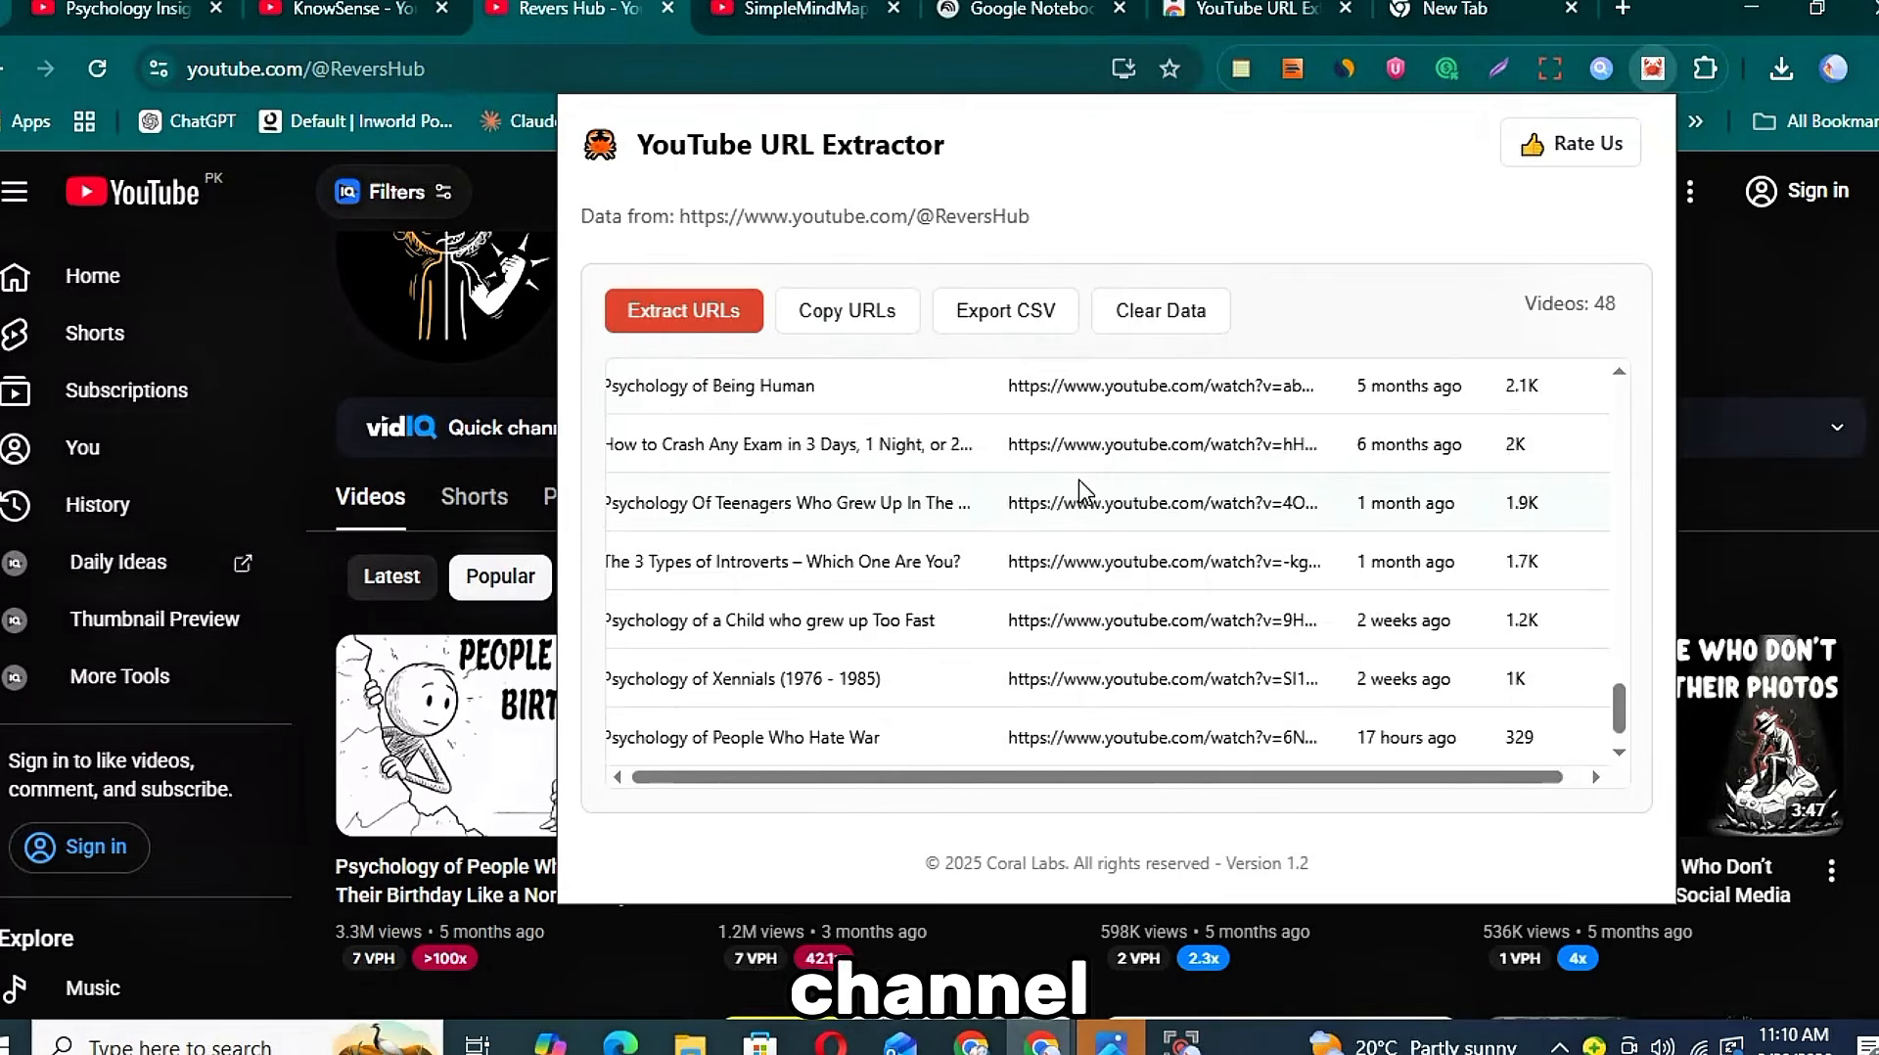
scroll(1079, 487, up, 20)
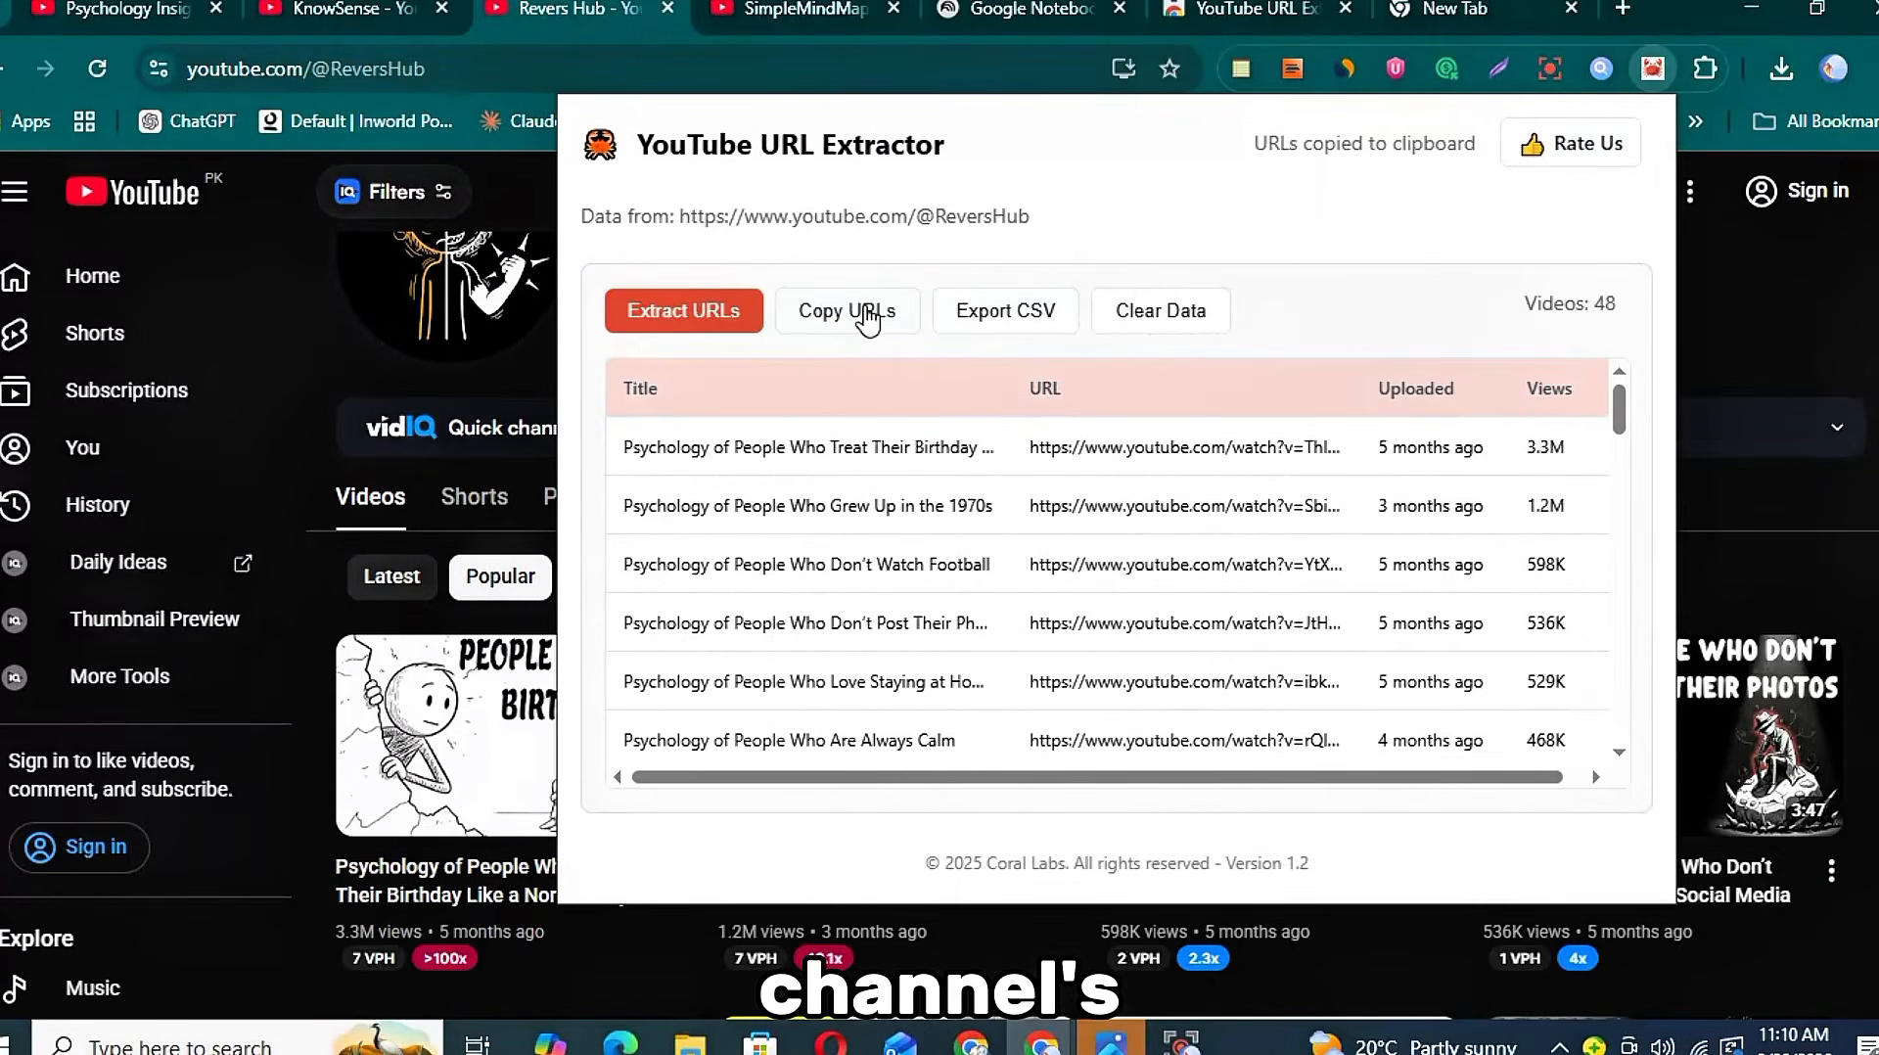
triple_click(1595, 304)
click(1715, 319)
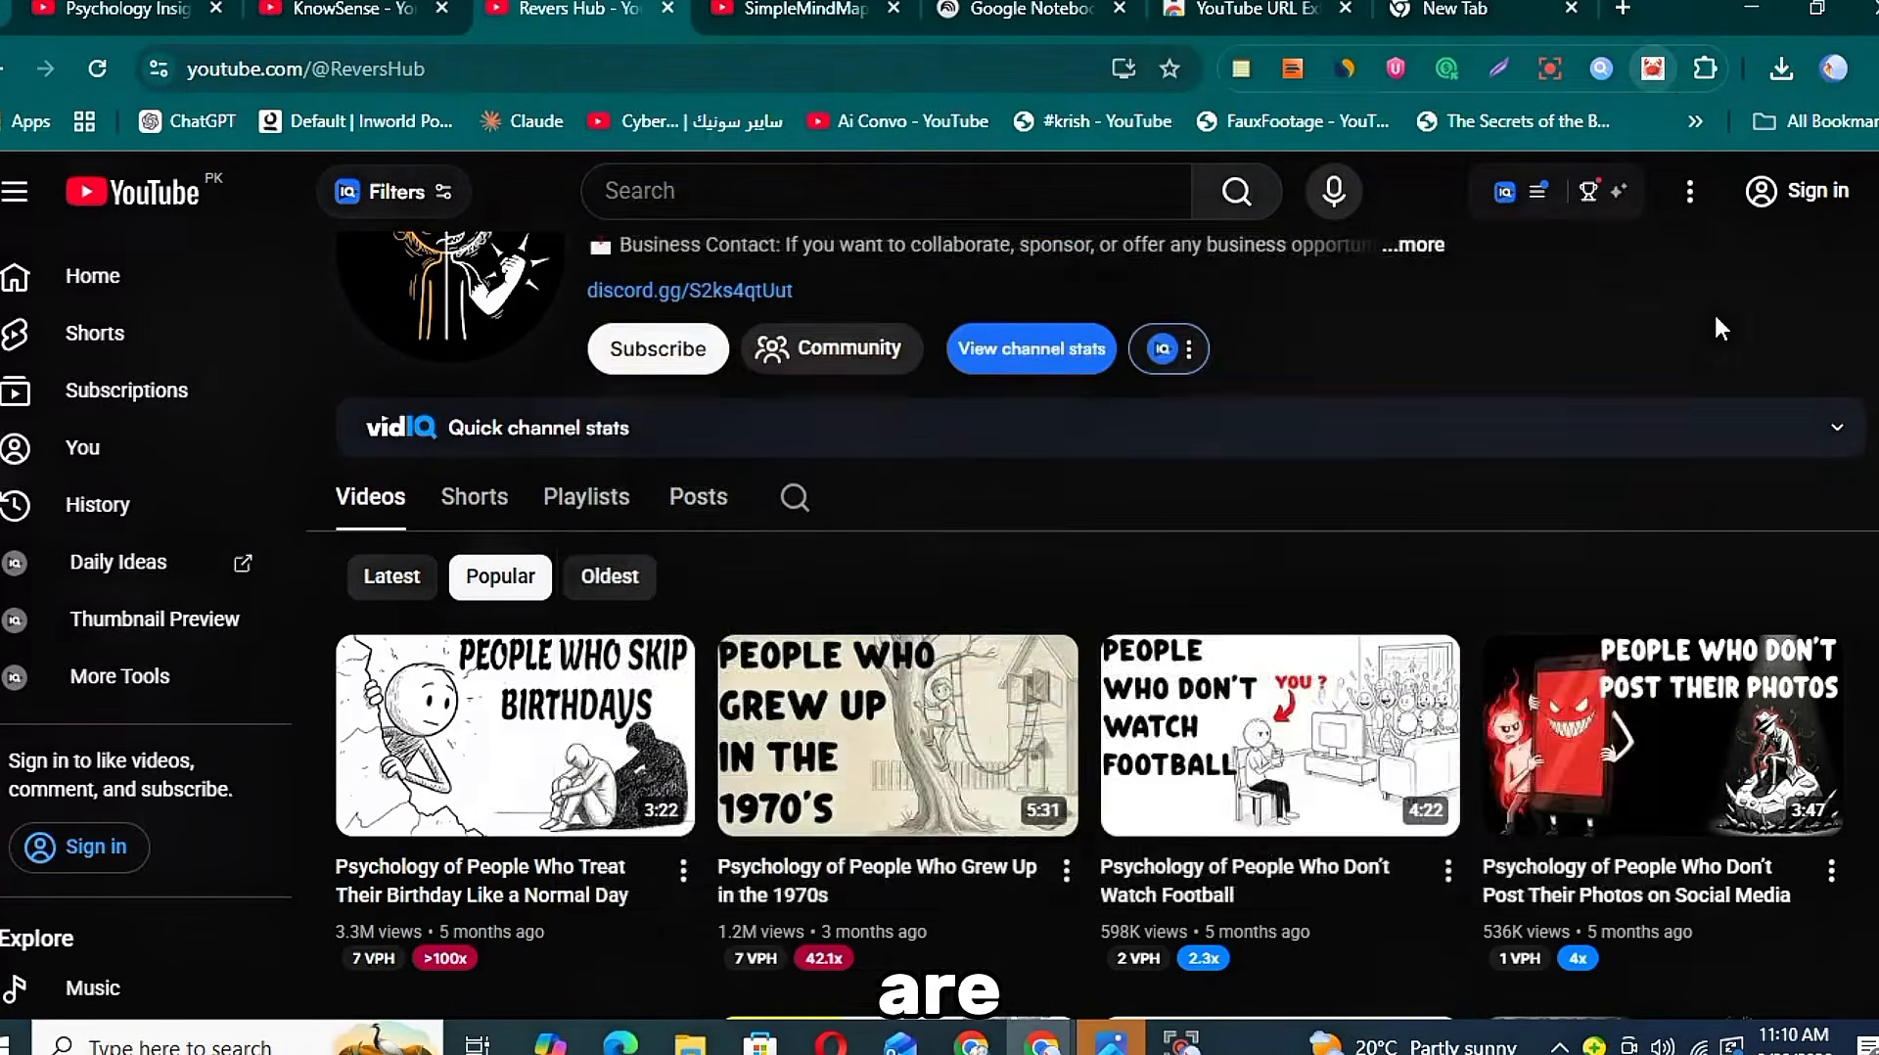
scroll(1714, 319, up, 4)
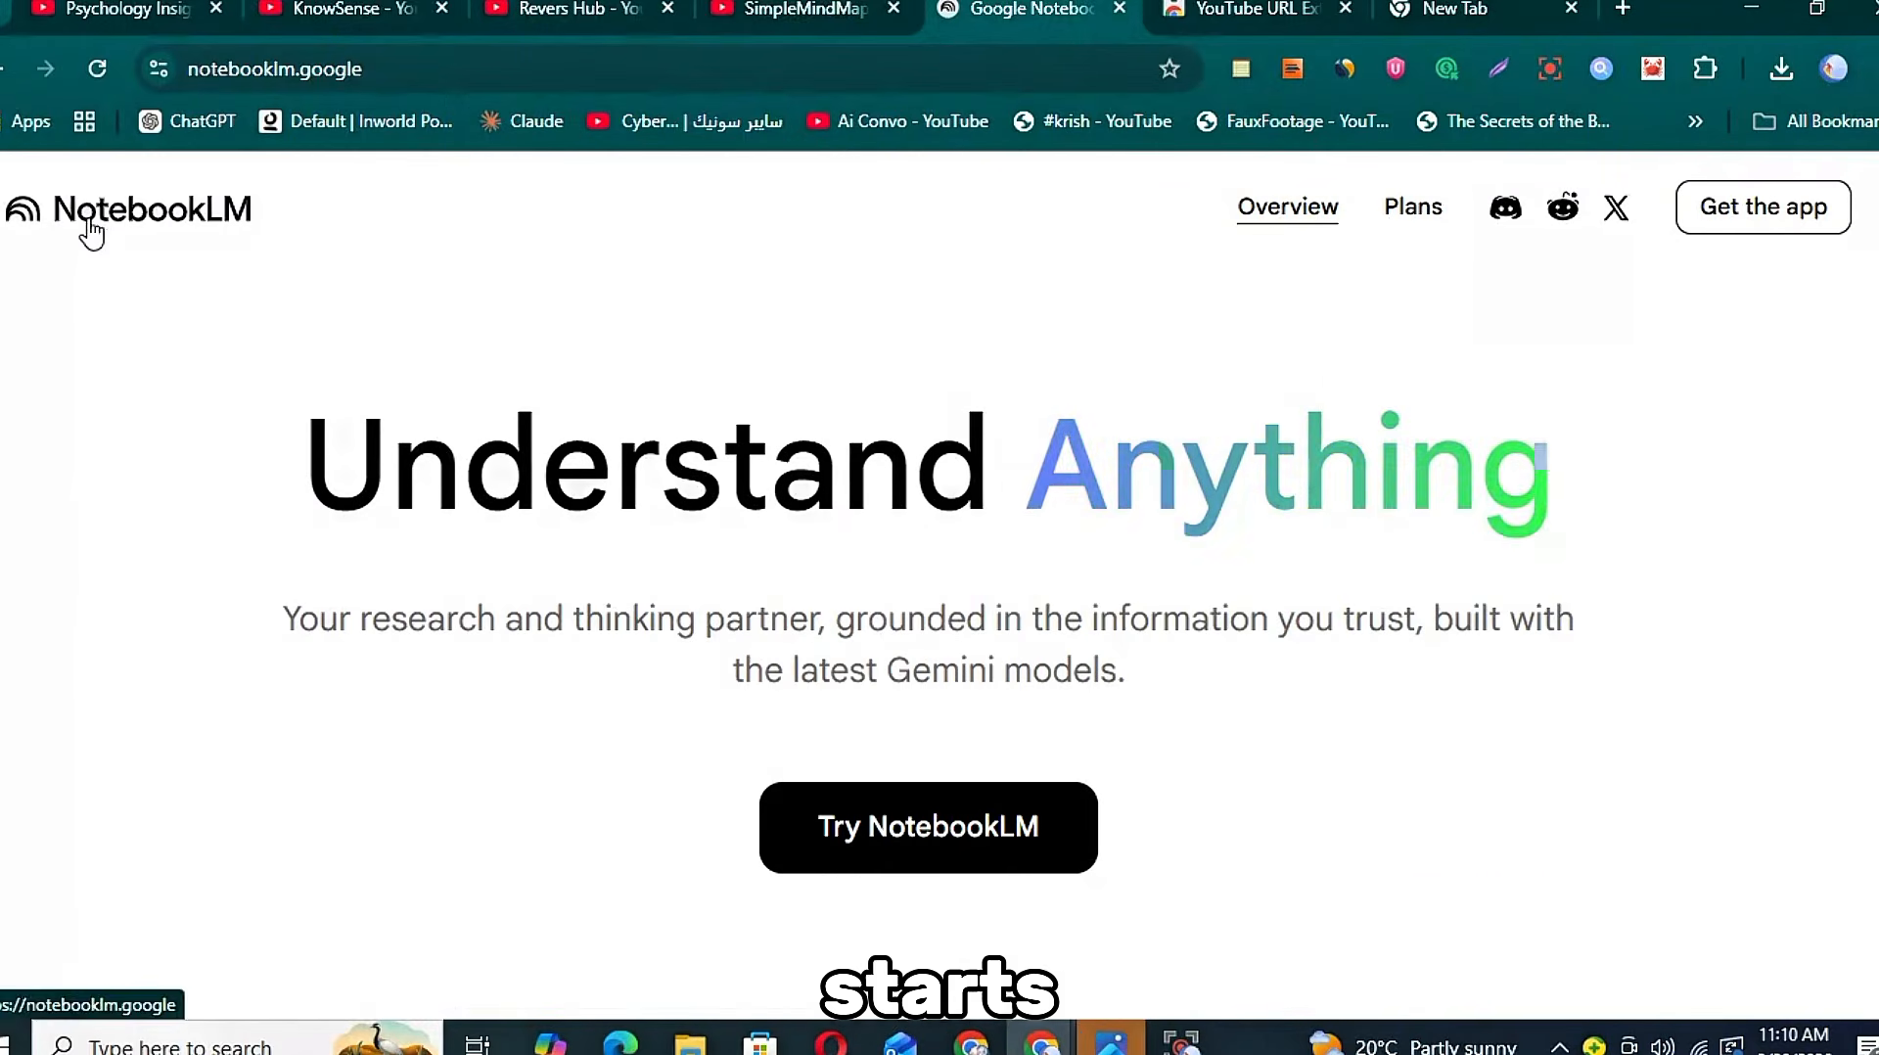
- Switch to the NotebookLM site, skim its overview page and launch the NotebookLM app
triple_click(441, 461)
scroll(600, 692, down, 10)
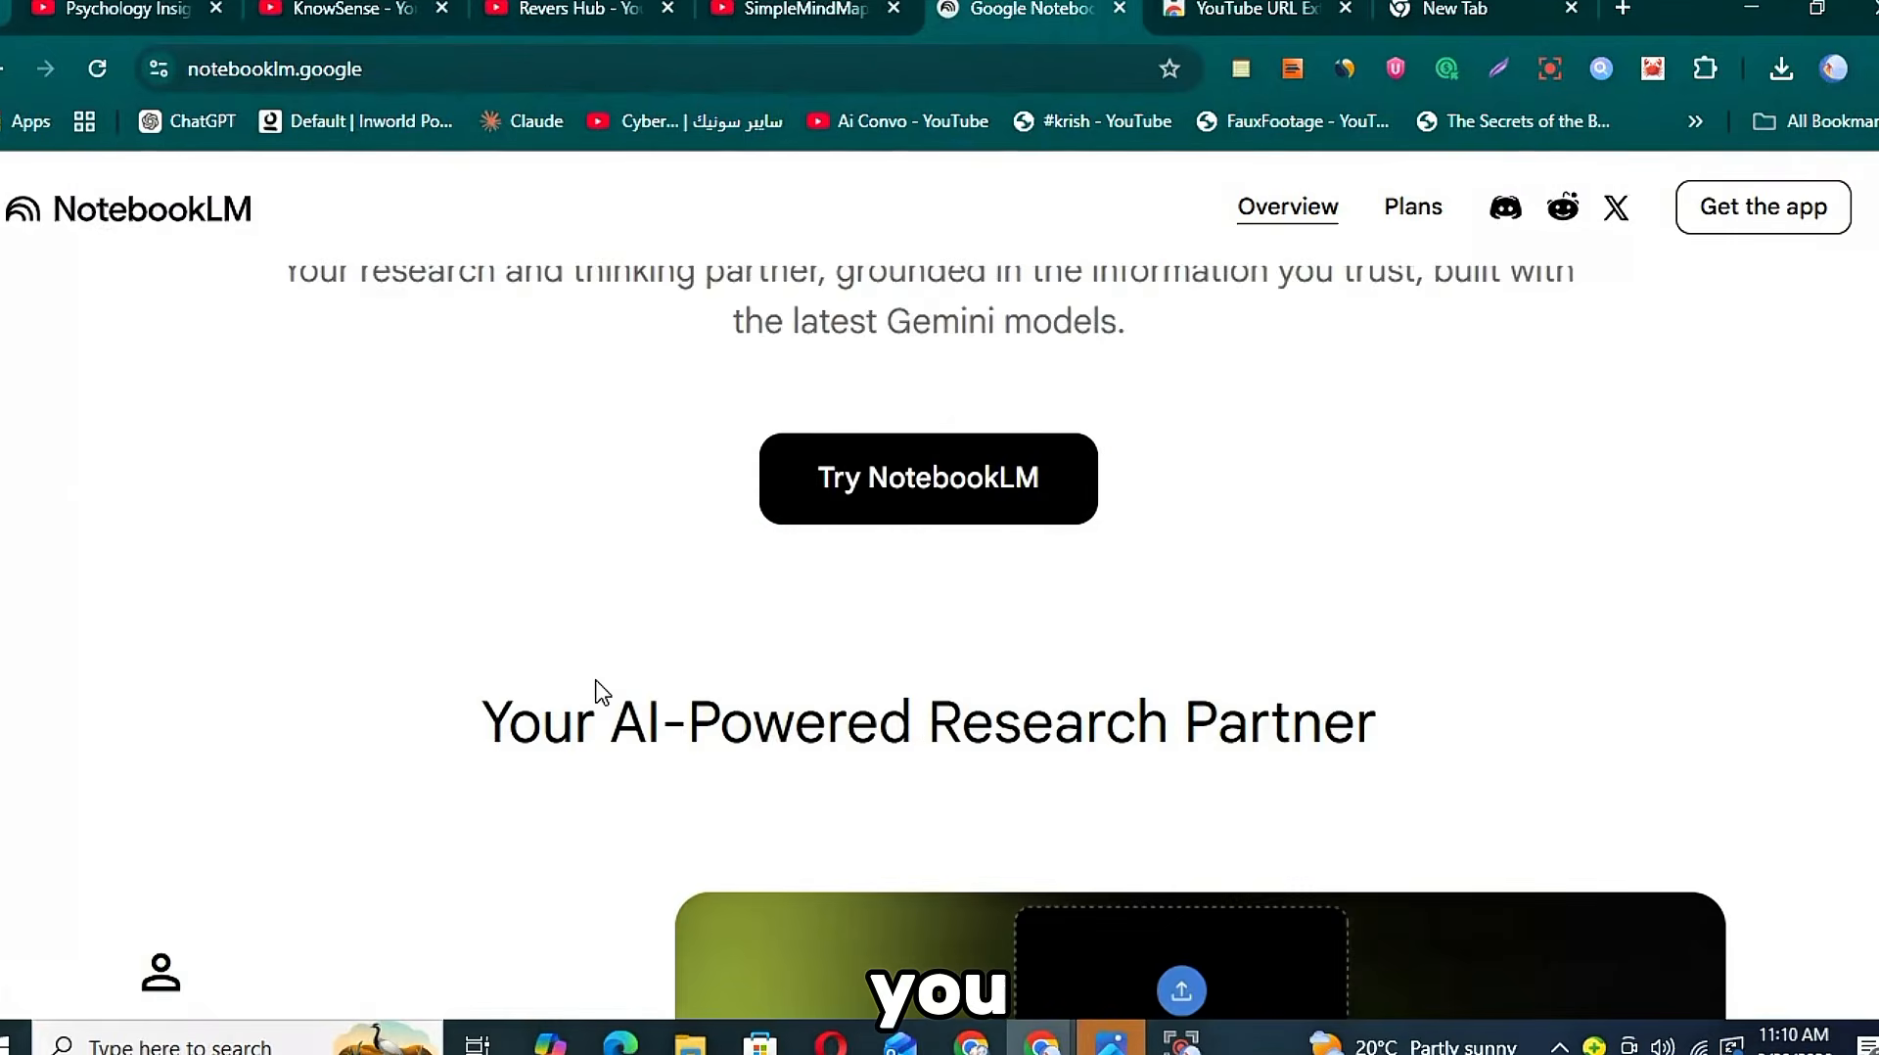
scroll(600, 692, down, 15)
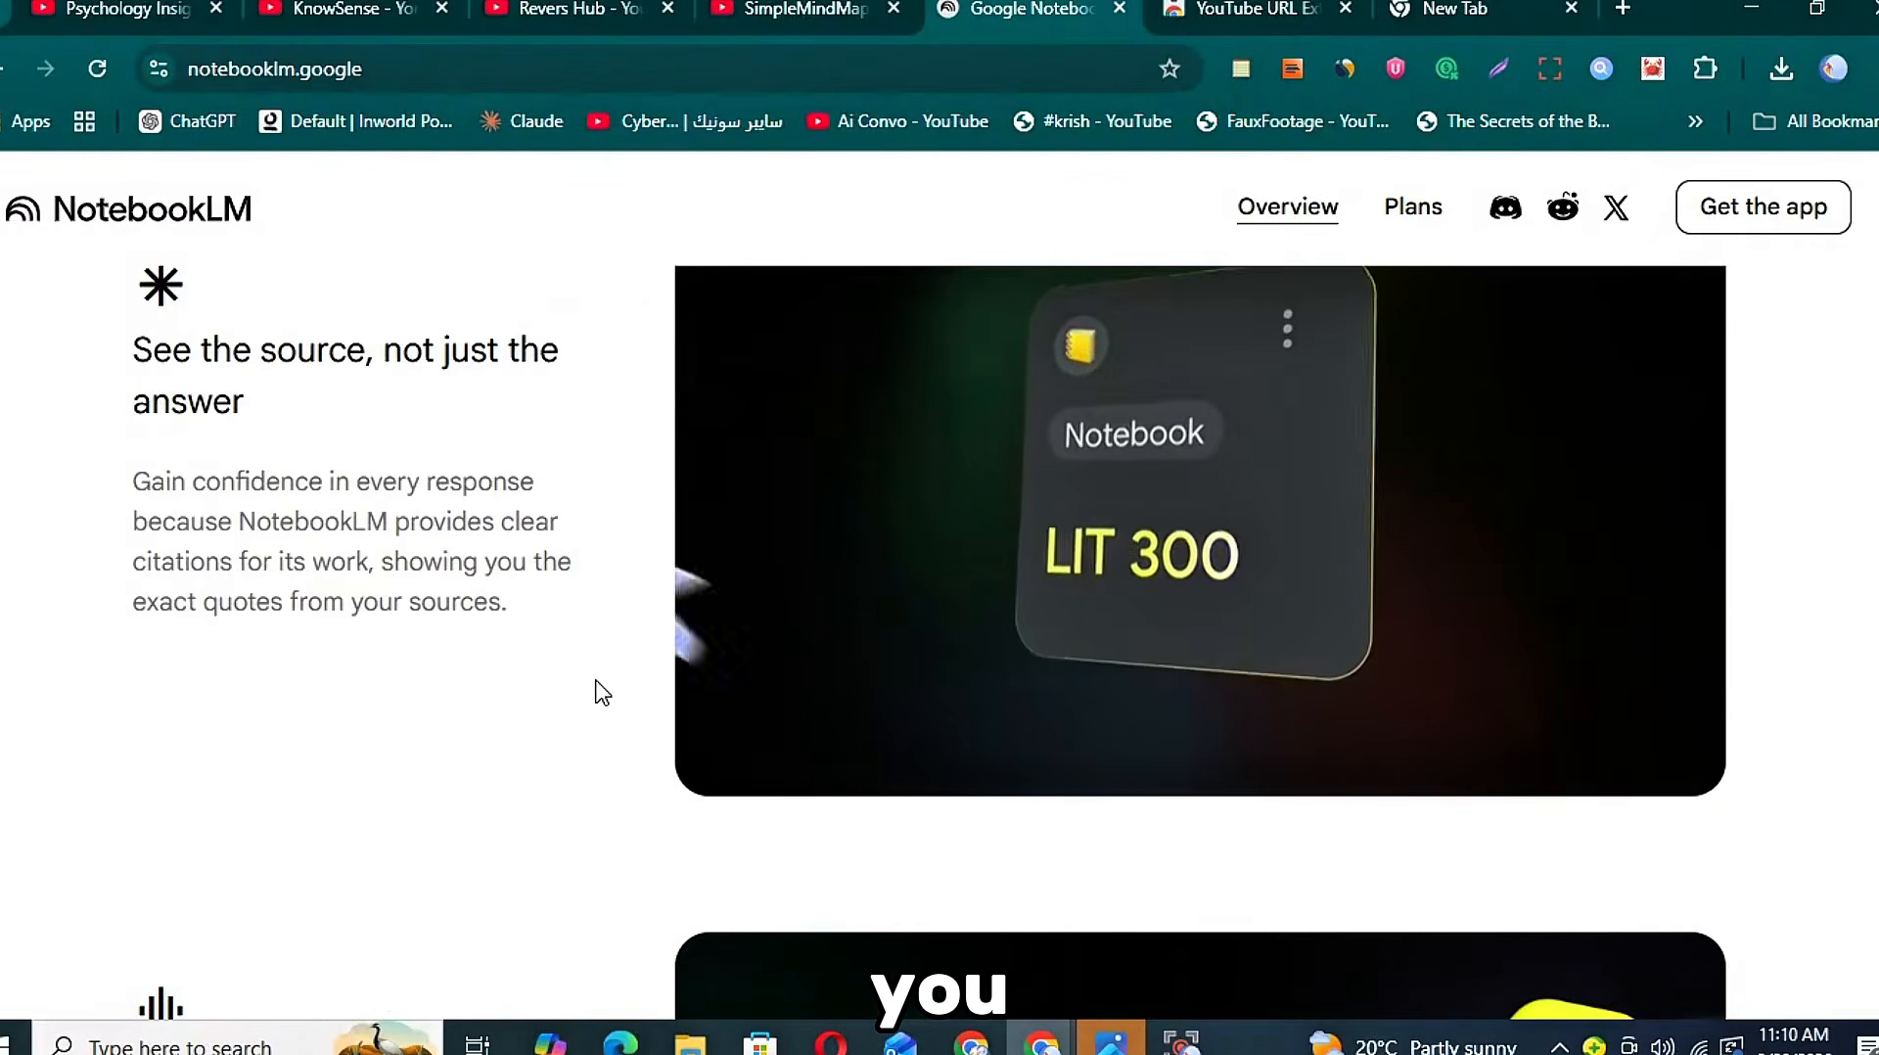
scroll(600, 692, down, 8)
scroll(600, 692, up, 20)
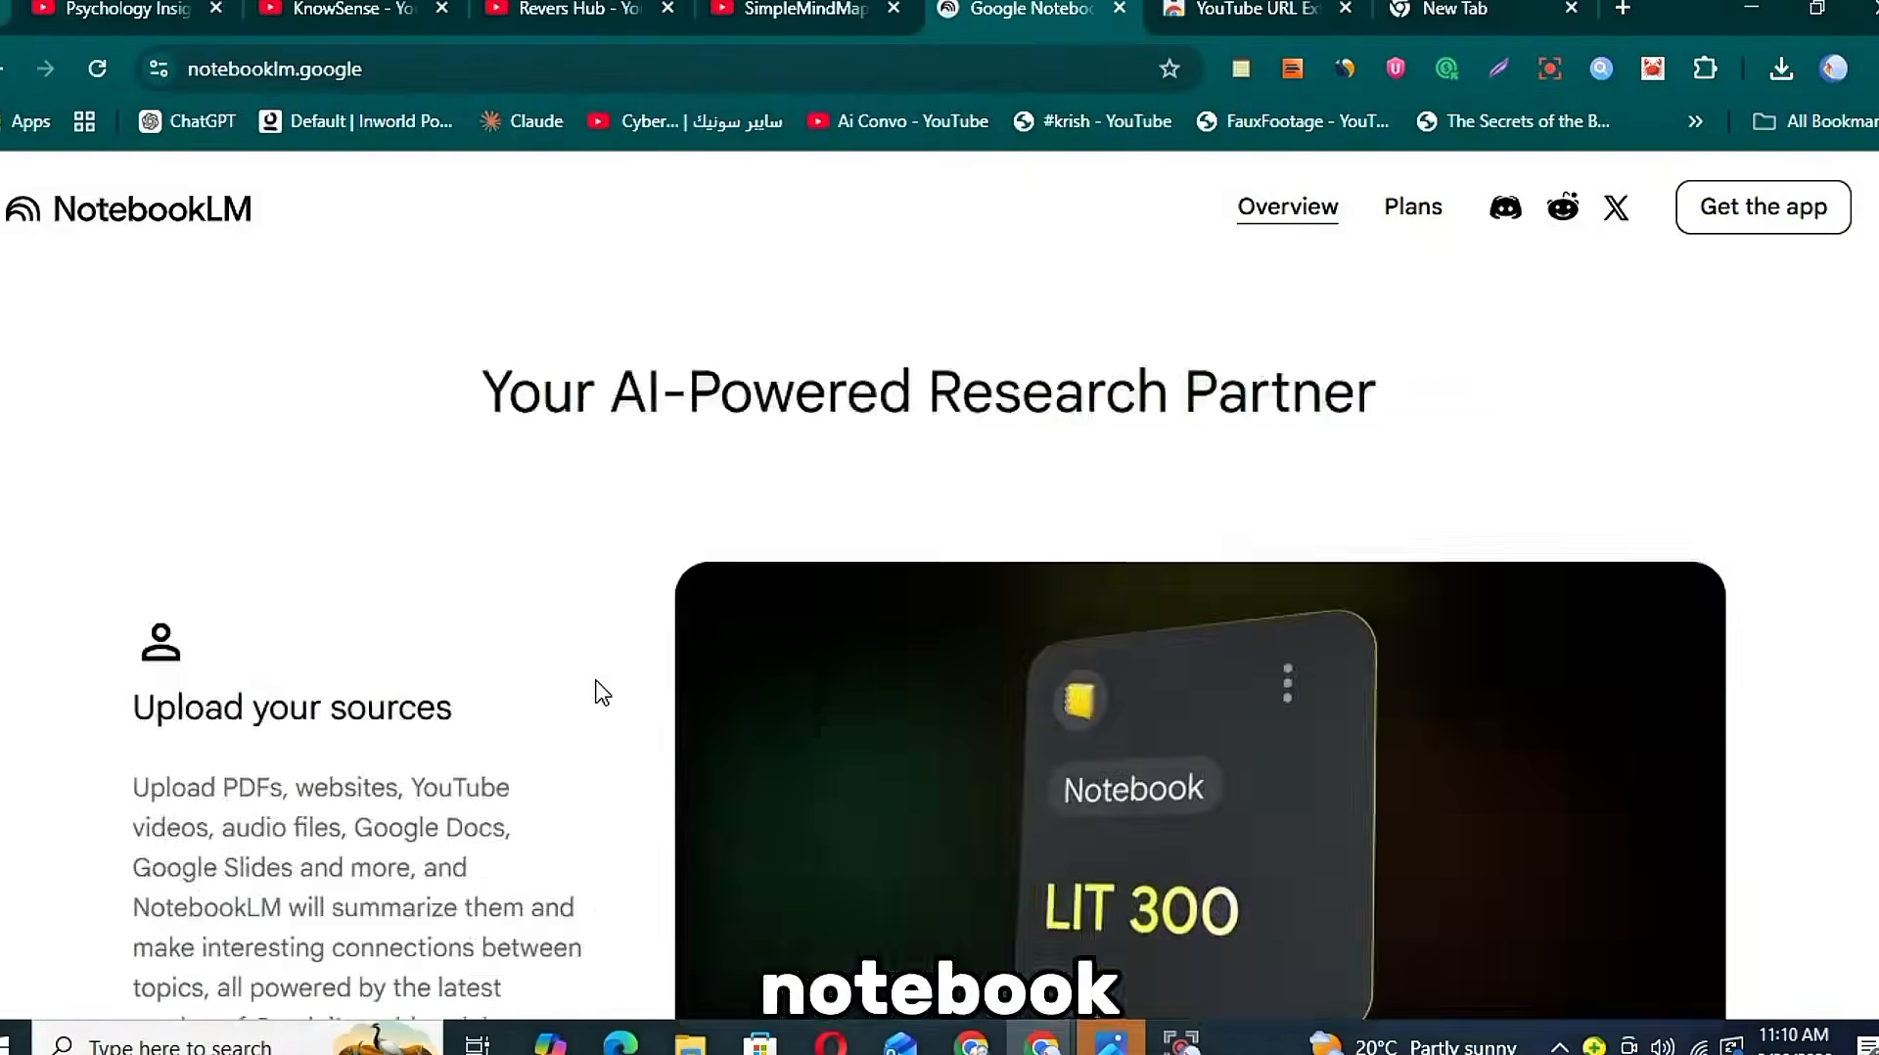
click(990, 810)
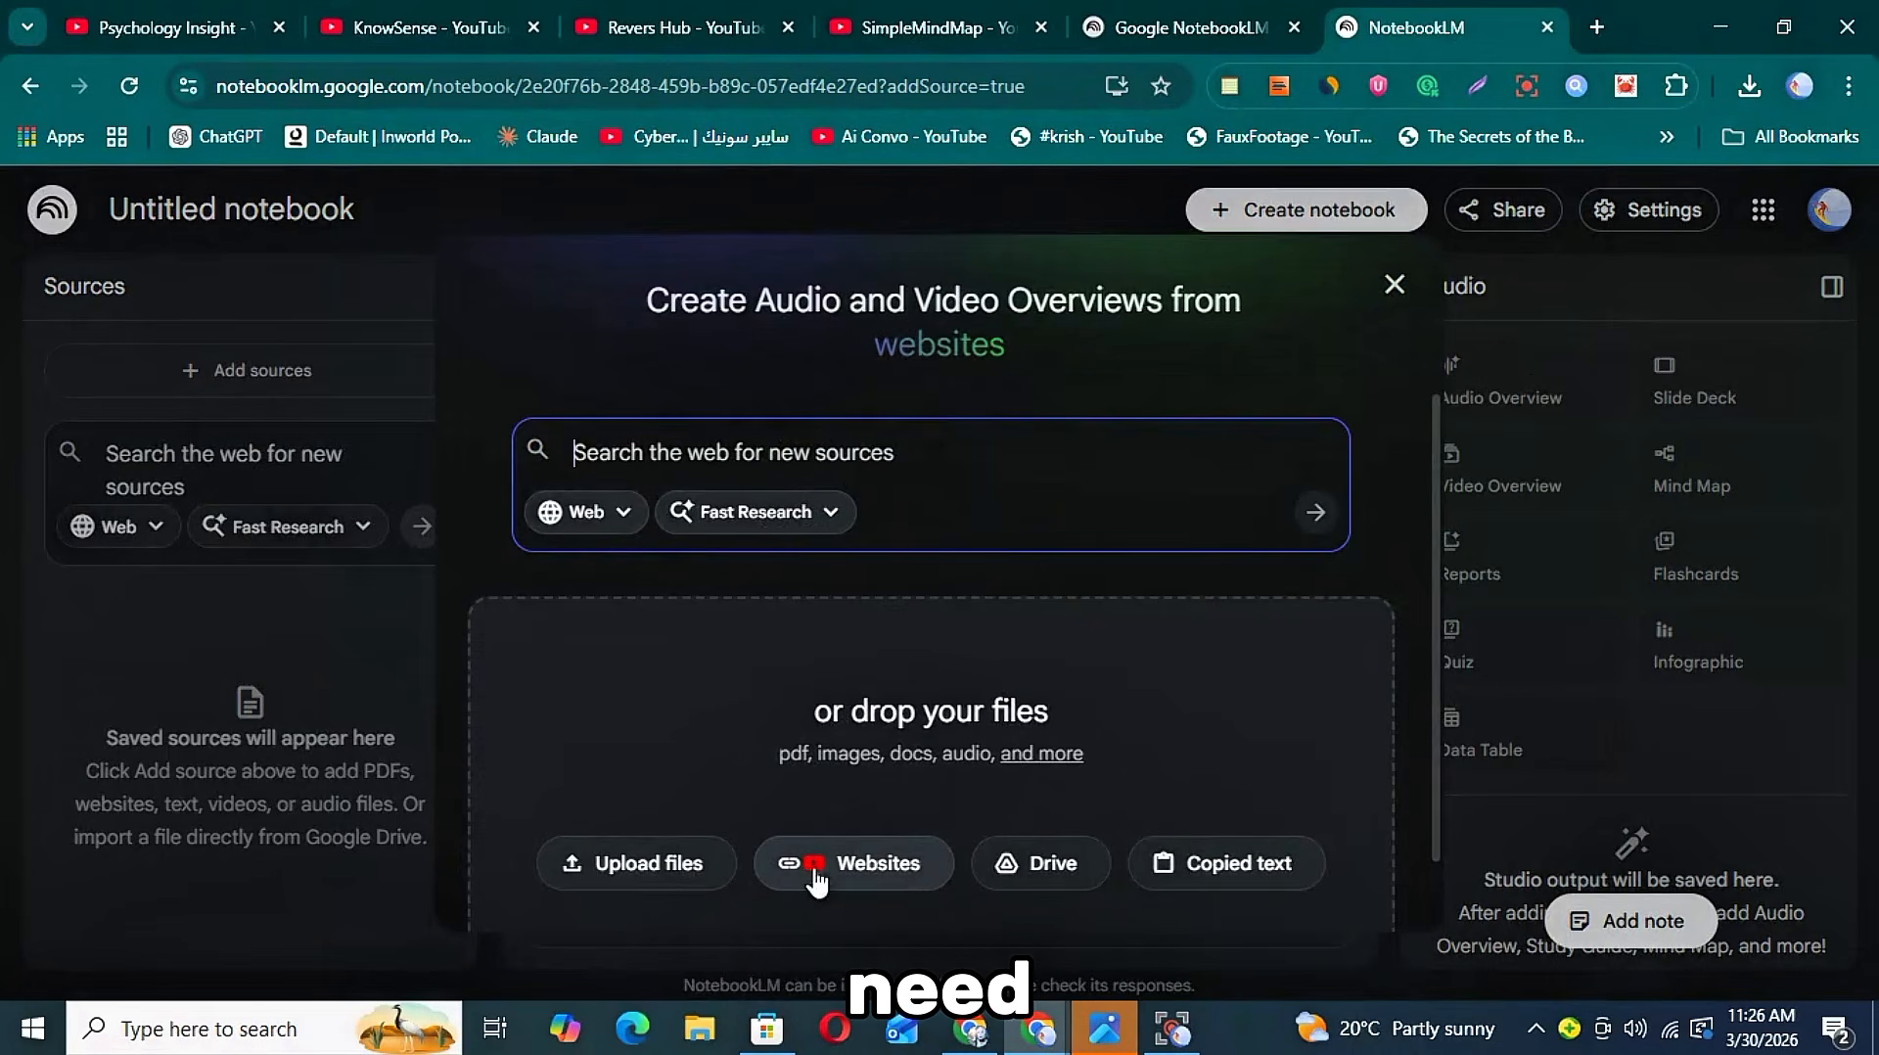
- Add the copied YouTube video URLs as sources to the untitled notebook and review the generated summary
click(886, 863)
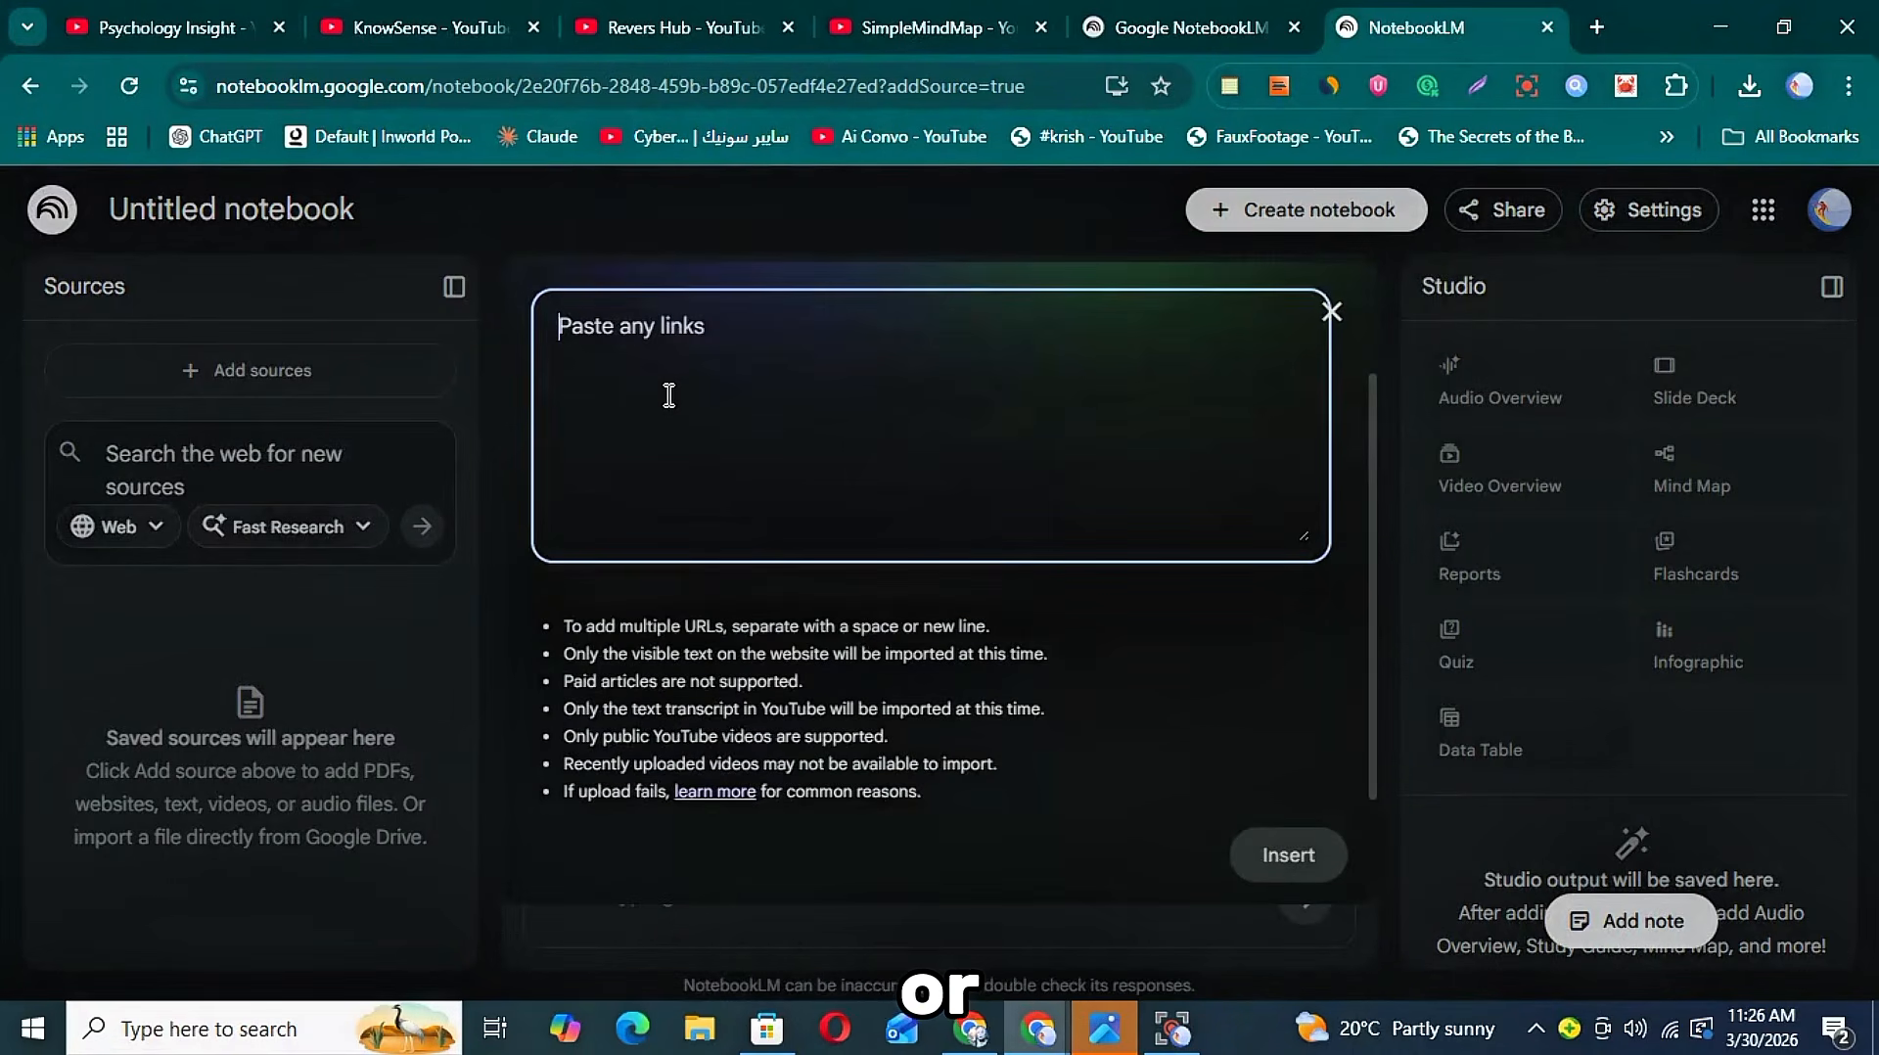
right_click(672, 384)
click(779, 667)
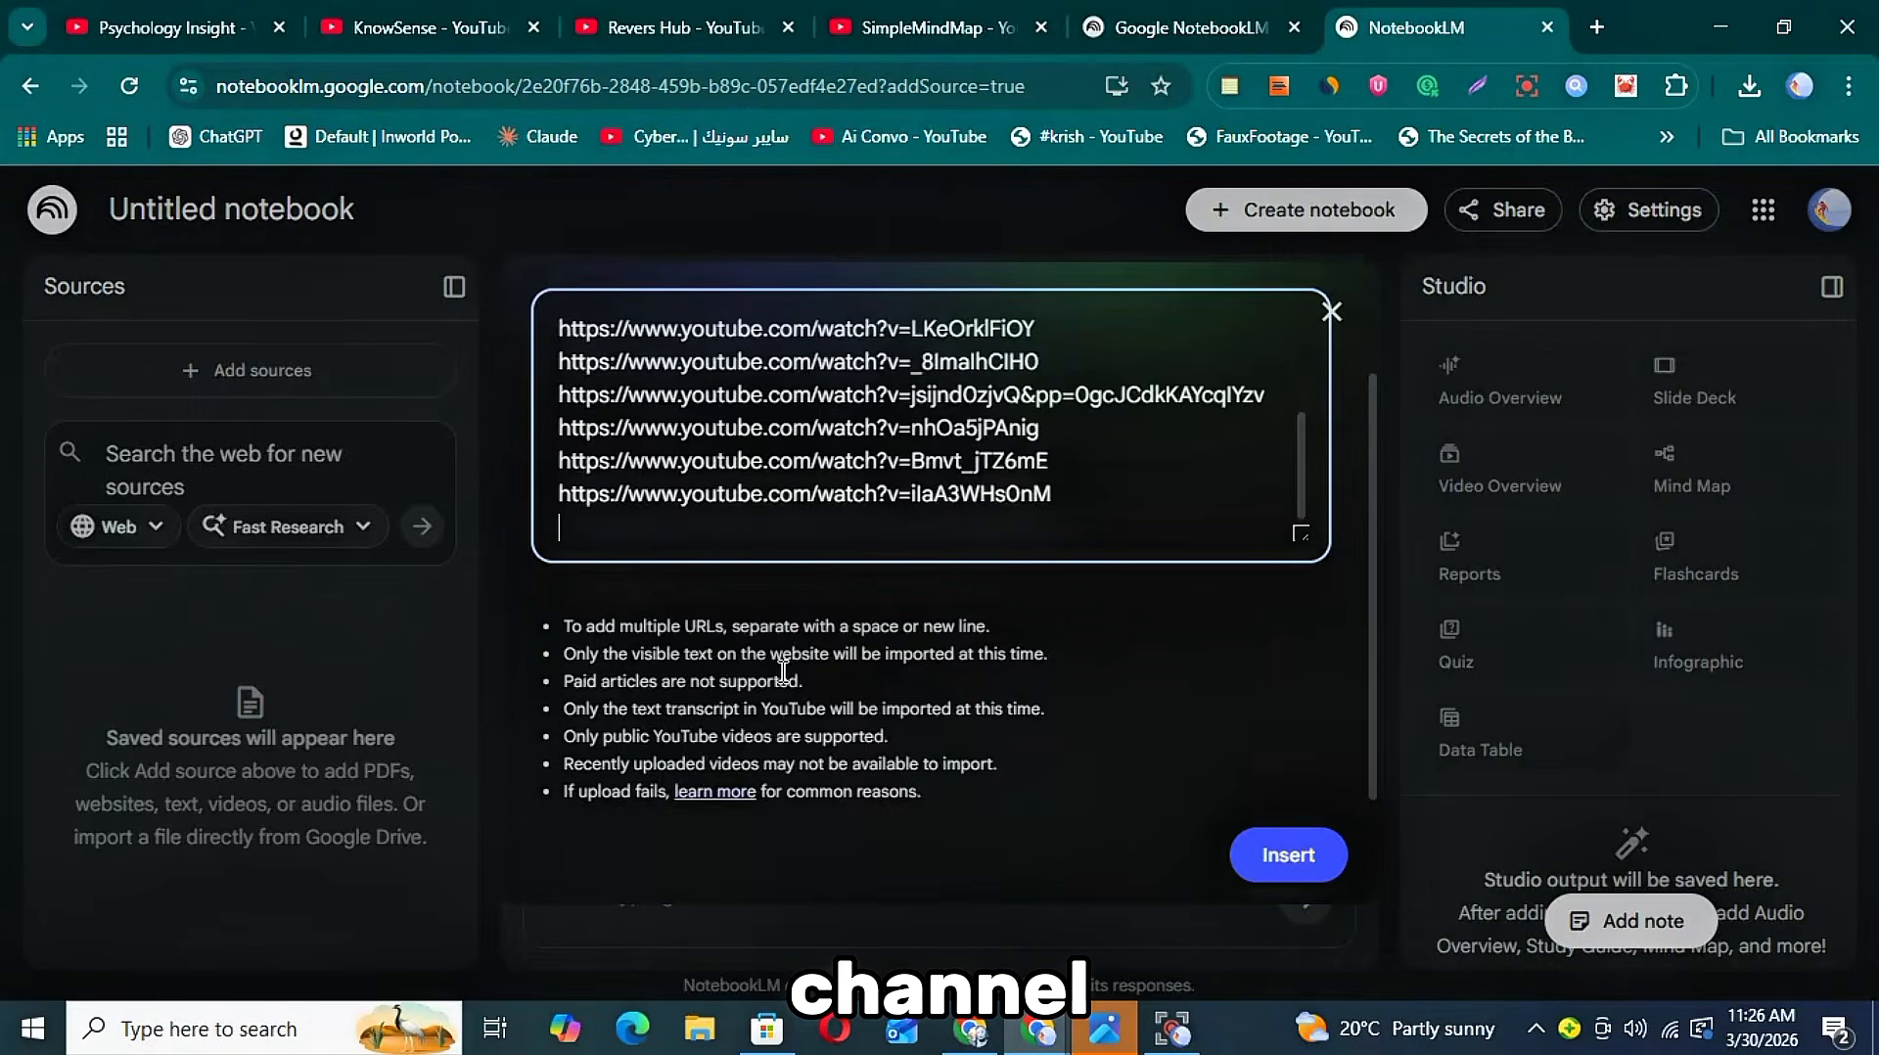
scroll(895, 416, up, 5)
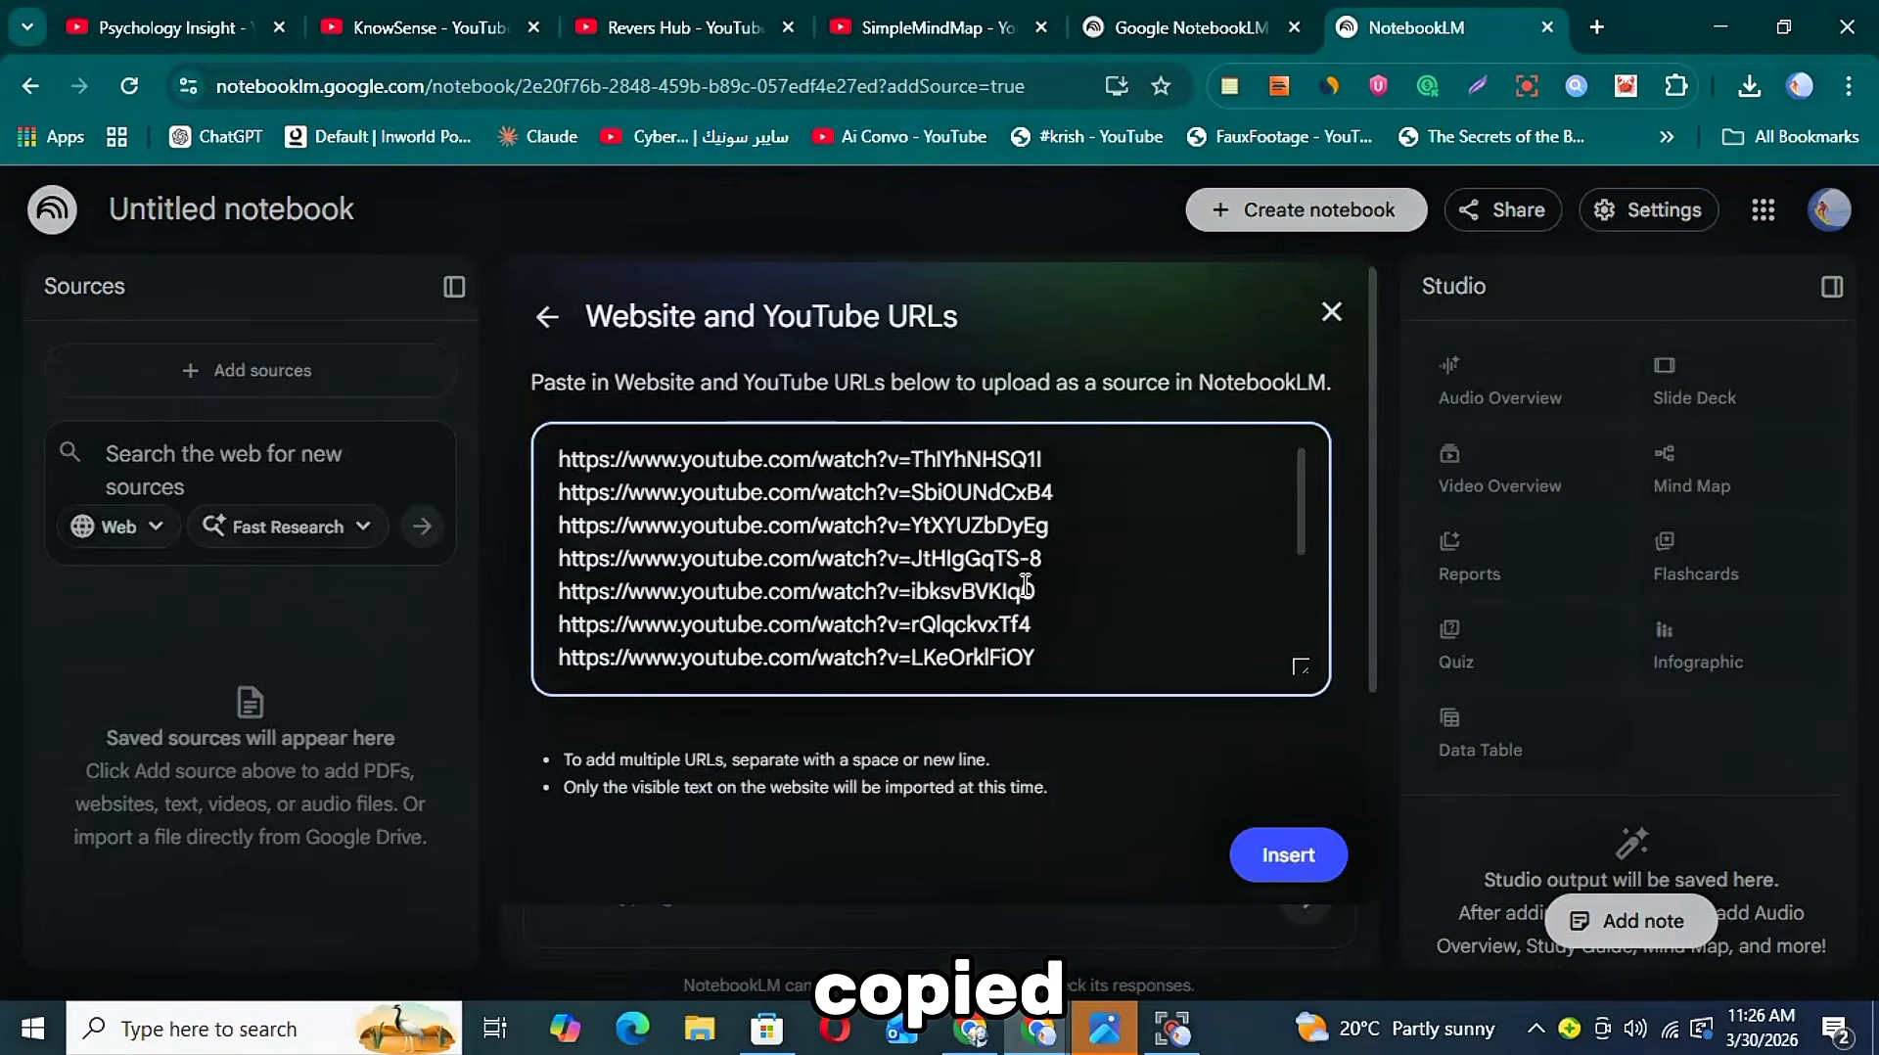
scroll(1024, 587, down, 3)
scroll(1025, 587, up, 3)
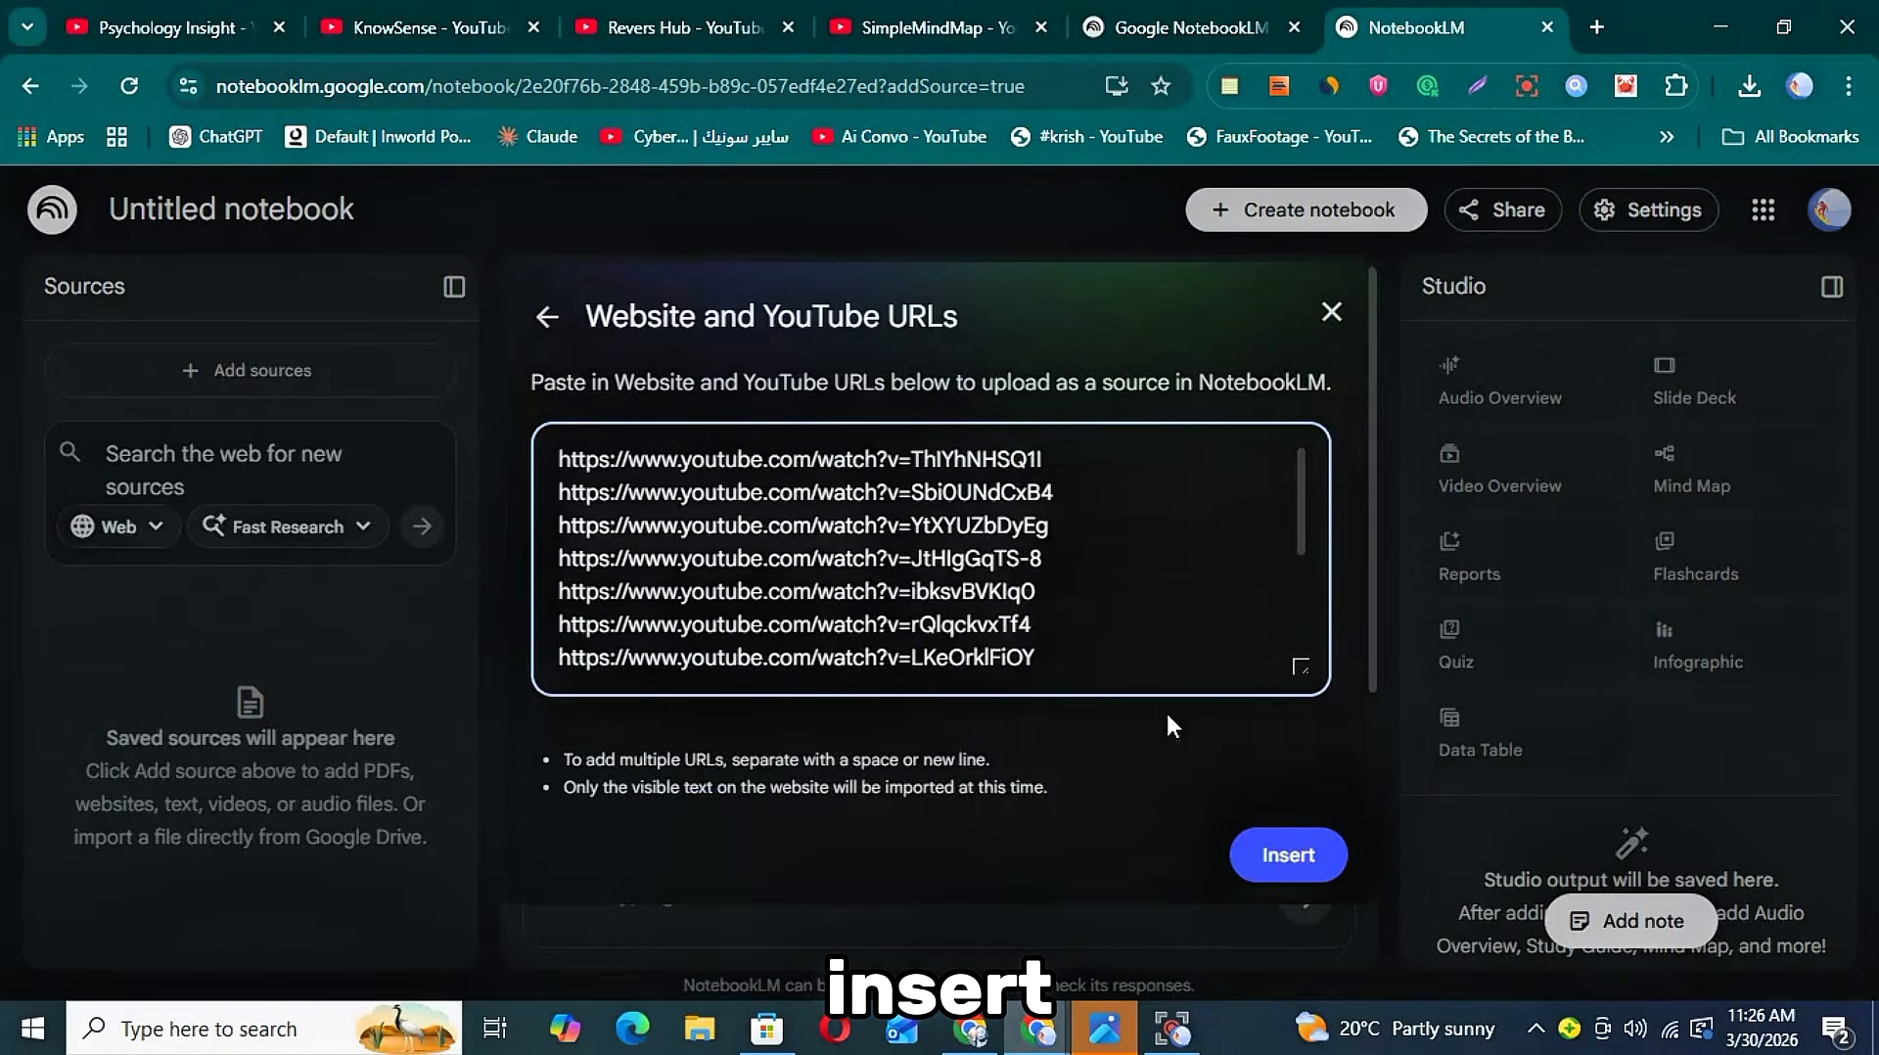
click(1315, 852)
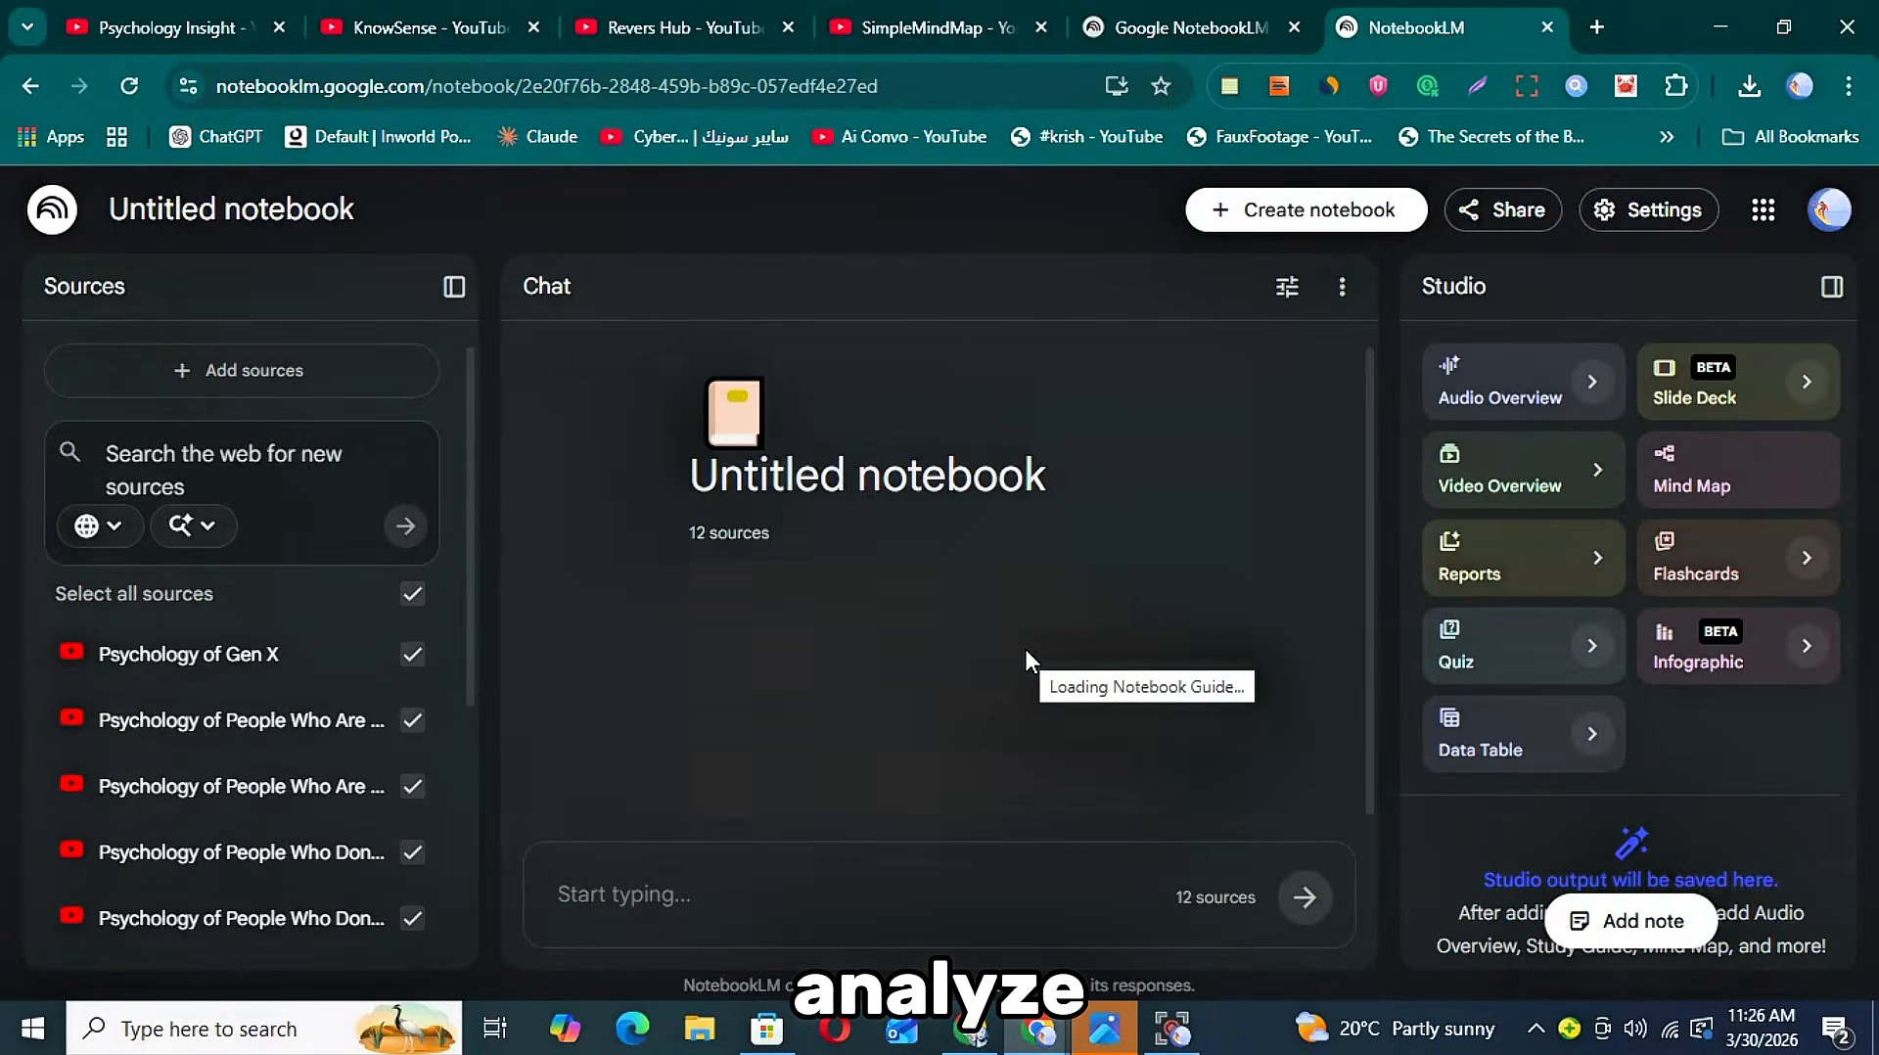
scroll(636, 529, down, 6)
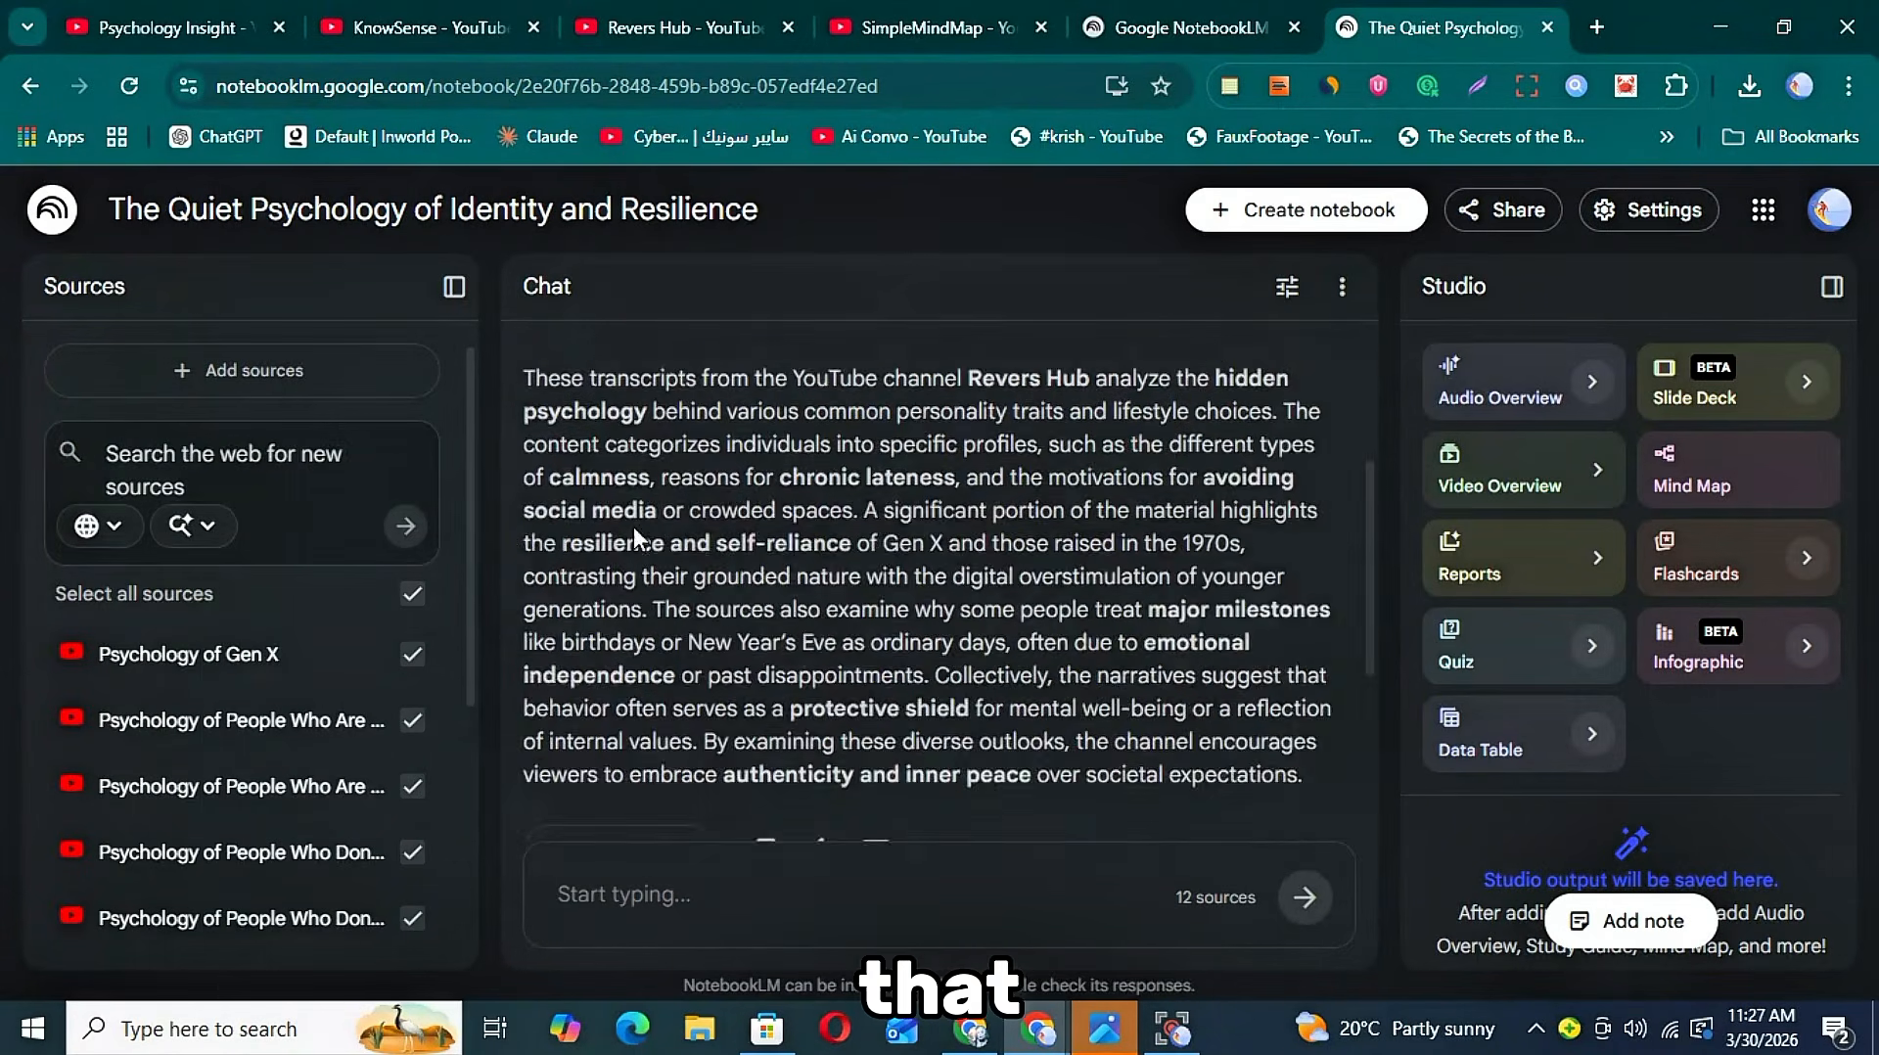
scroll(636, 528, up, 6)
click(275, 213)
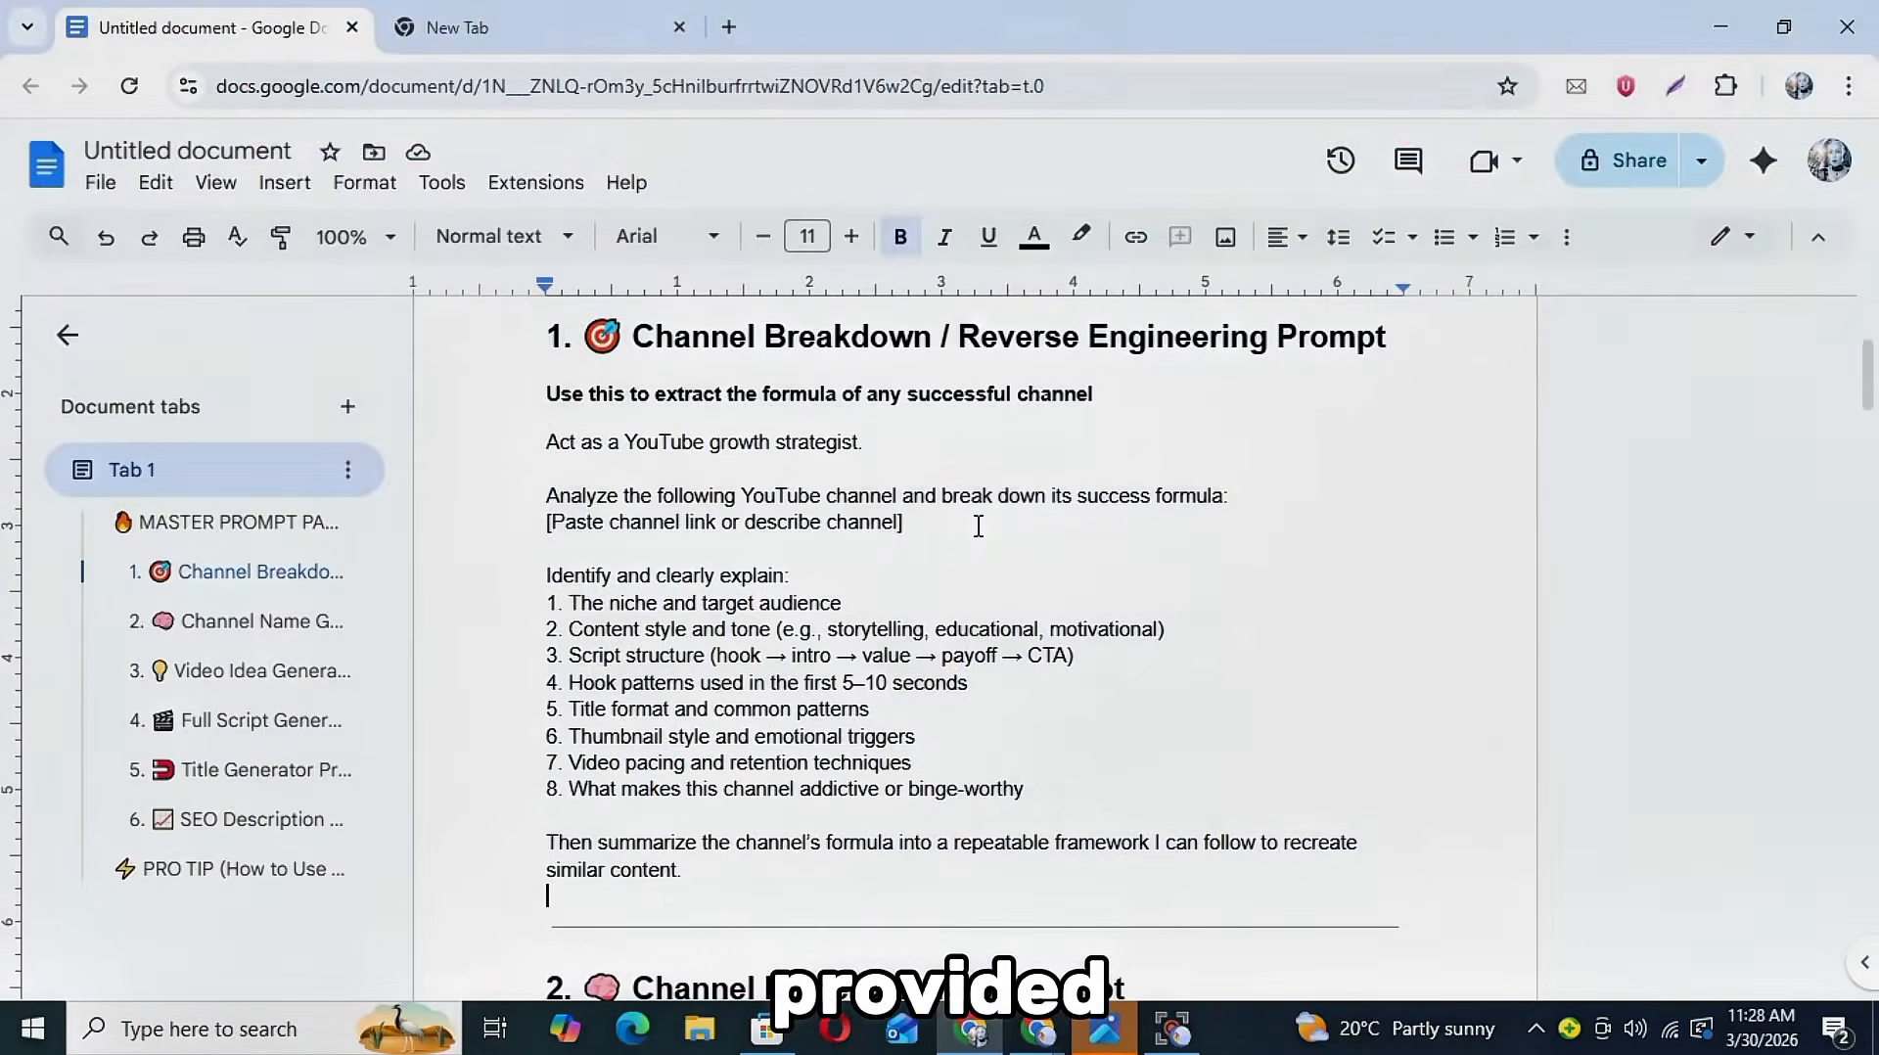
- In the Google Docs prompt document, delete the channel link placeholder from the Channel Breakdown prompt and copy the prompt text
triple_click(523, 529)
key(BackSpace)
key(BackSpace)
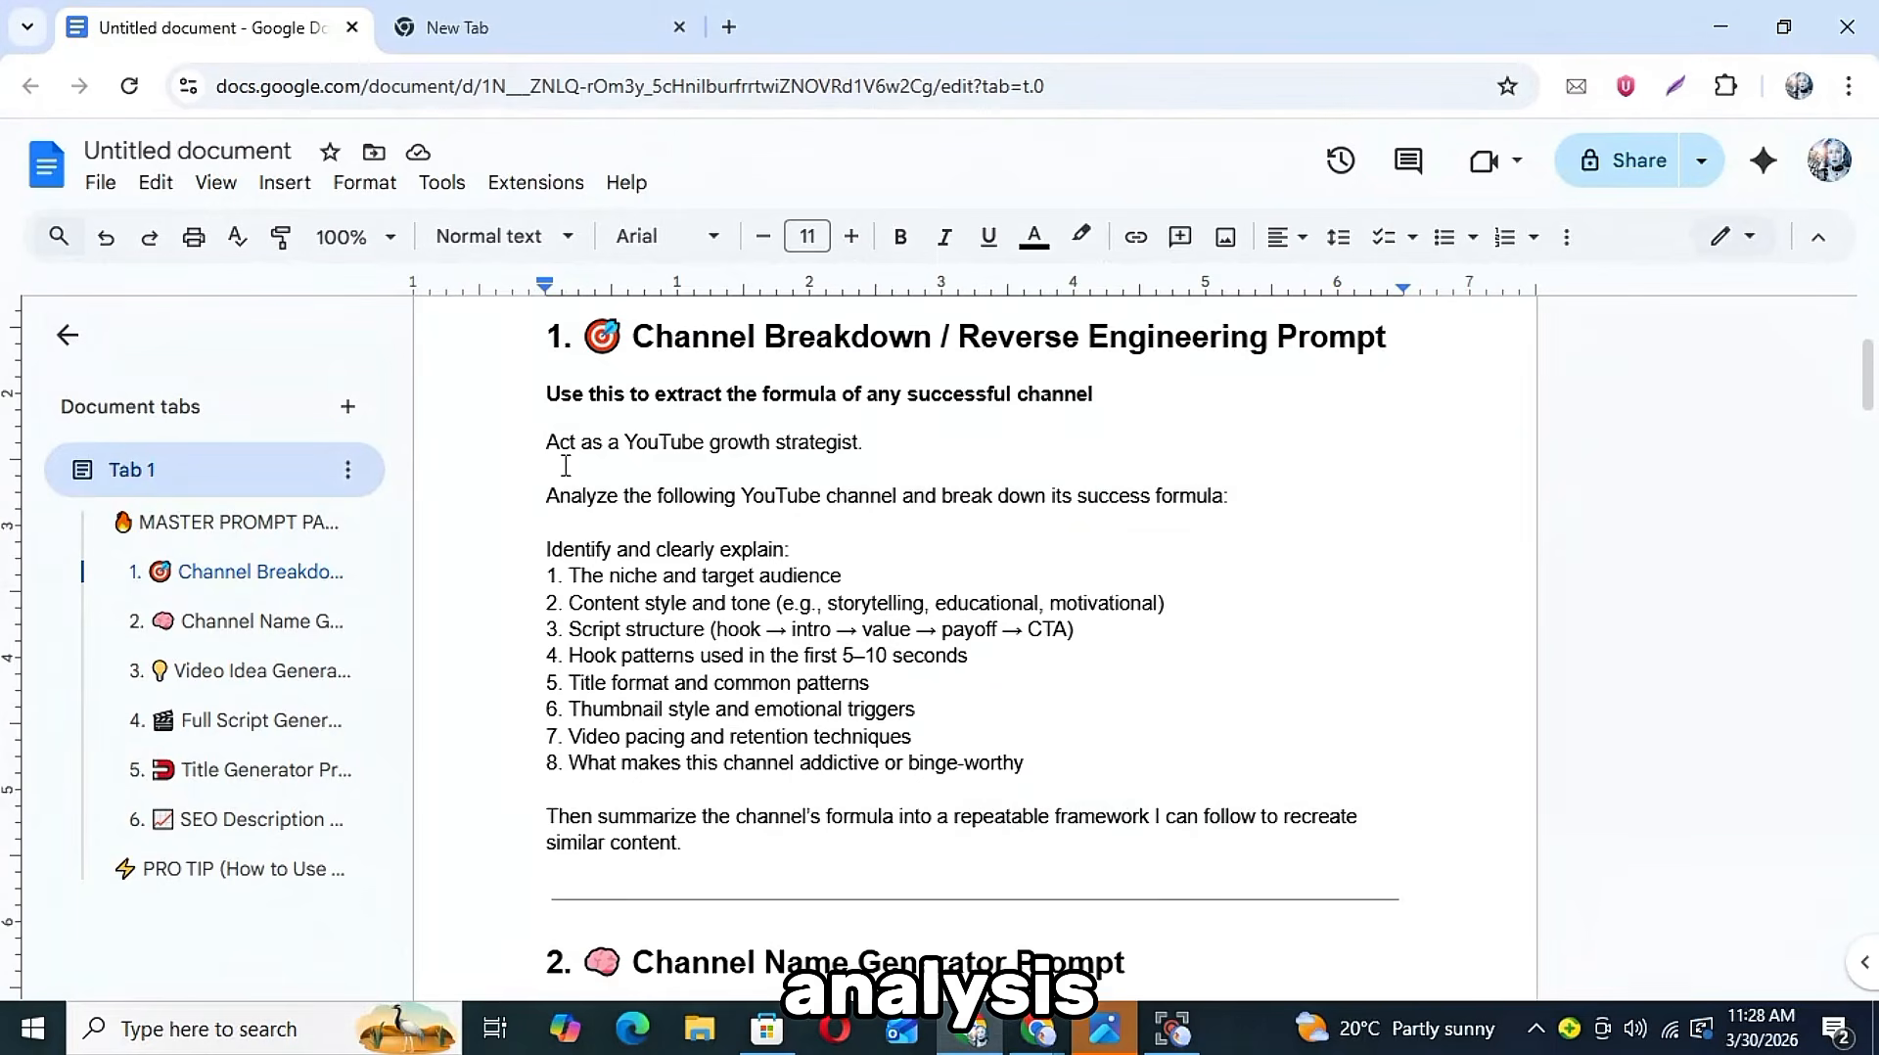
click(549, 395)
drag(549, 394, 681, 842)
key(super+c)
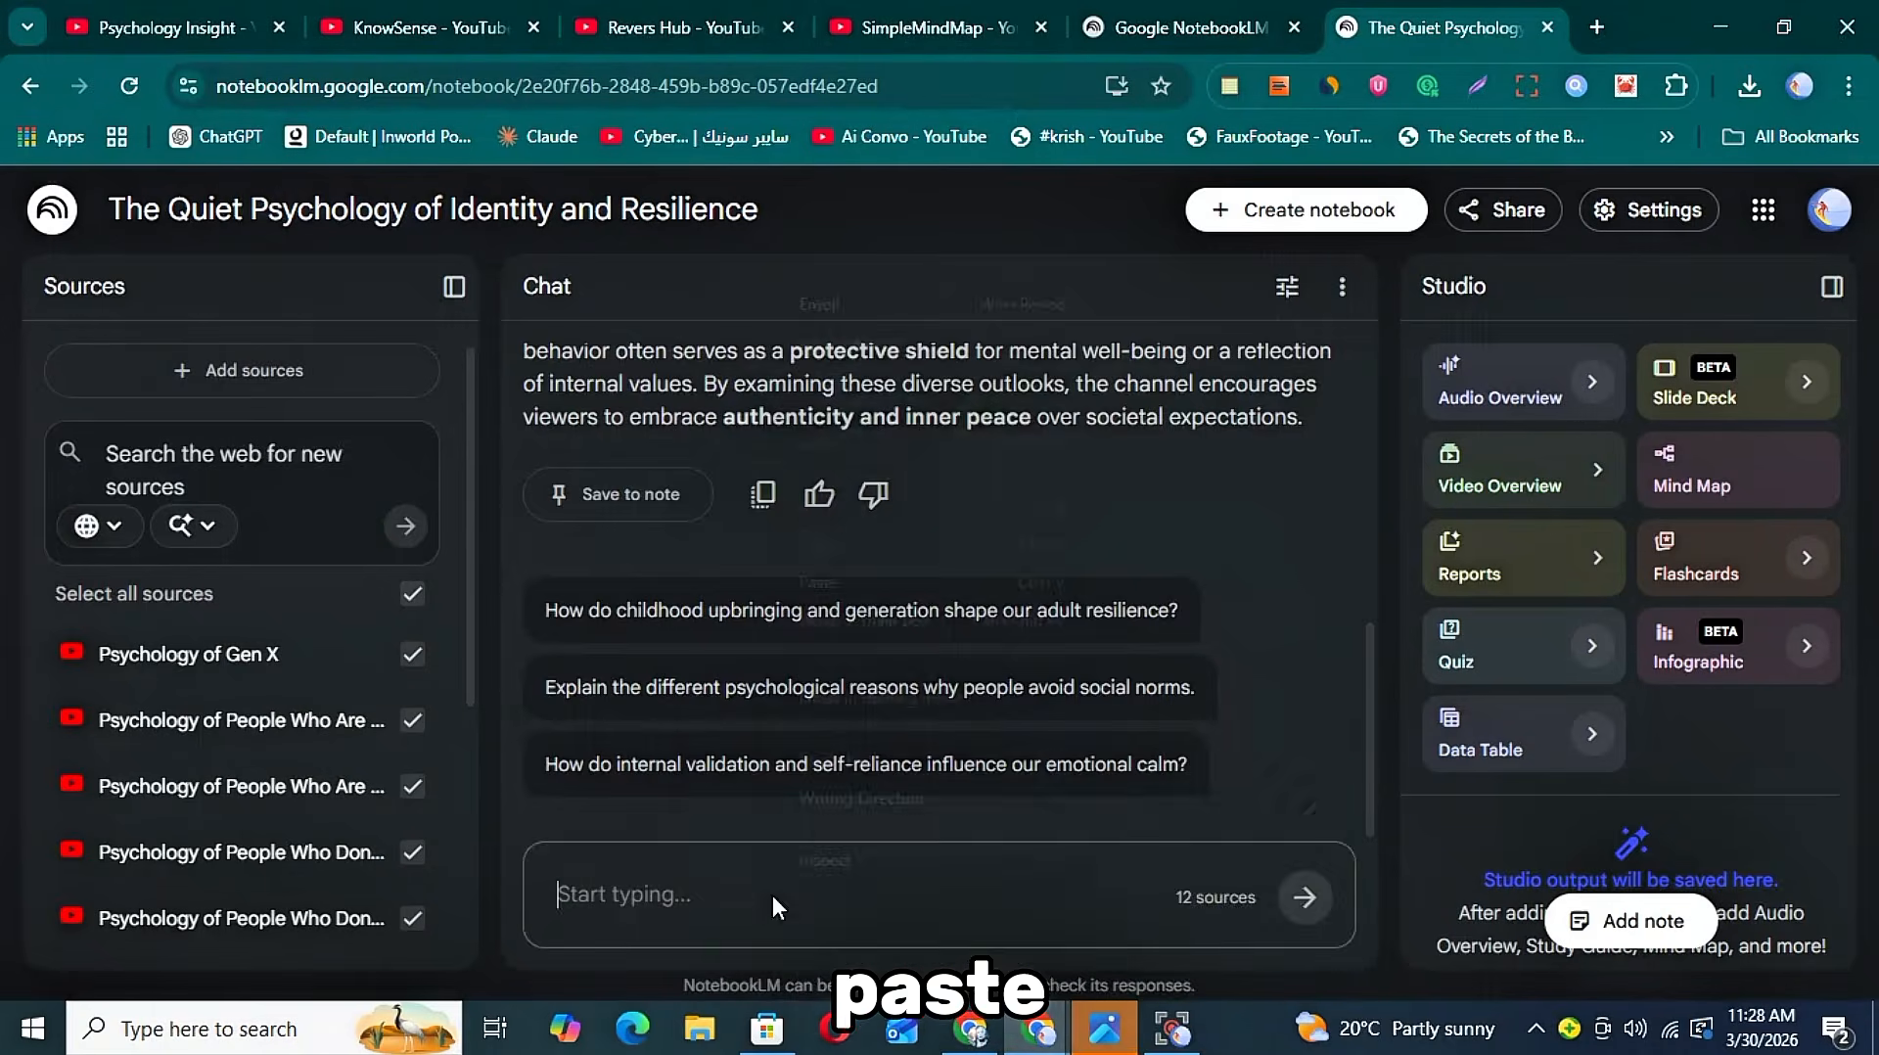
- Paste the Channel Breakdown prompt into the NotebookLM chat, check its text and submit it
right_click(772, 893)
click(818, 581)
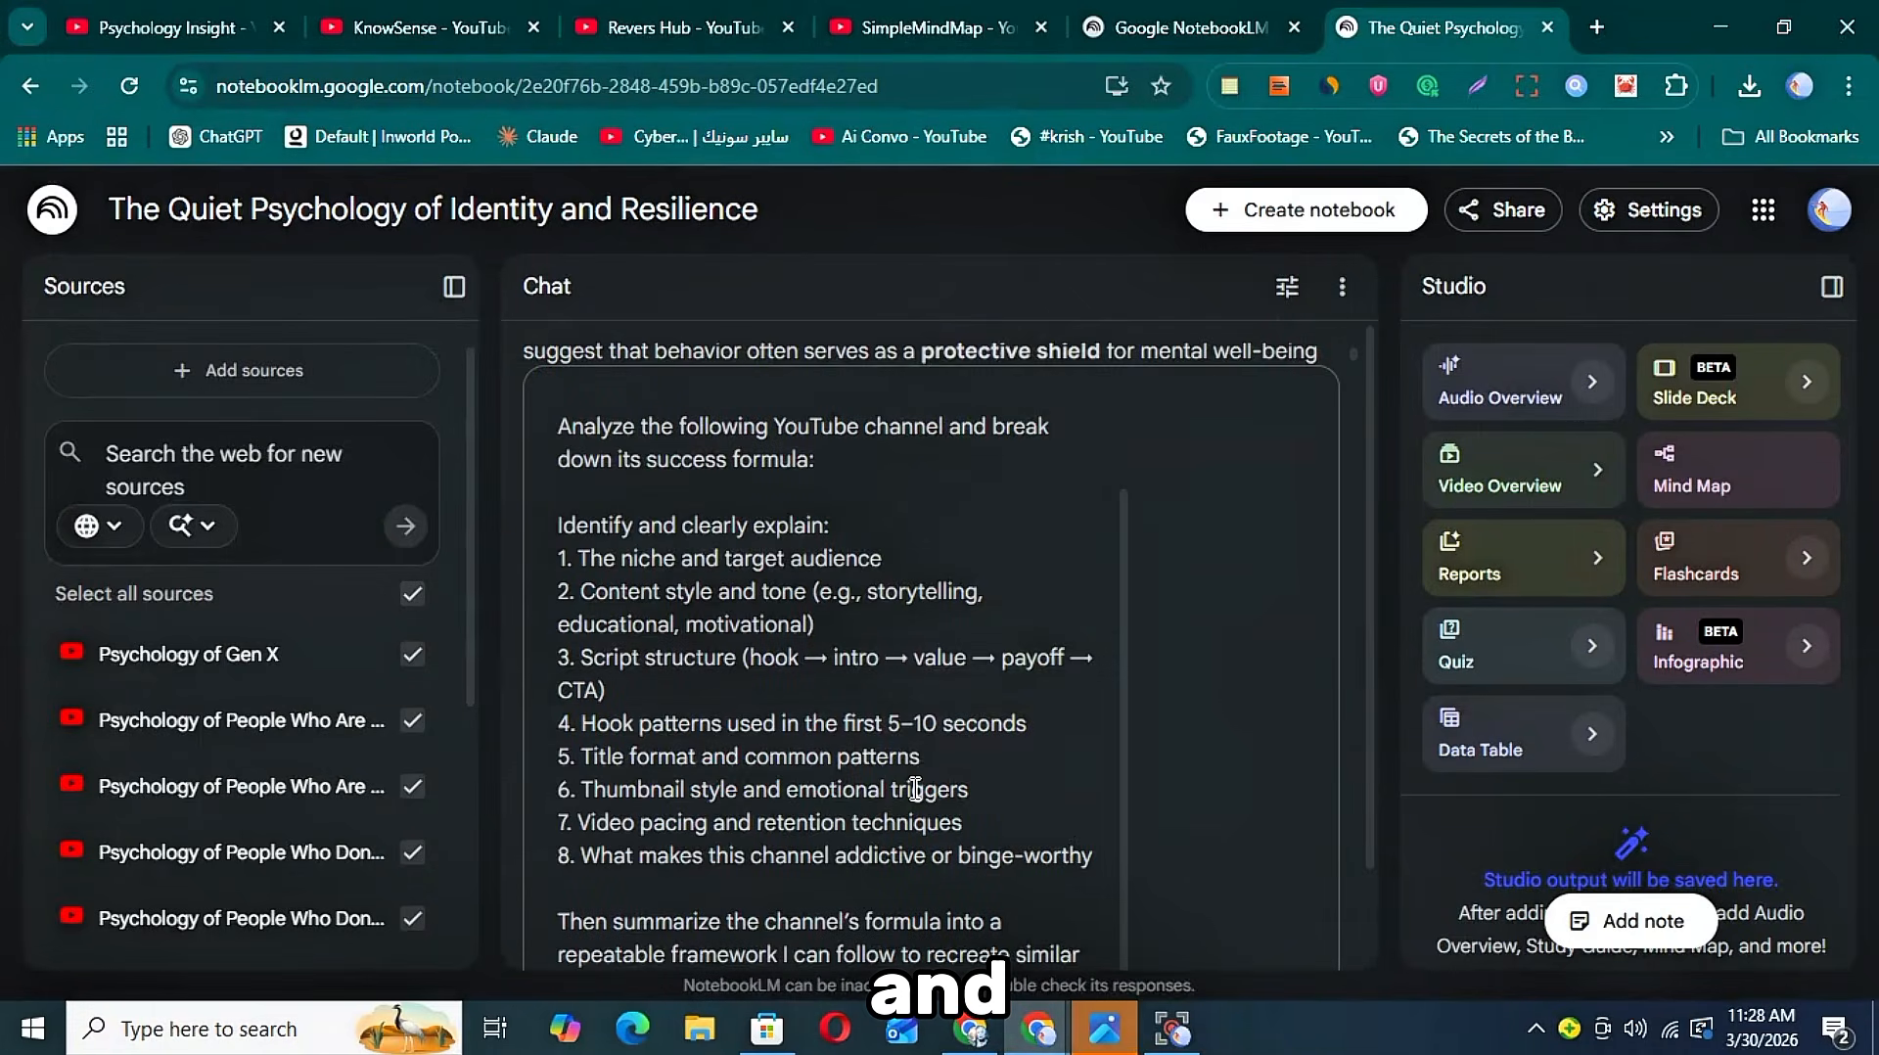
scroll(930, 792, down, 3)
scroll(1082, 780, up, 5)
scroll(1357, 827, down, 1)
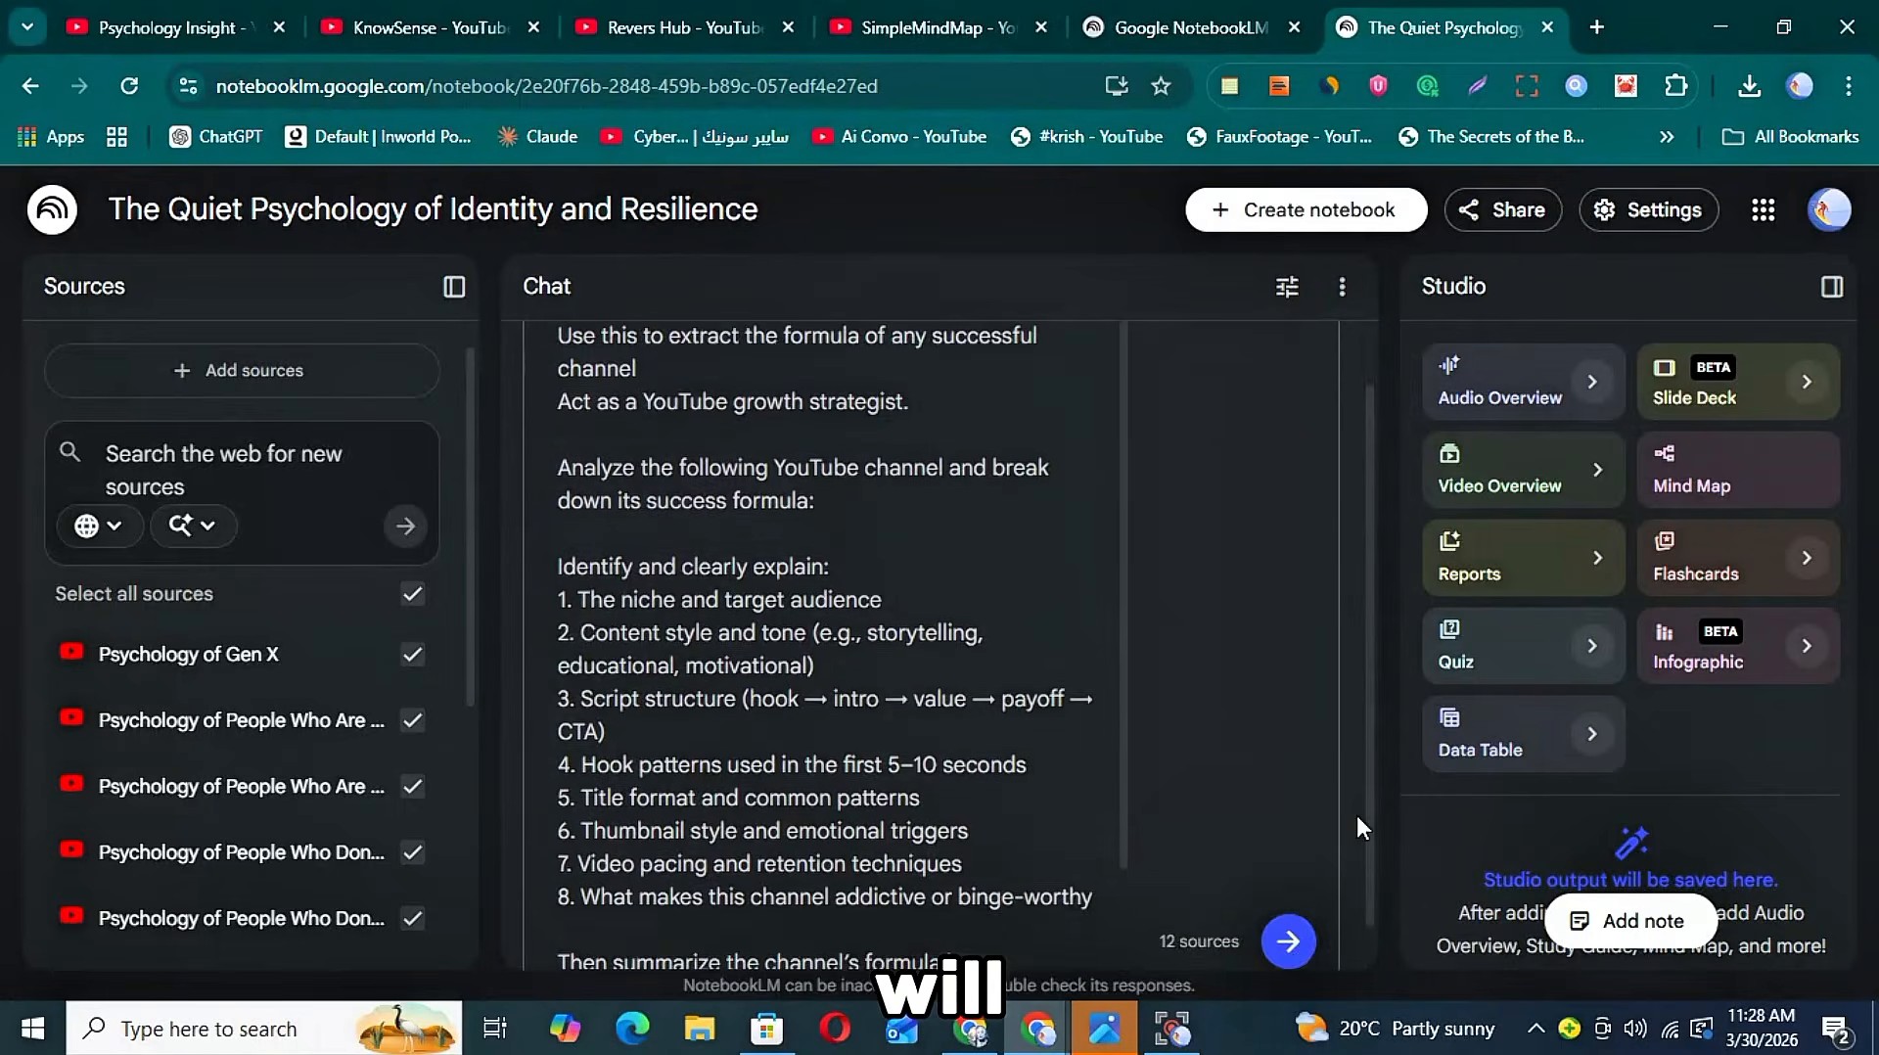
click(1288, 942)
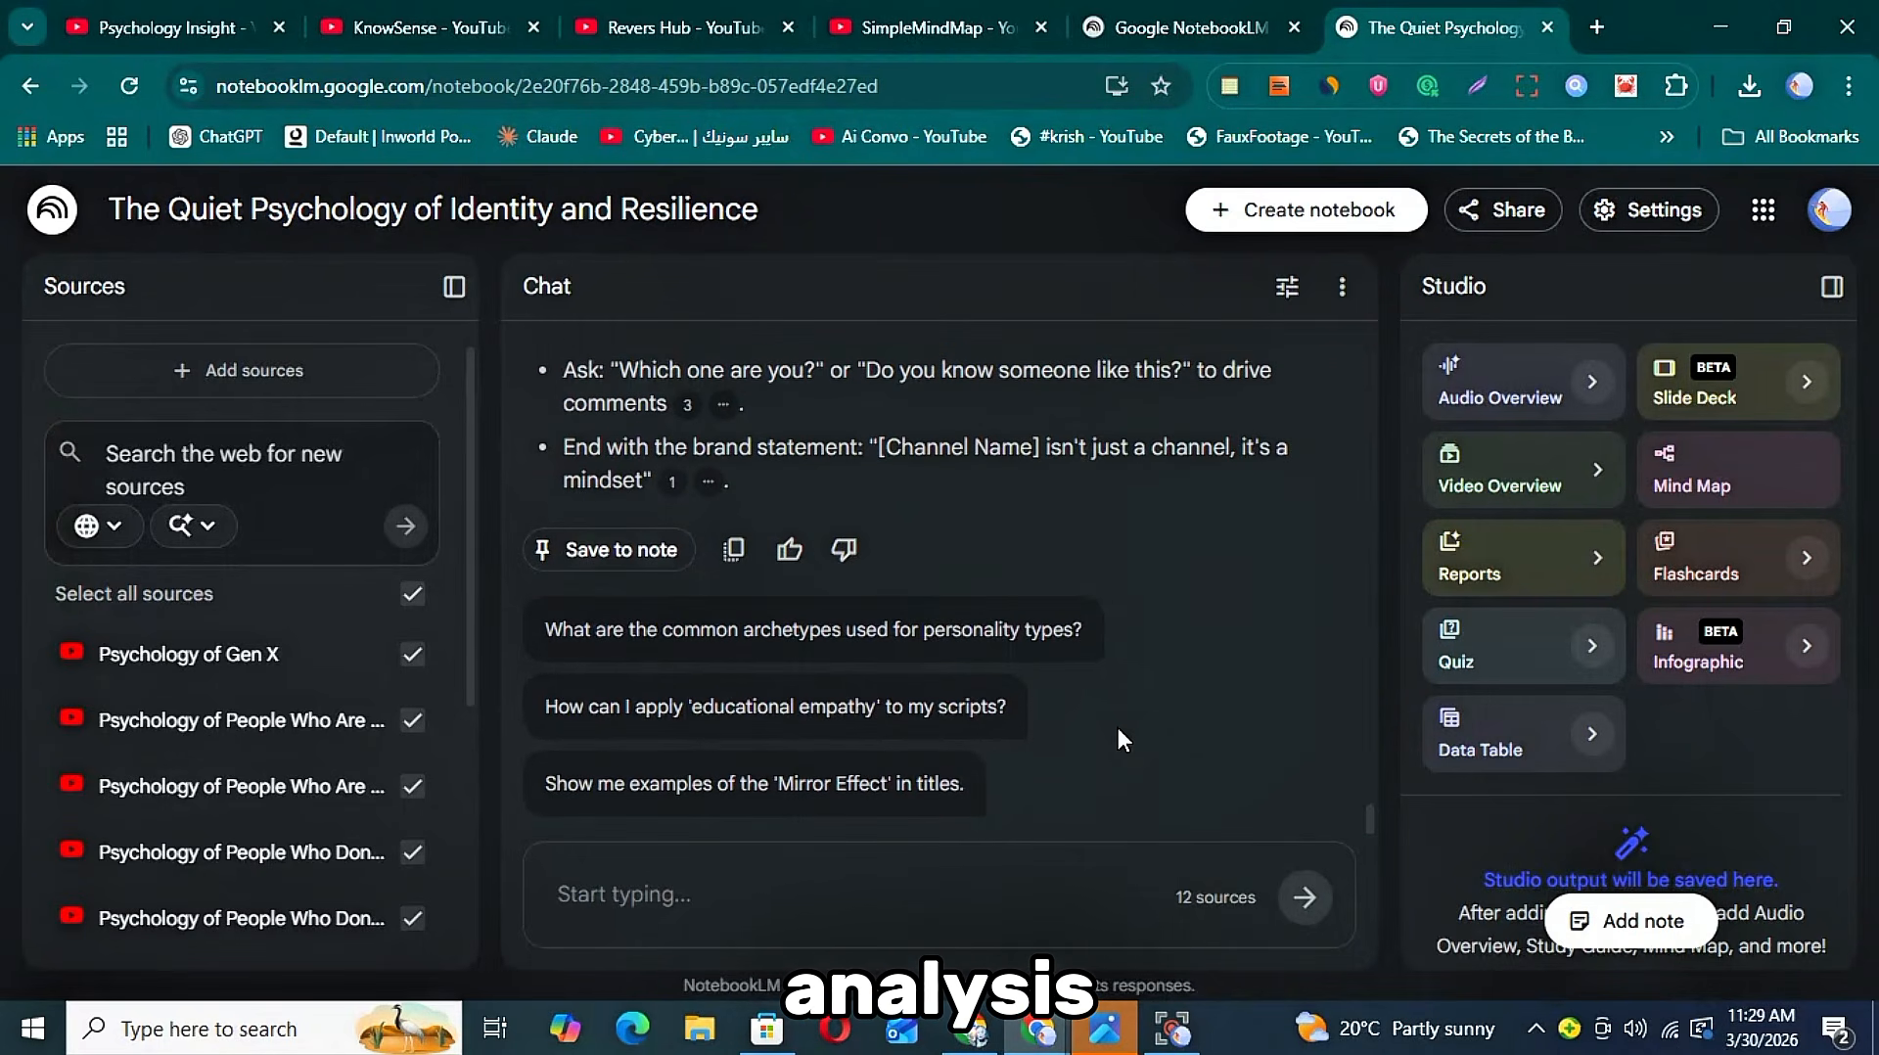
- Select and copy the full channel analysis from the chat response
scroll(1118, 726, up, 2)
drag(773, 628, 541, 703)
right_click(585, 734)
scroll(729, 421, down, 15)
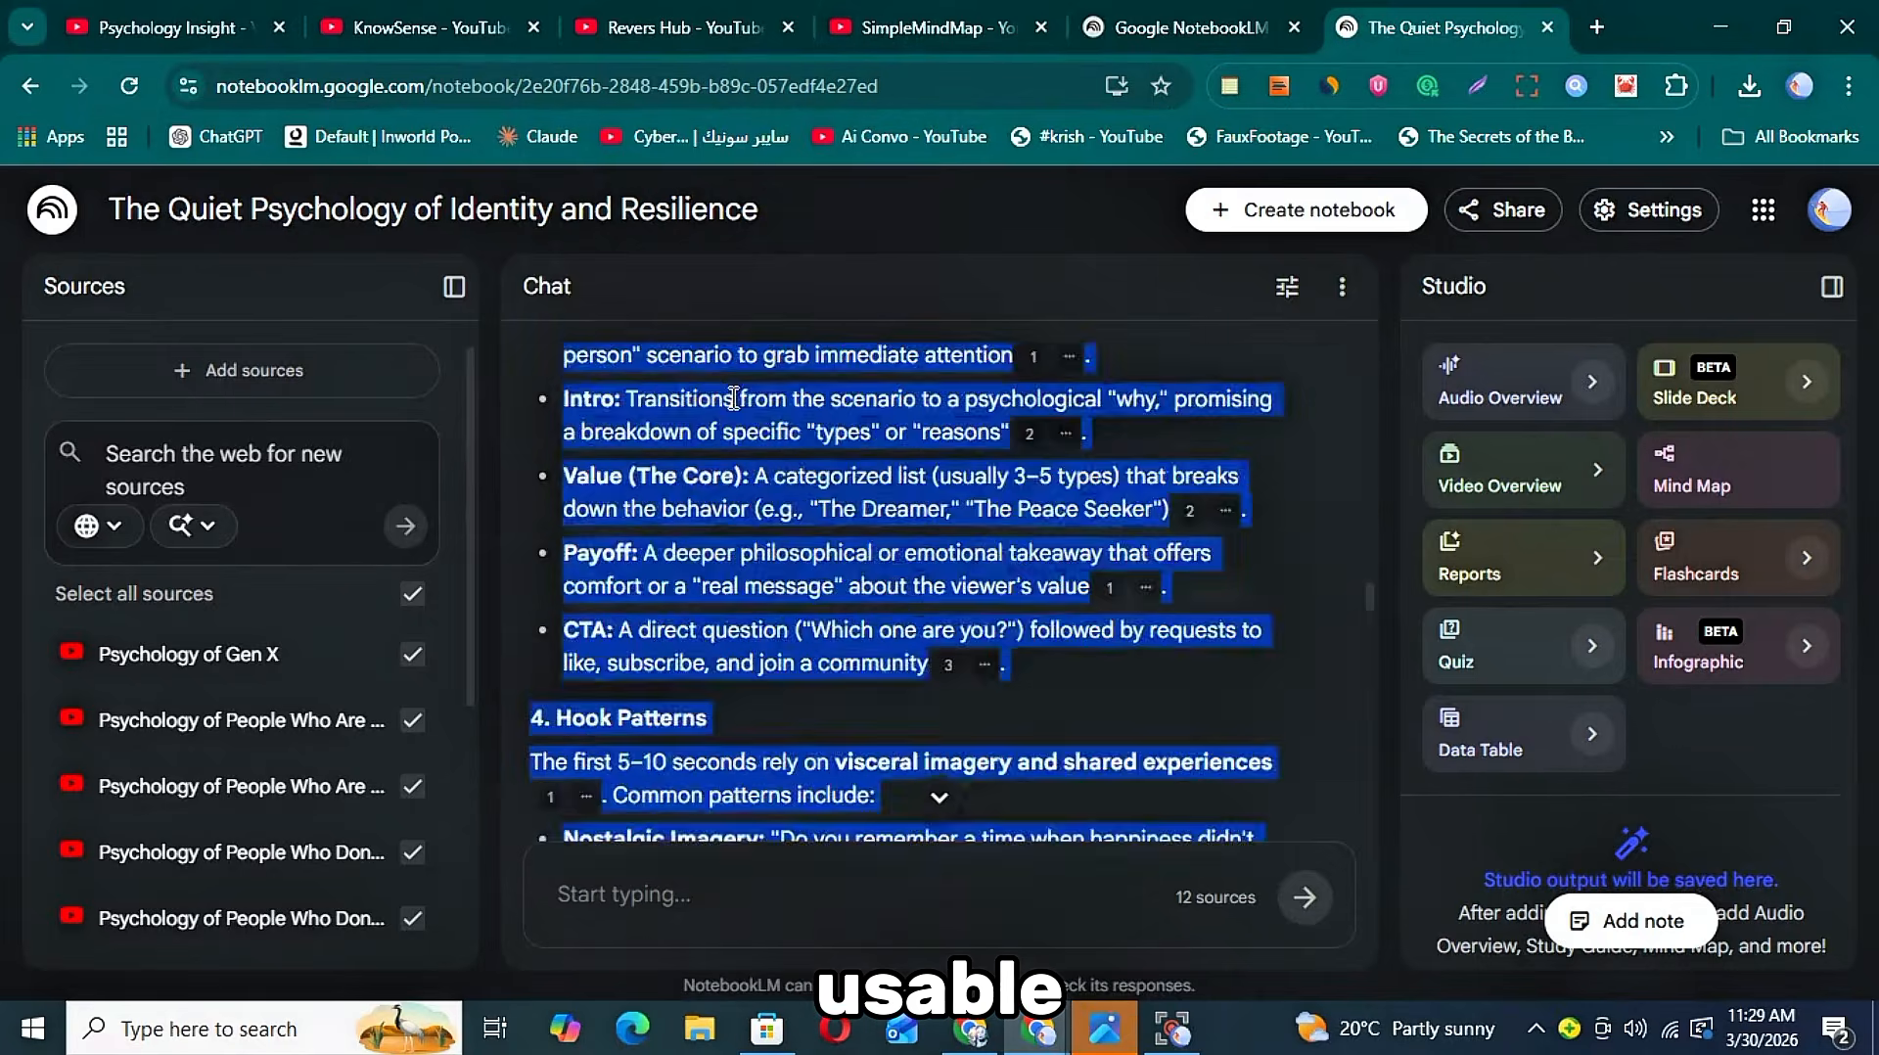
click(735, 530)
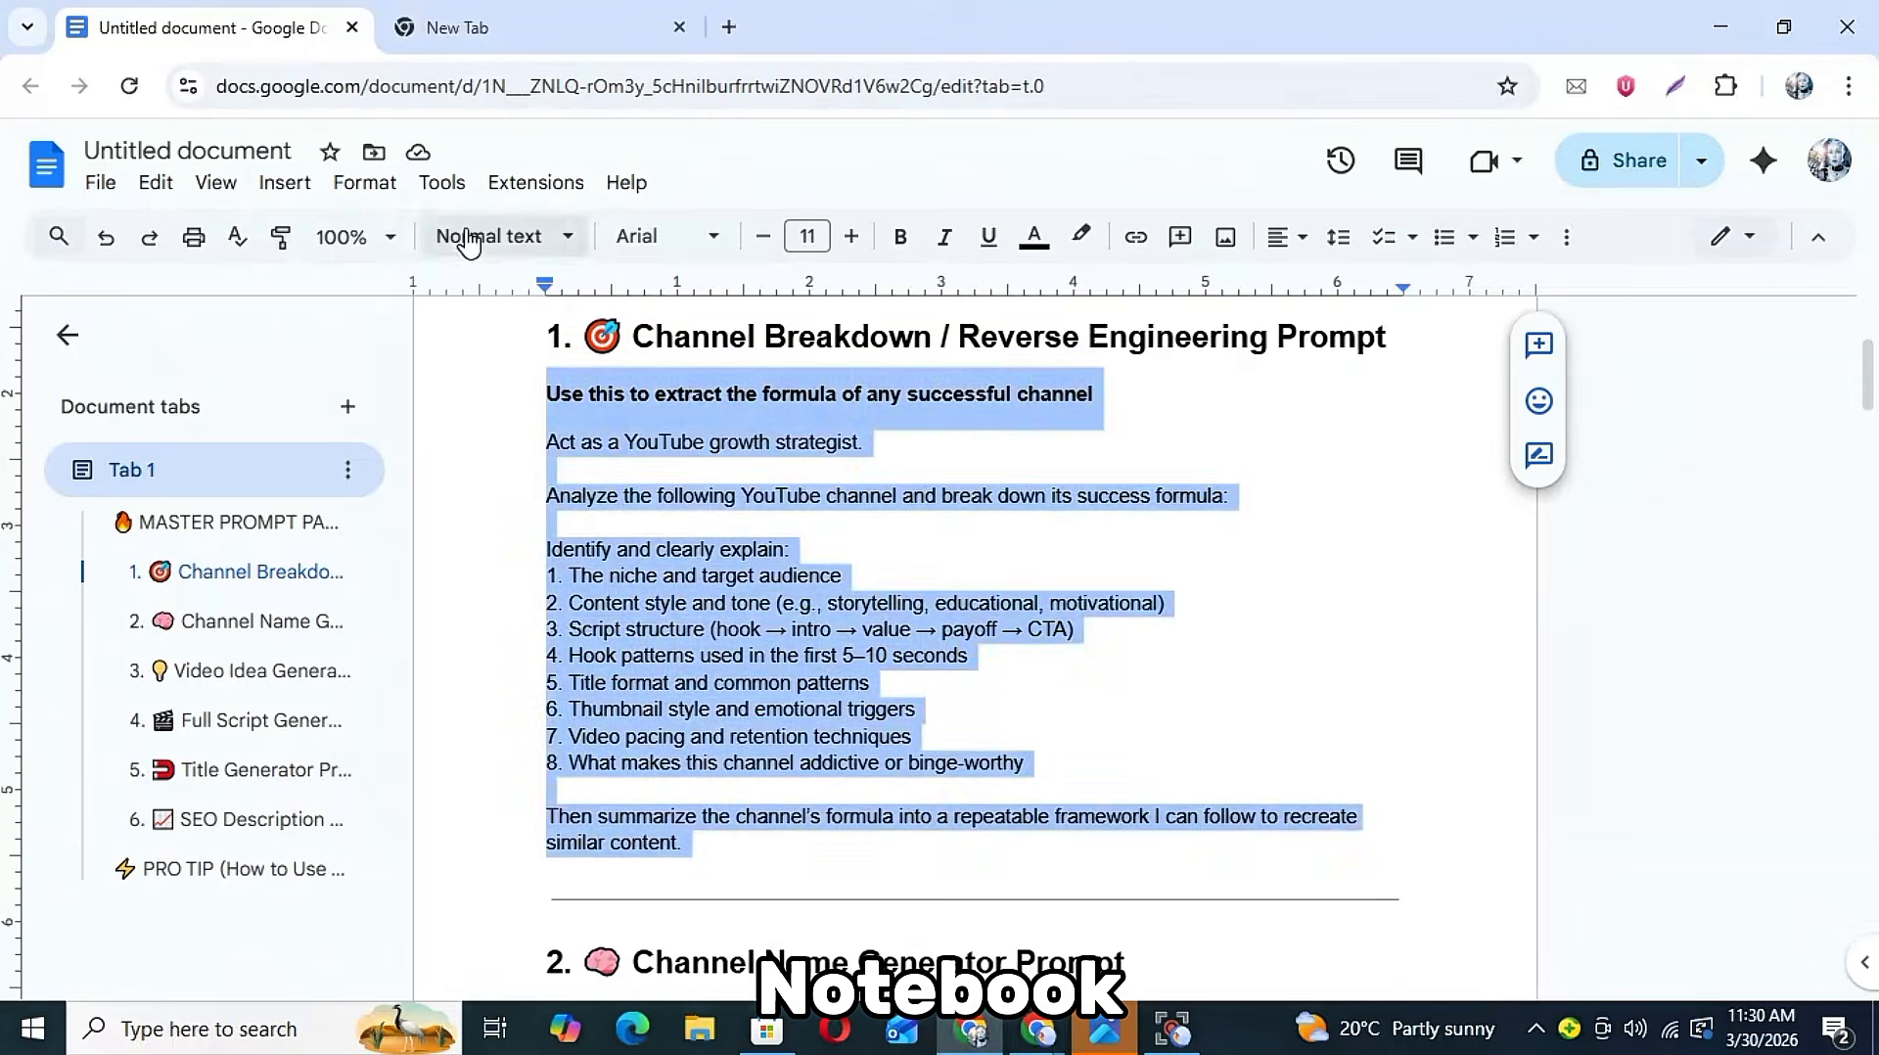
- Create a new blank Google Docs document and paste the copied channel analysis into it
click(101, 182)
mouse_move(148, 238)
click(563, 239)
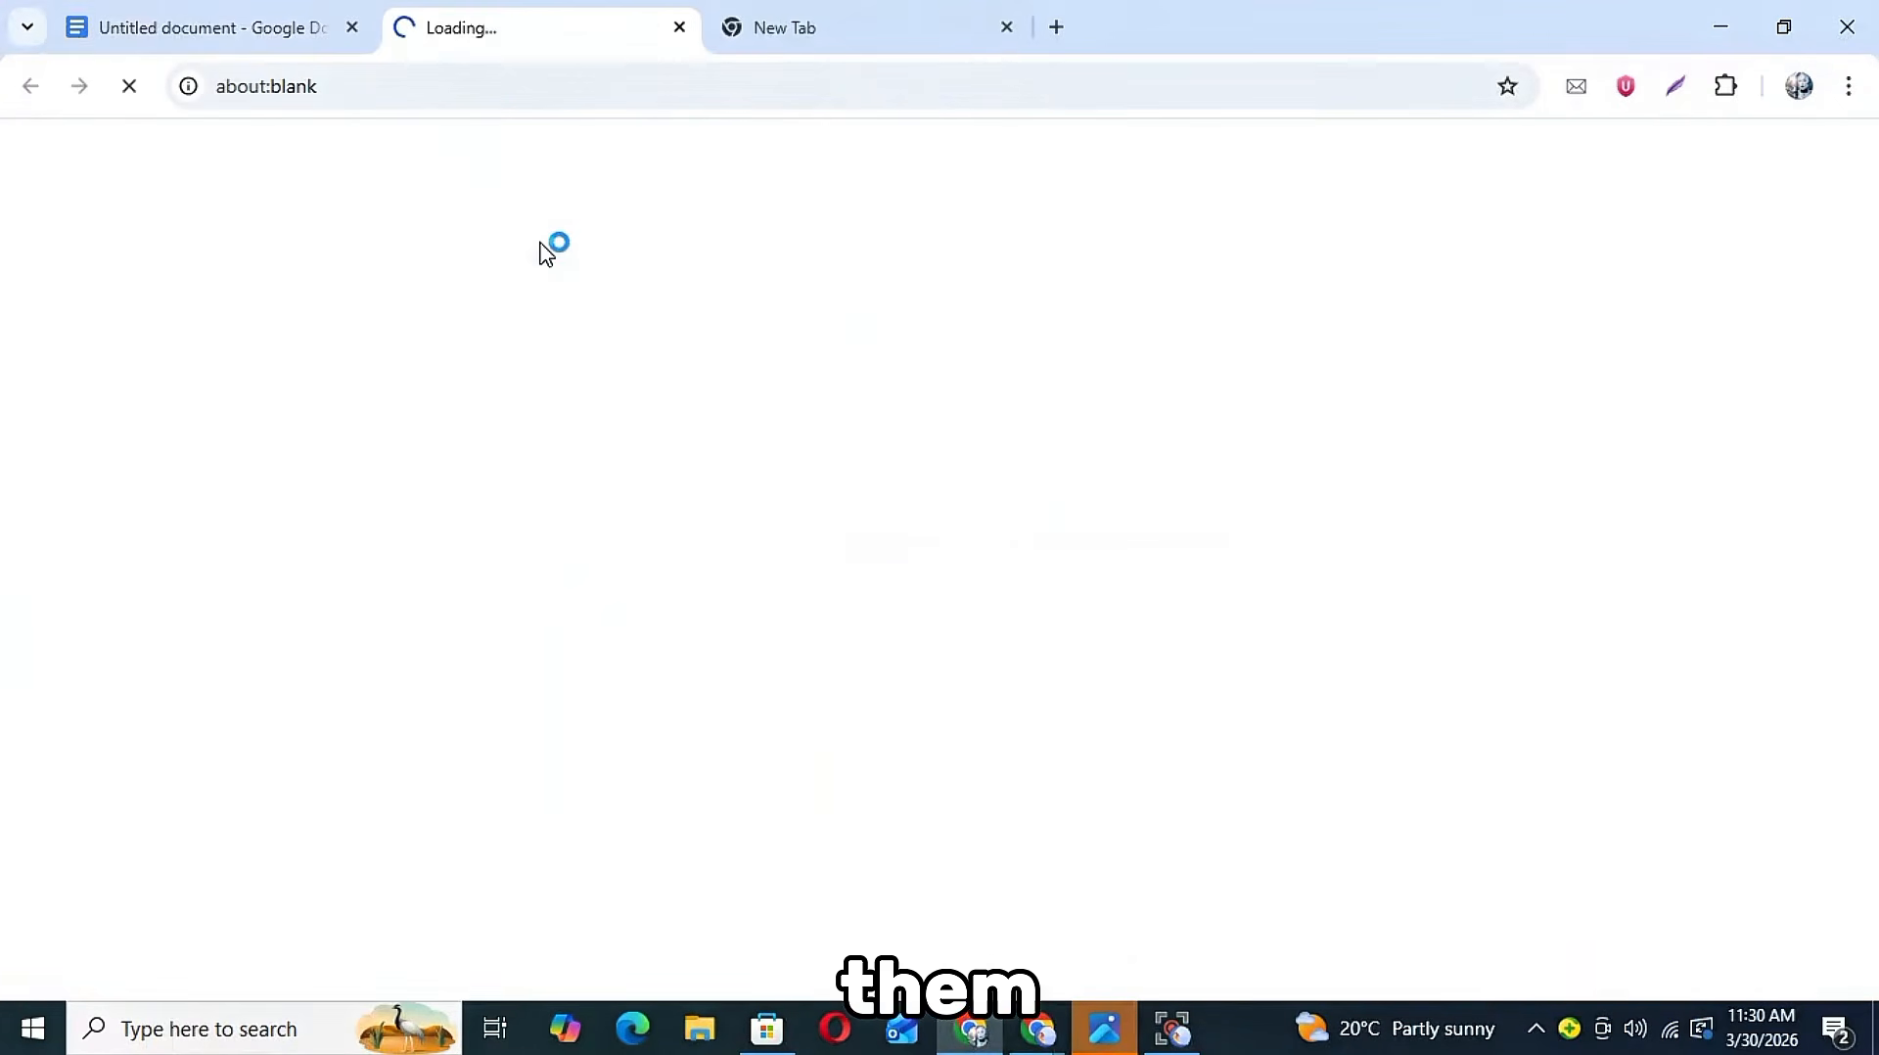
right_click(619, 475)
click(675, 592)
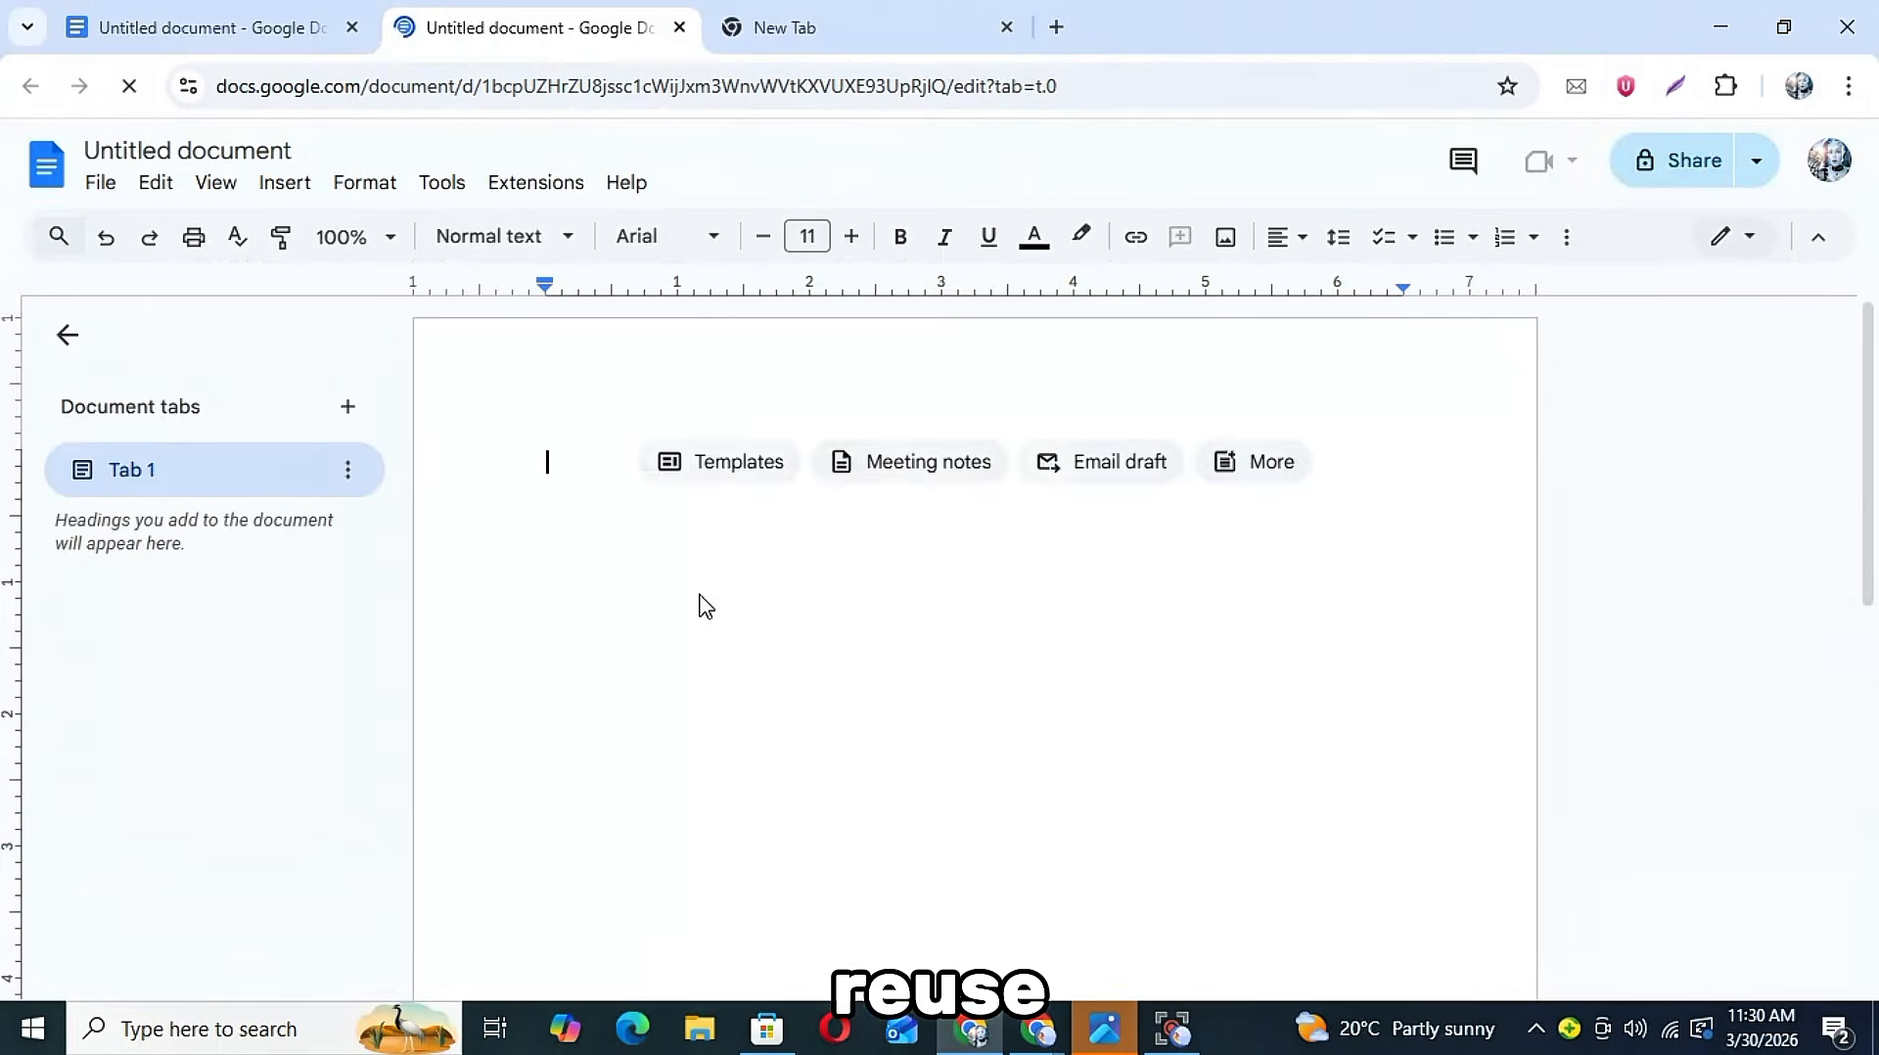
scroll(708, 608, up, 15)
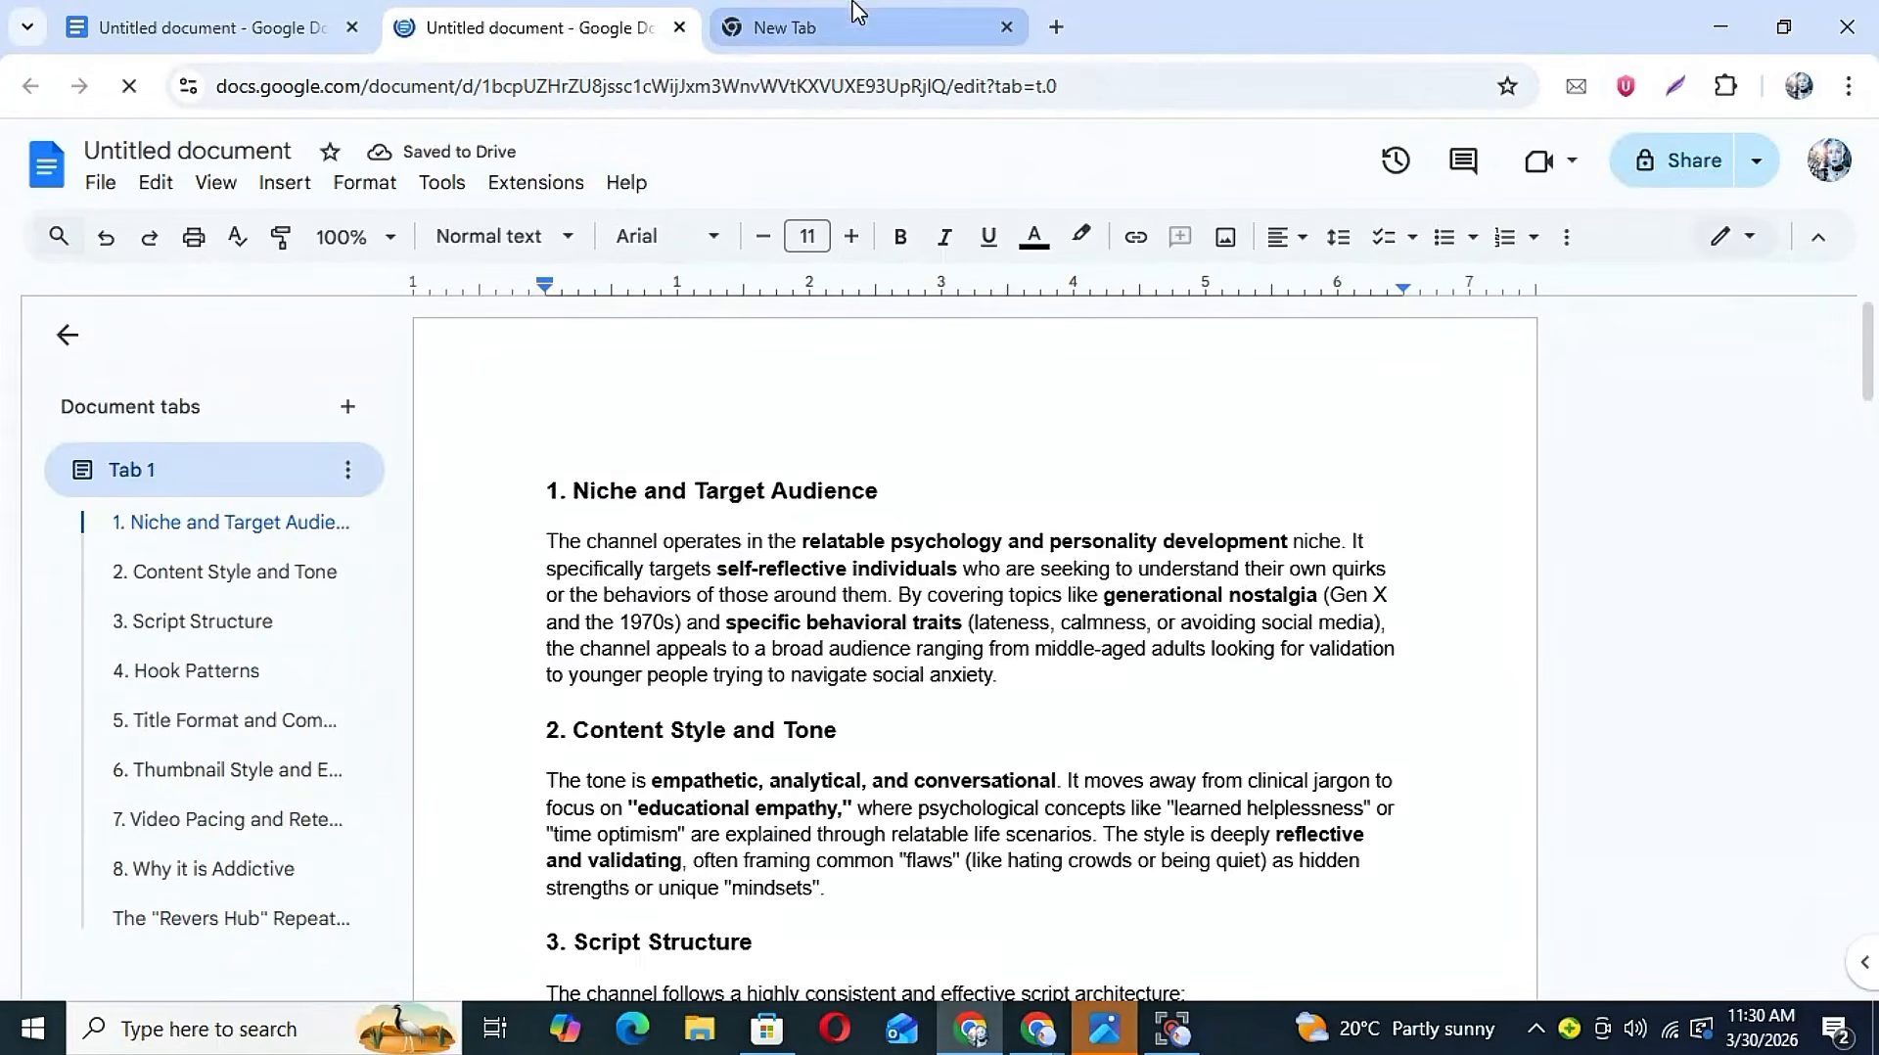
- Return to the prompt document and copy the Channel Name Generator prompt, from "Act as a branding expert" through its last line
click(251, 23)
scroll(720, 638, down, 2)
scroll(720, 638, down, 2)
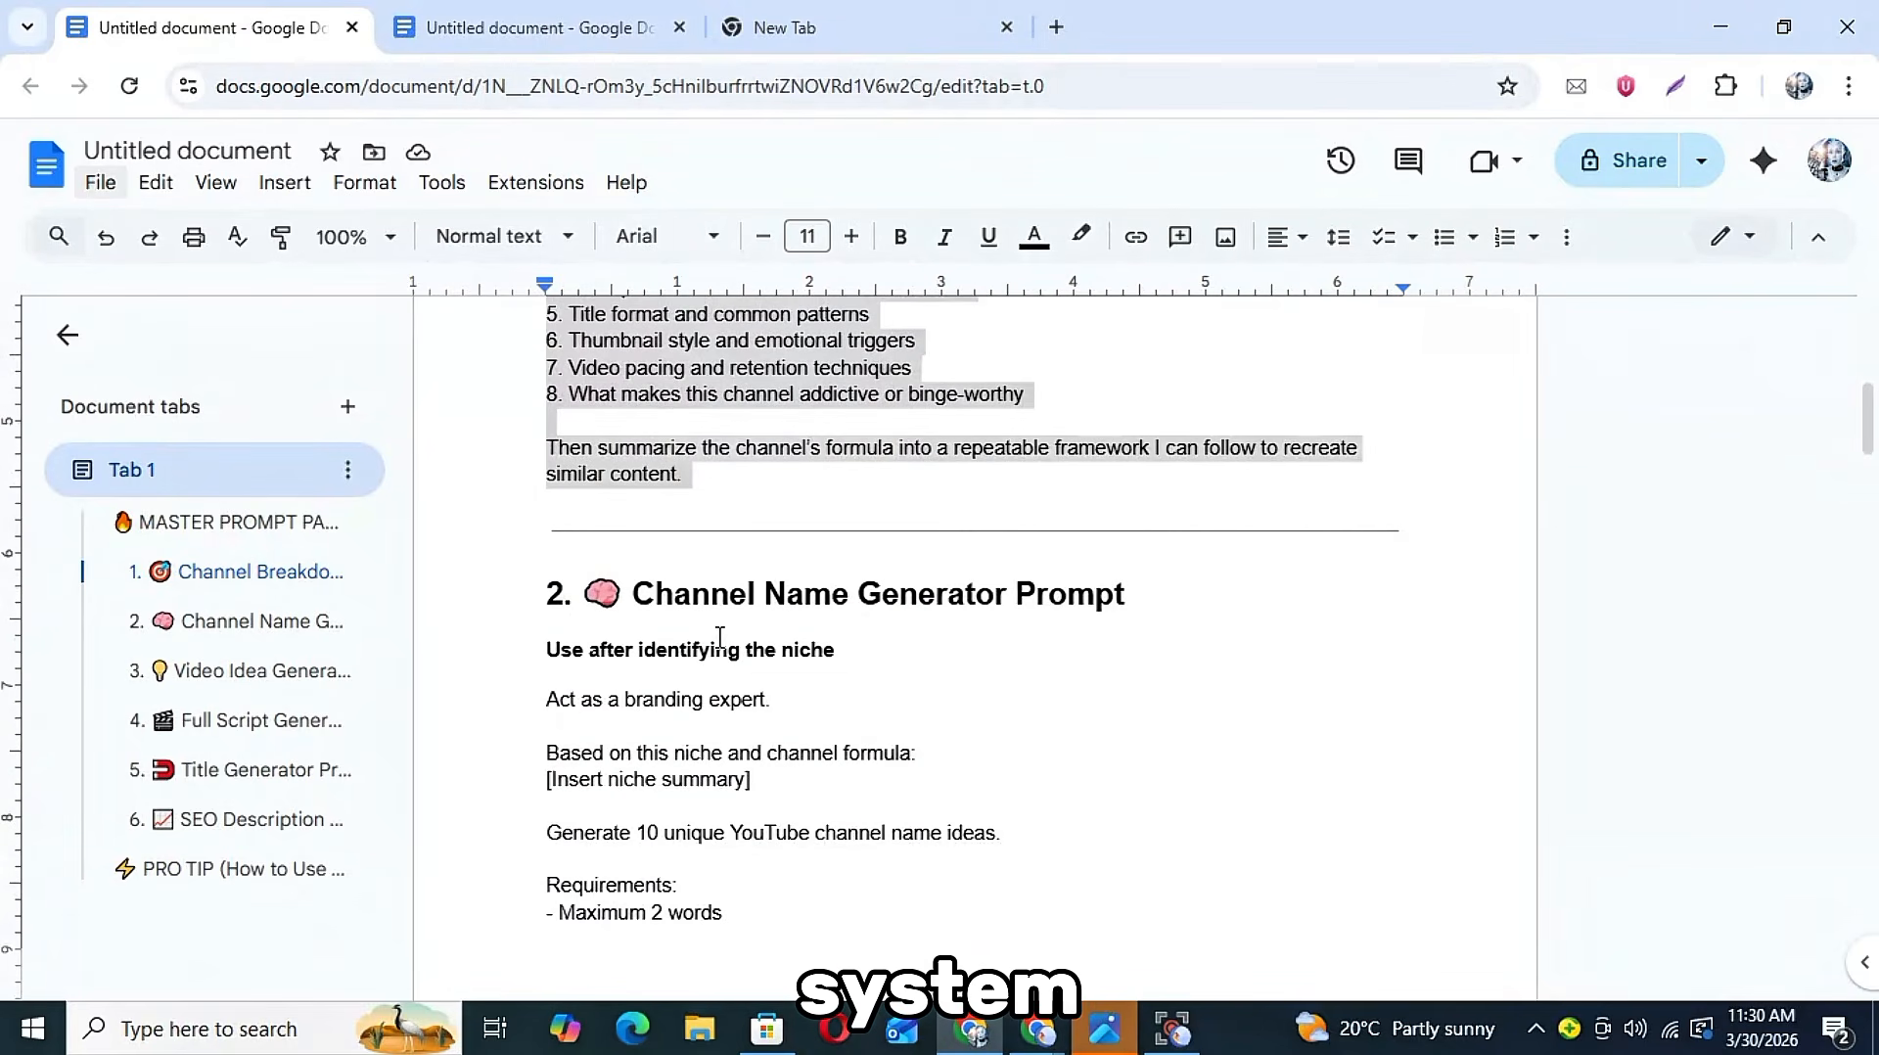
scroll(780, 805, down, 1)
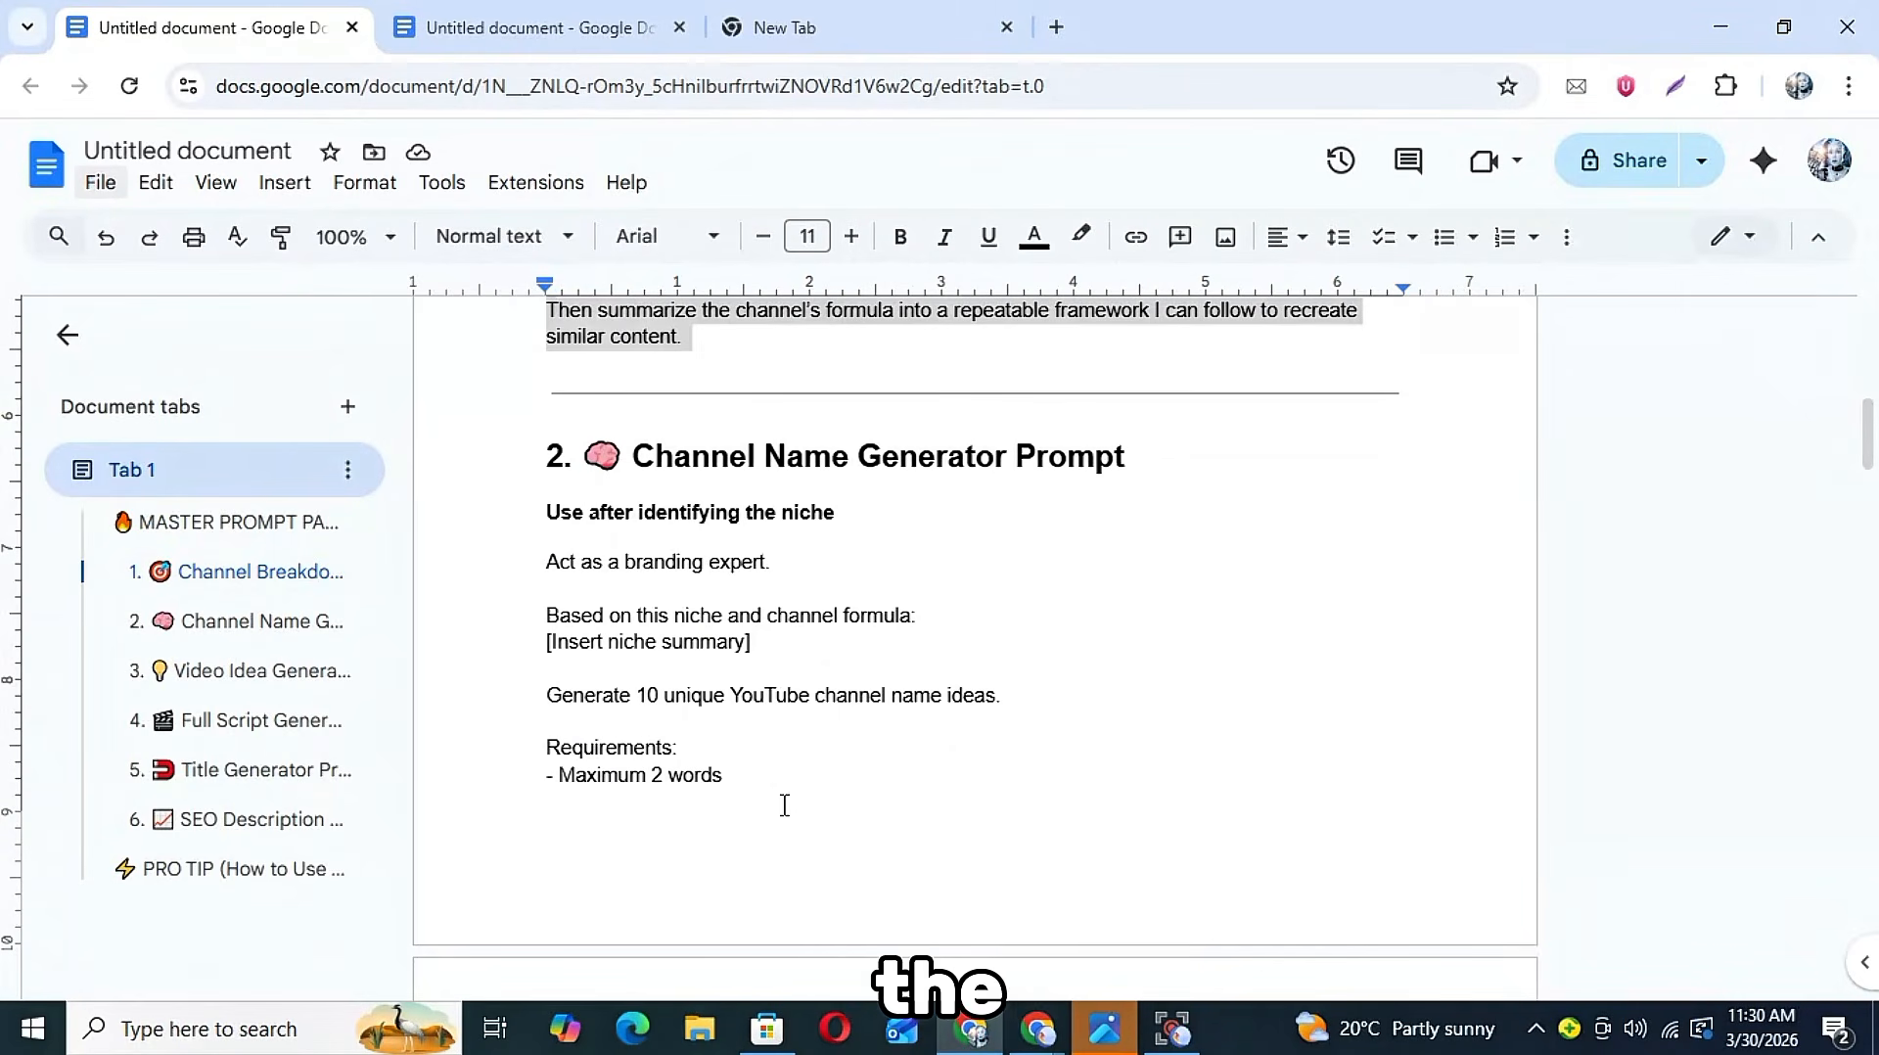
click(536, 561)
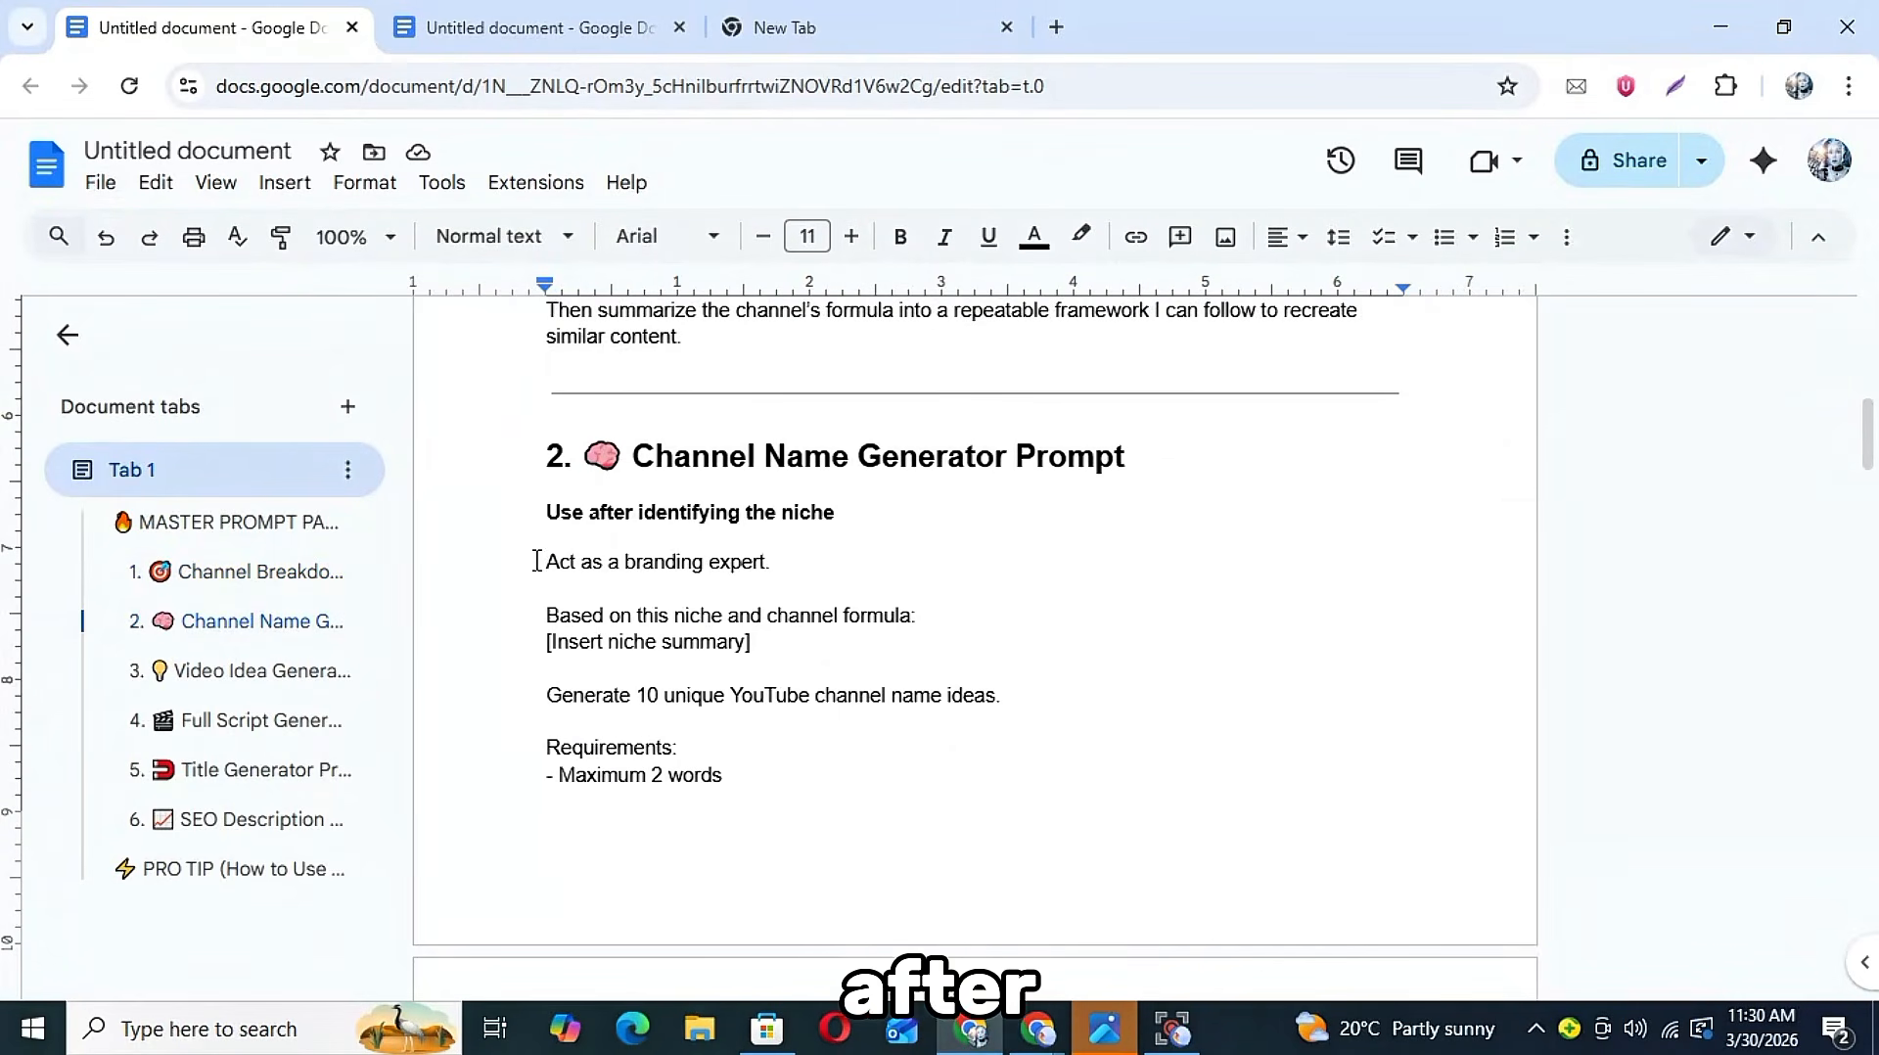
drag(537, 561, 808, 803)
drag(920, 941, 1390, 344)
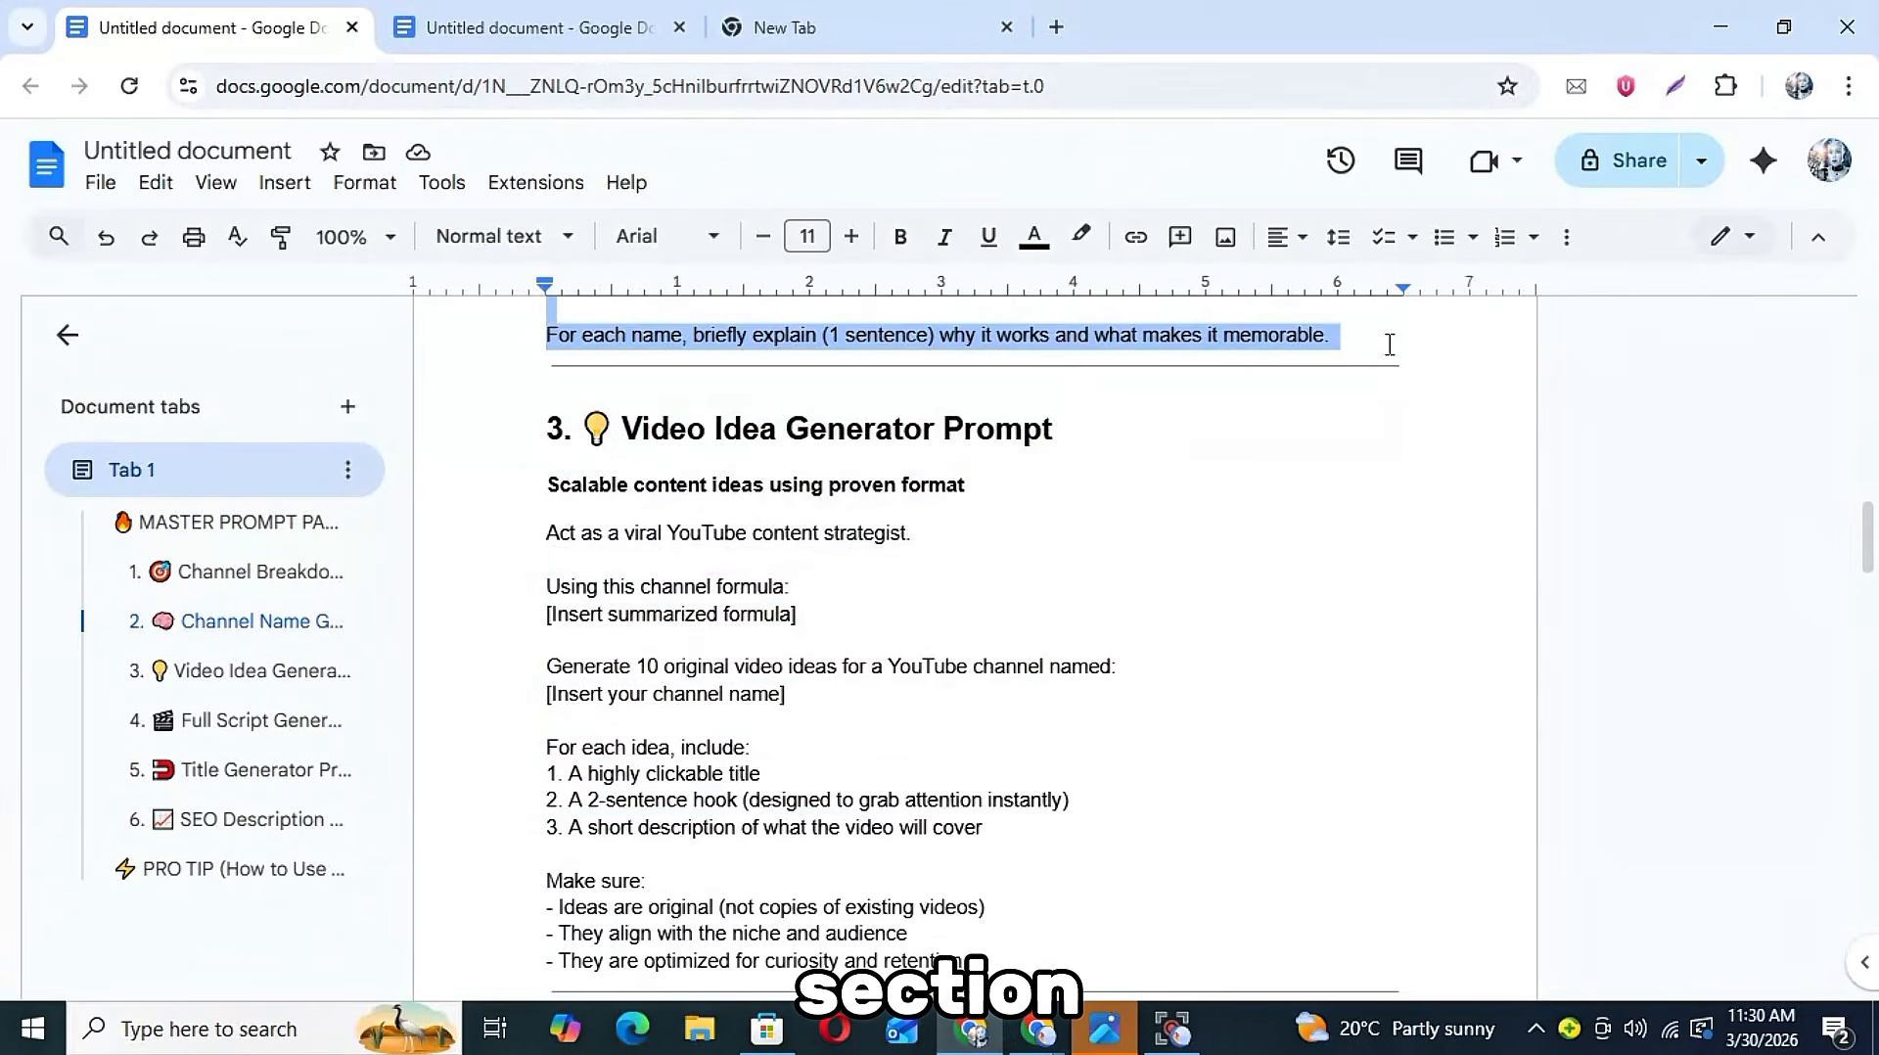
scroll(1389, 344, up, 7)
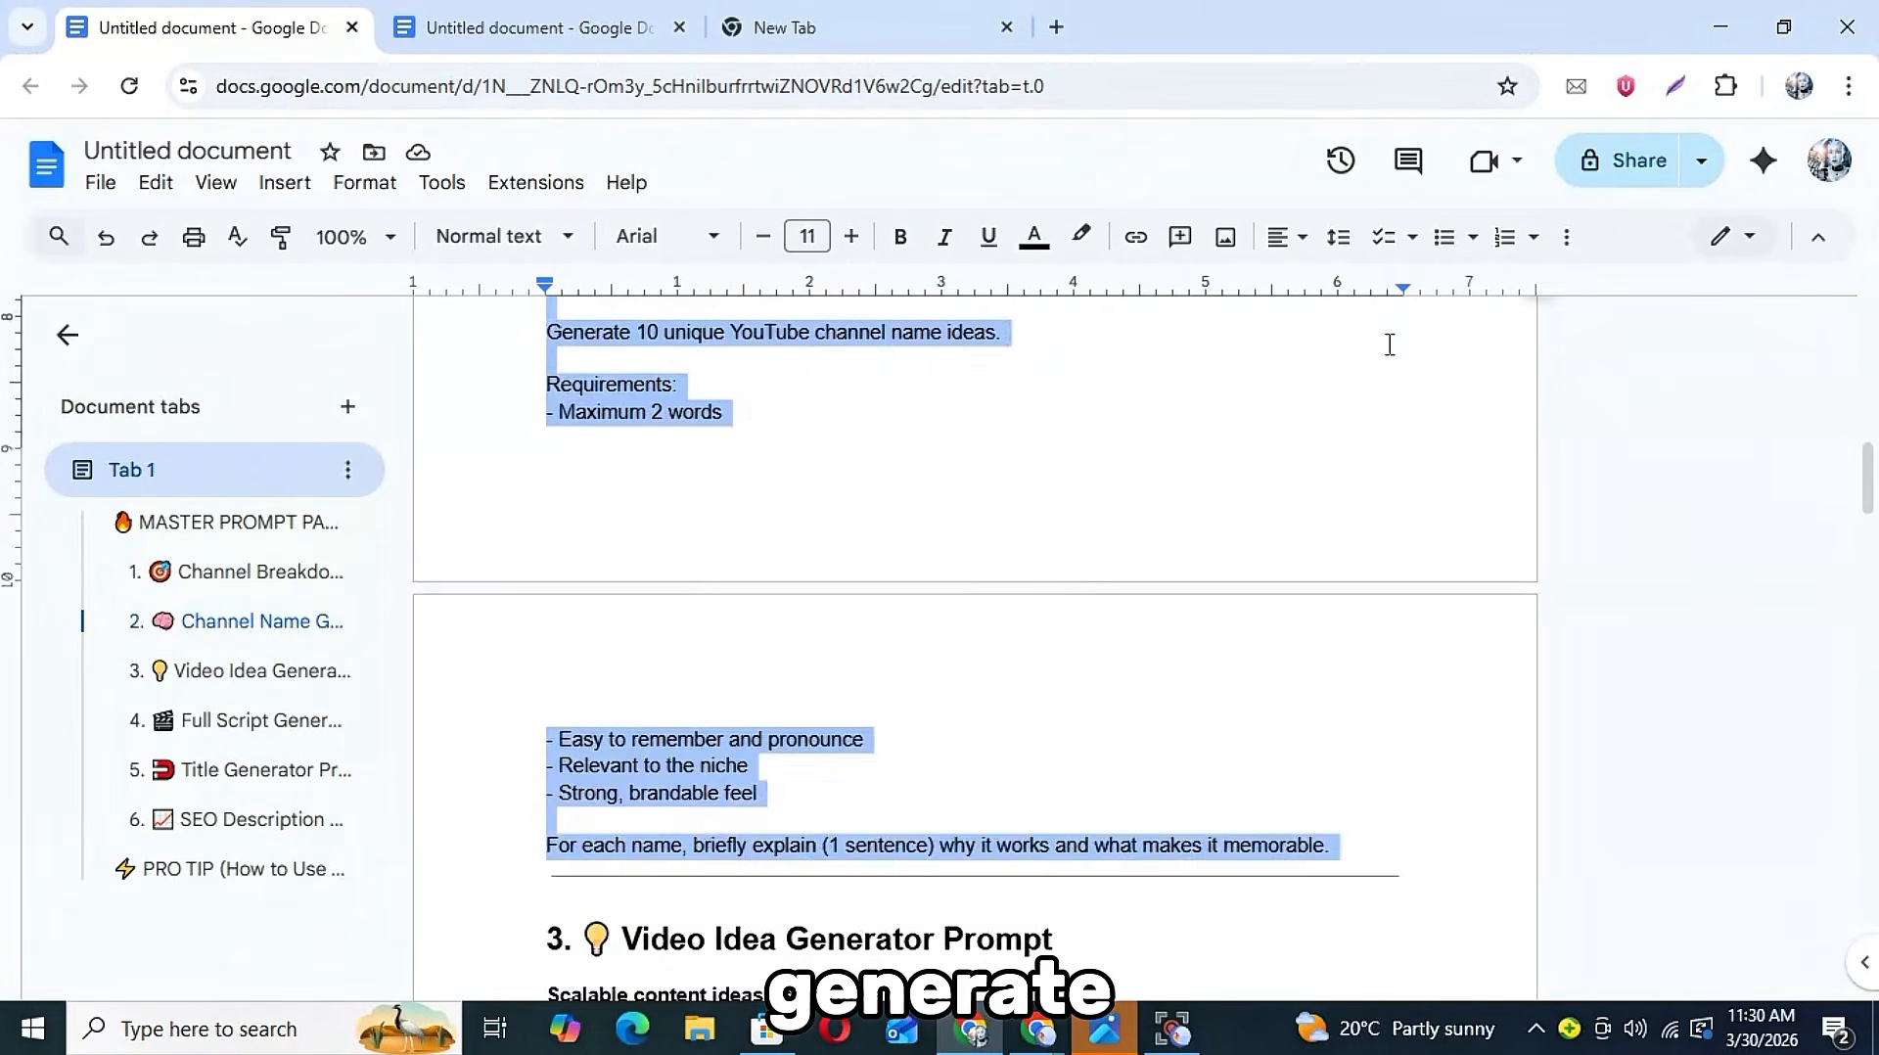
right_click(665, 487)
click(819, 354)
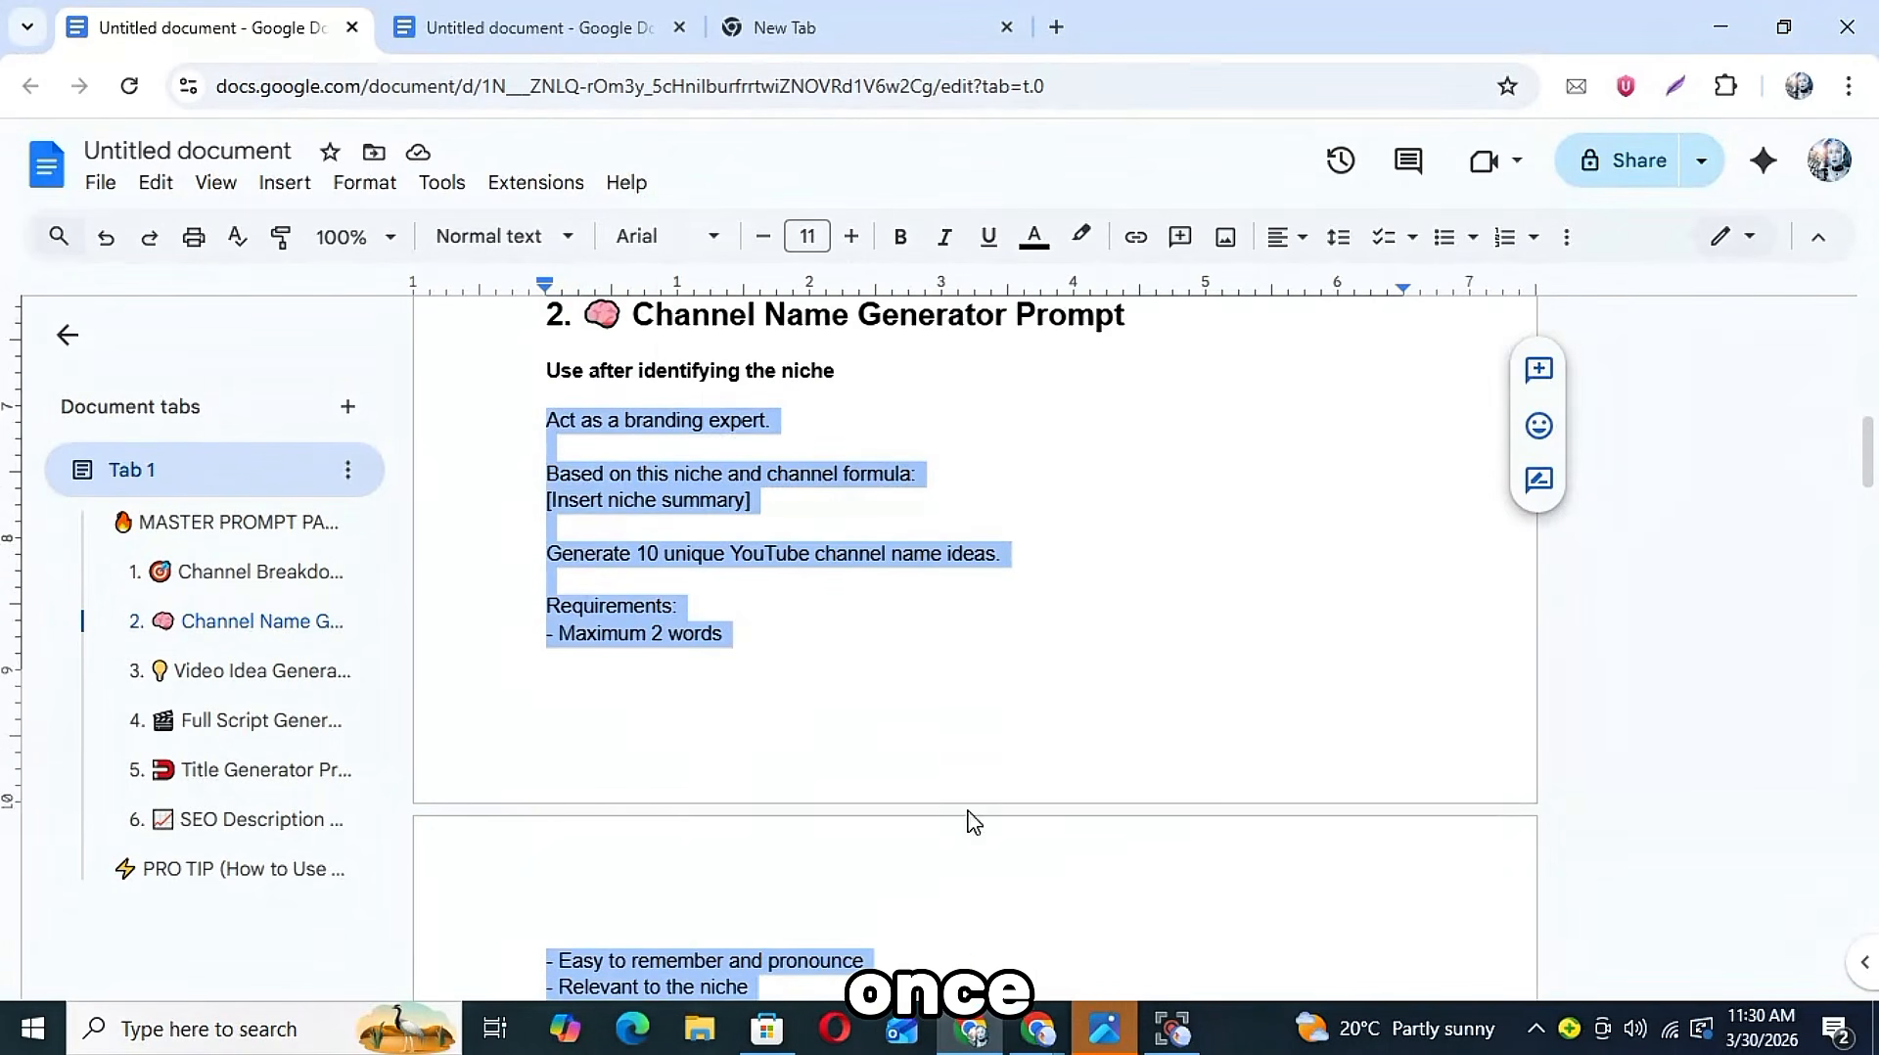
- Submit the copied Channel Name Generator prompt in the NotebookLM chat and review the suggested names
click(1038, 1039)
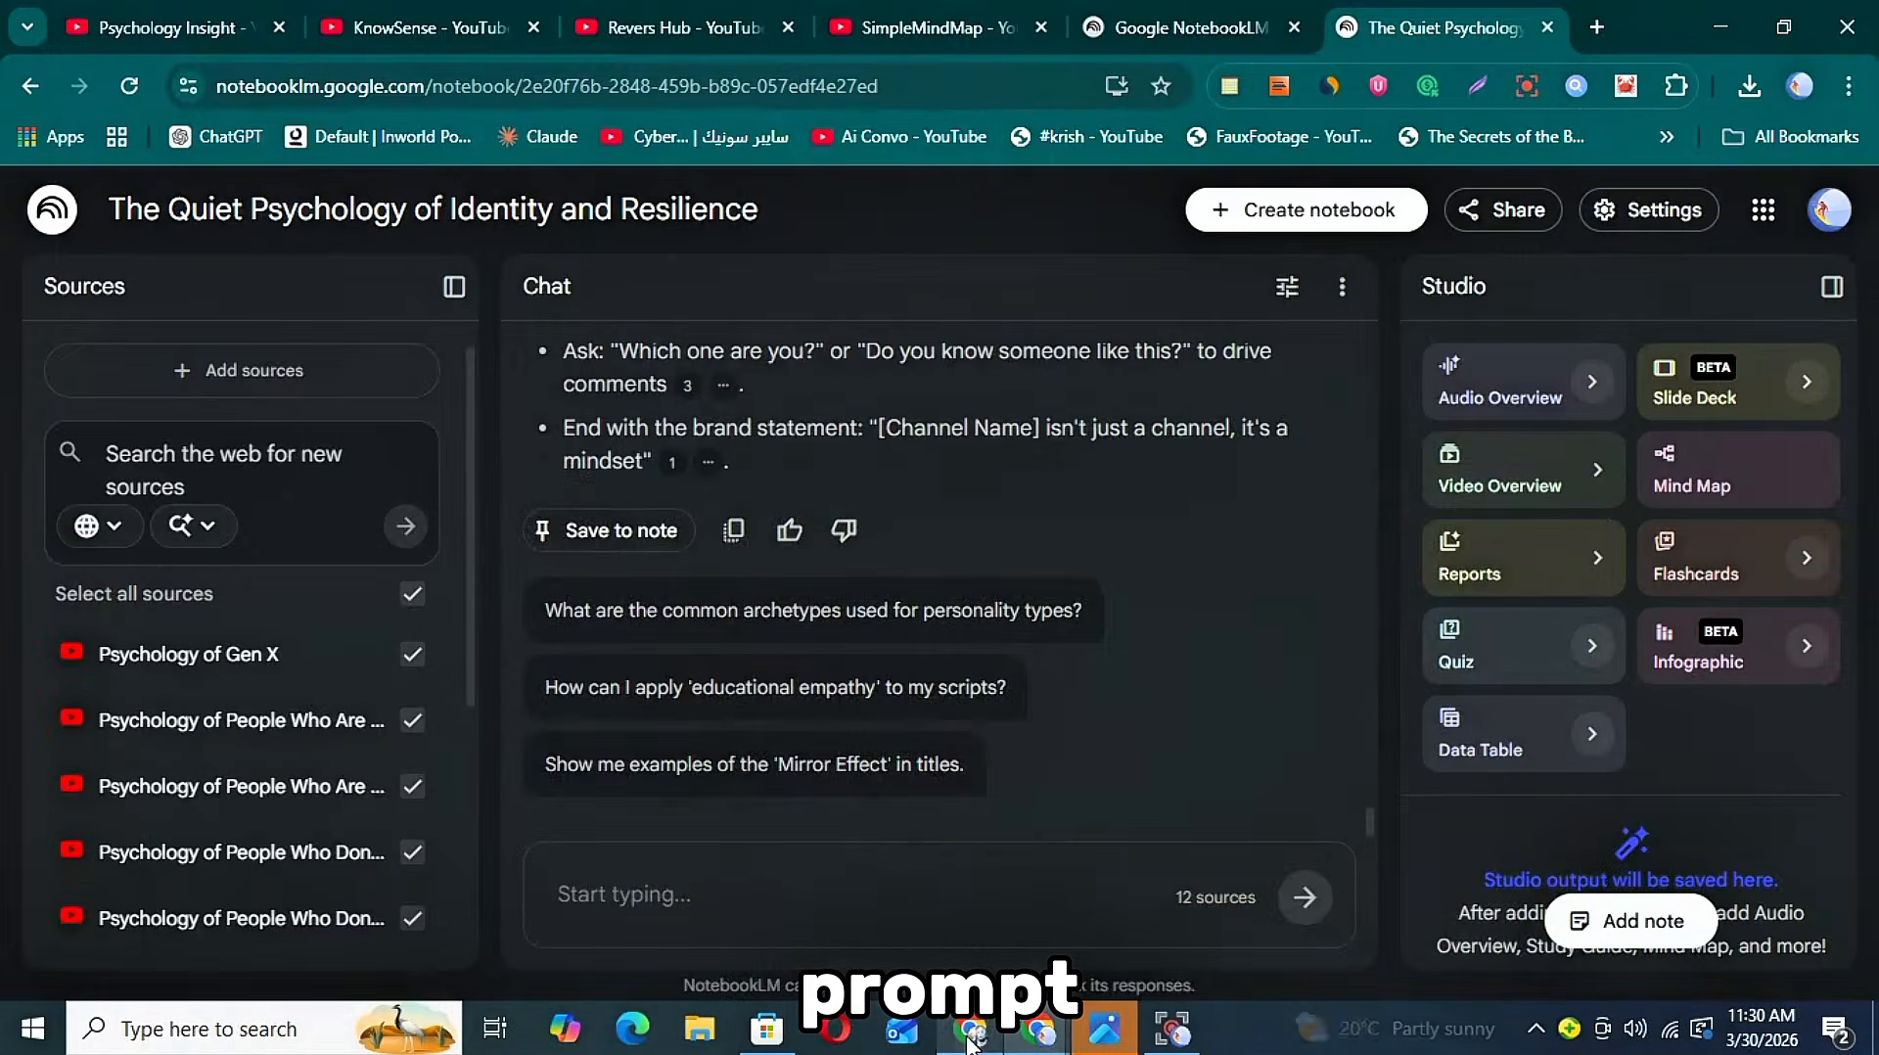
right_click(698, 897)
click(785, 587)
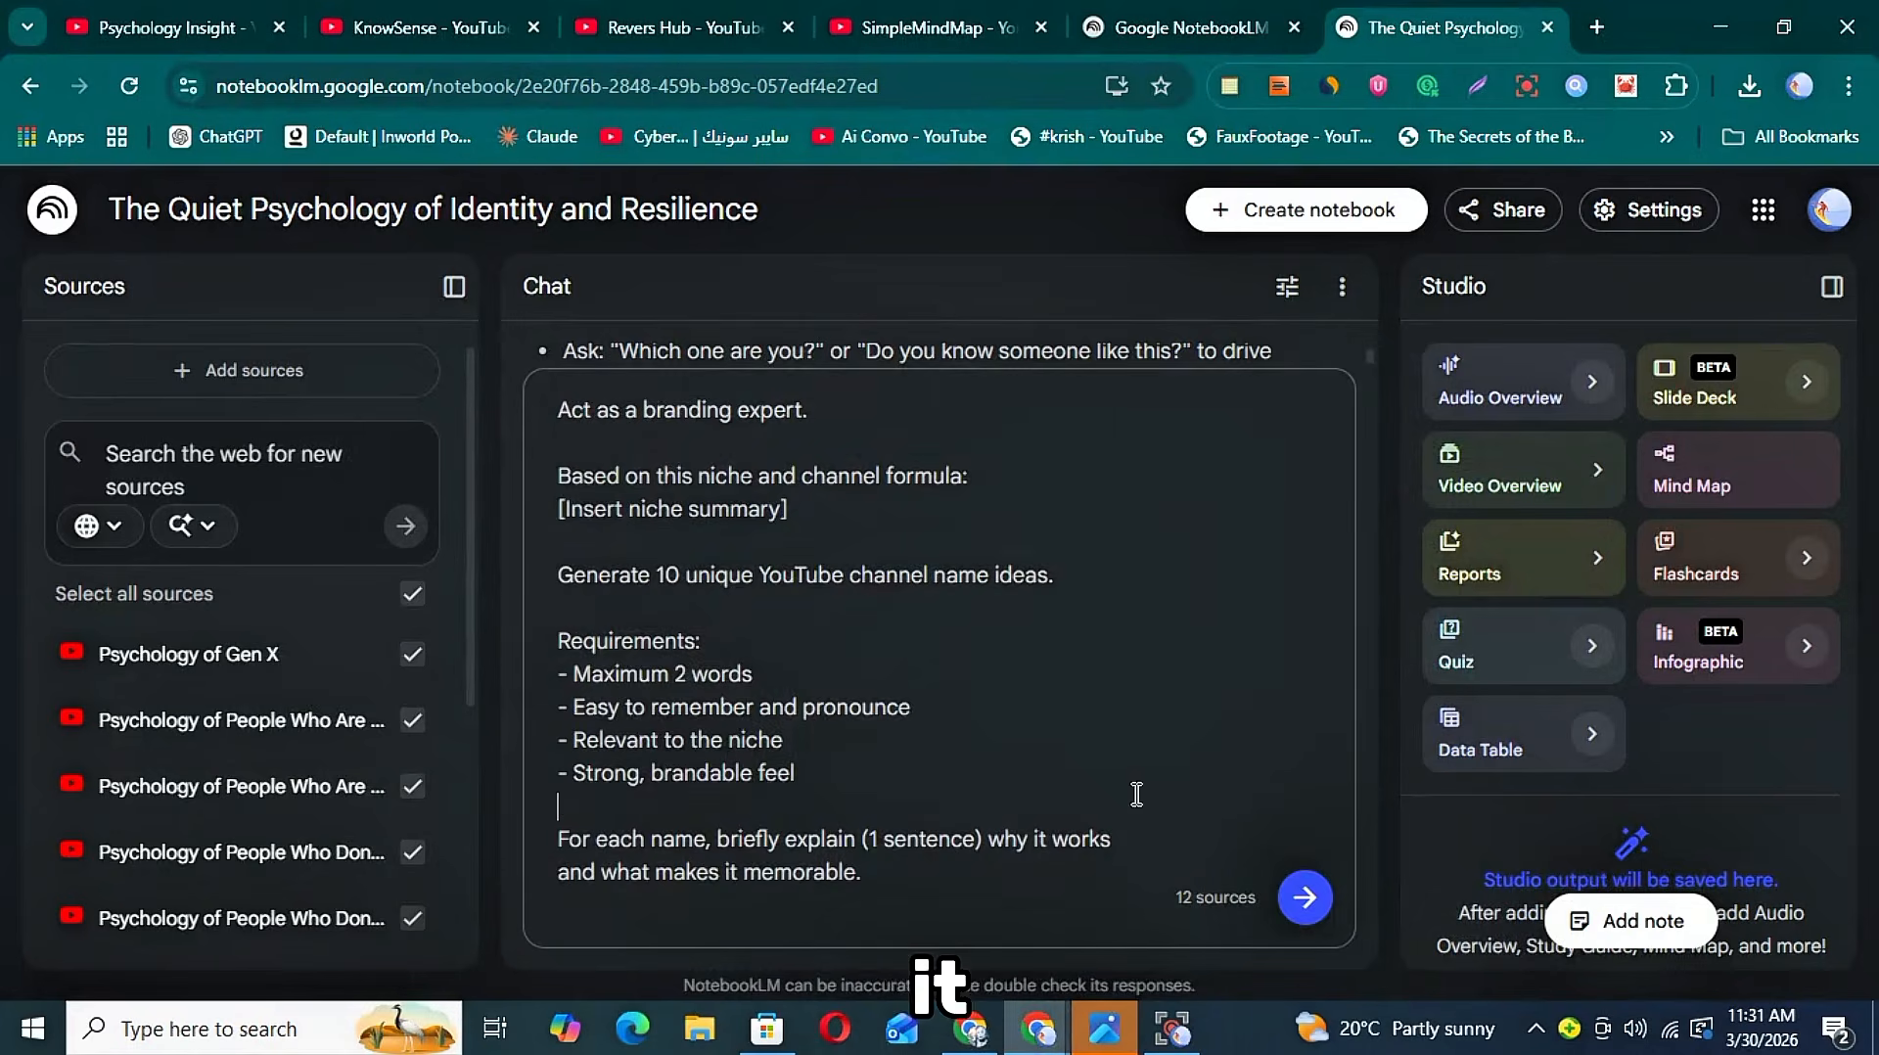
click(1329, 906)
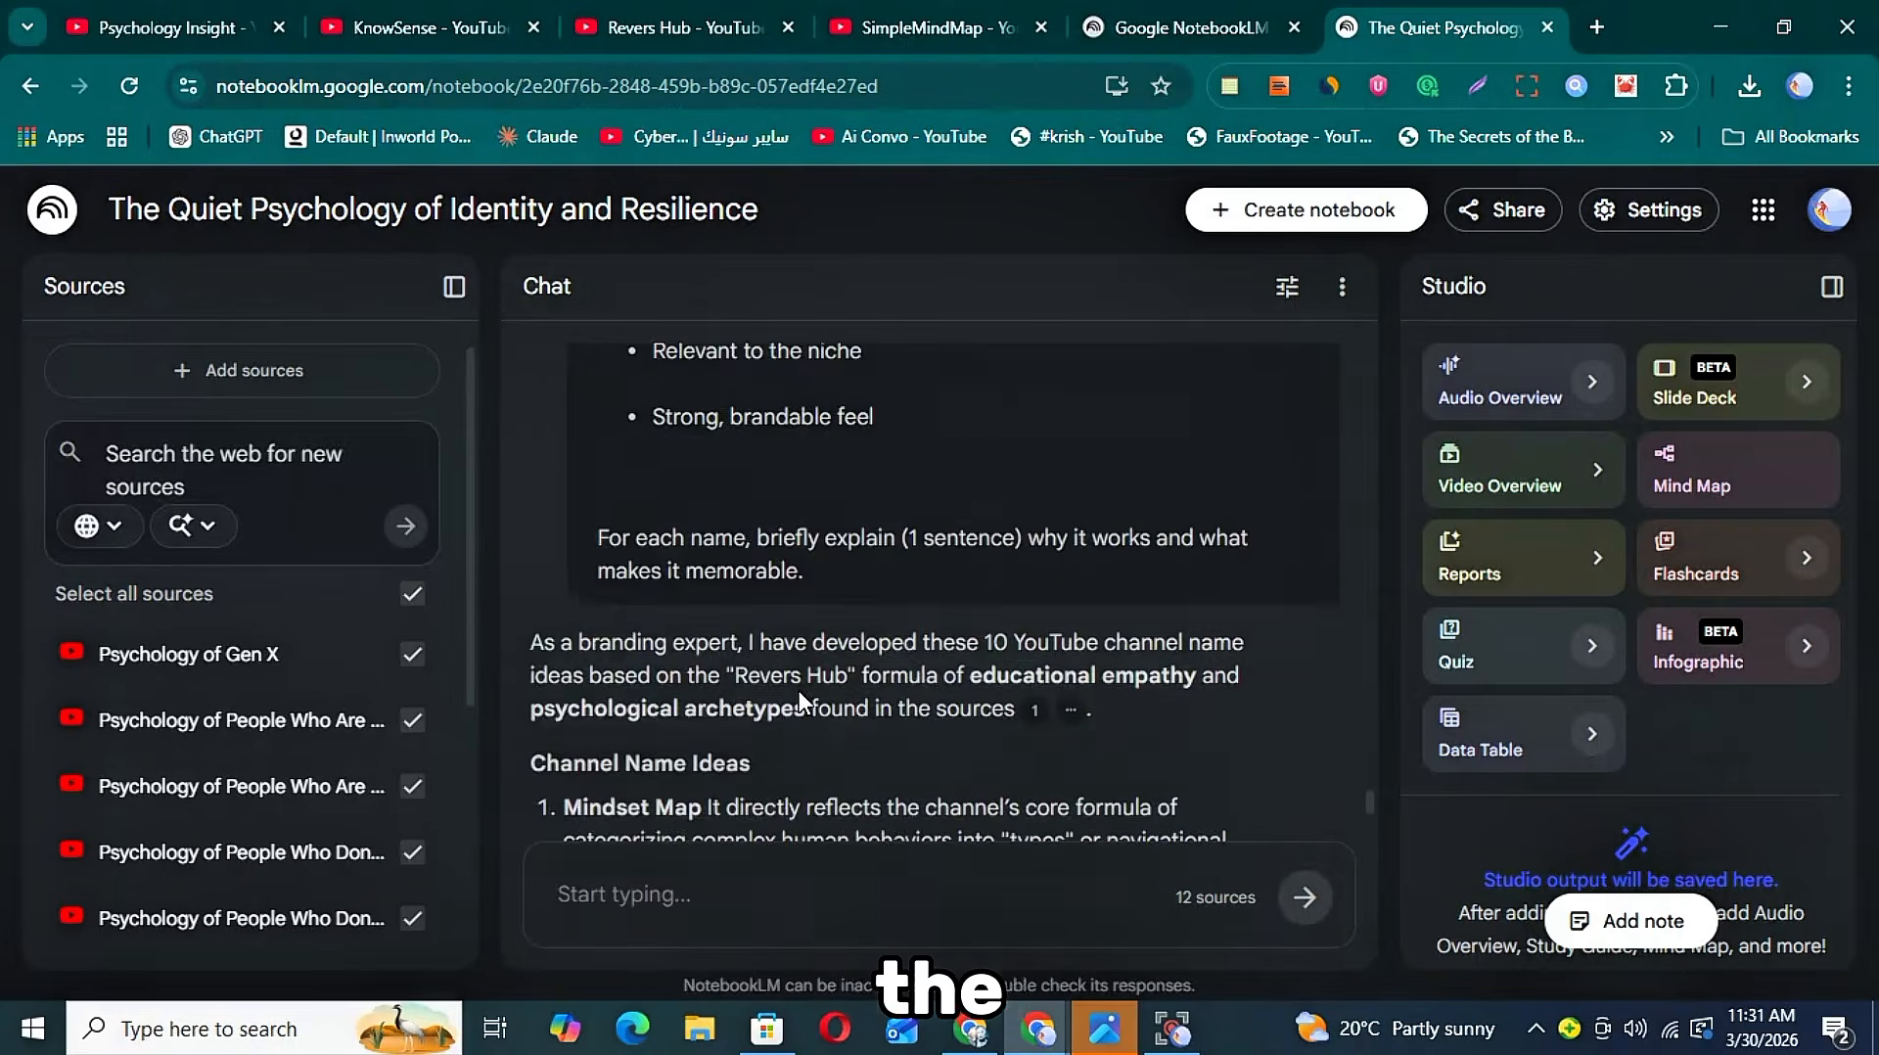
double_click(587, 576)
scroll(588, 567, down, 2)
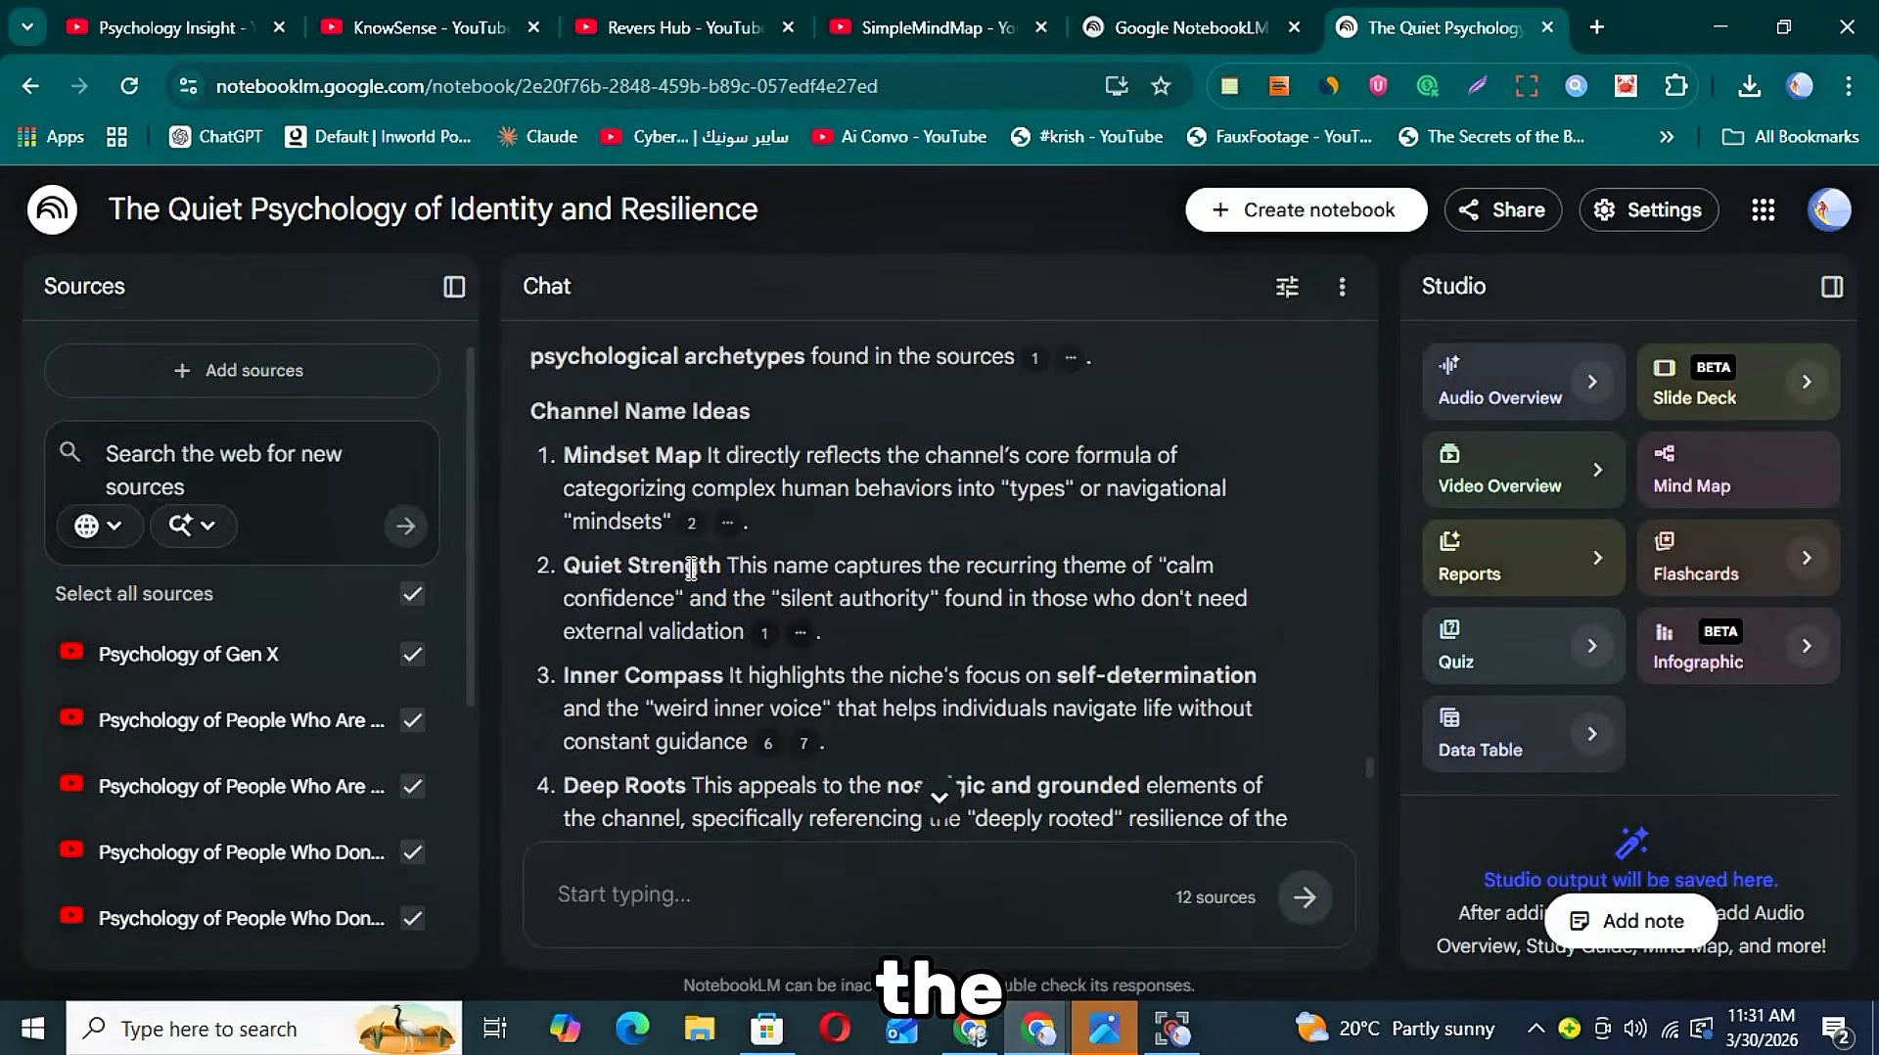
- Examine the suggested channel names and the reasoning given for each, from Mindset Map through Refuge Mind
triple_click(680, 594)
click(680, 594)
scroll(678, 595, down, 1)
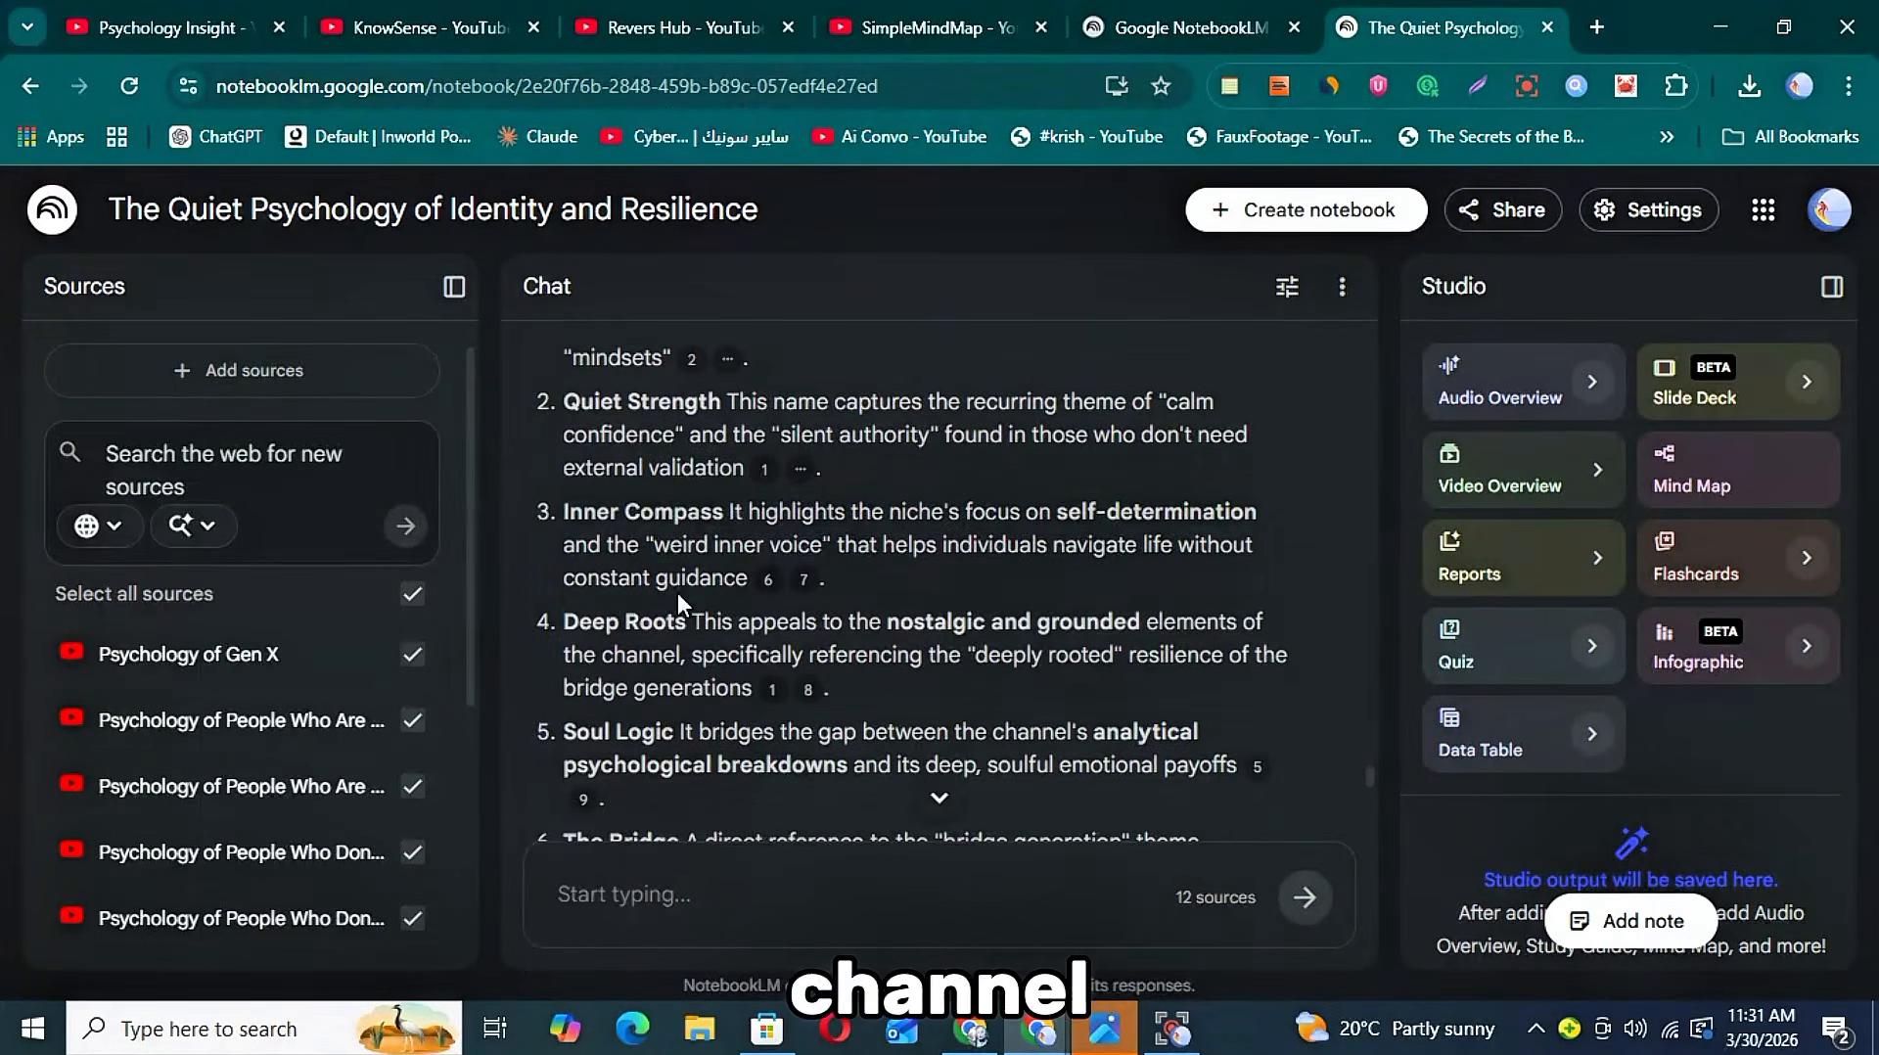
scroll(620, 622, down, 2)
triple_click(620, 636)
scroll(621, 636, down, 2)
double_click(577, 652)
scroll(587, 652, down, 1)
click(641, 638)
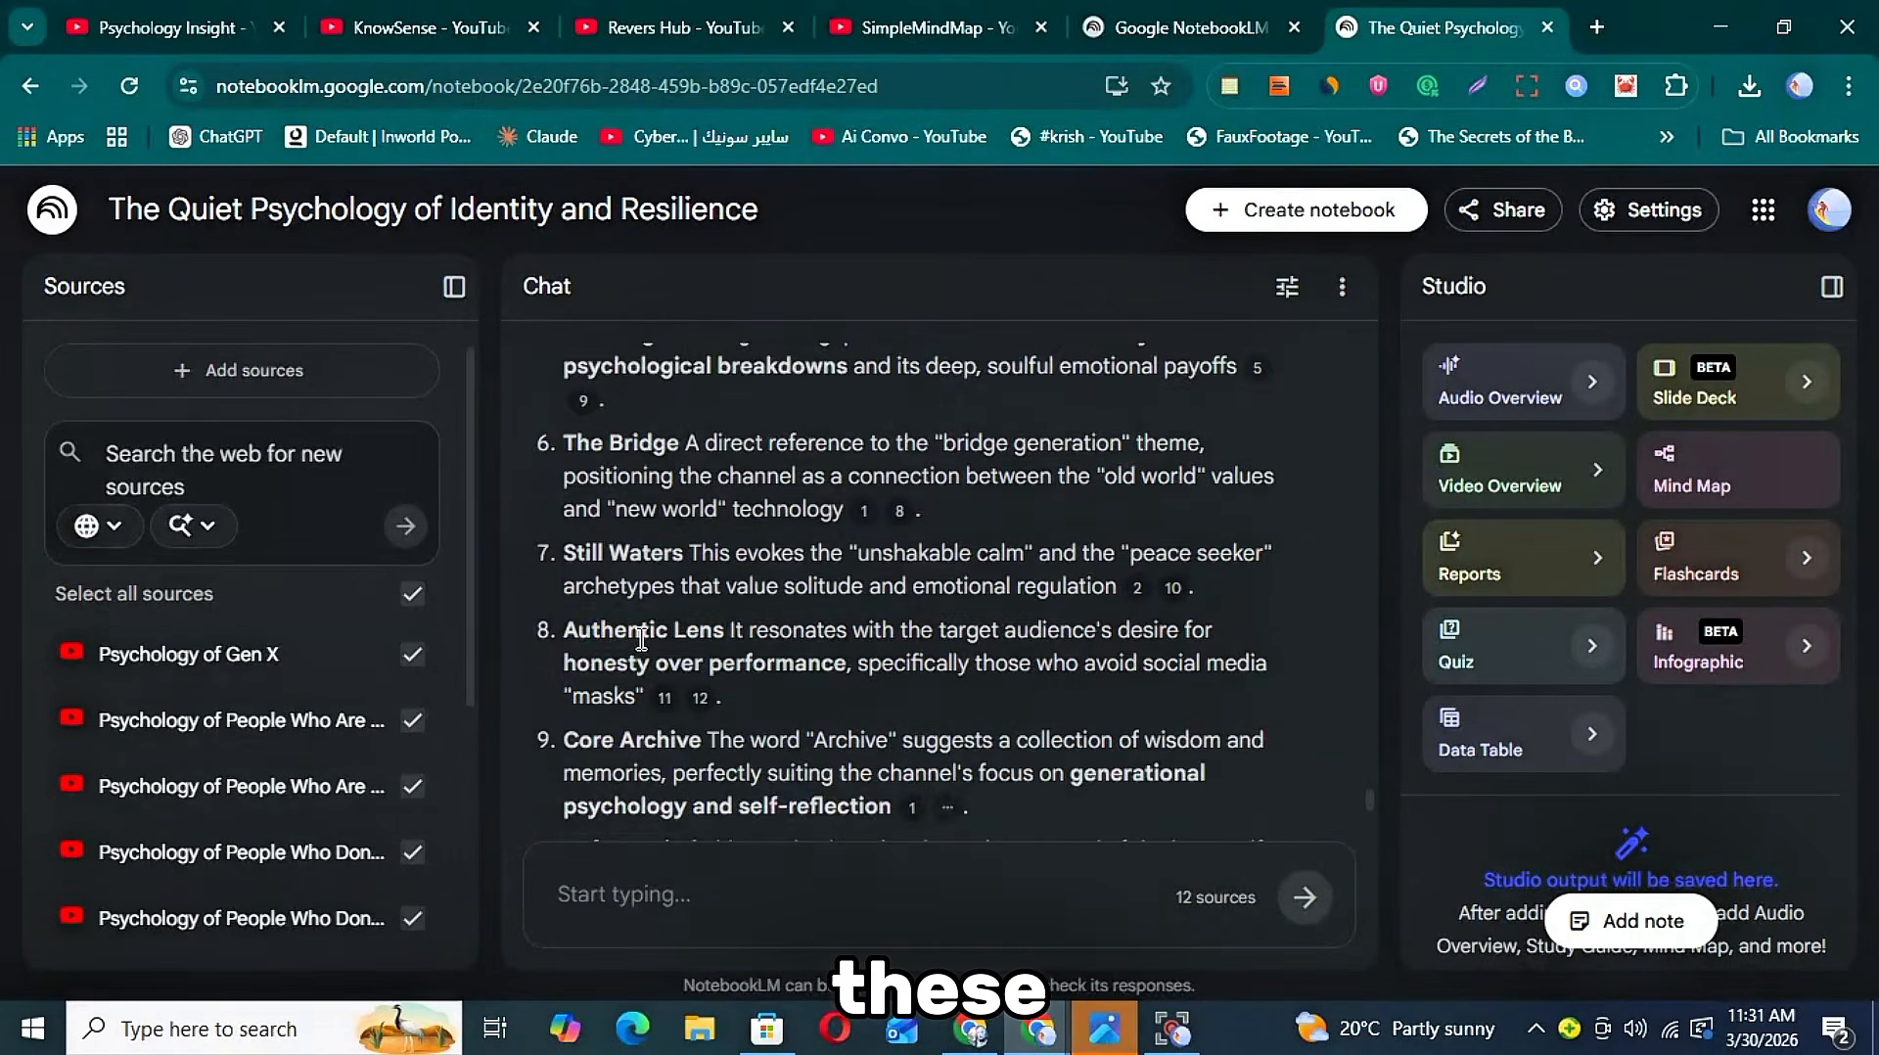
triple_click(641, 638)
scroll(641, 638, down, 2)
click(651, 599)
scroll(646, 587, down, 3)
mouse_move(642, 554)
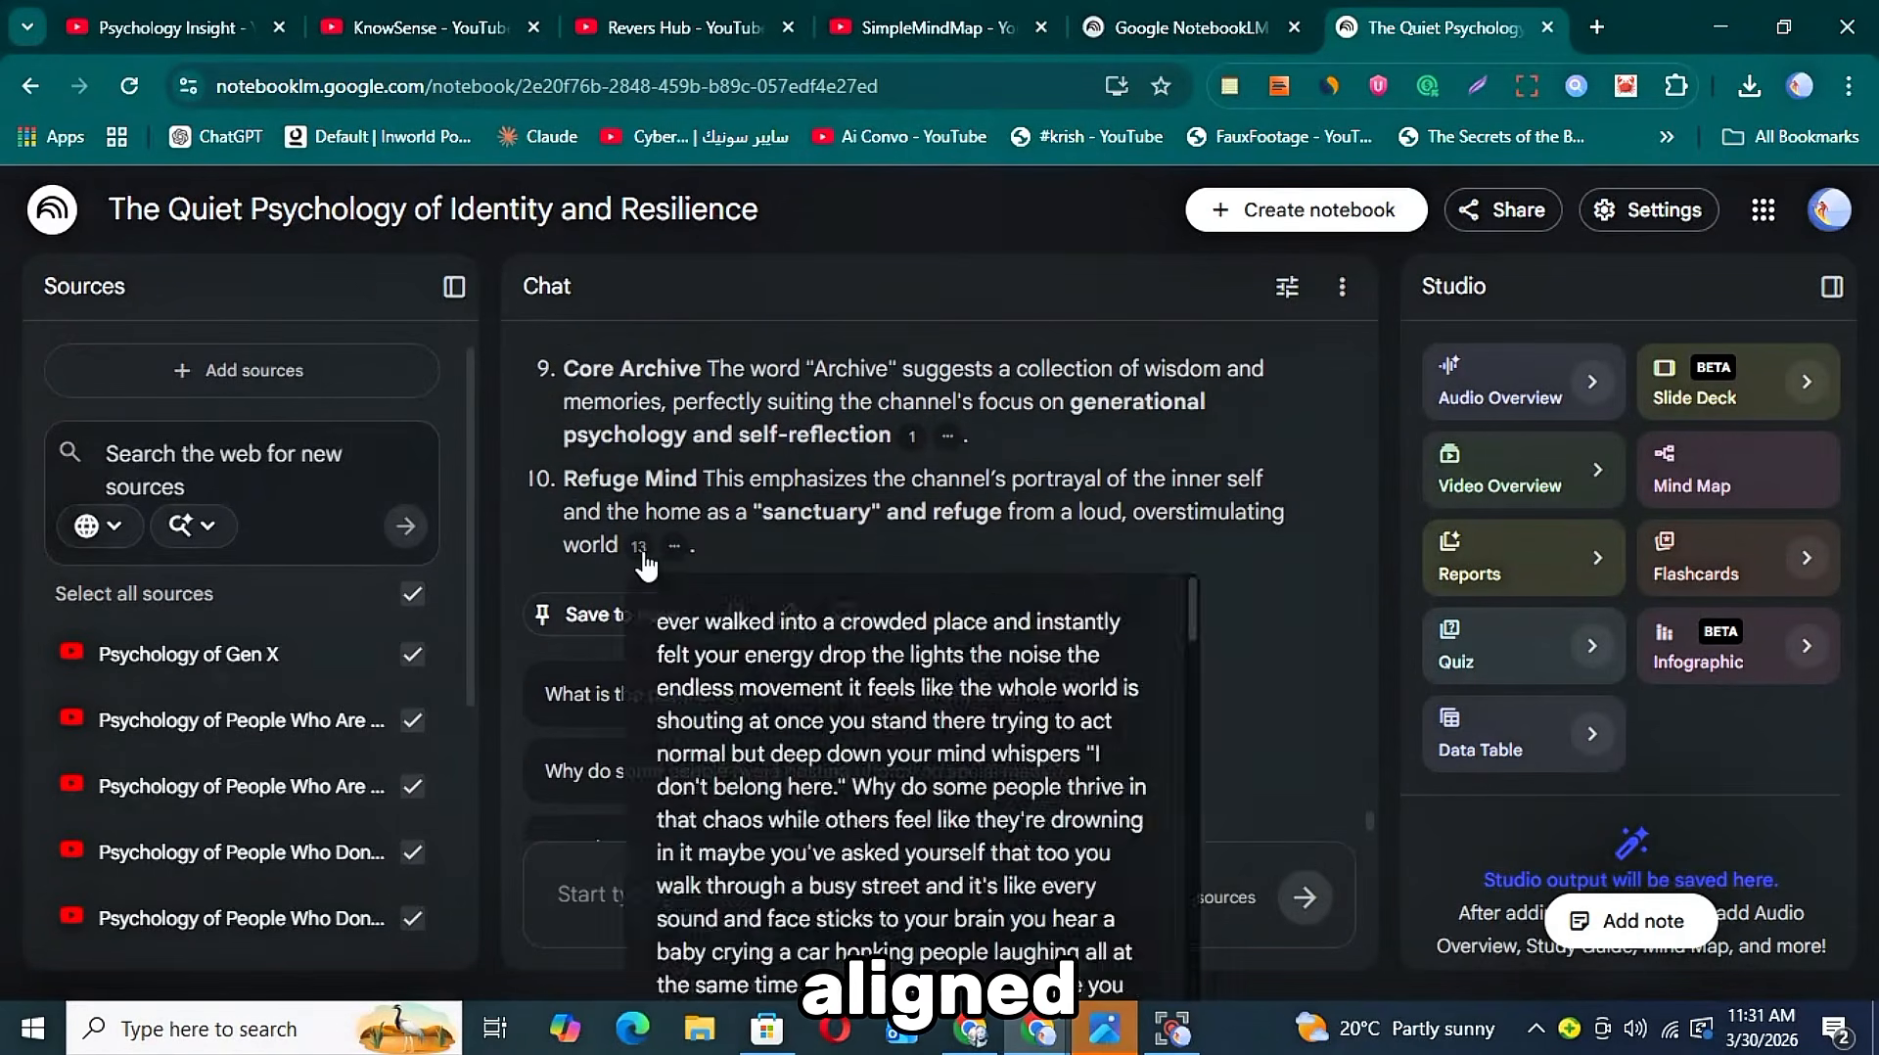
scroll(674, 451, down, 1)
scroll(673, 450, up, 8)
scroll(881, 523, down, 6)
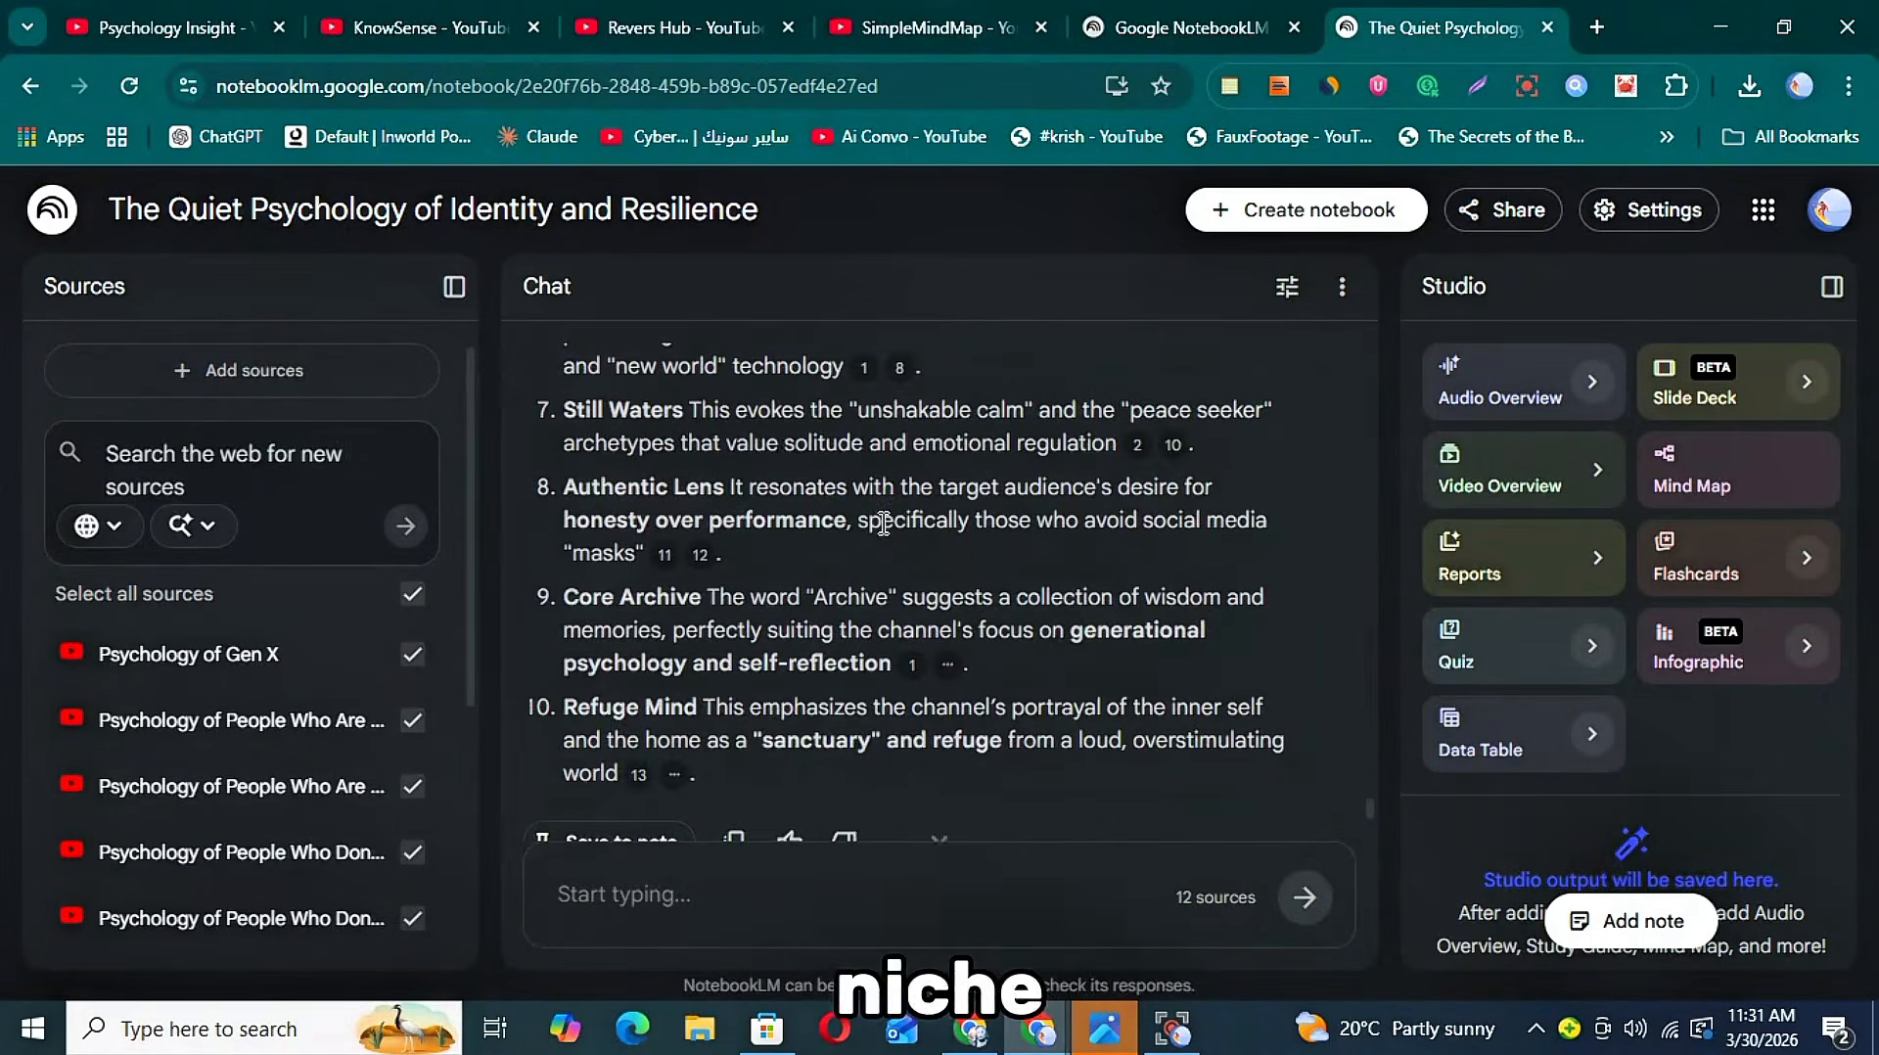
scroll(884, 523, down, 4)
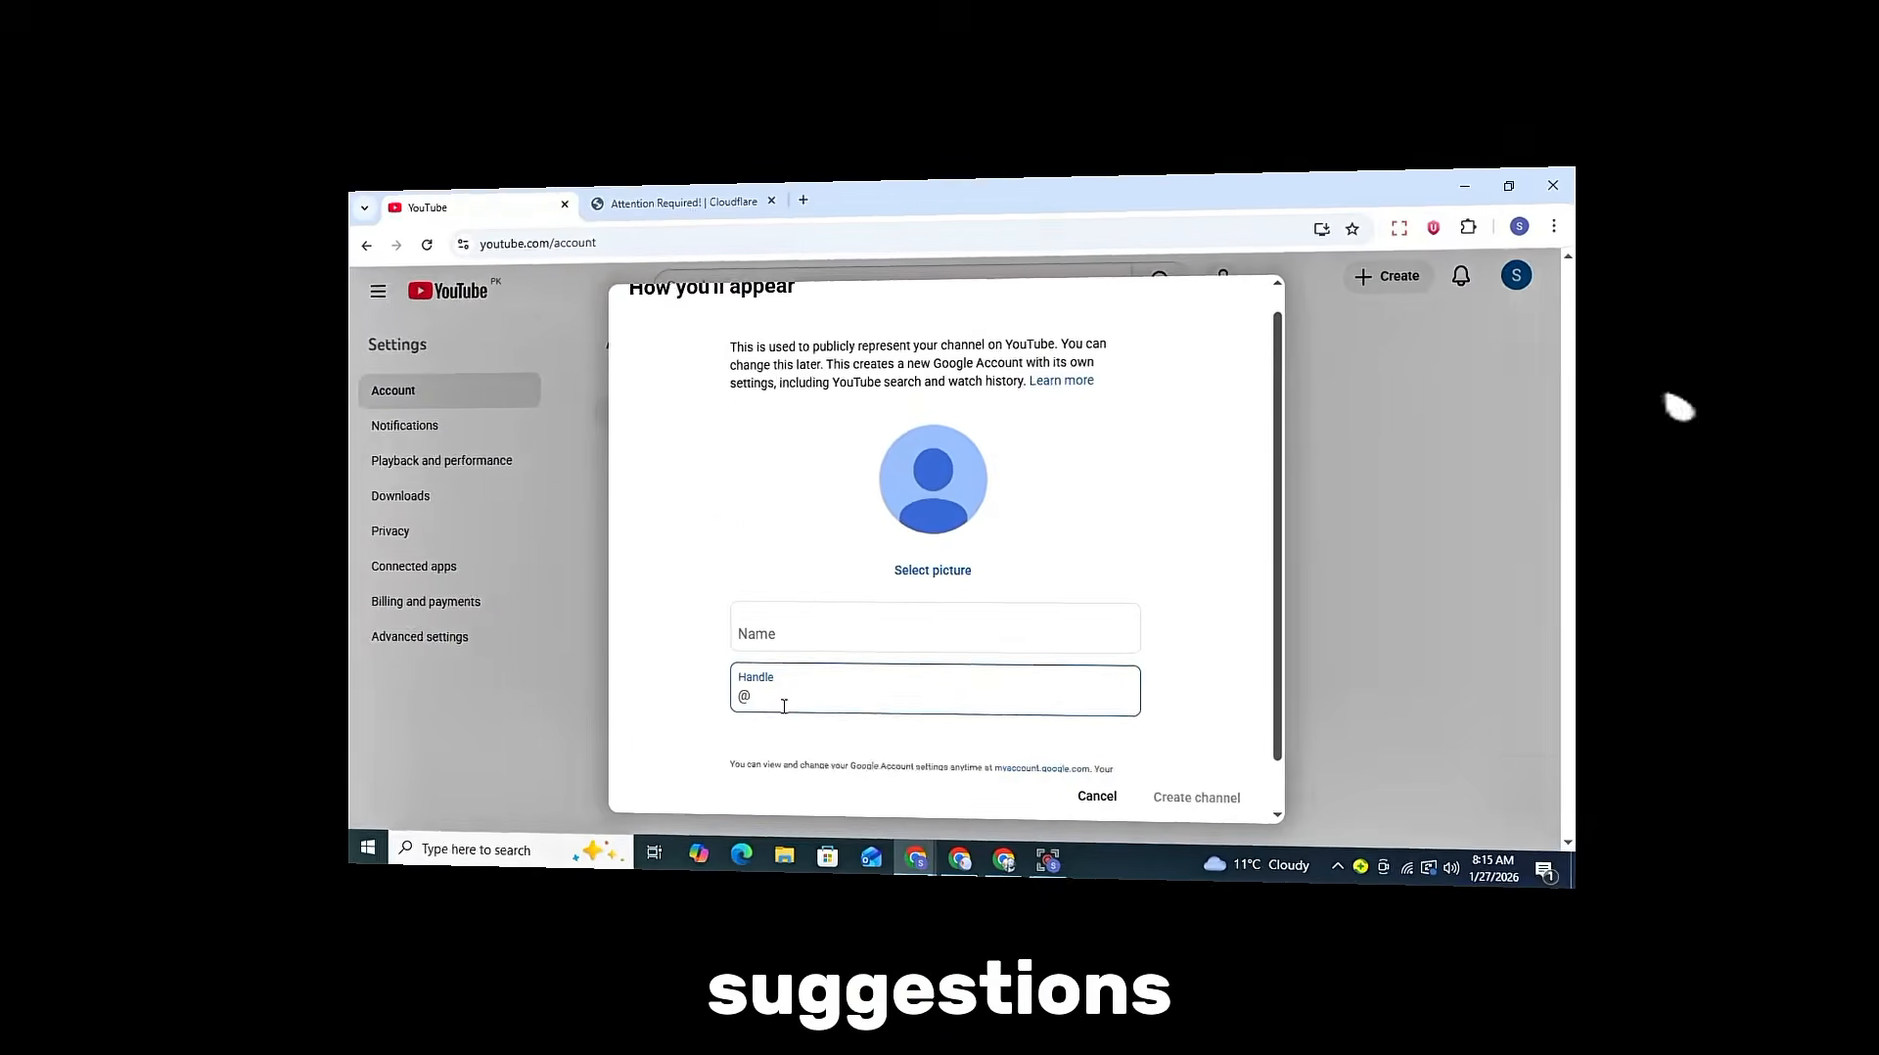
- In YouTube's new channel form, paste the chosen name as the handle and remove its space so it reads NextDegree
right_click(785, 706)
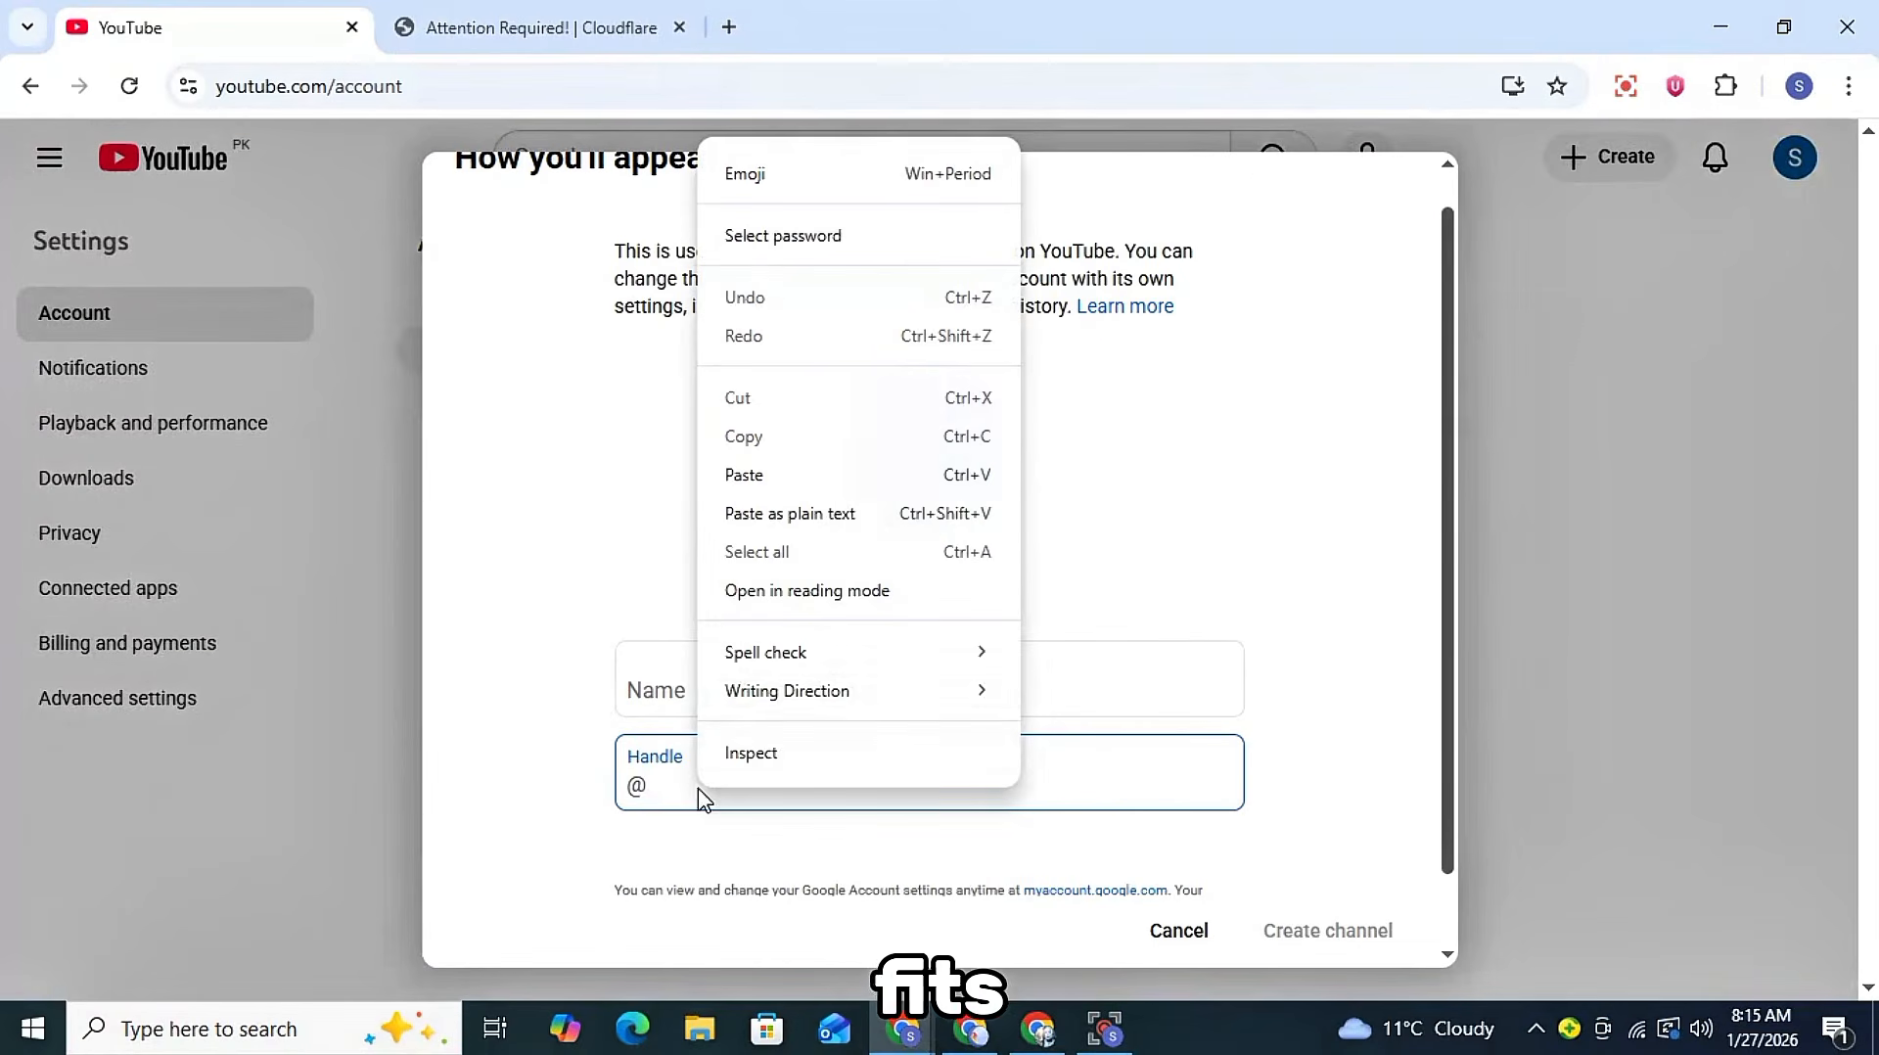
click(763, 511)
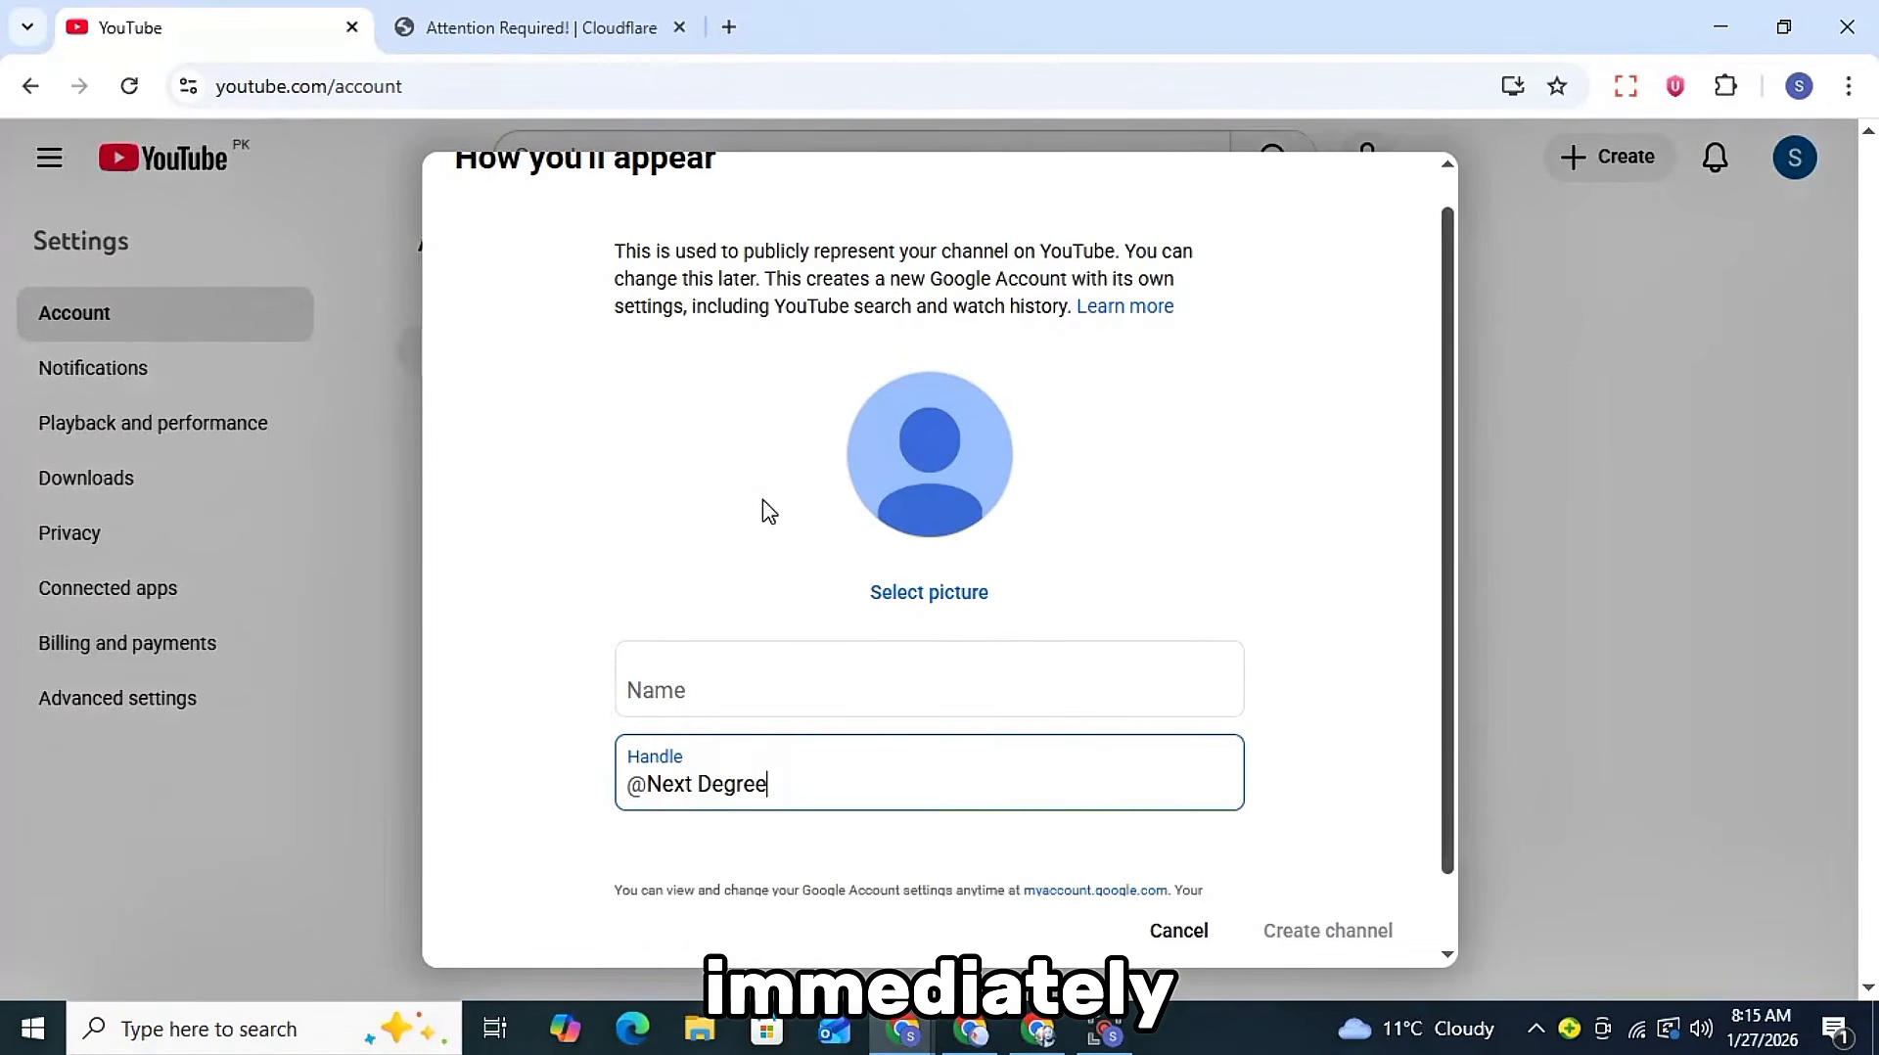
click(703, 784)
key(BackSpace)
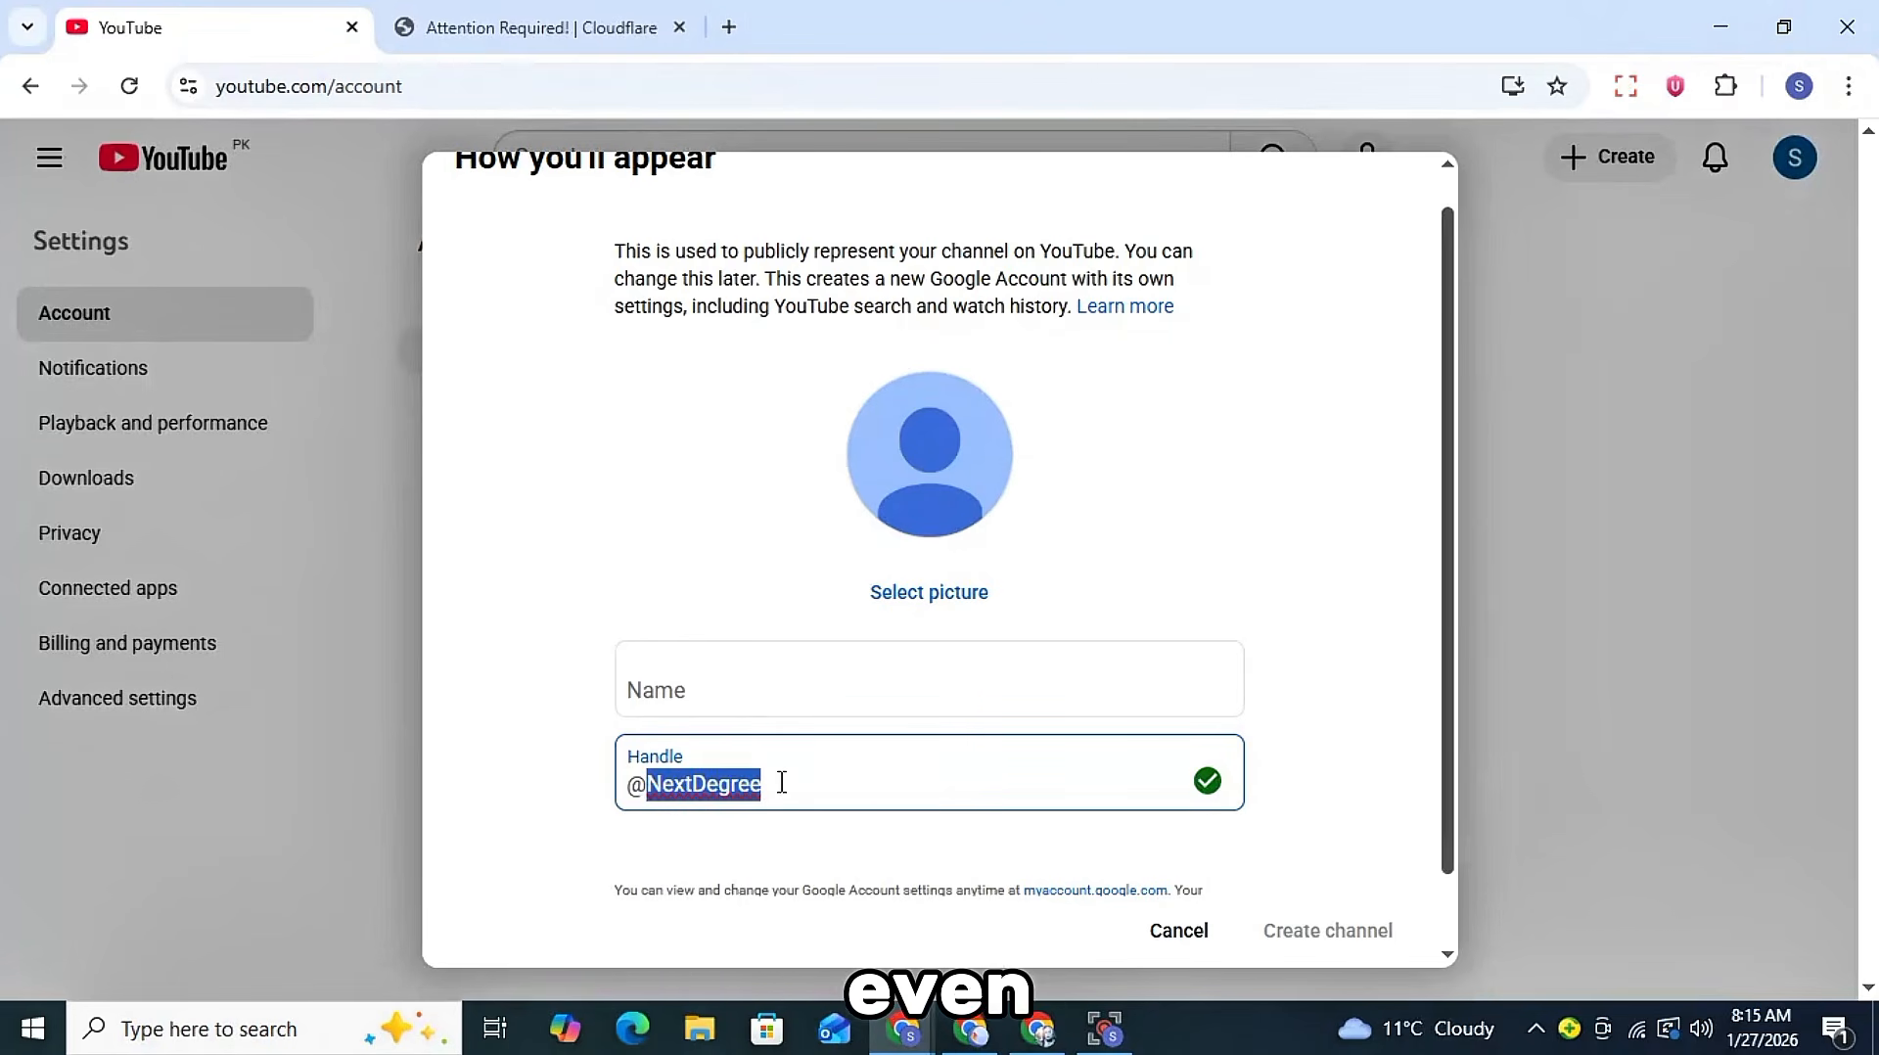
- Paste Next Degree as the channel's name in the YouTube channel form
click(738, 681)
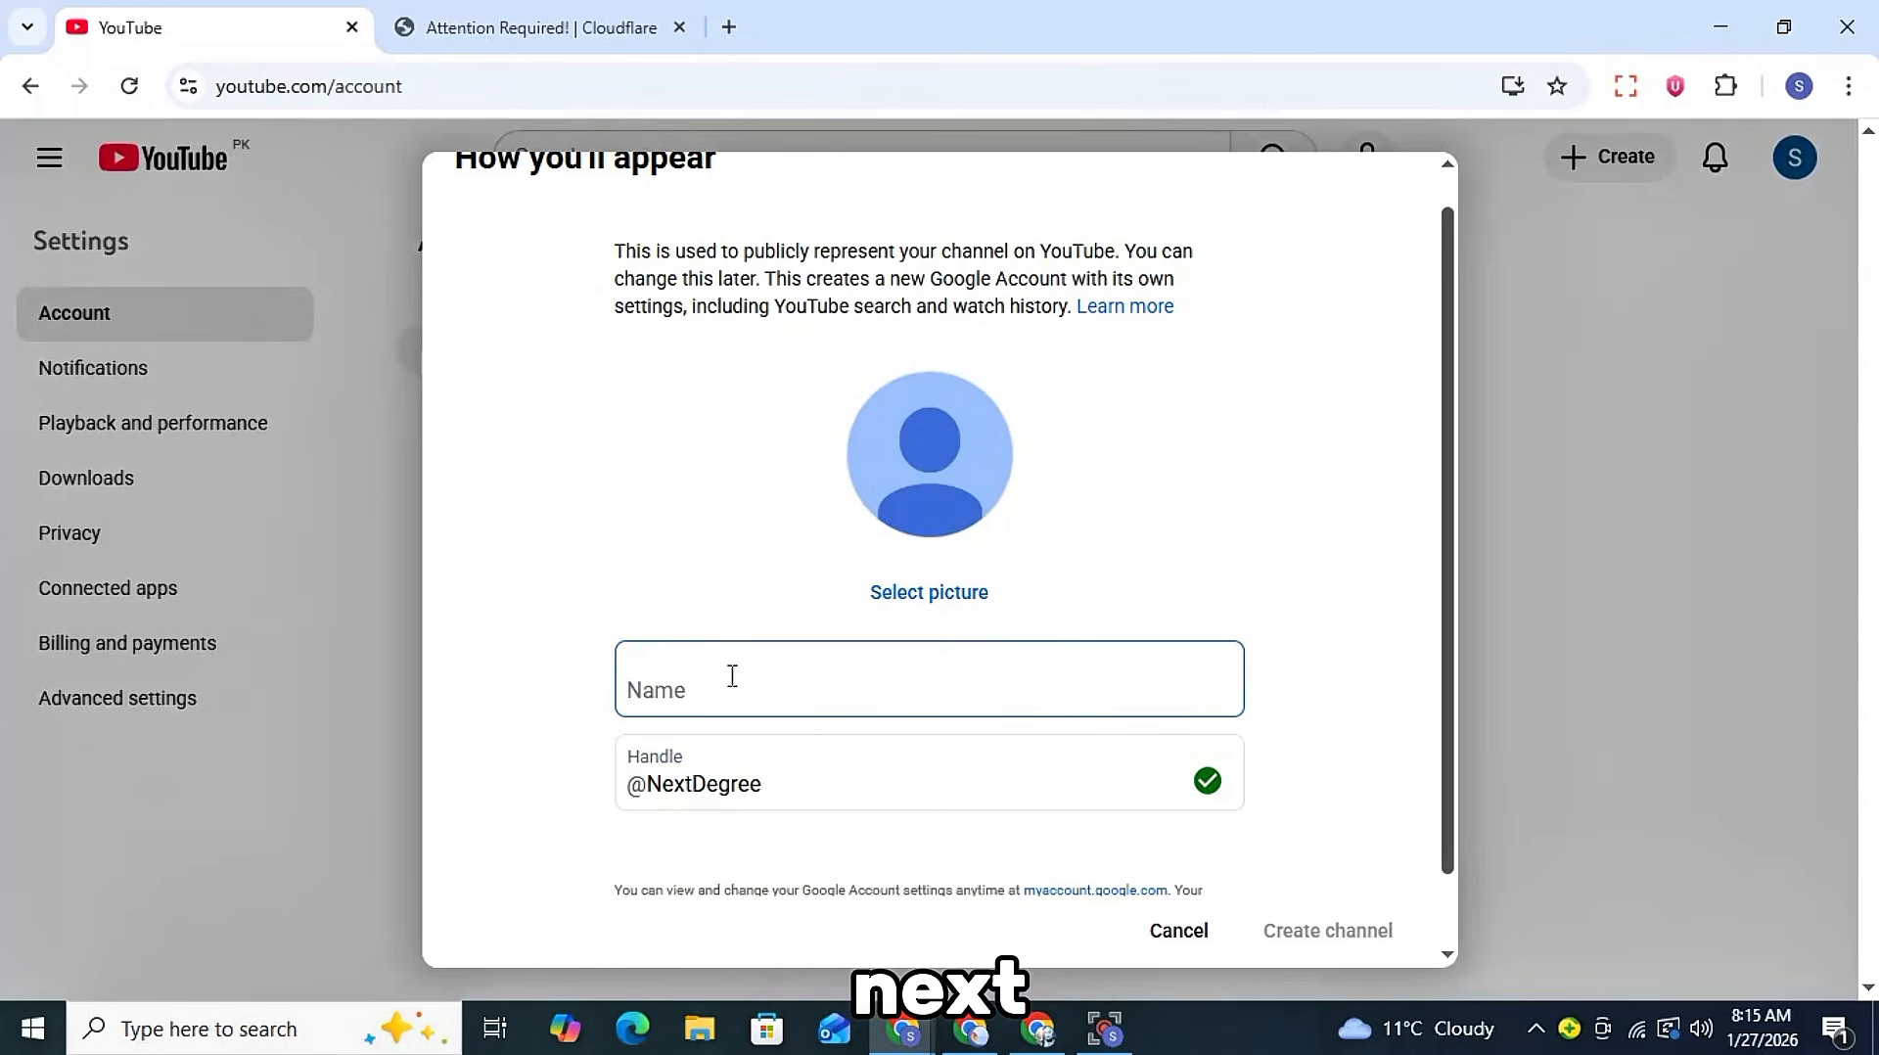
right_click(732, 675)
click(838, 685)
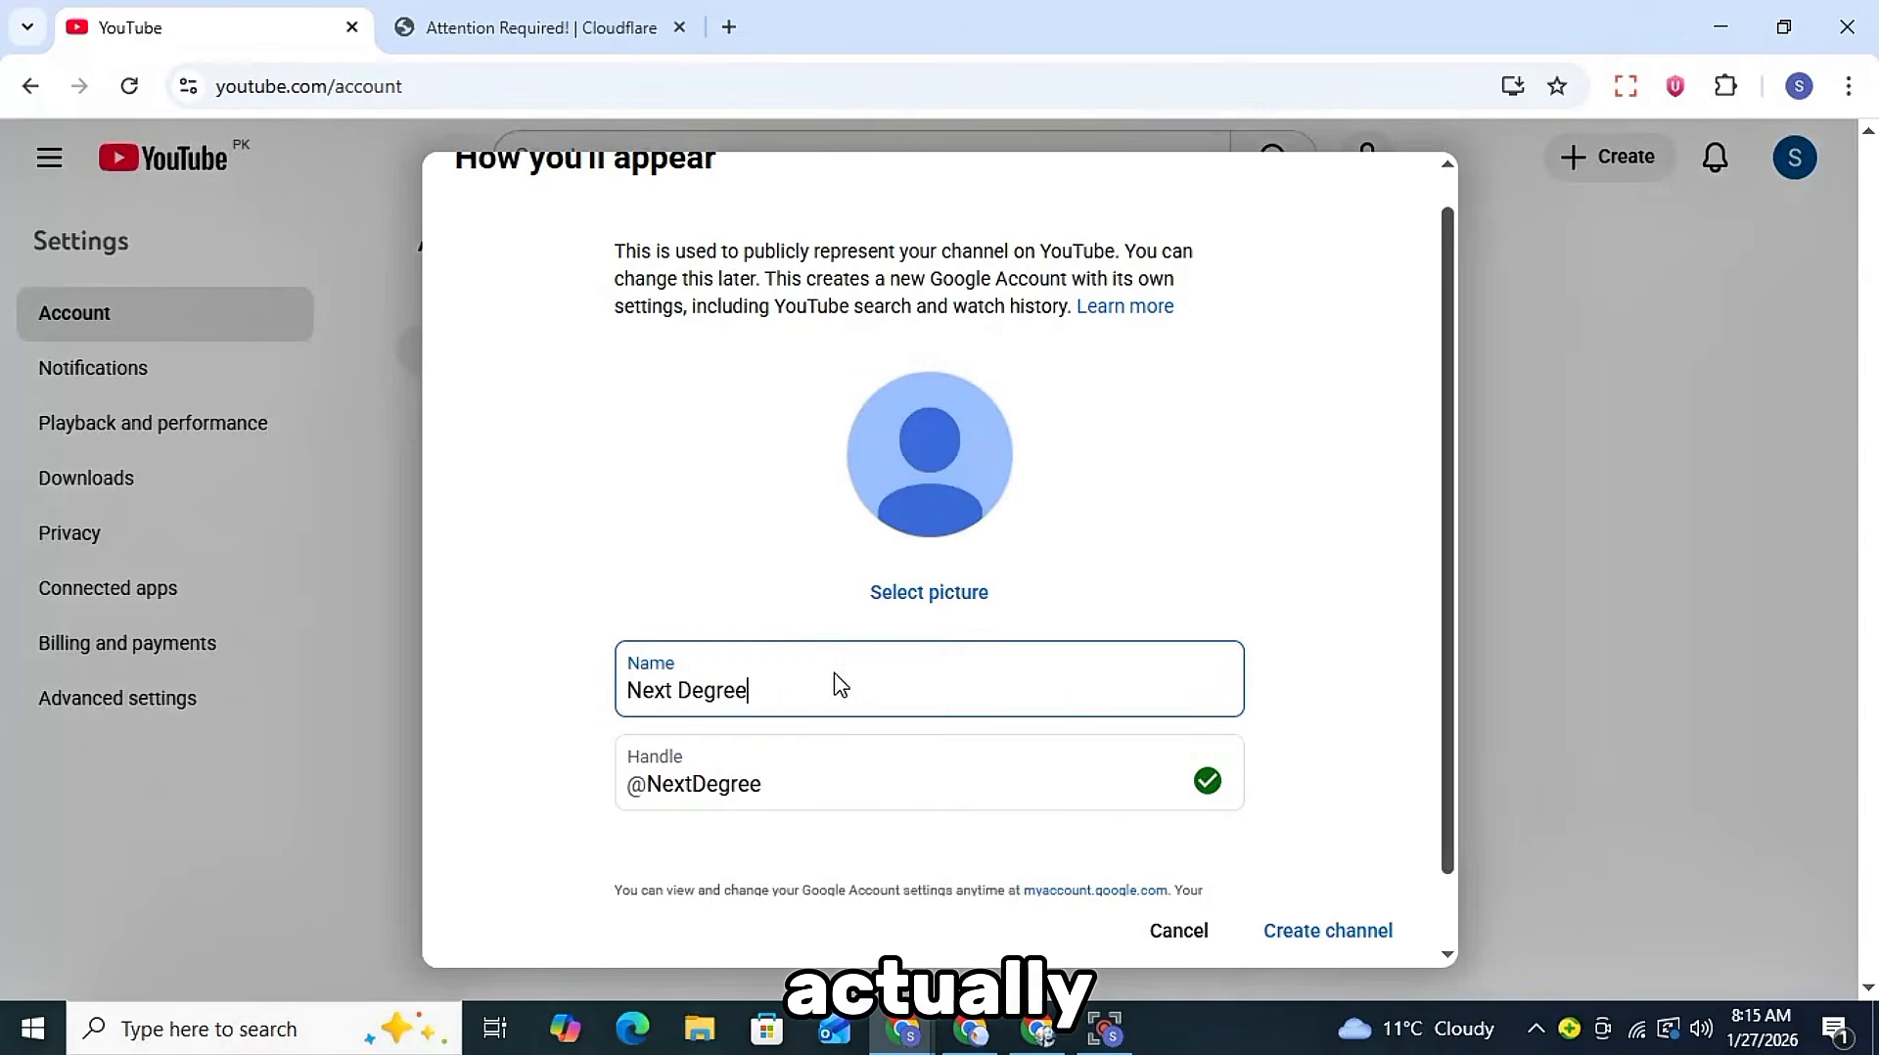
click(877, 776)
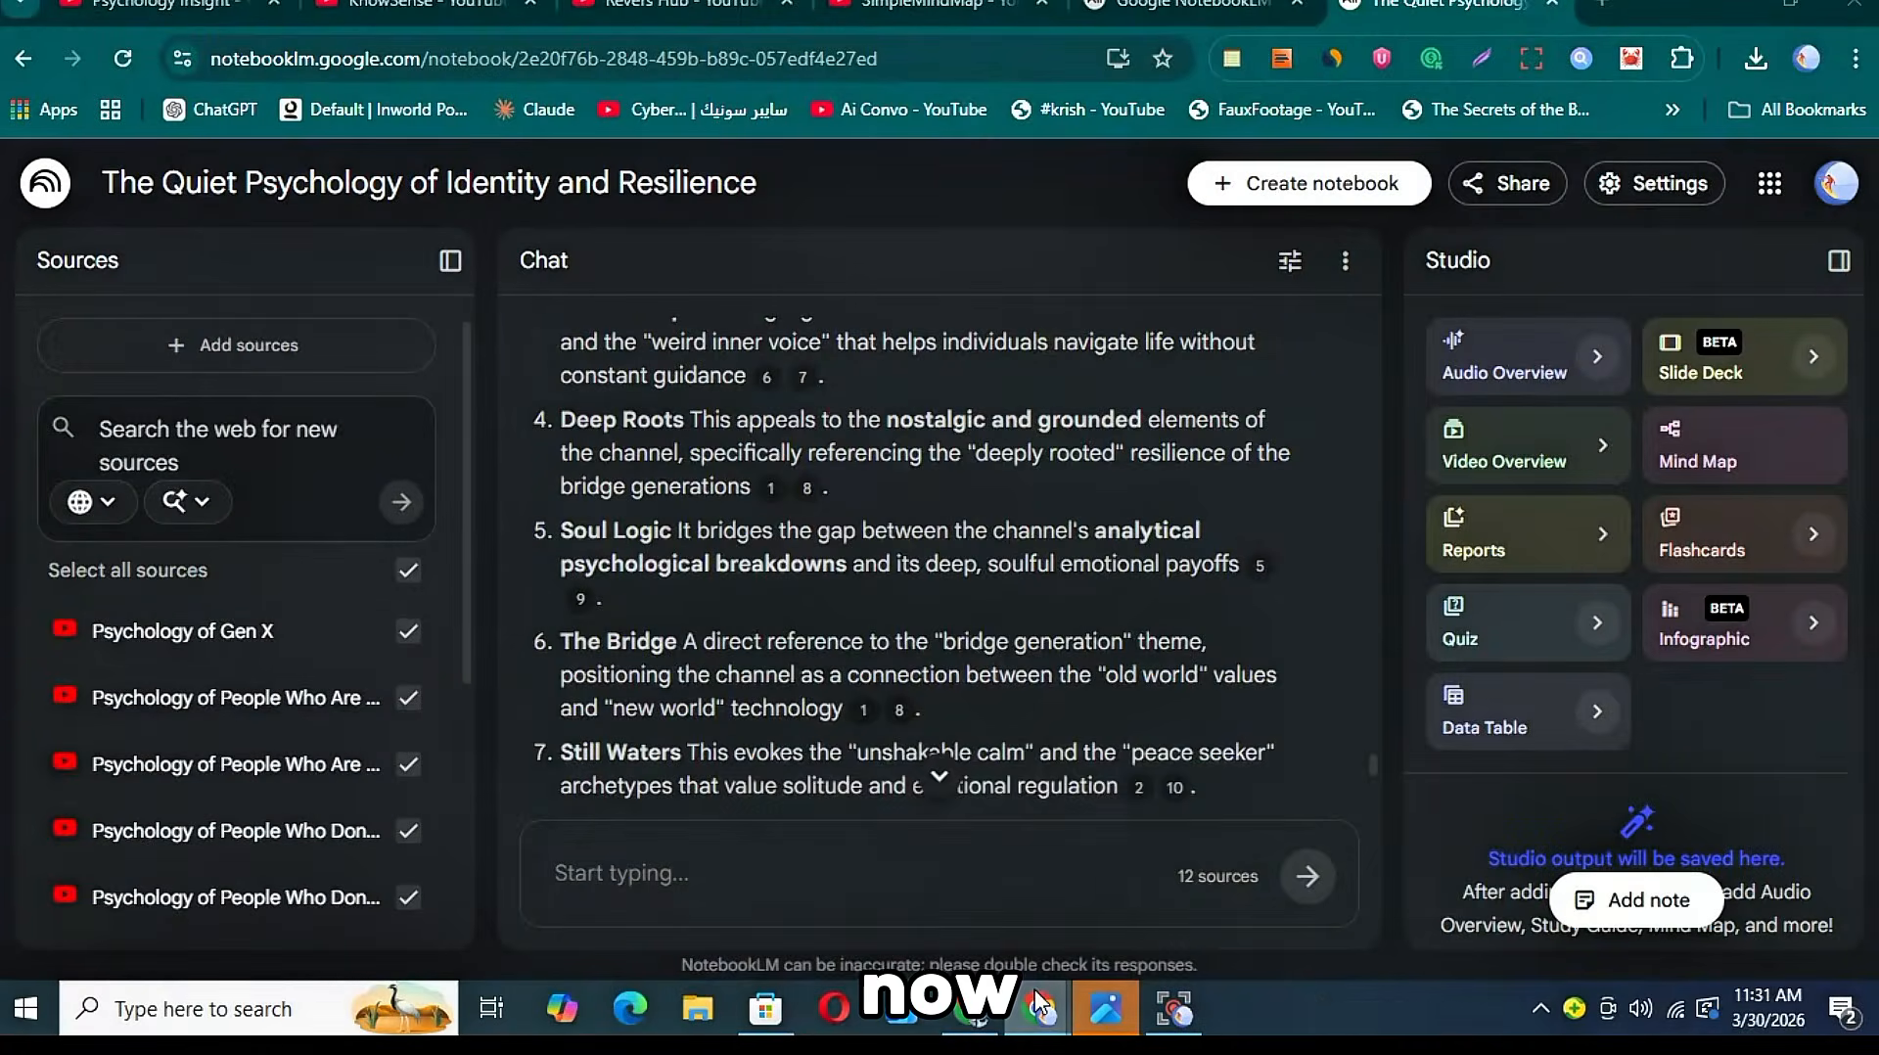
- Return to the prompt document and copy the Video Idea Generator prompt, from "Act as a viral YouTube content strategist" through its last line
mouse_move(1044, 1009)
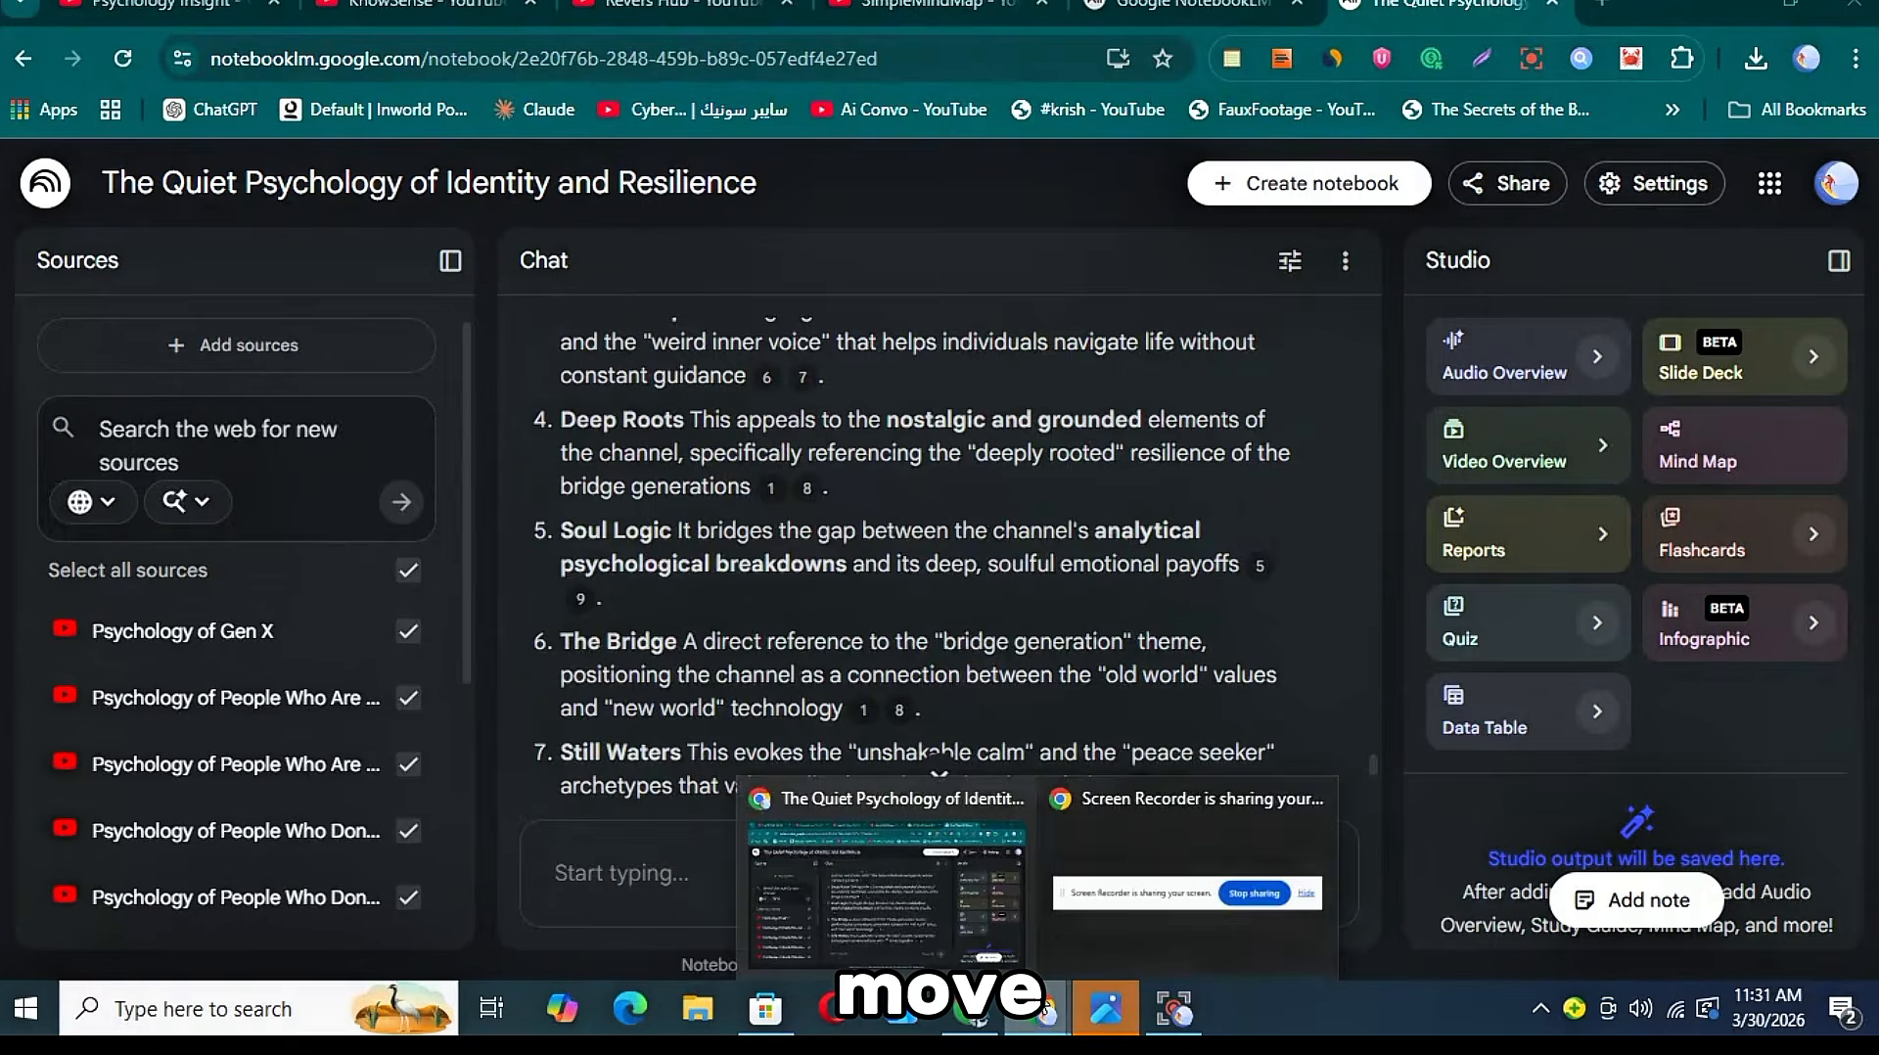
click(974, 1009)
scroll(769, 707, down, 8)
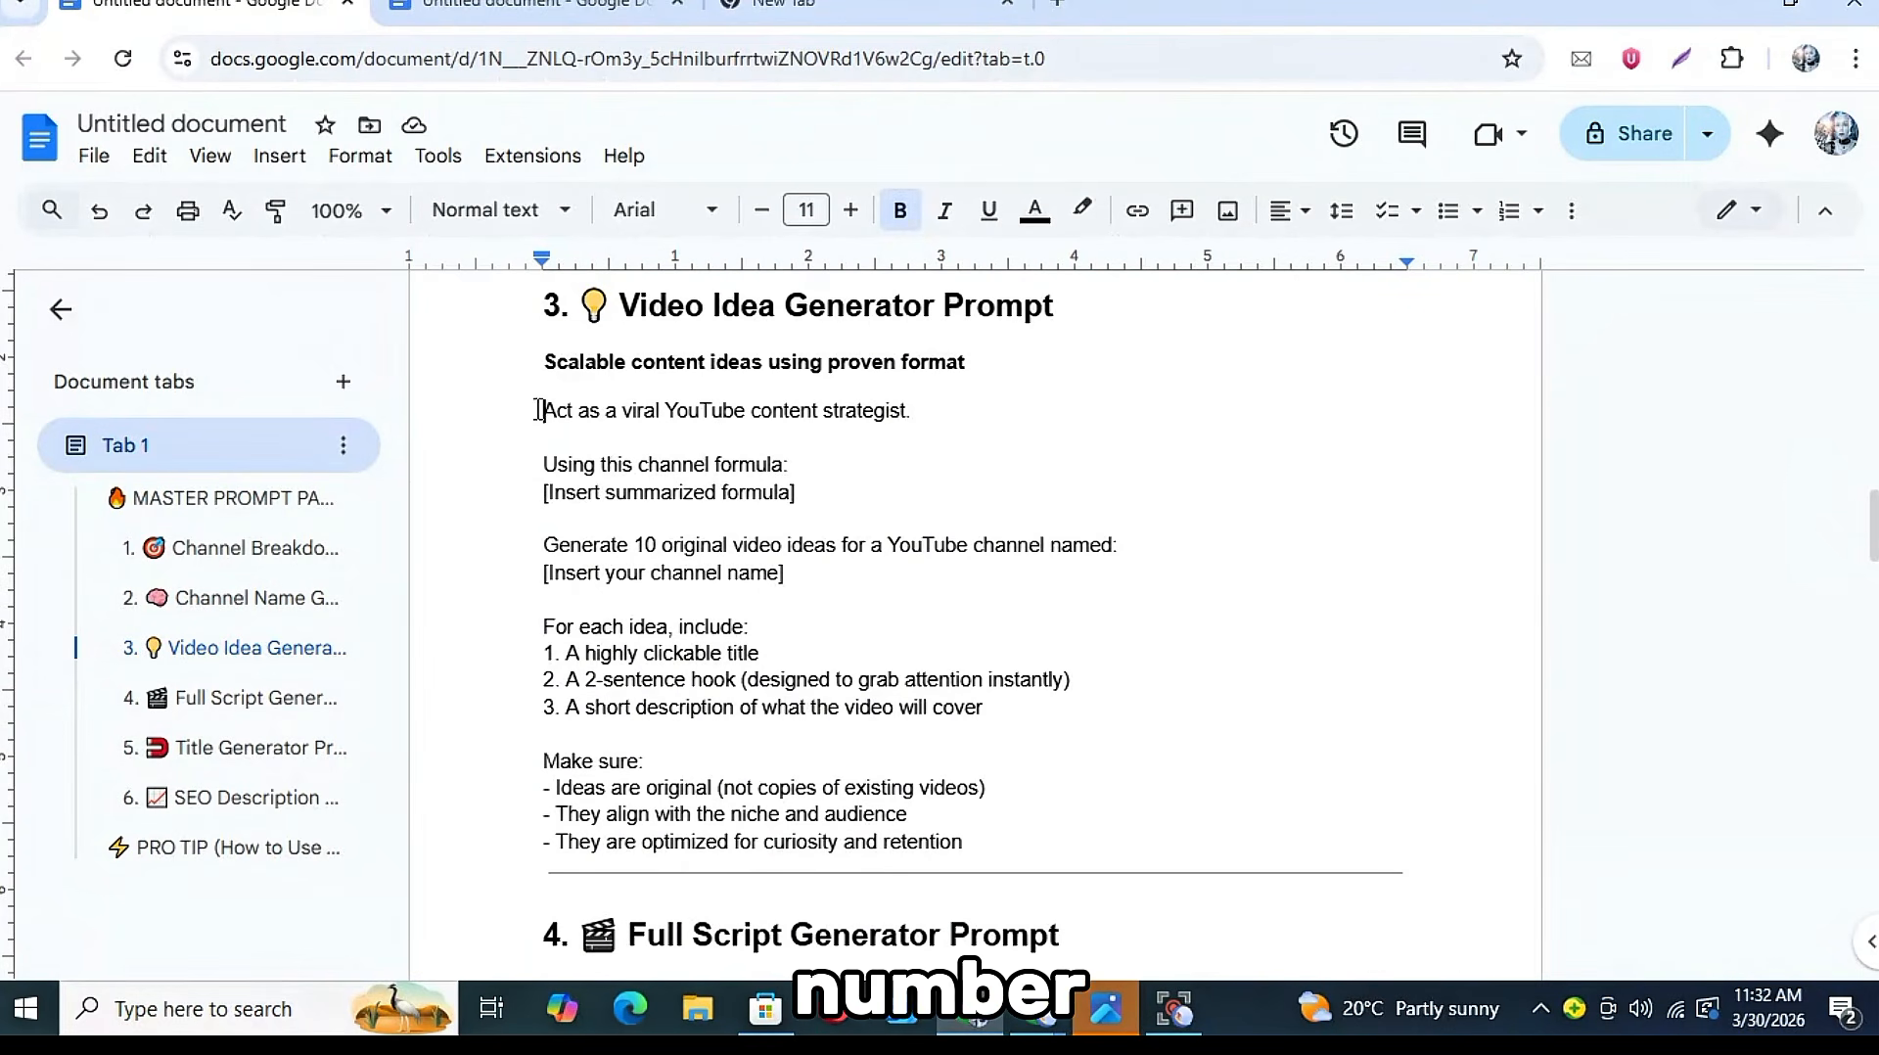
drag(536, 409, 1109, 853)
key(super+c)
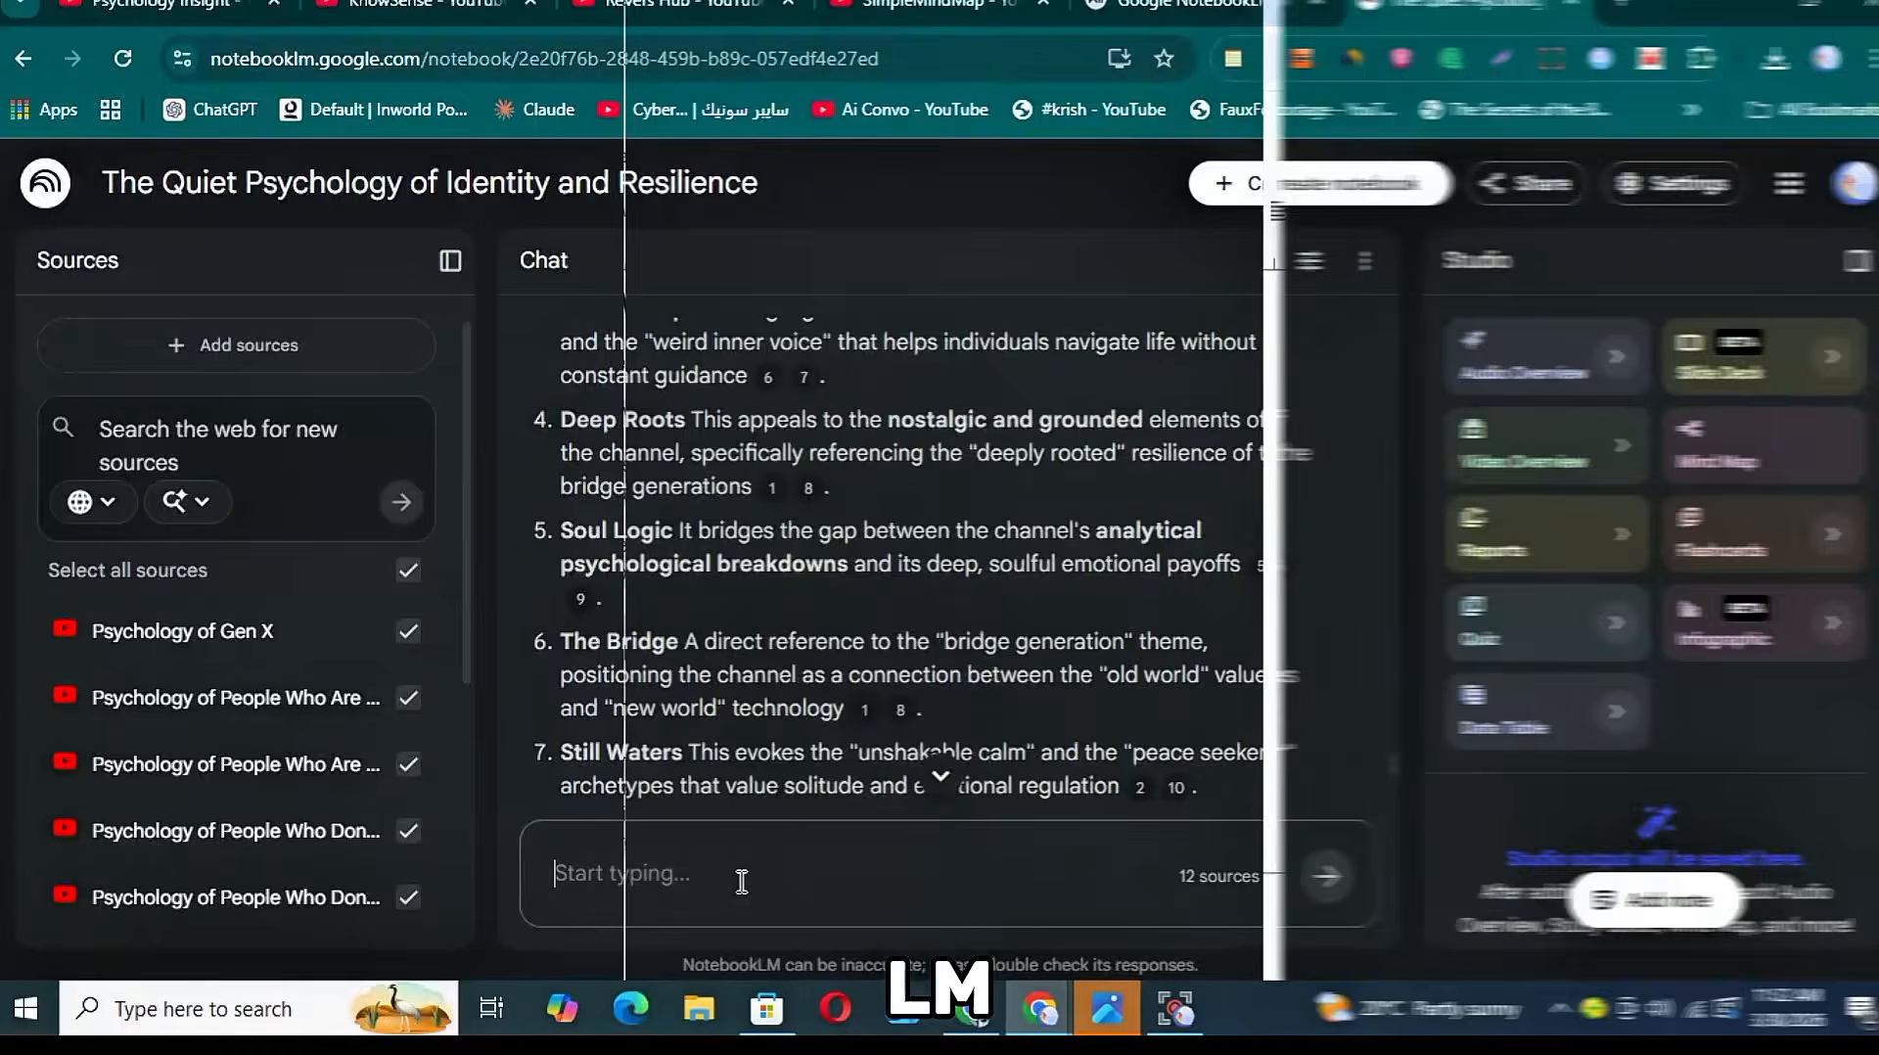
- Paste the Video Idea Generator prompt into the NotebookLM chat and check its summarized formula and channel name placeholders
right_click(739, 876)
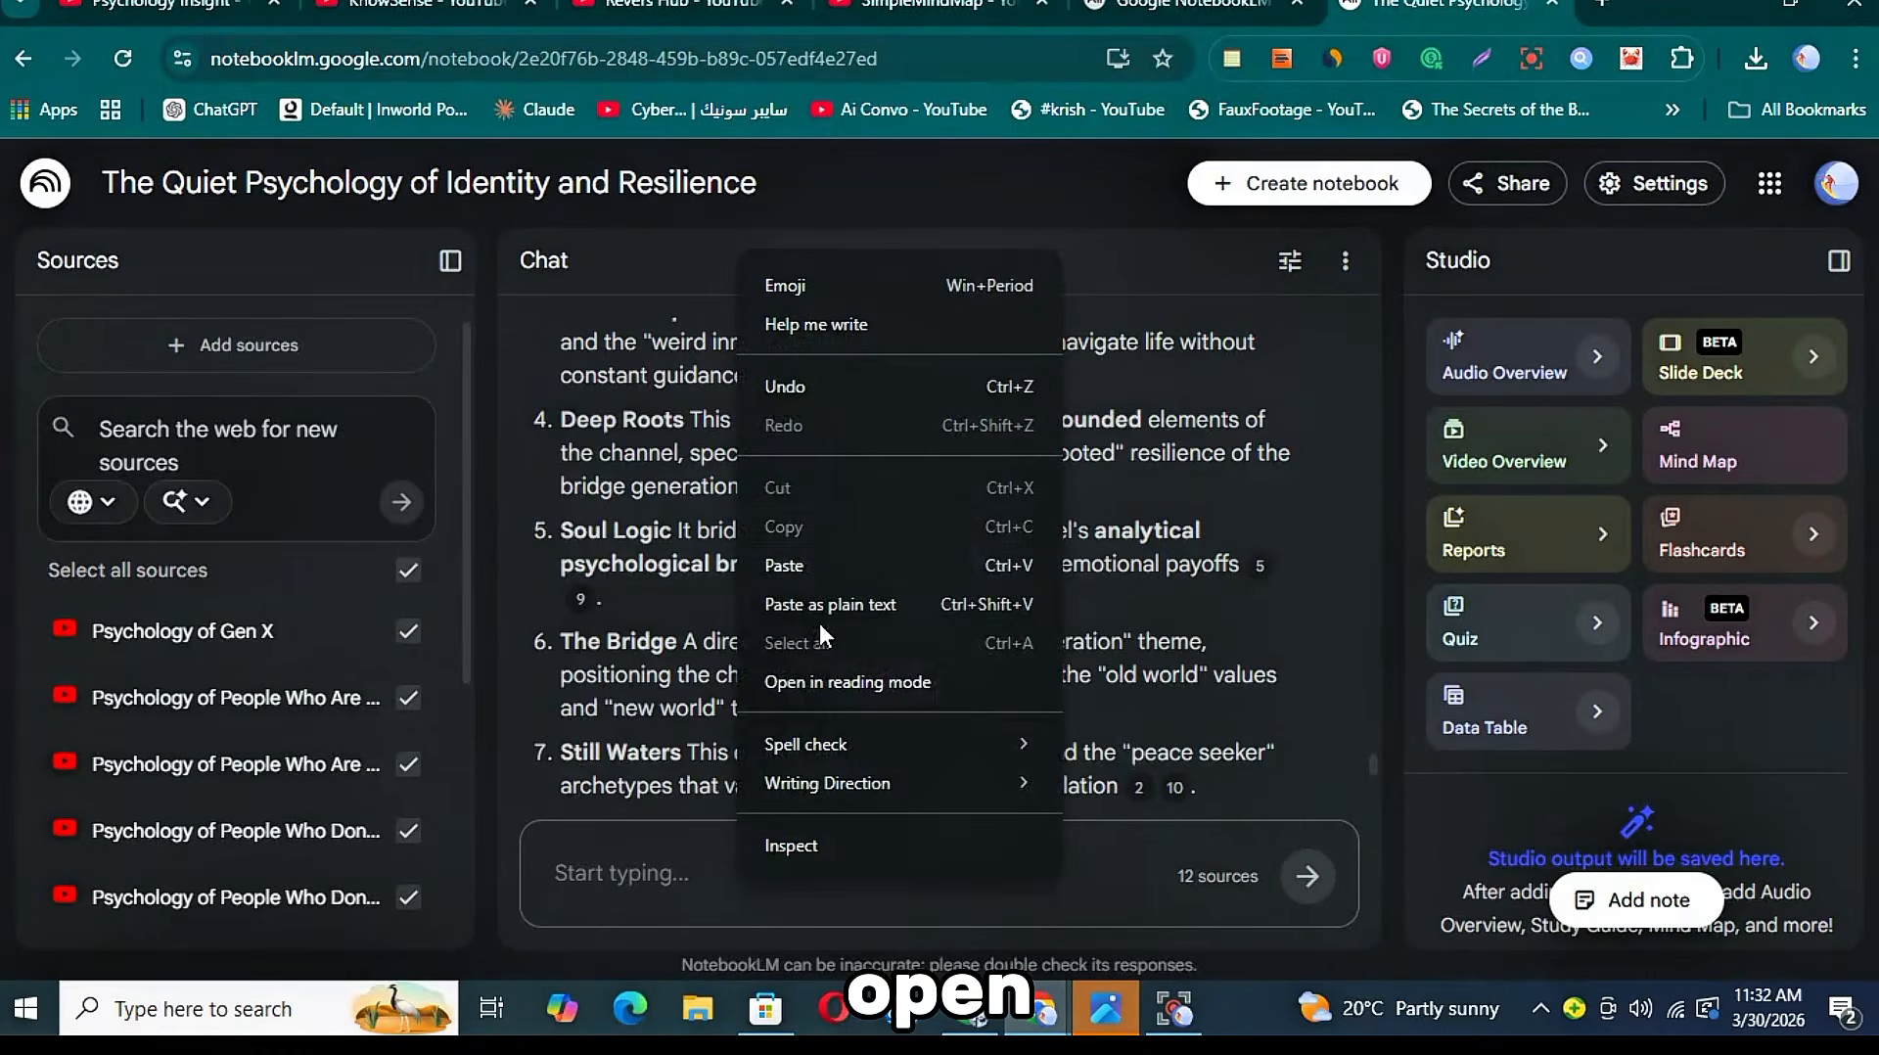
click(818, 560)
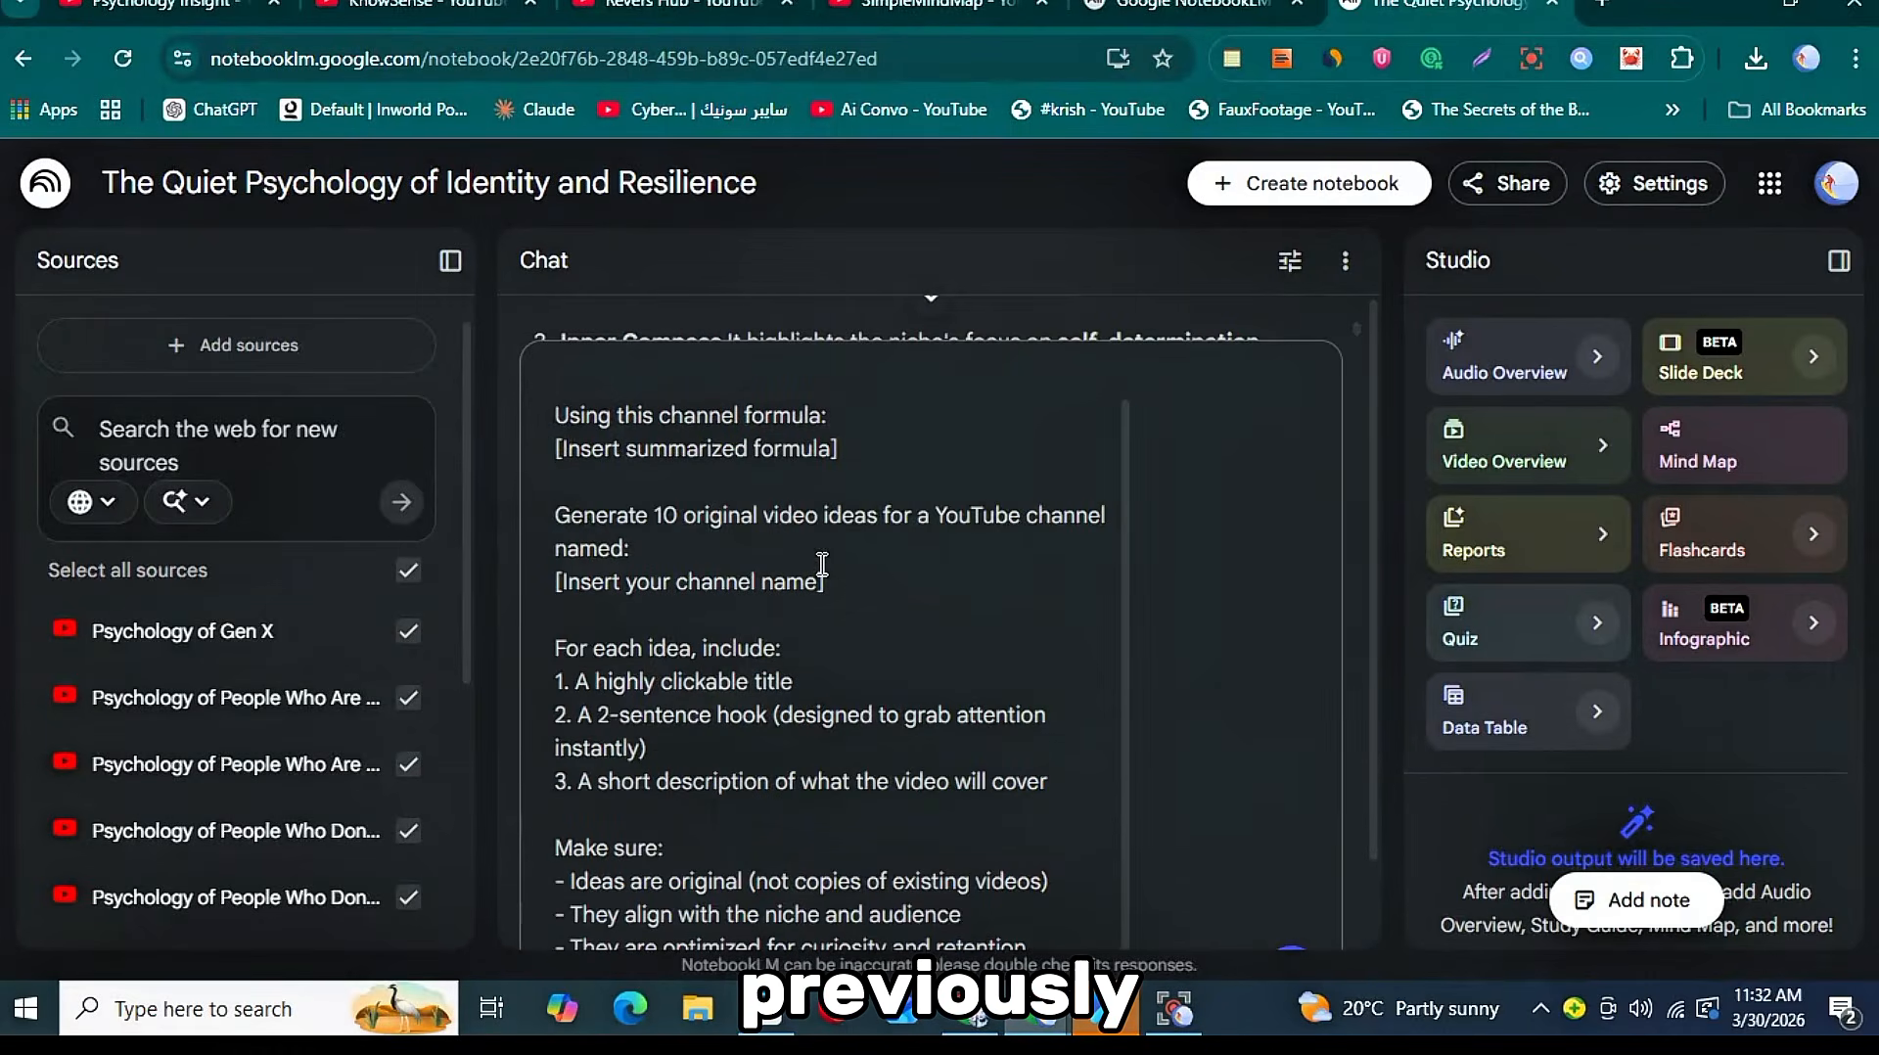
triple_click(605, 451)
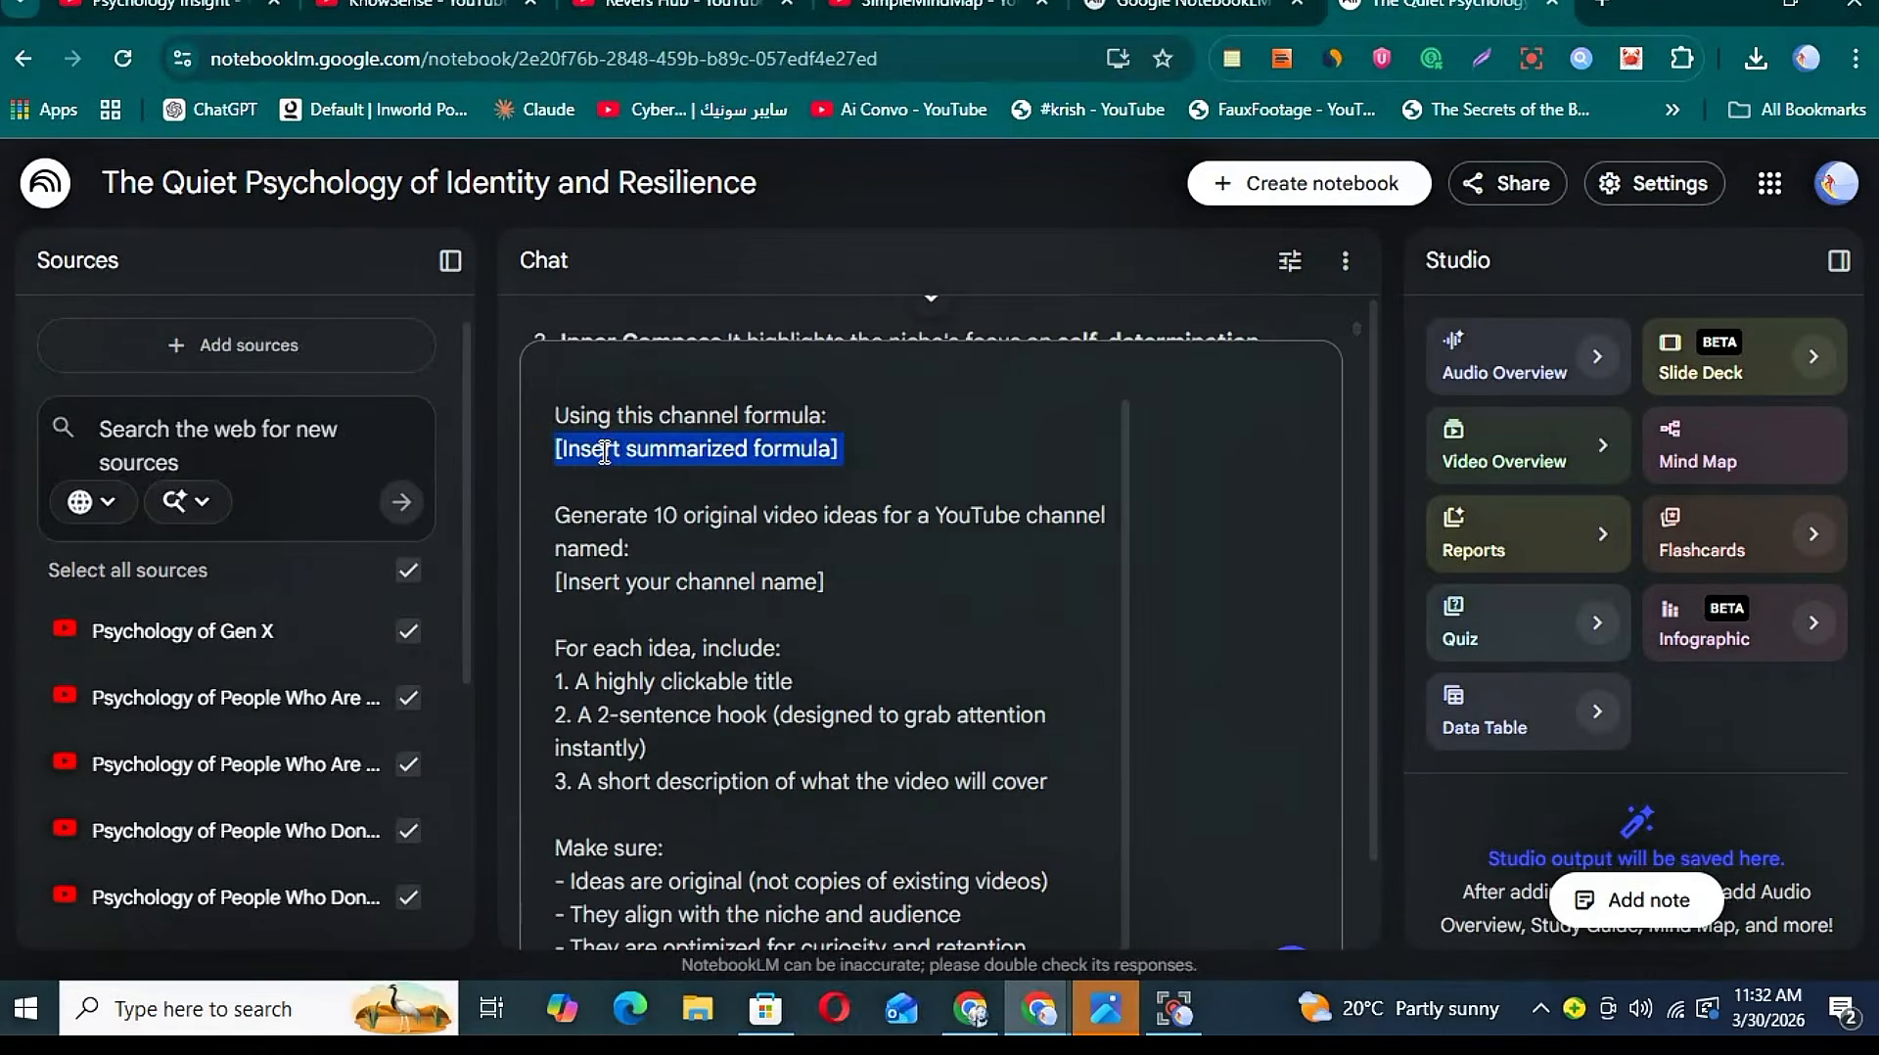
click(605, 451)
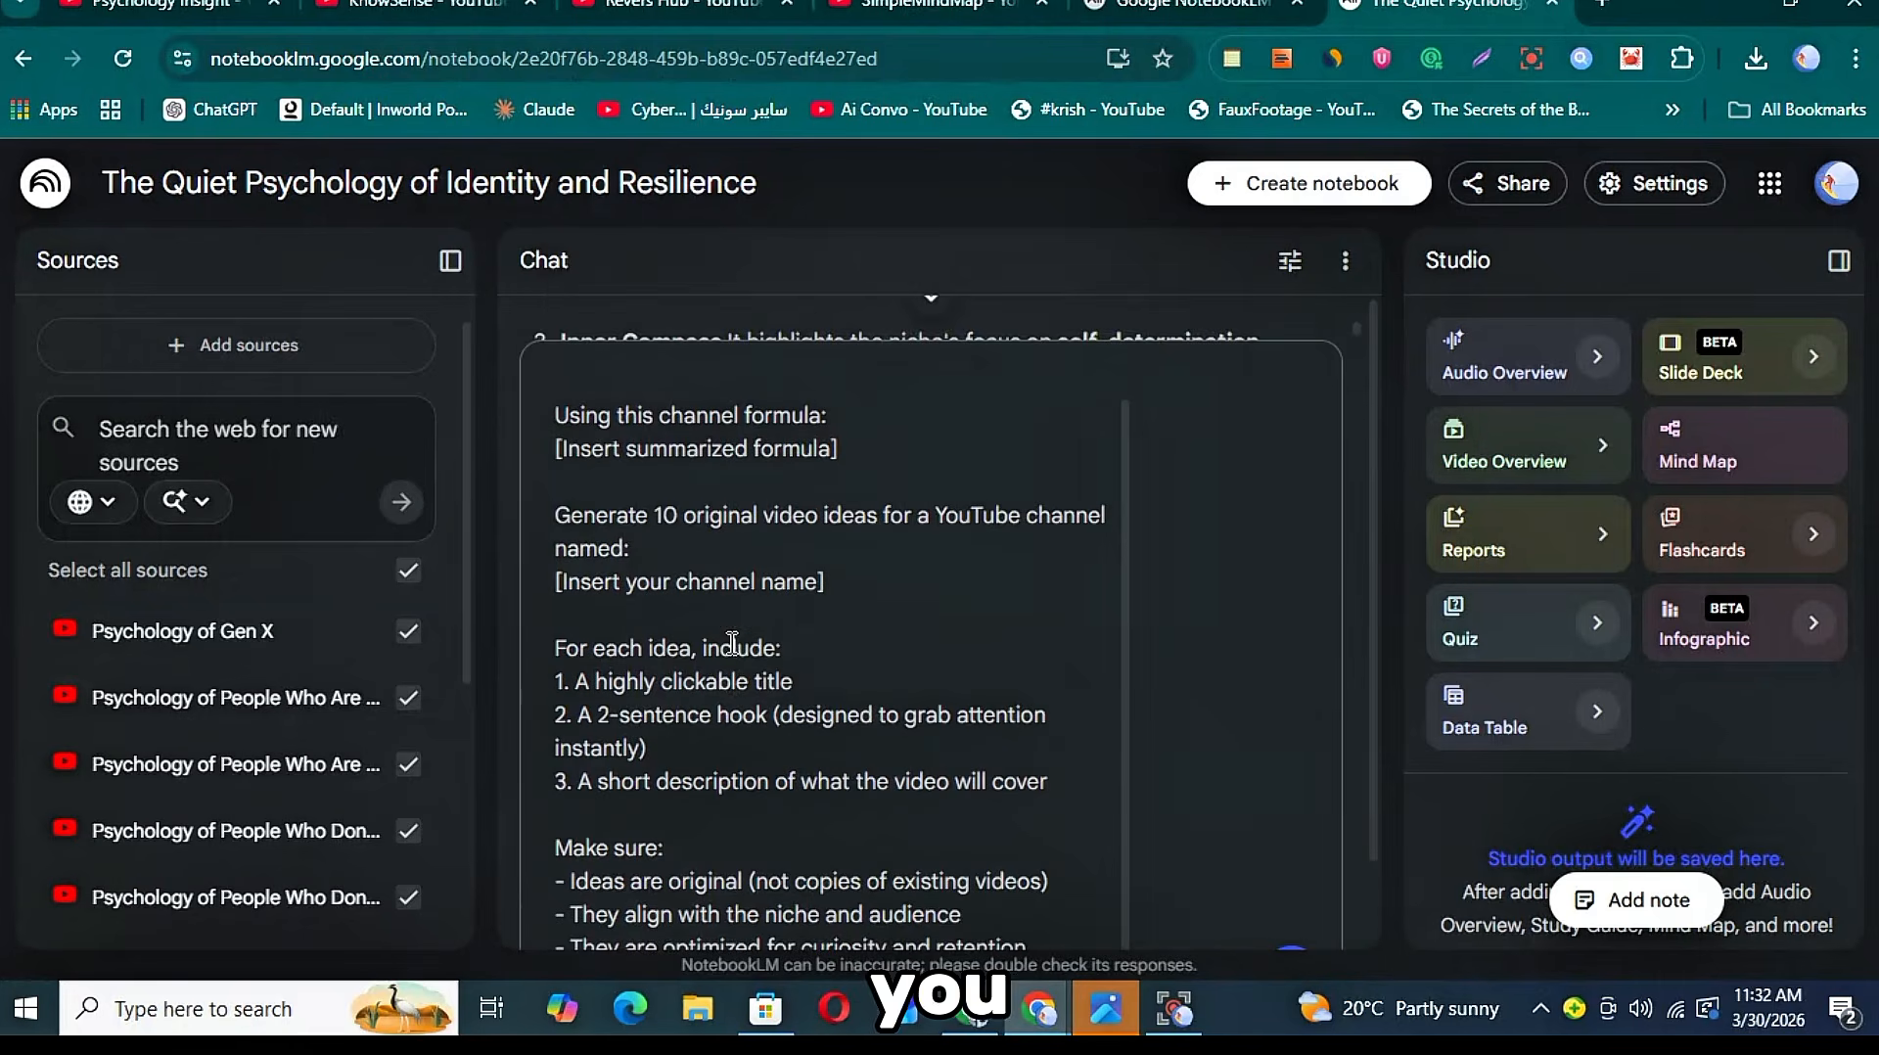
scroll(699, 568, up, 1)
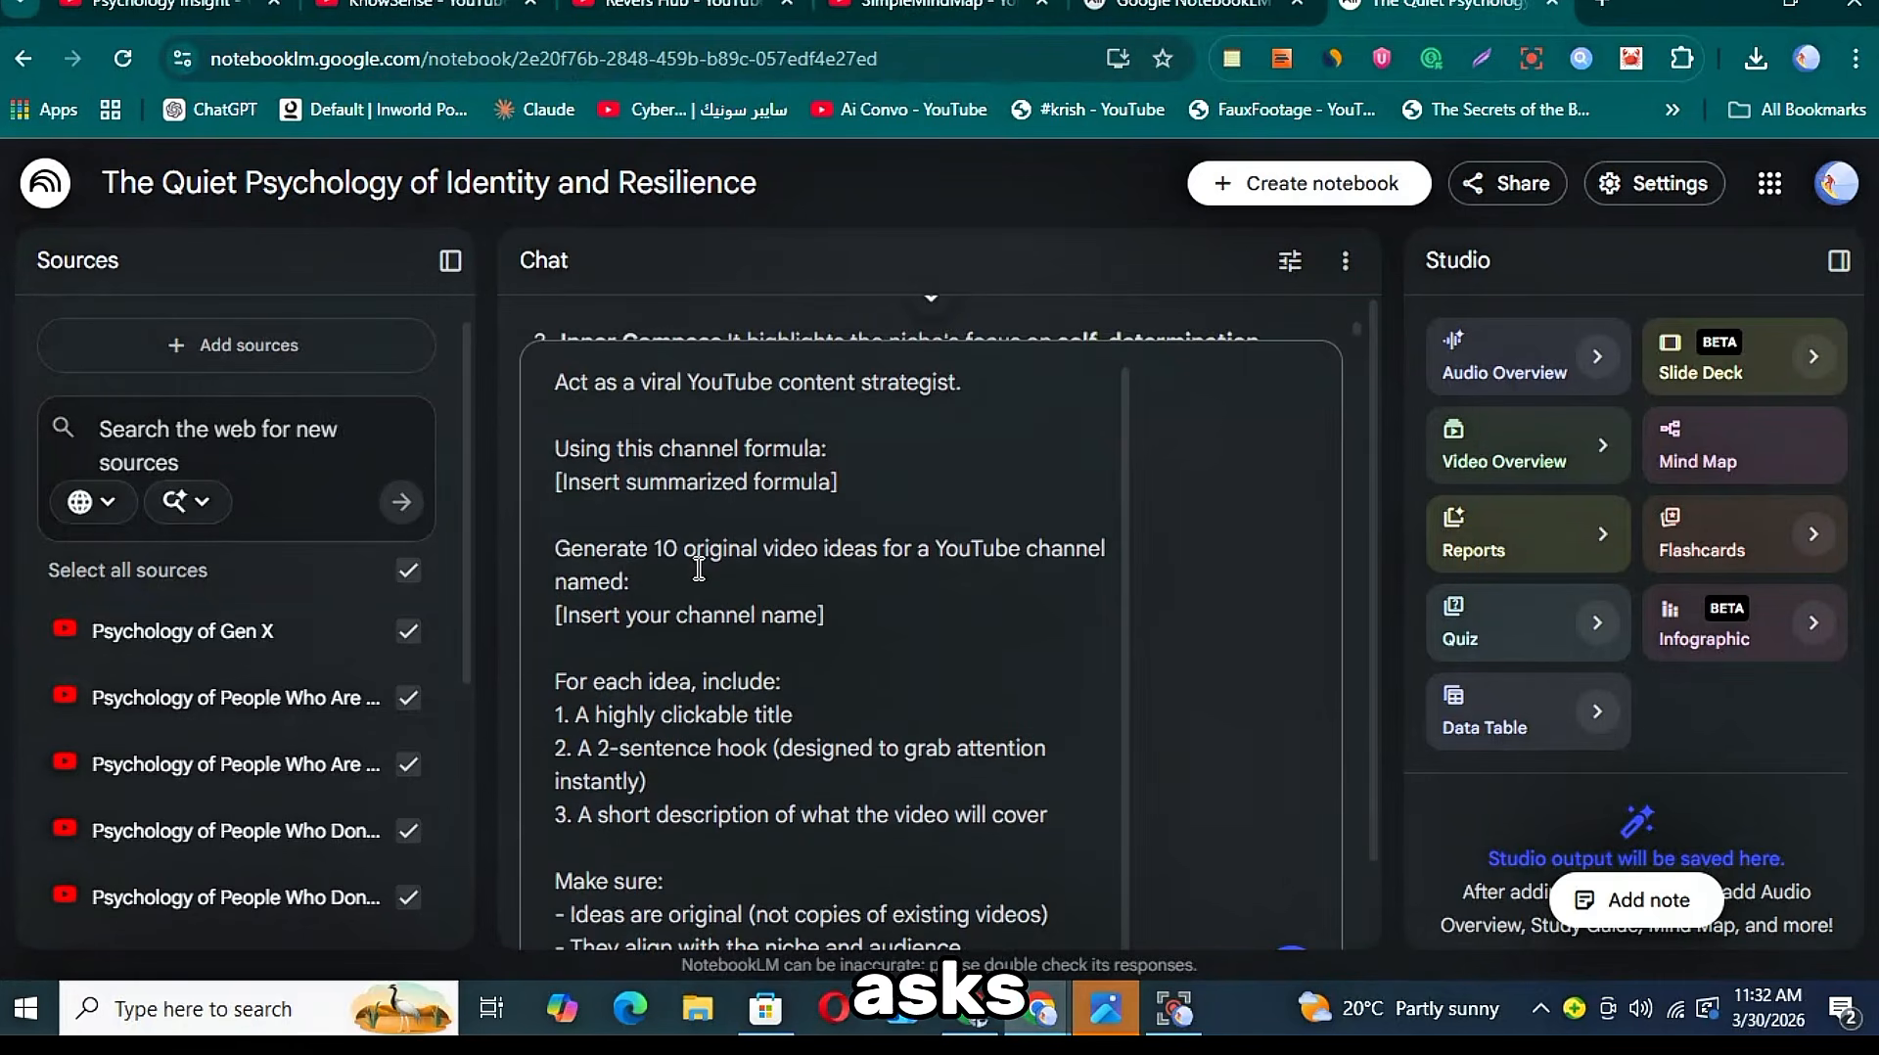
triple_click(647, 489)
click(647, 489)
double_click(647, 488)
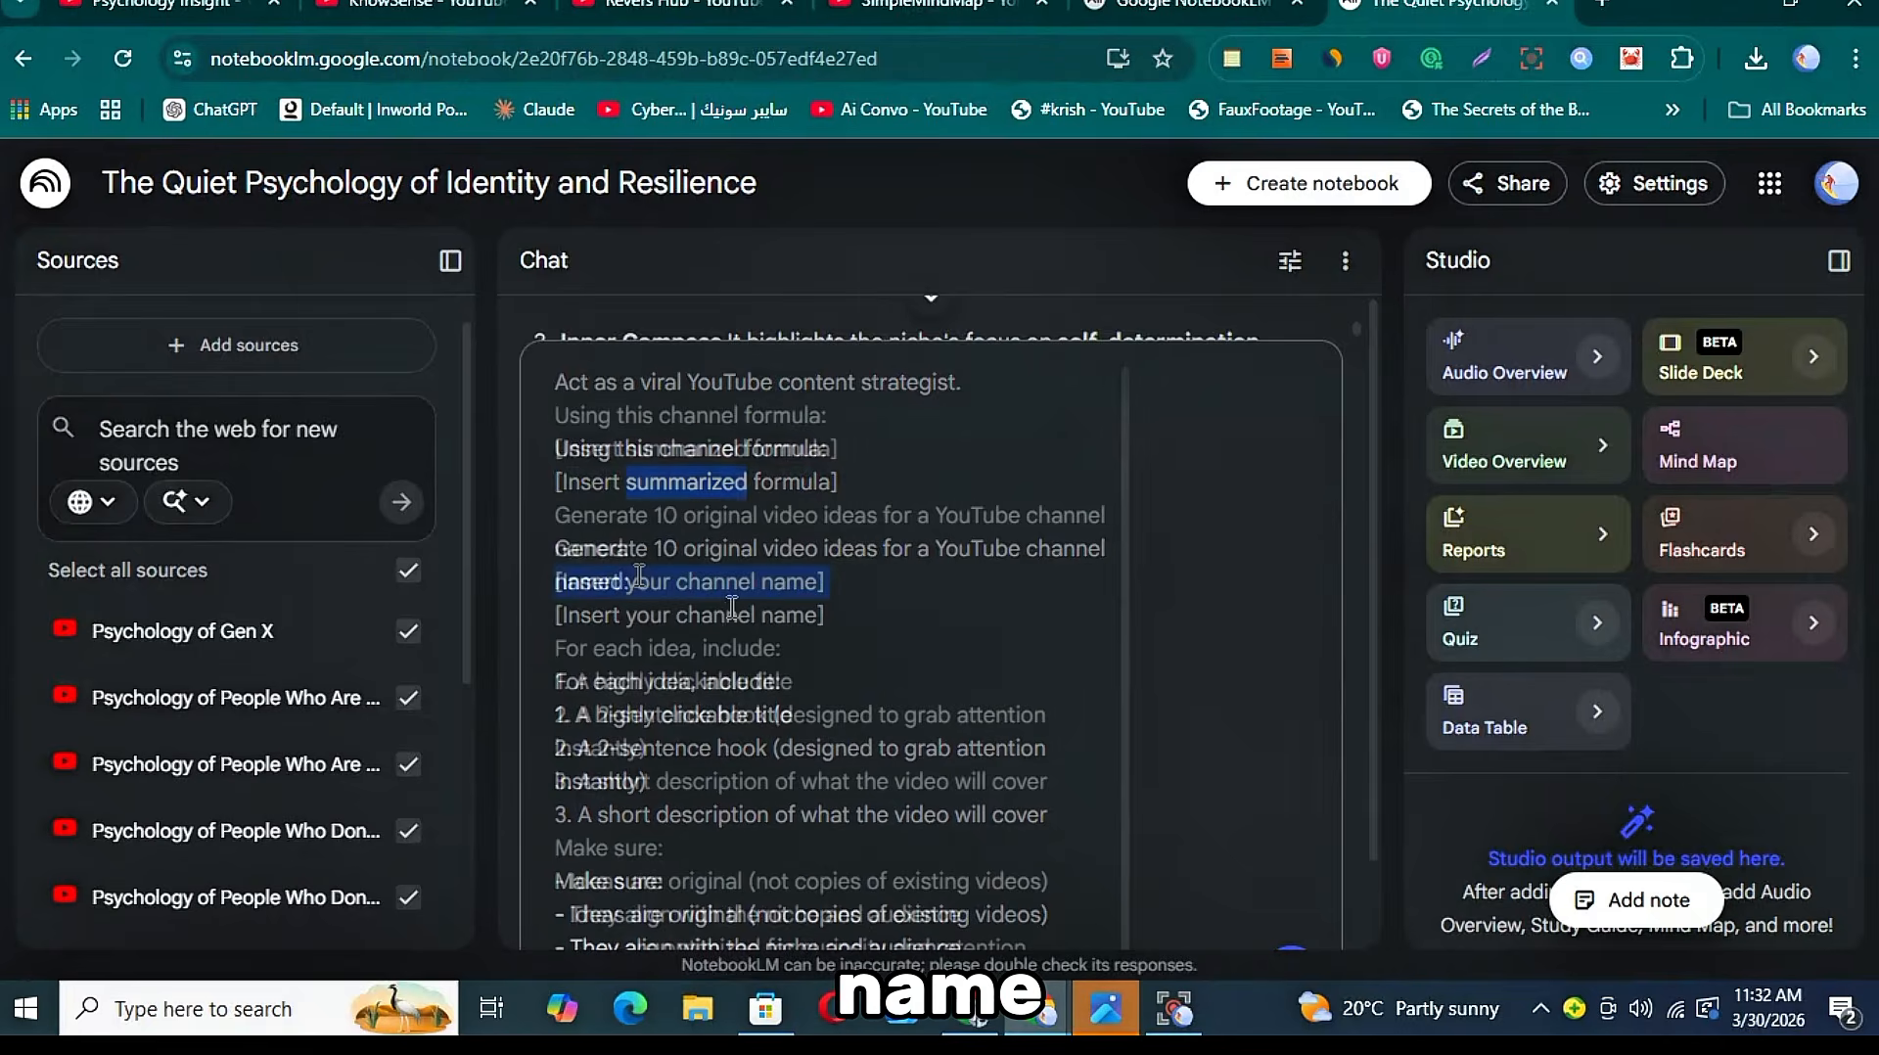
- Replace the prompt's channel name placeholder with Deep Roots and submit the prompt
key(super+v)
click(642, 111)
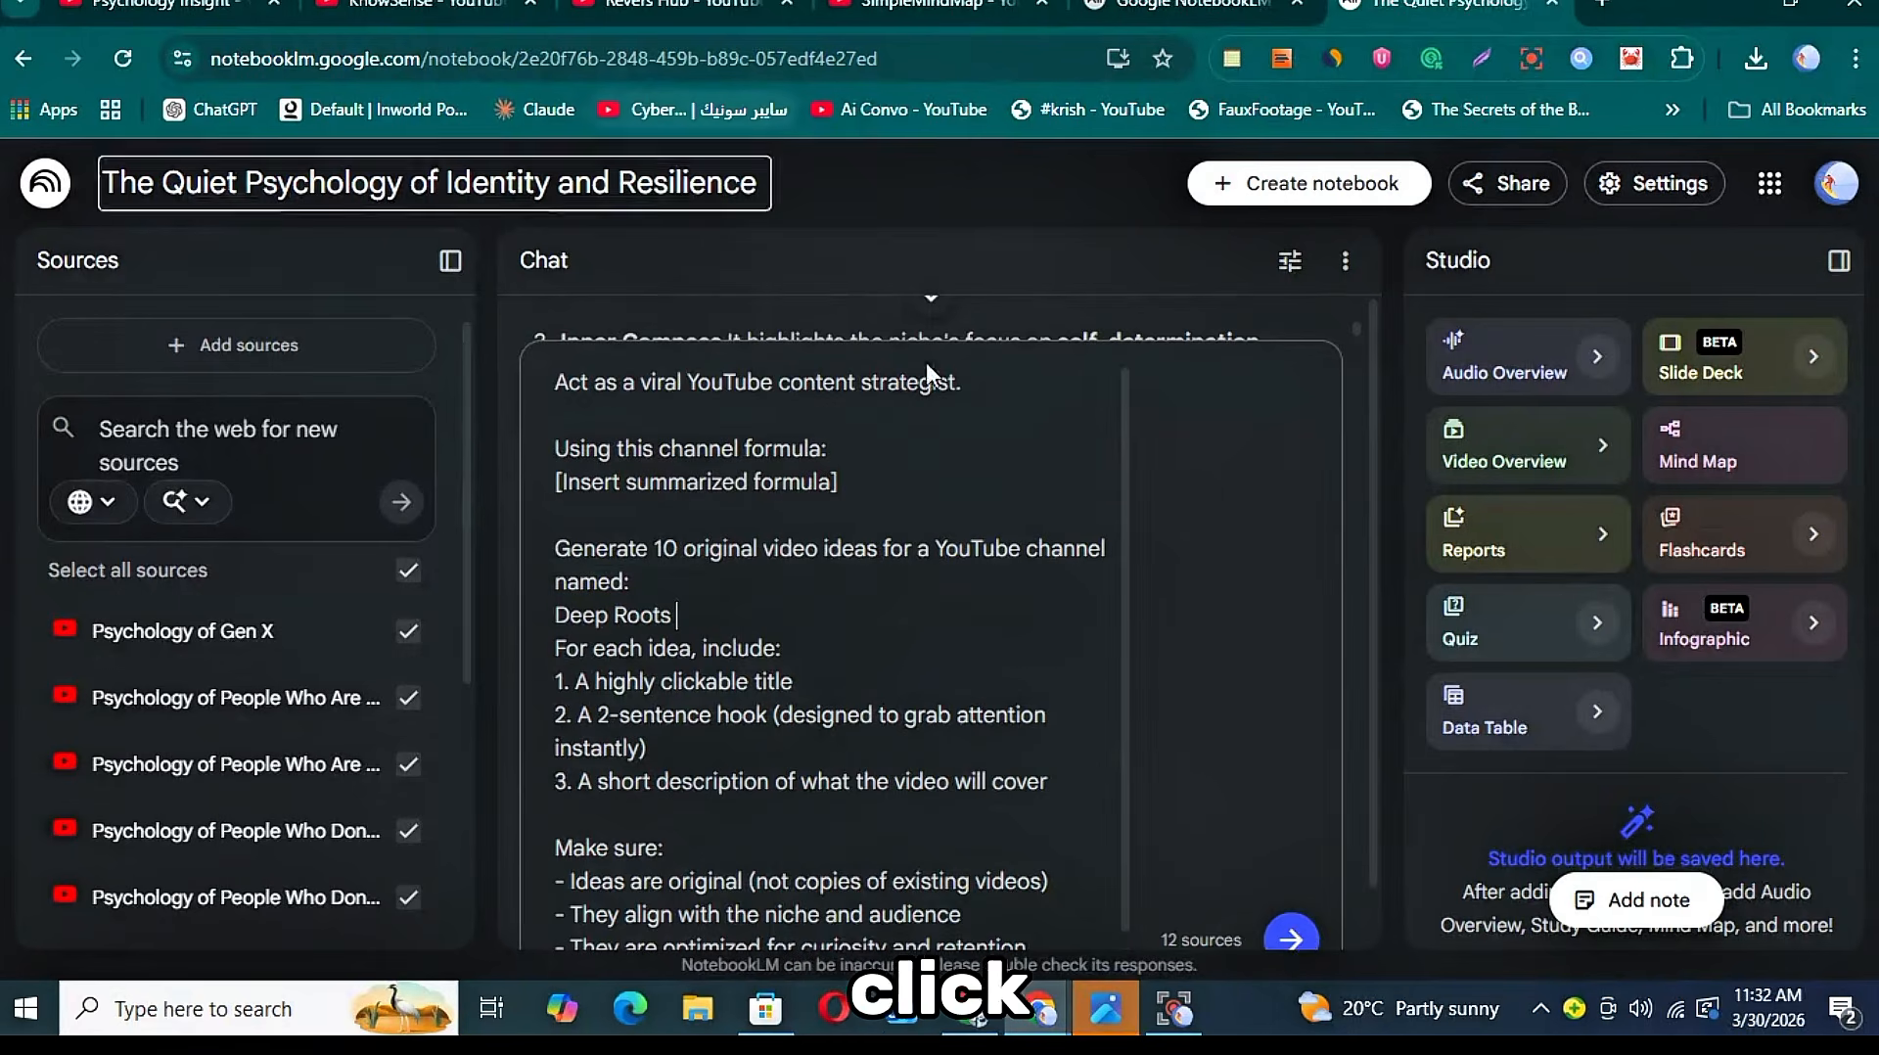
click(1294, 937)
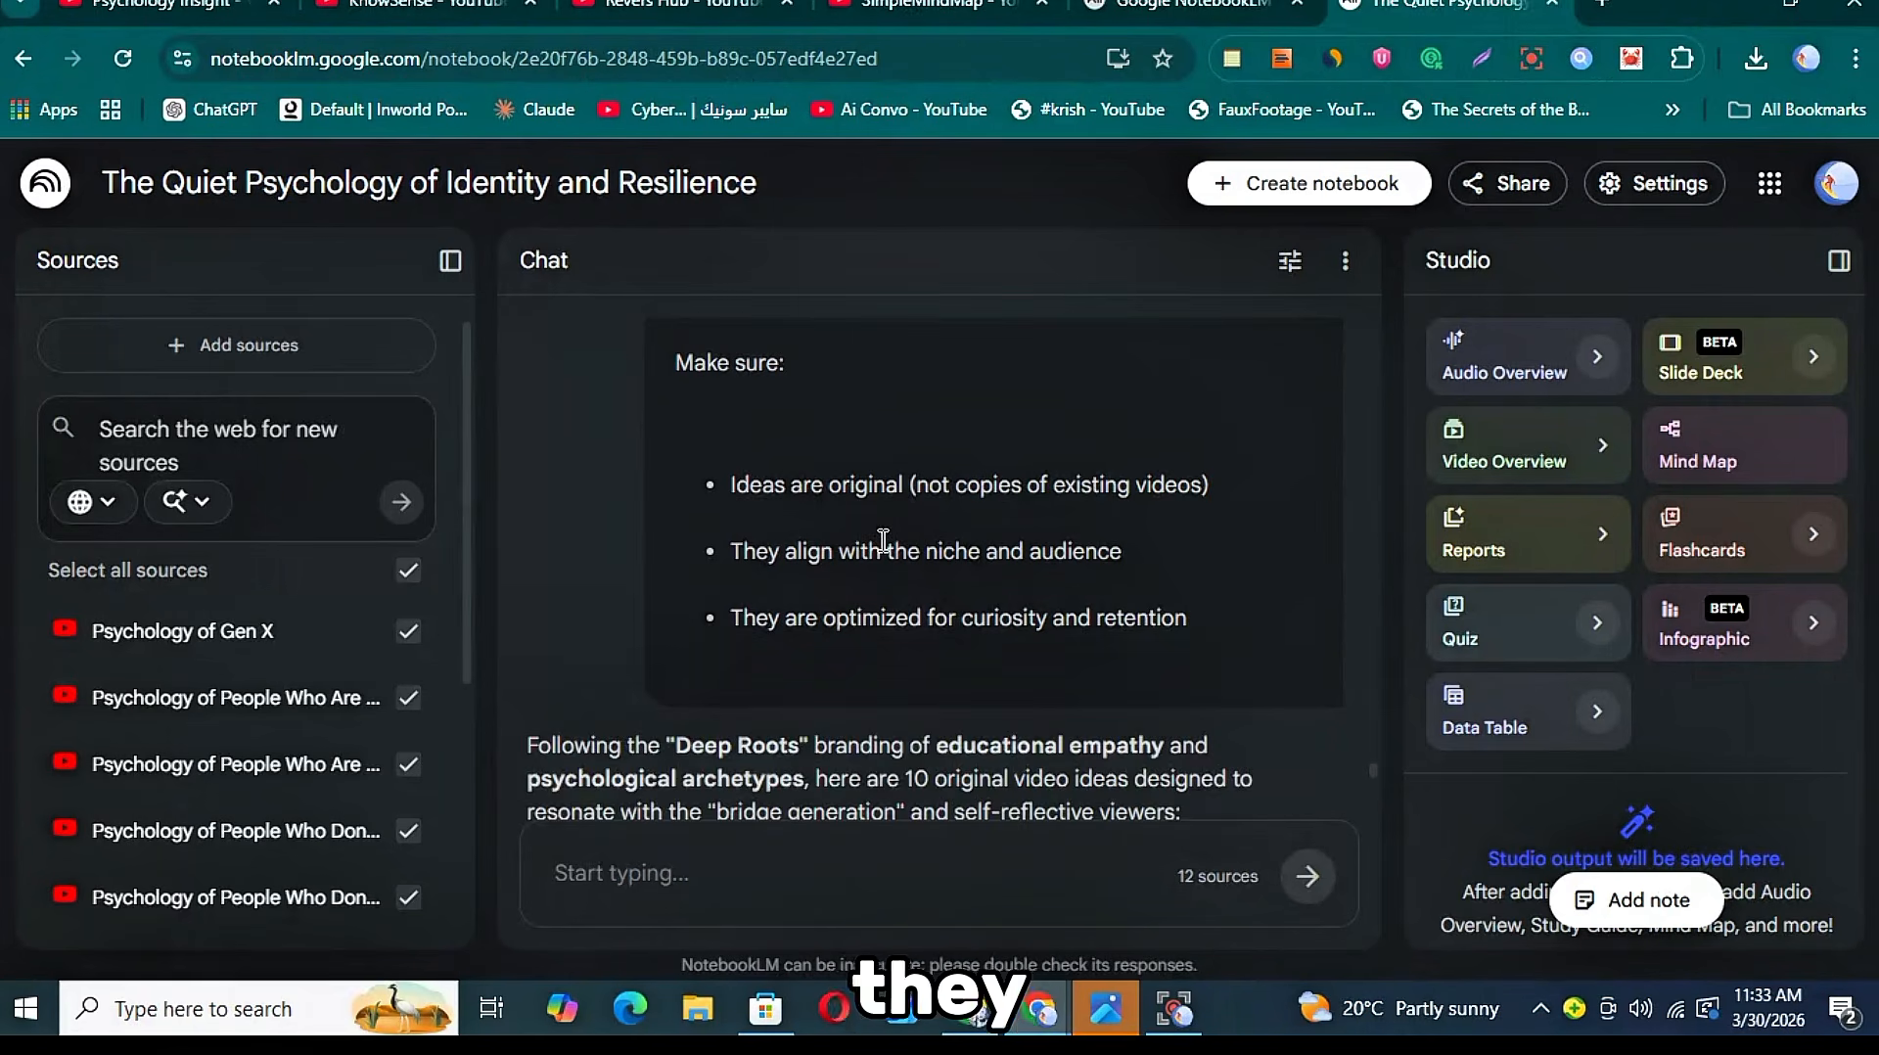
- Review the generated video ideas with their titles, hooks and descriptions to pick a topic
scroll(883, 540, down, 8)
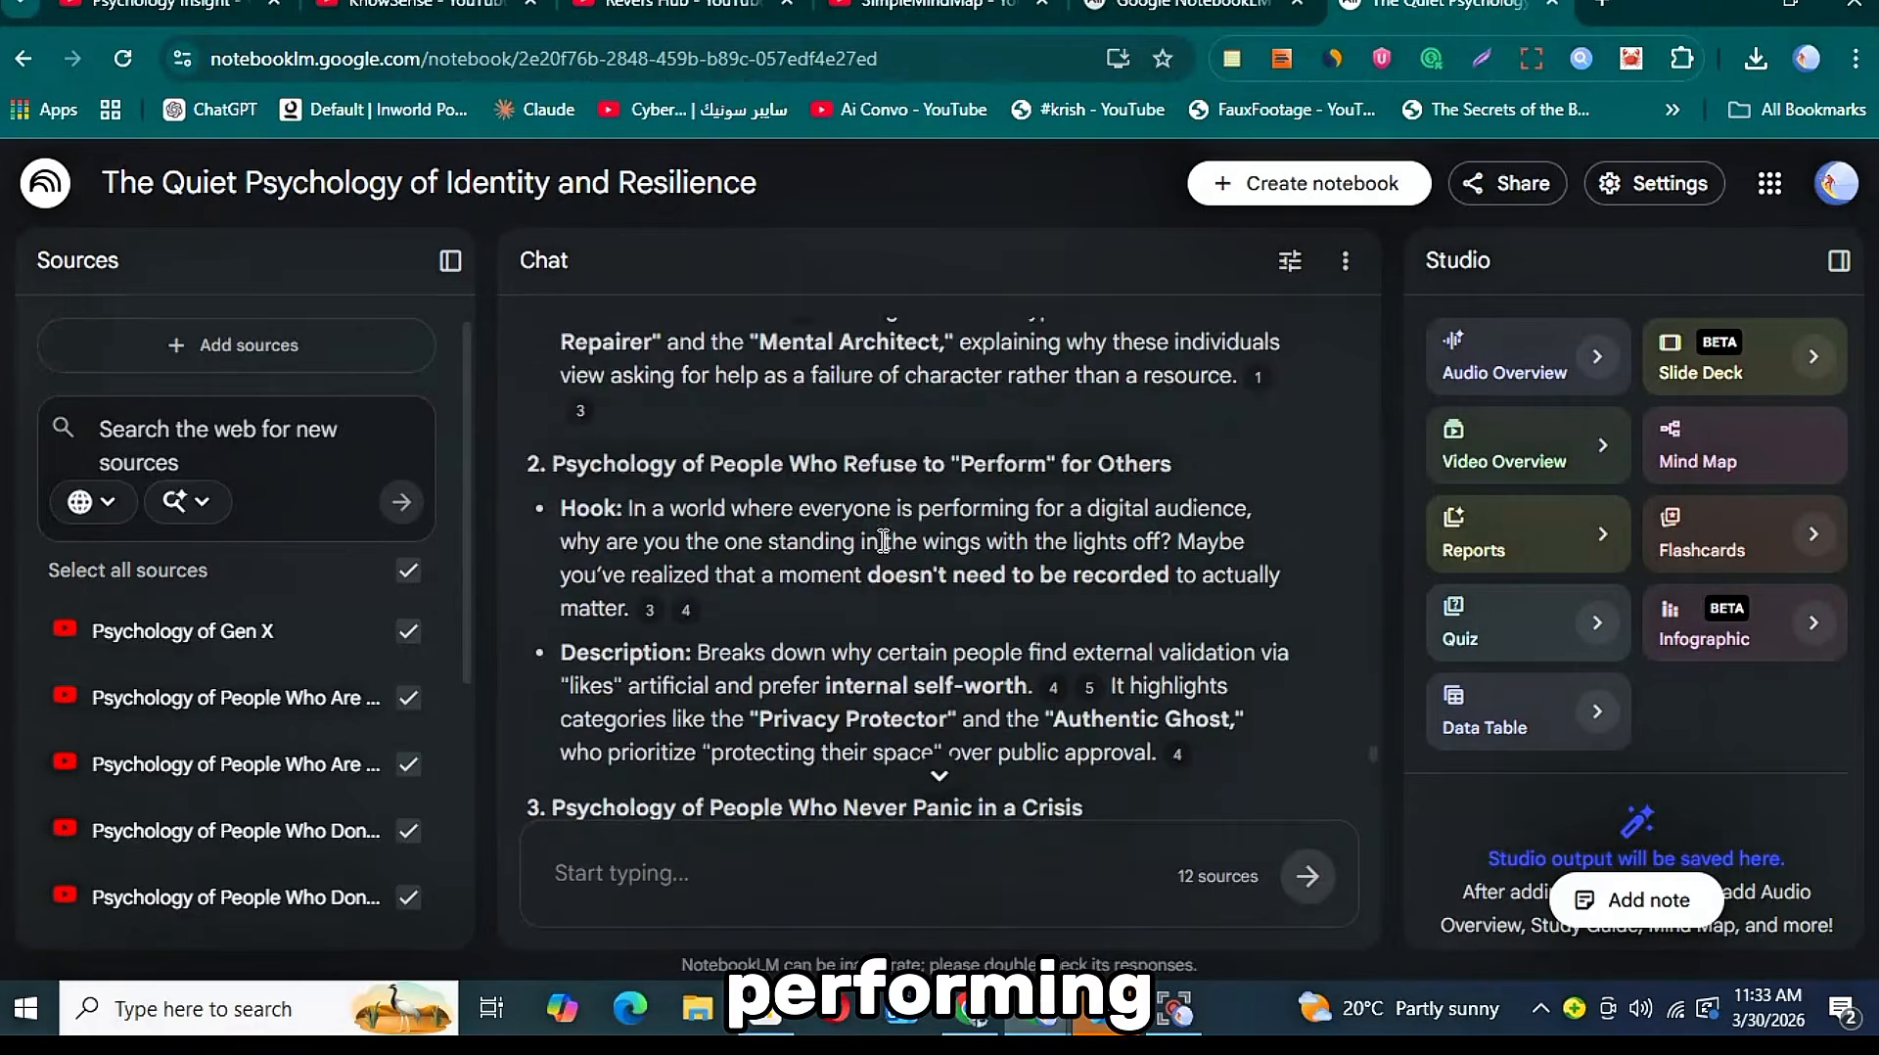
scroll(884, 540, down, 4)
scroll(884, 541, down, 5)
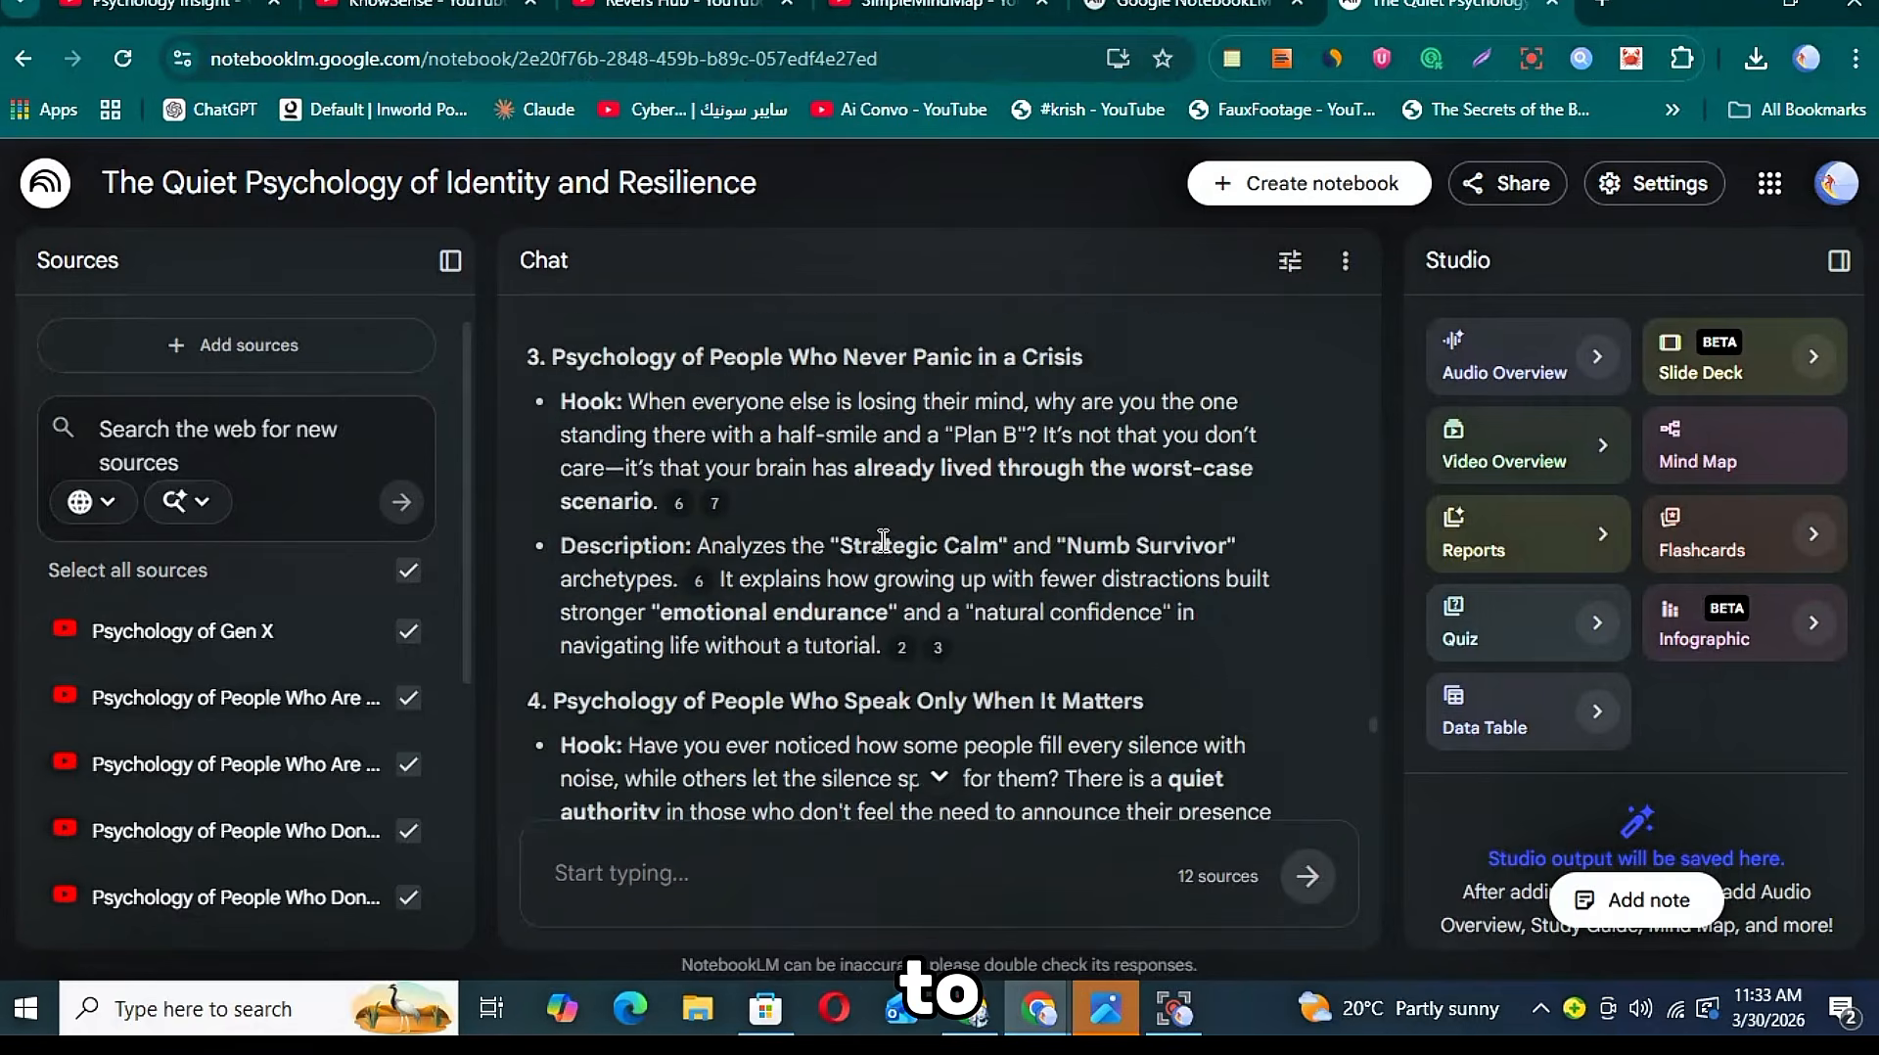
scroll(834, 604, down, 12)
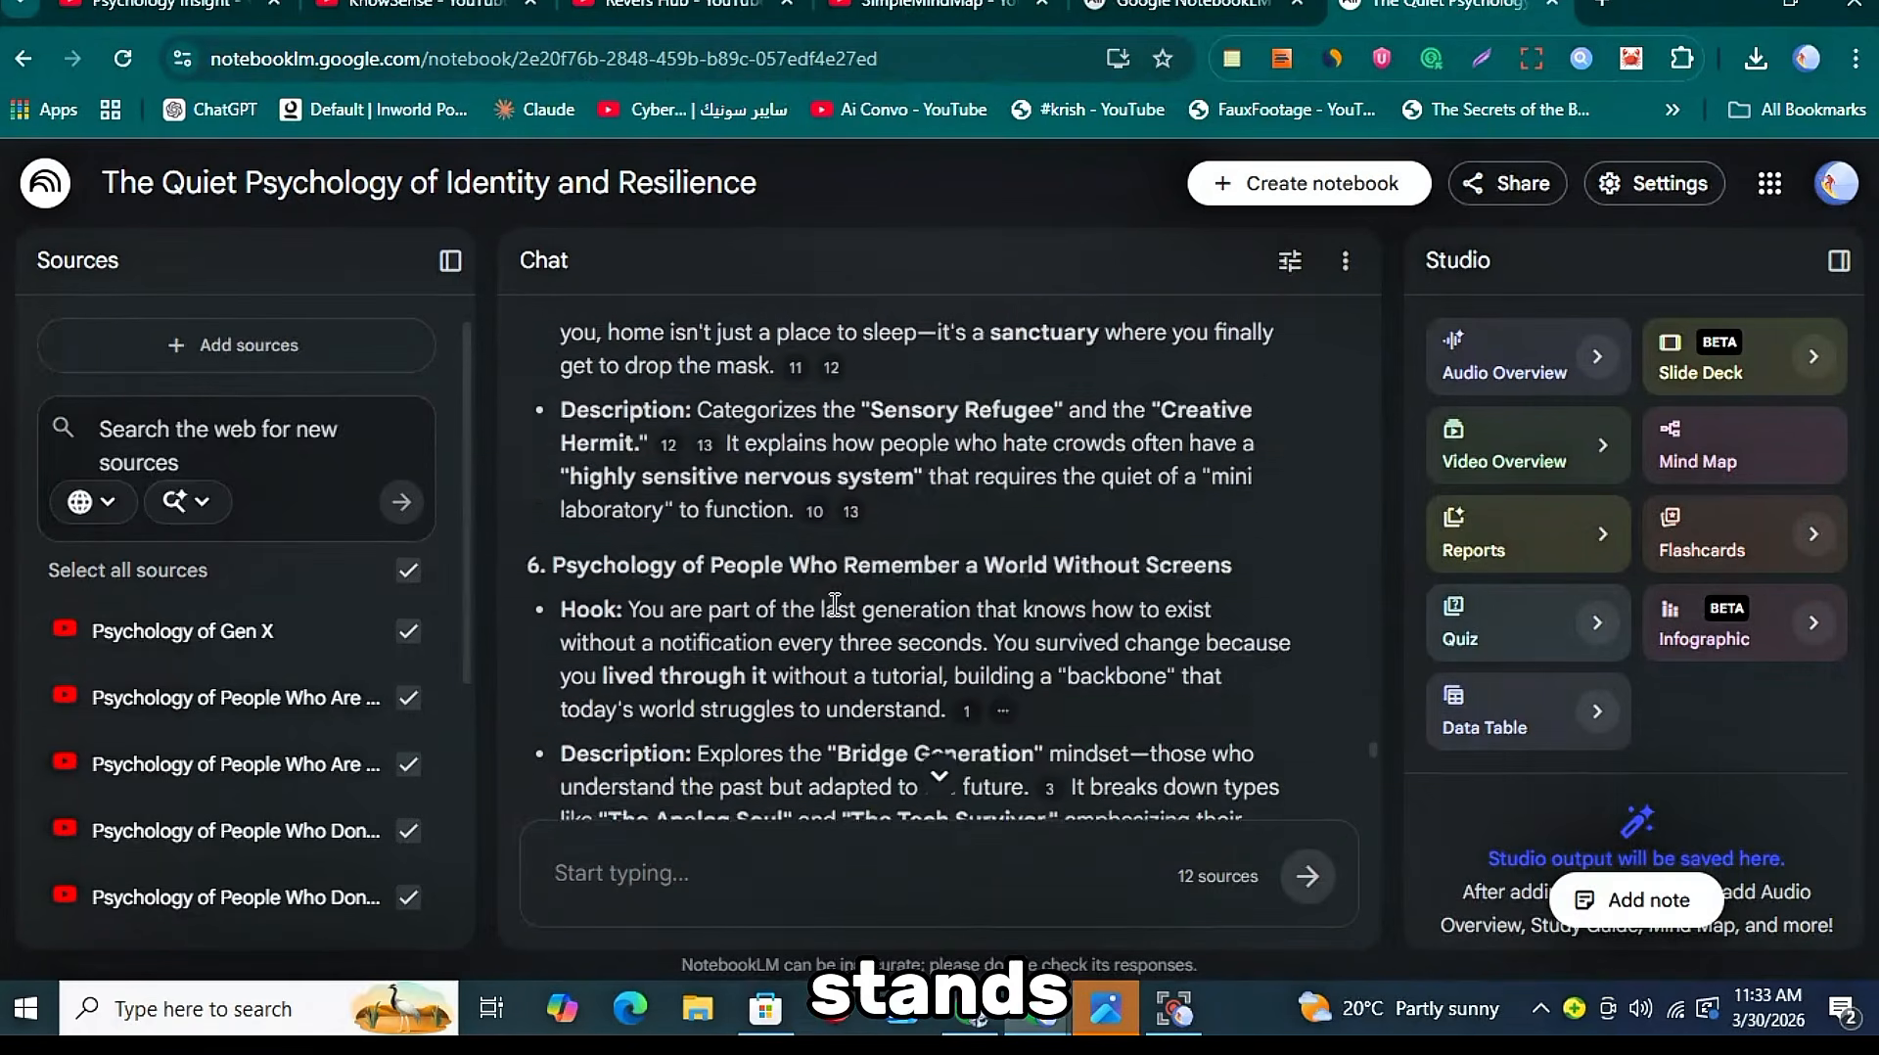
scroll(834, 604, down, 10)
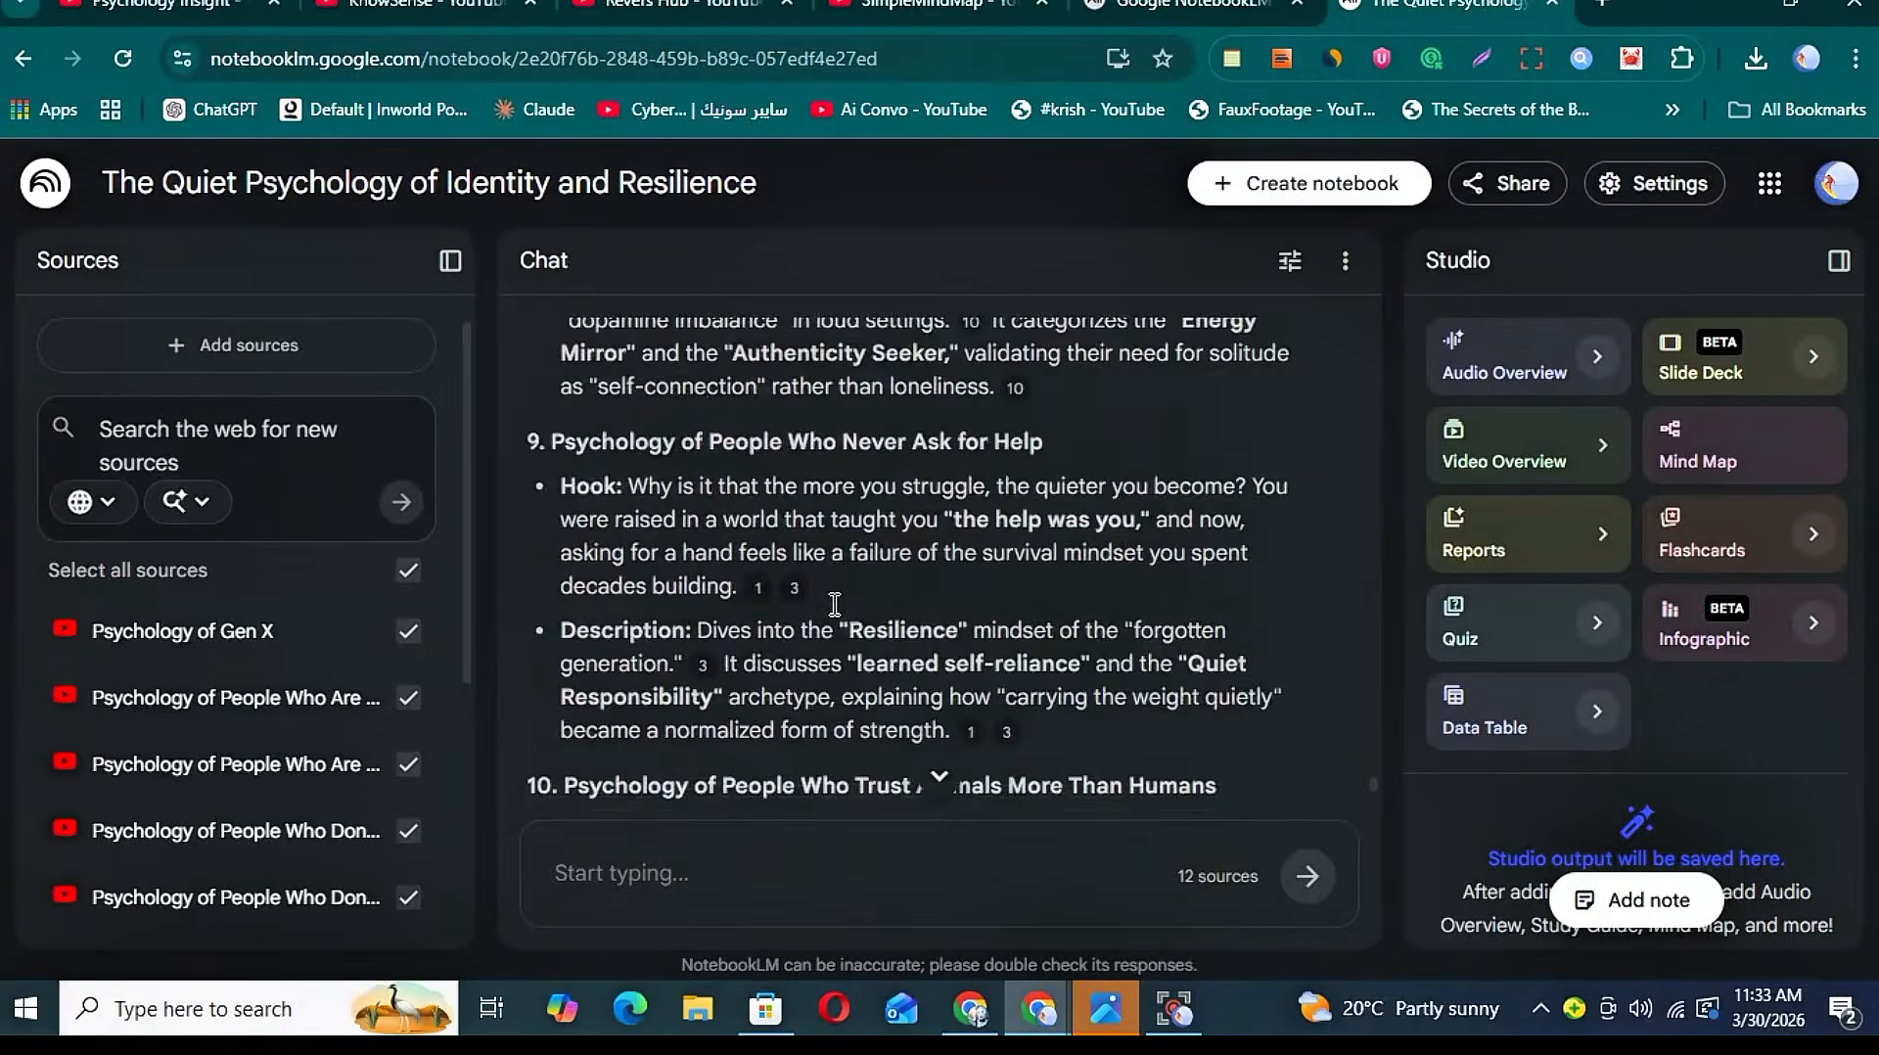
scroll(835, 617, up, 3)
scroll(835, 616, up, 1)
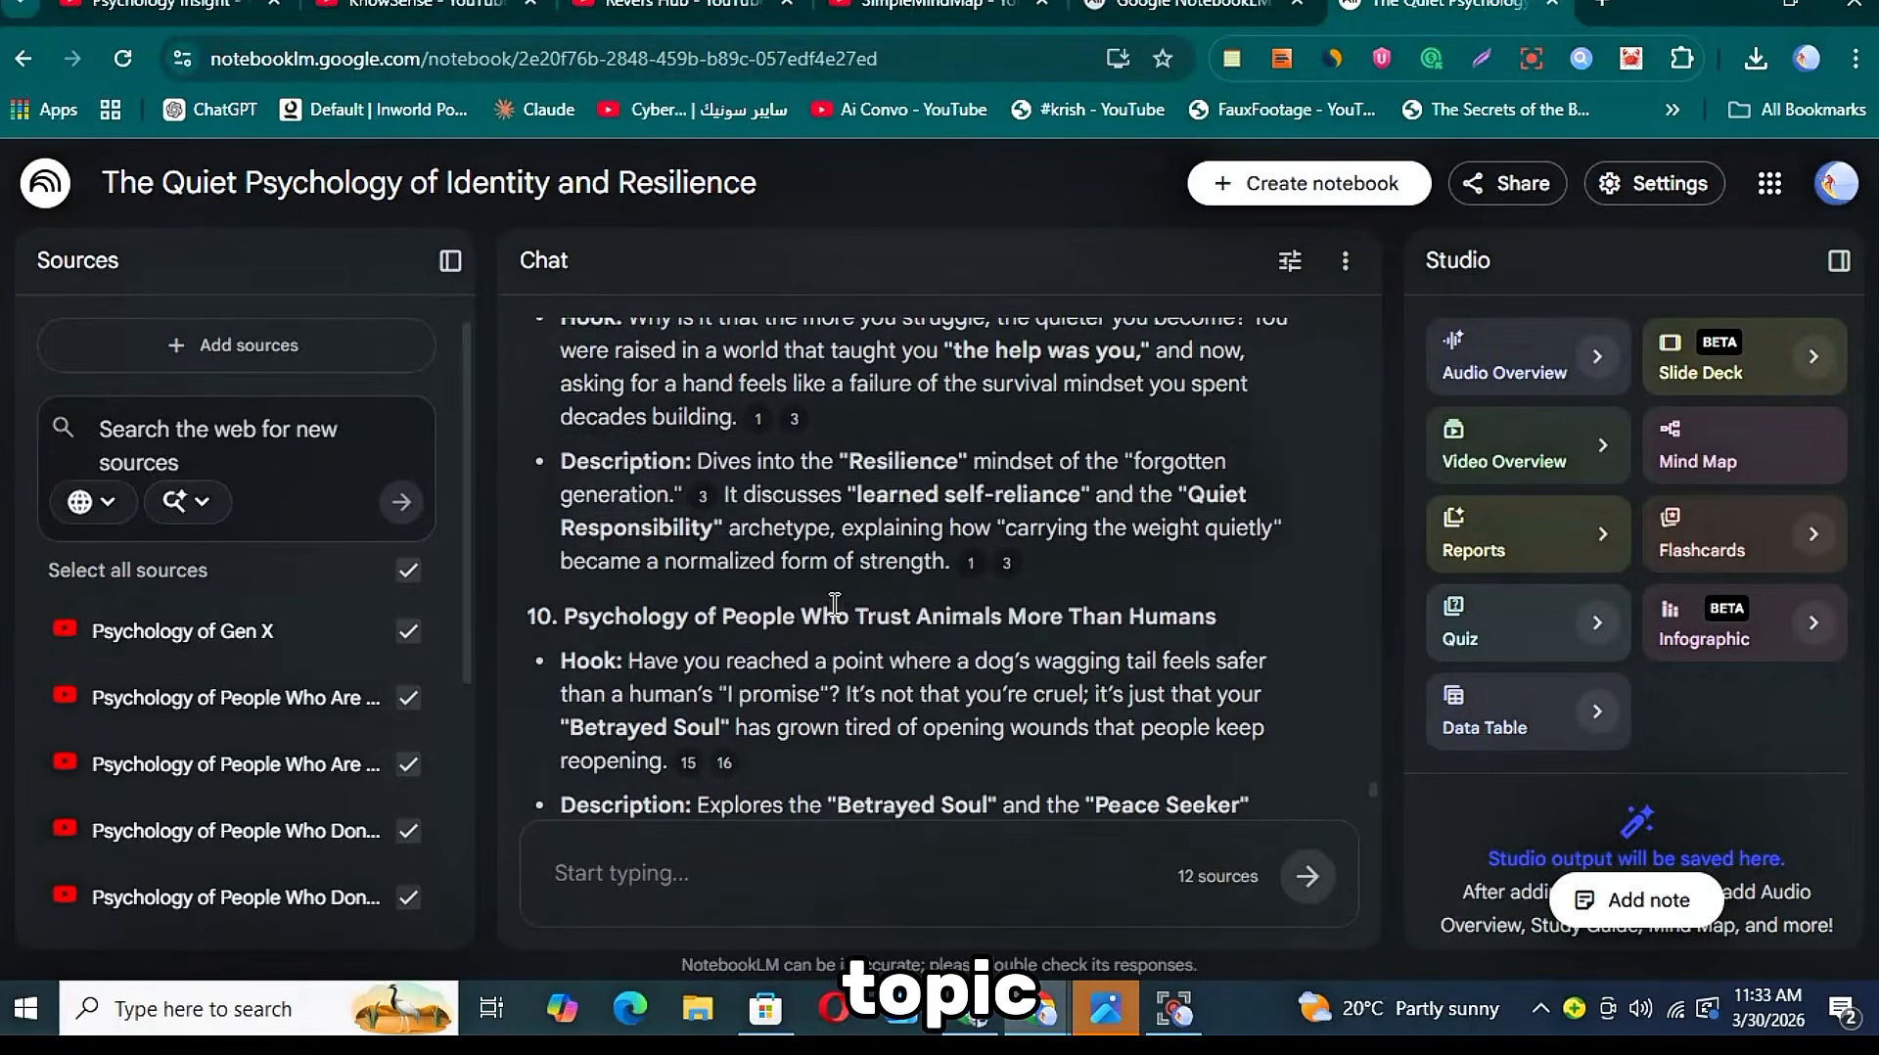
triple_click(835, 611)
click(835, 601)
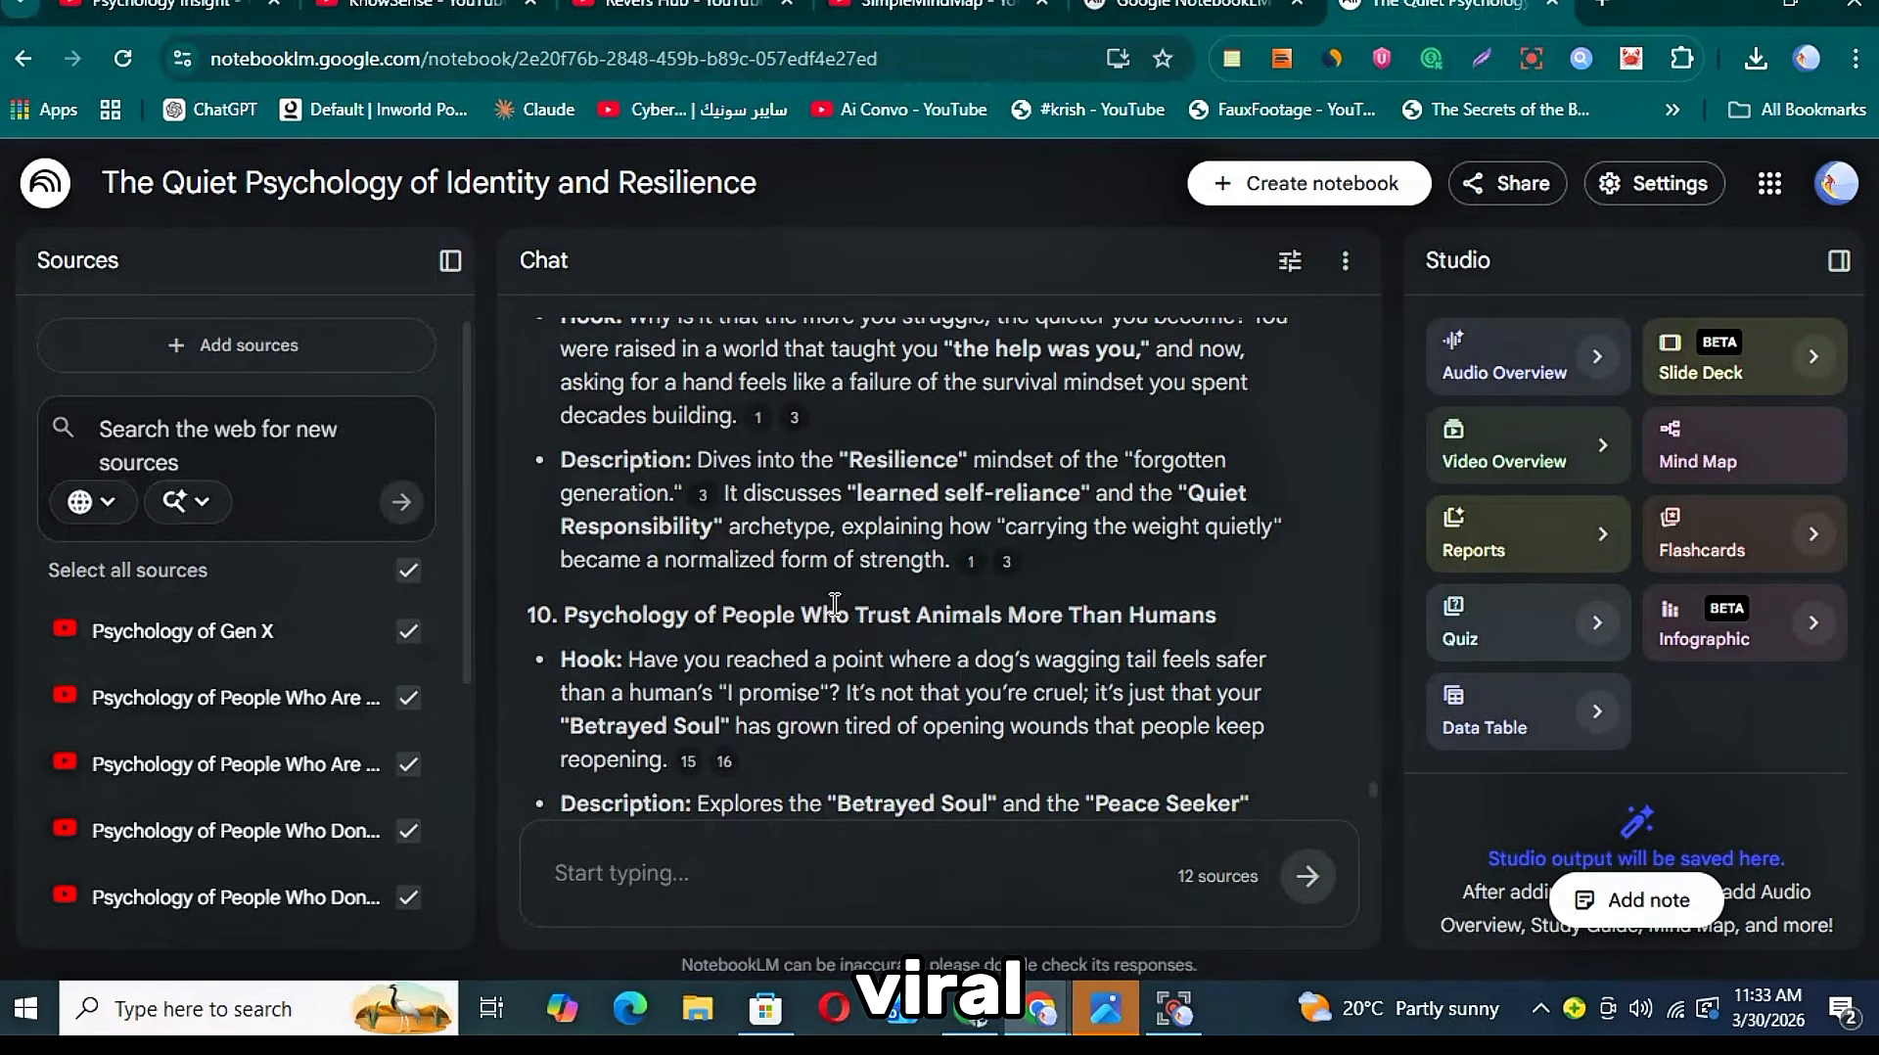
scroll(834, 604, up, 5)
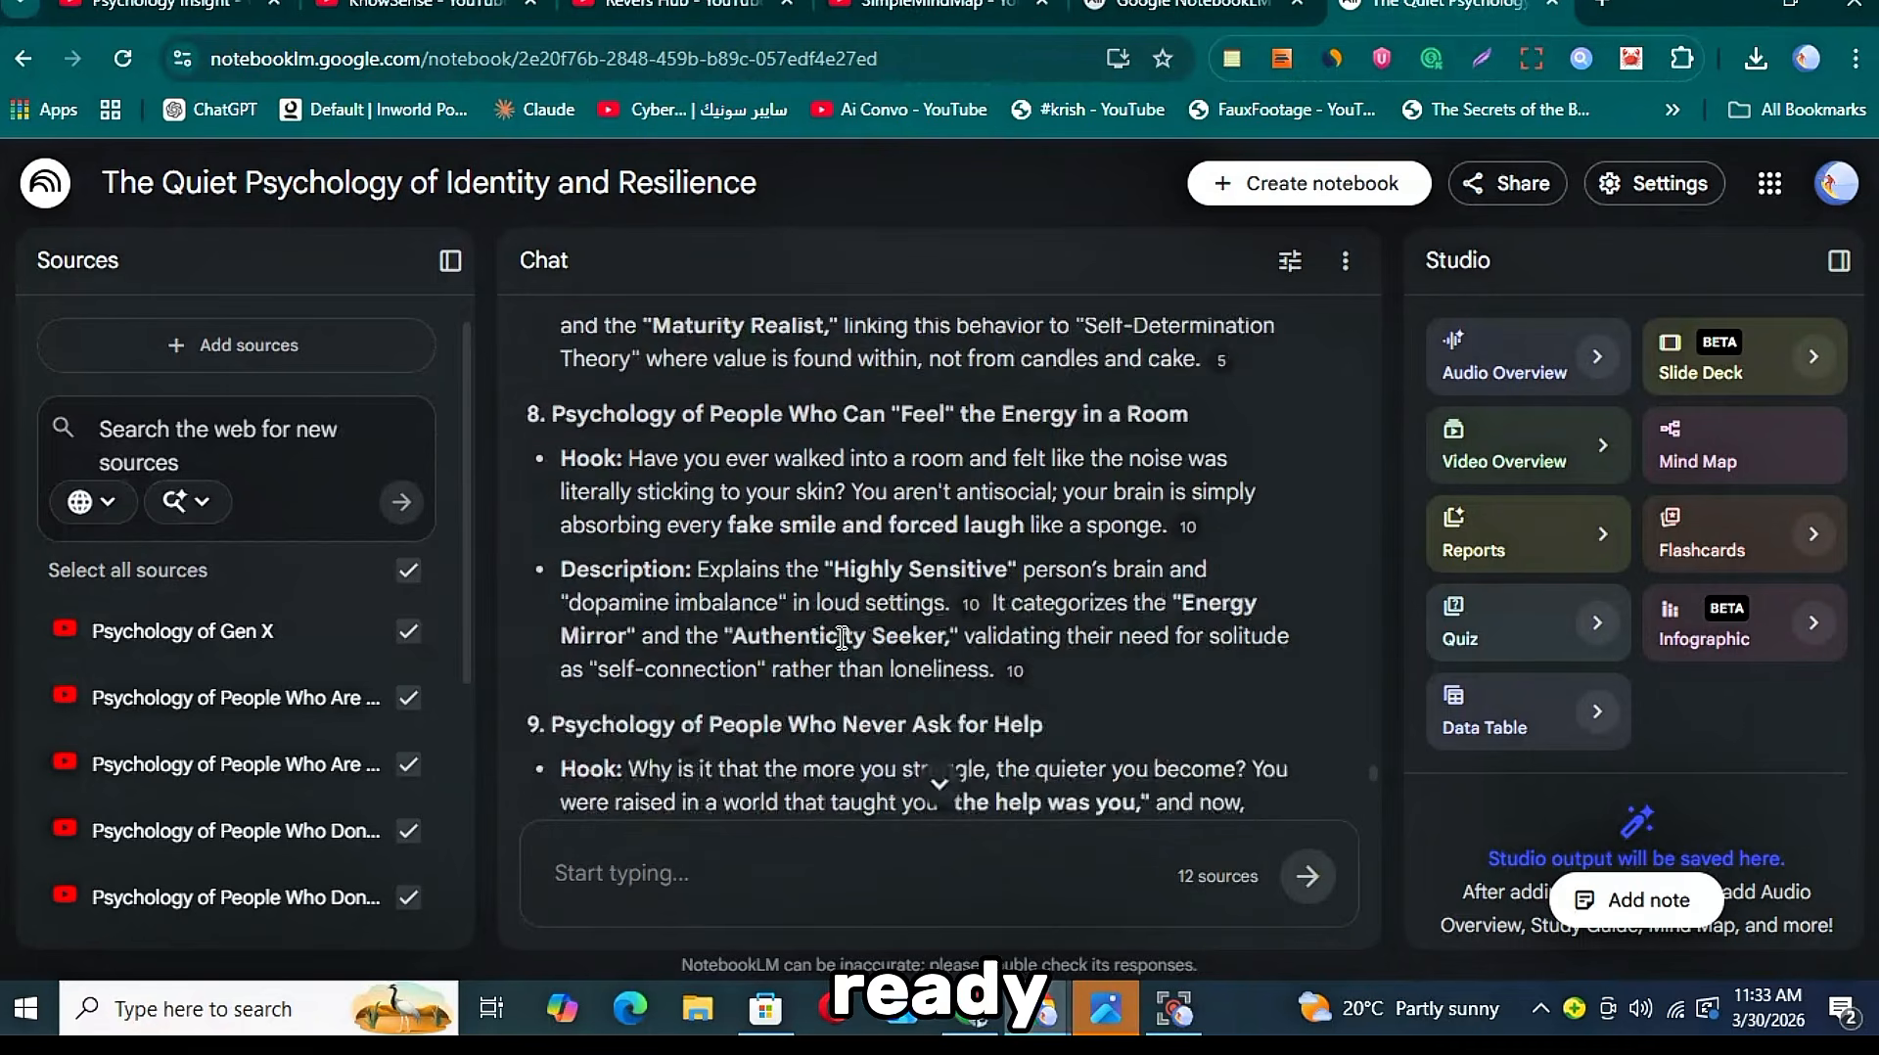
scroll(840, 626, down, 8)
scroll(840, 651, up, 3)
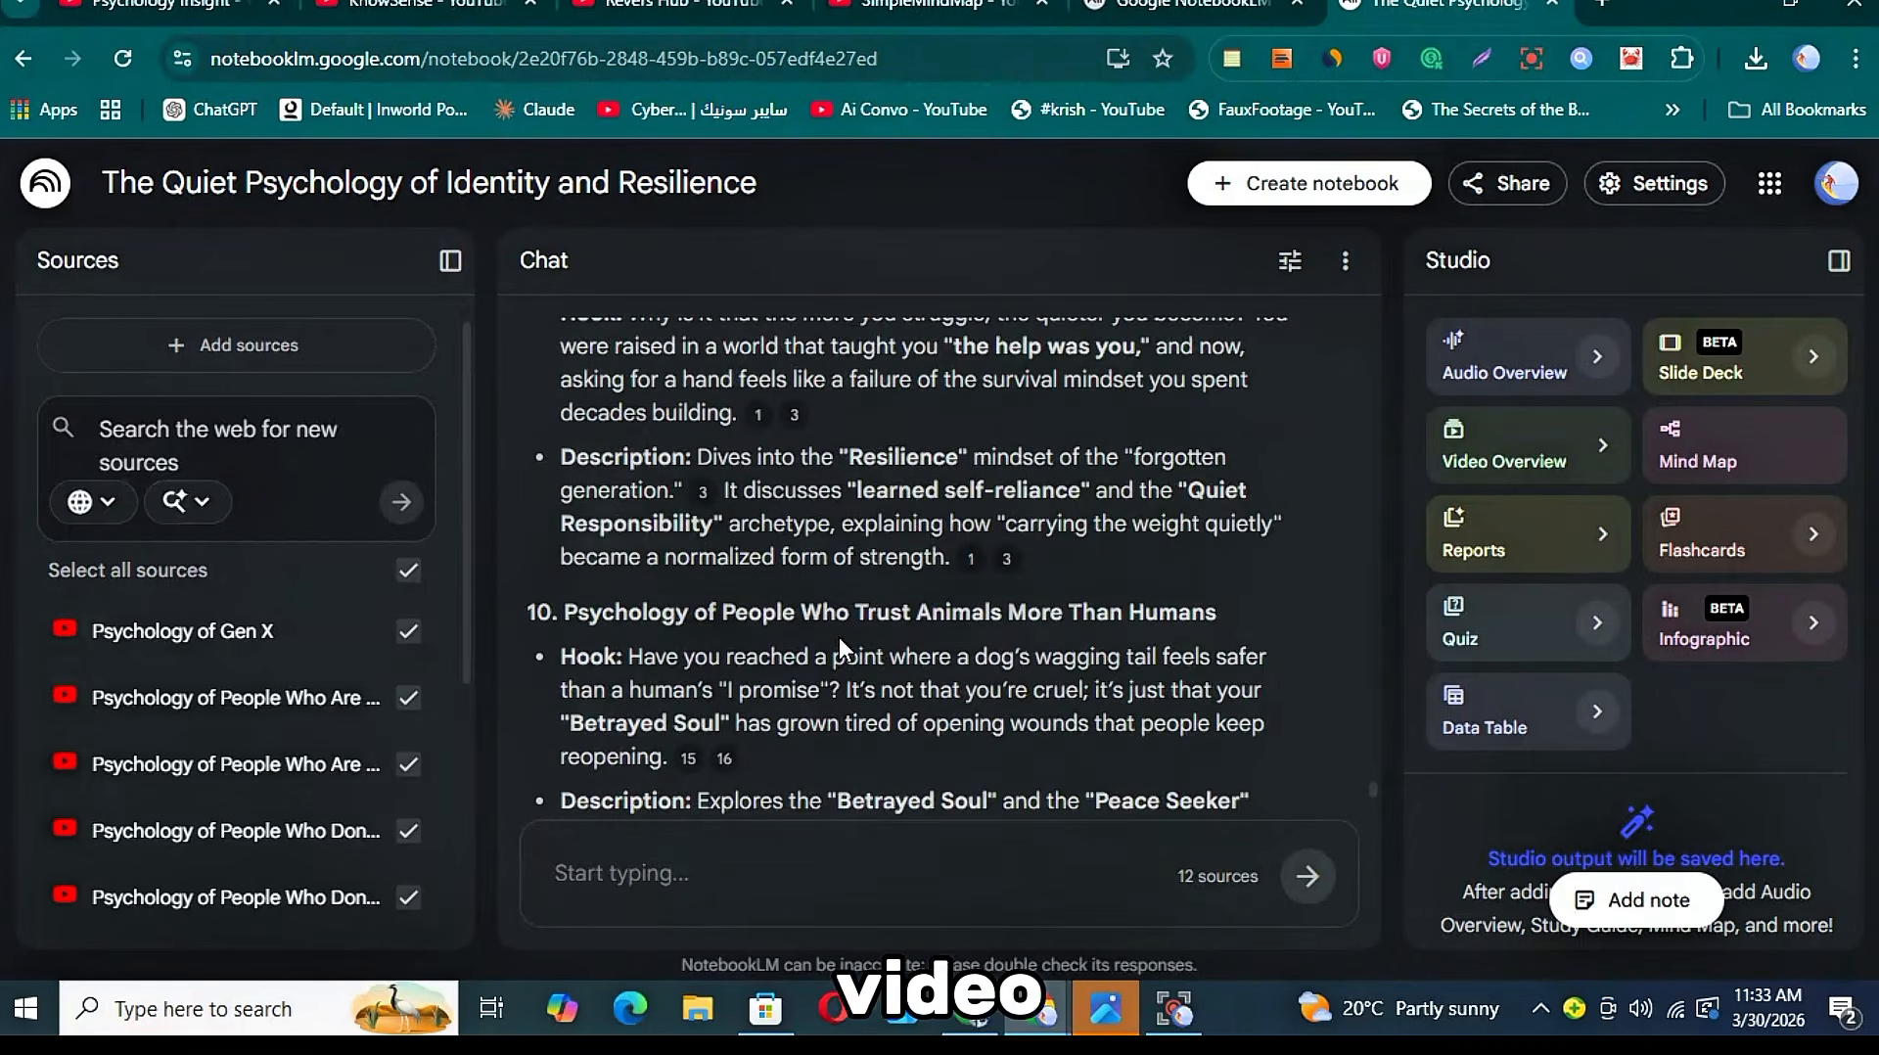
scroll(726, 609, up, 1)
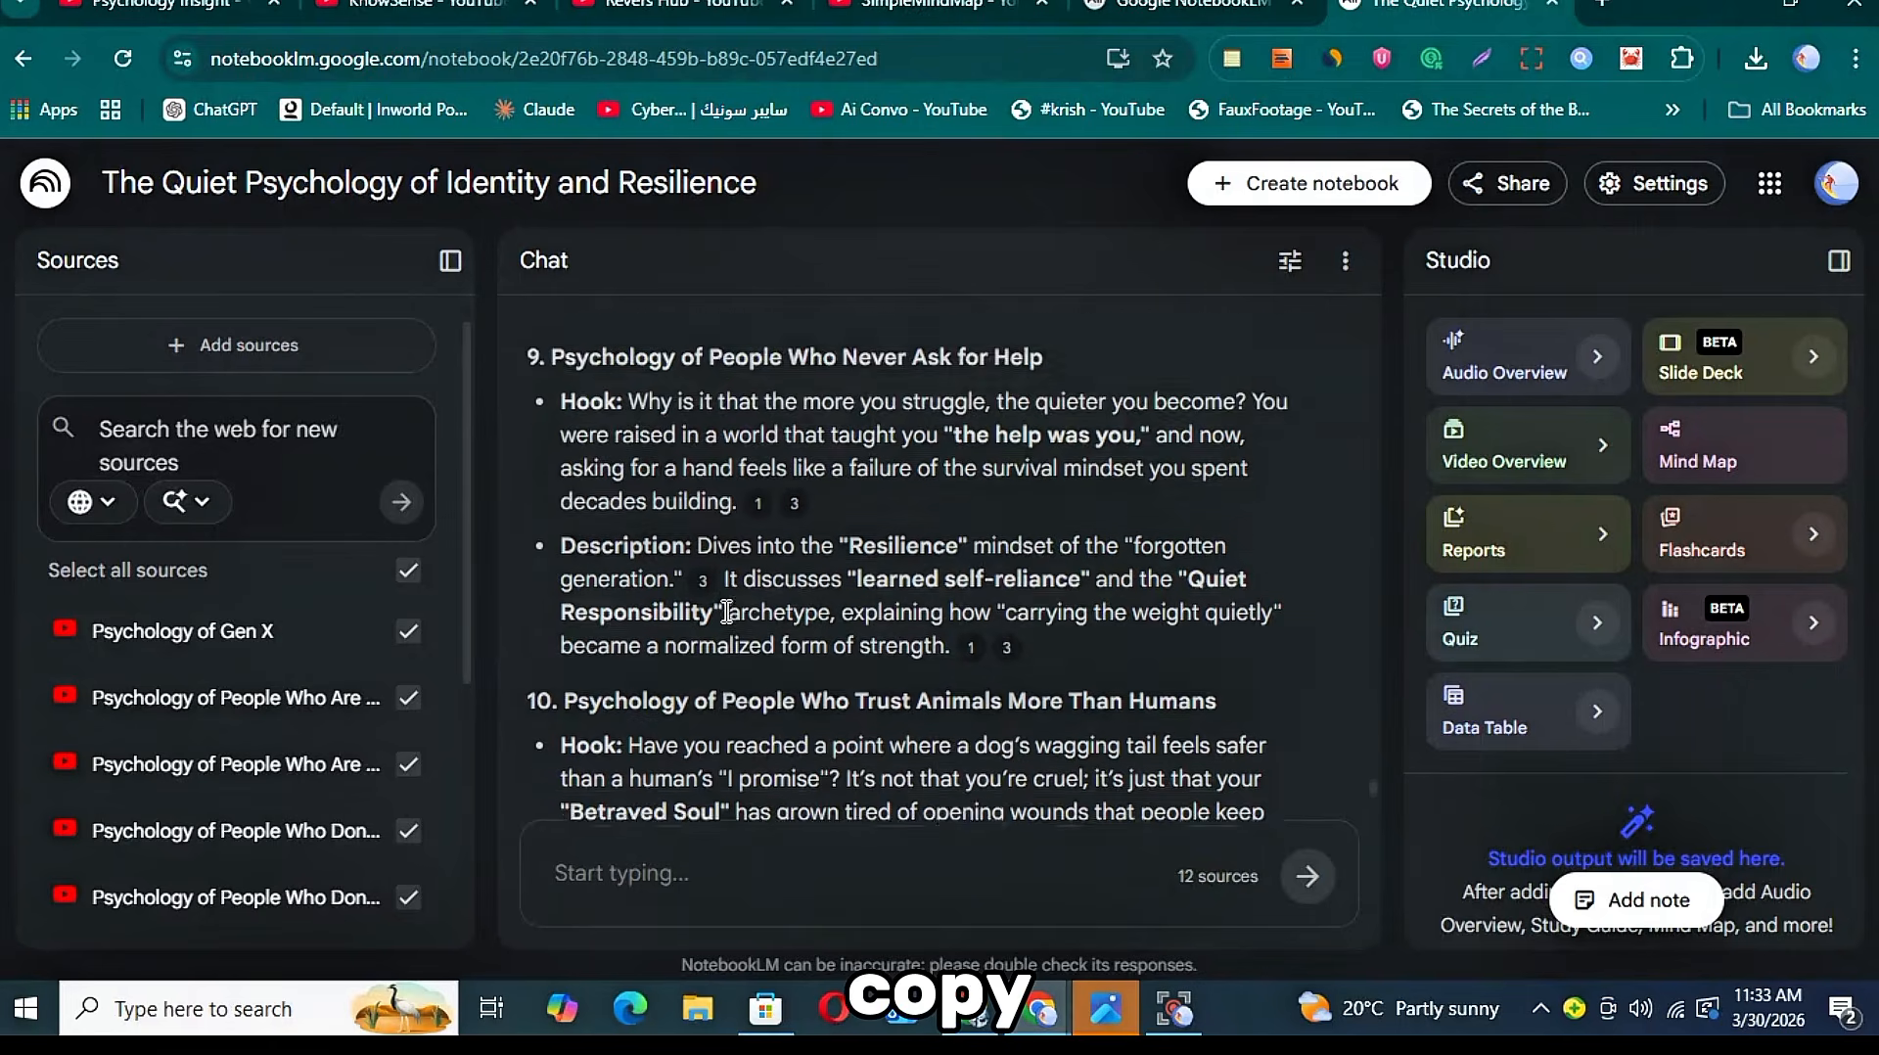
scroll(726, 610, down, 2)
scroll(727, 610, down, 1)
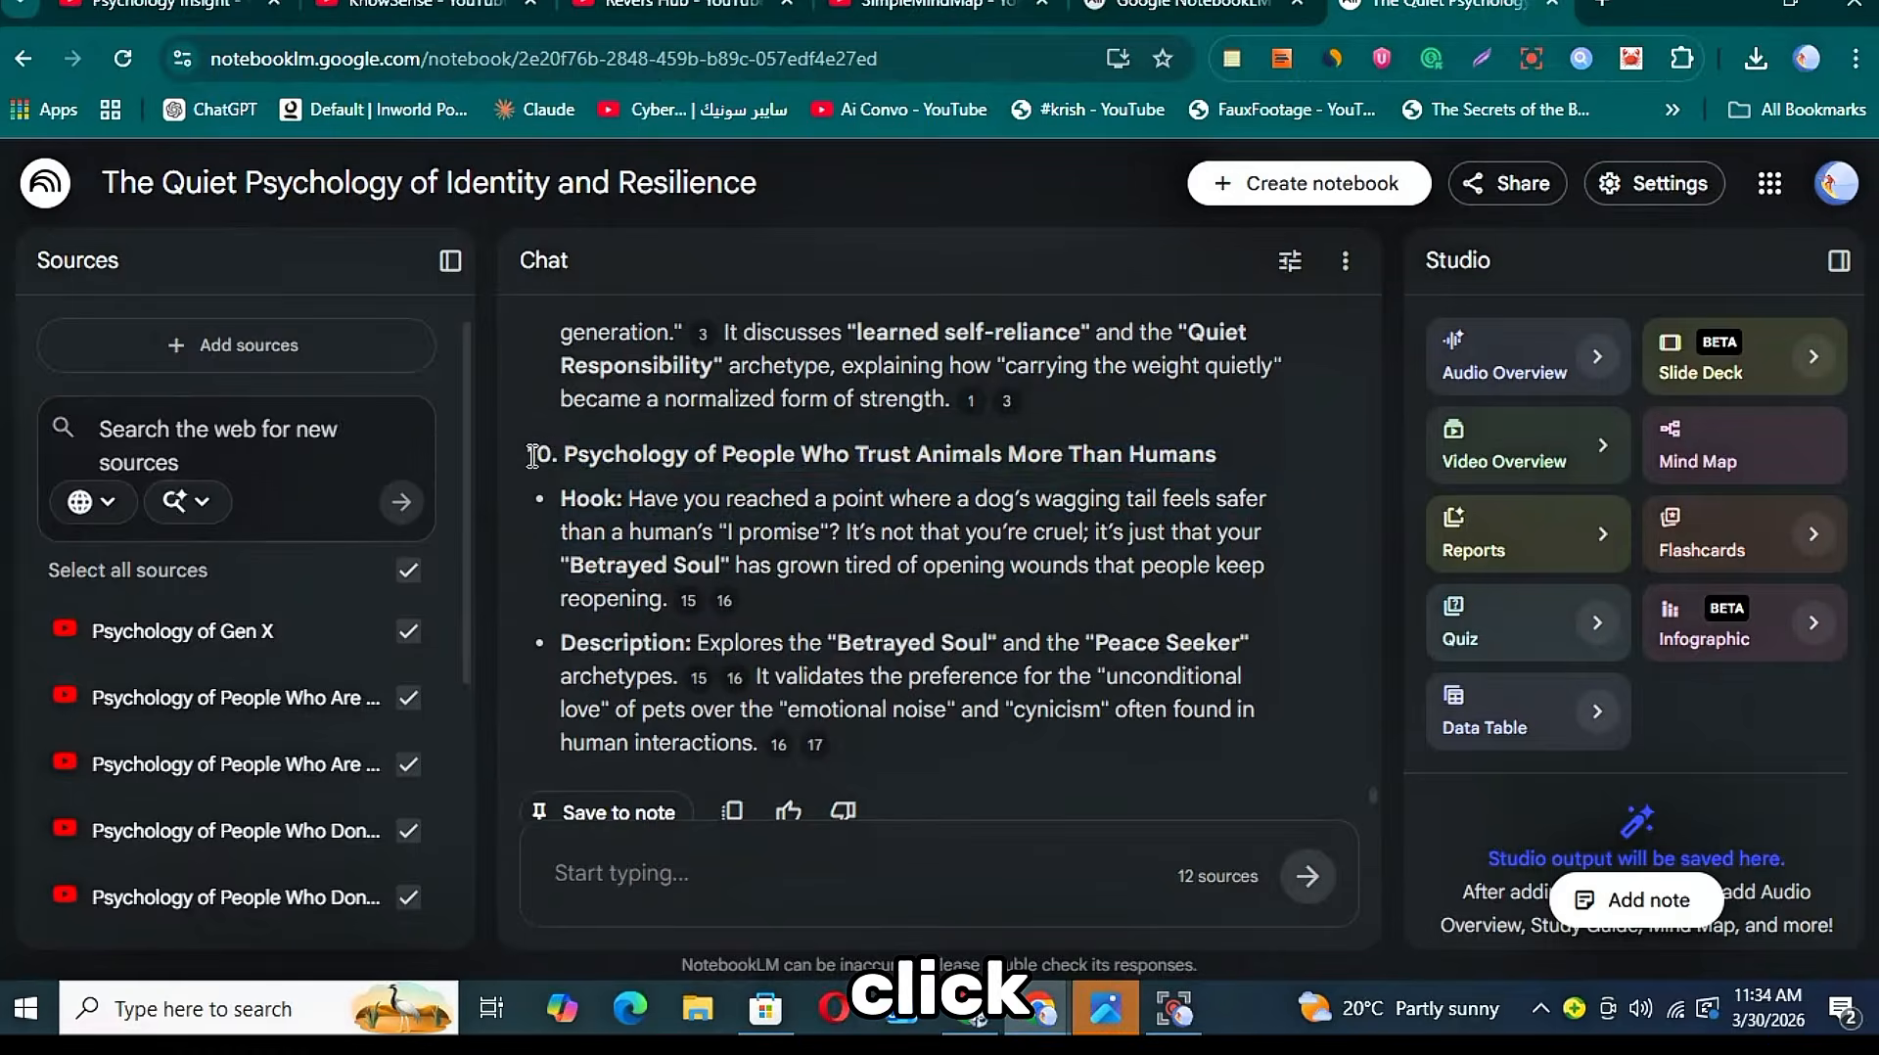
- Select and copy idea 10, "Psychology of People Who Trust Animals More Than Humans", including its hook and description
drag(537, 453, 1090, 692)
right_click(886, 685)
key(Escape)
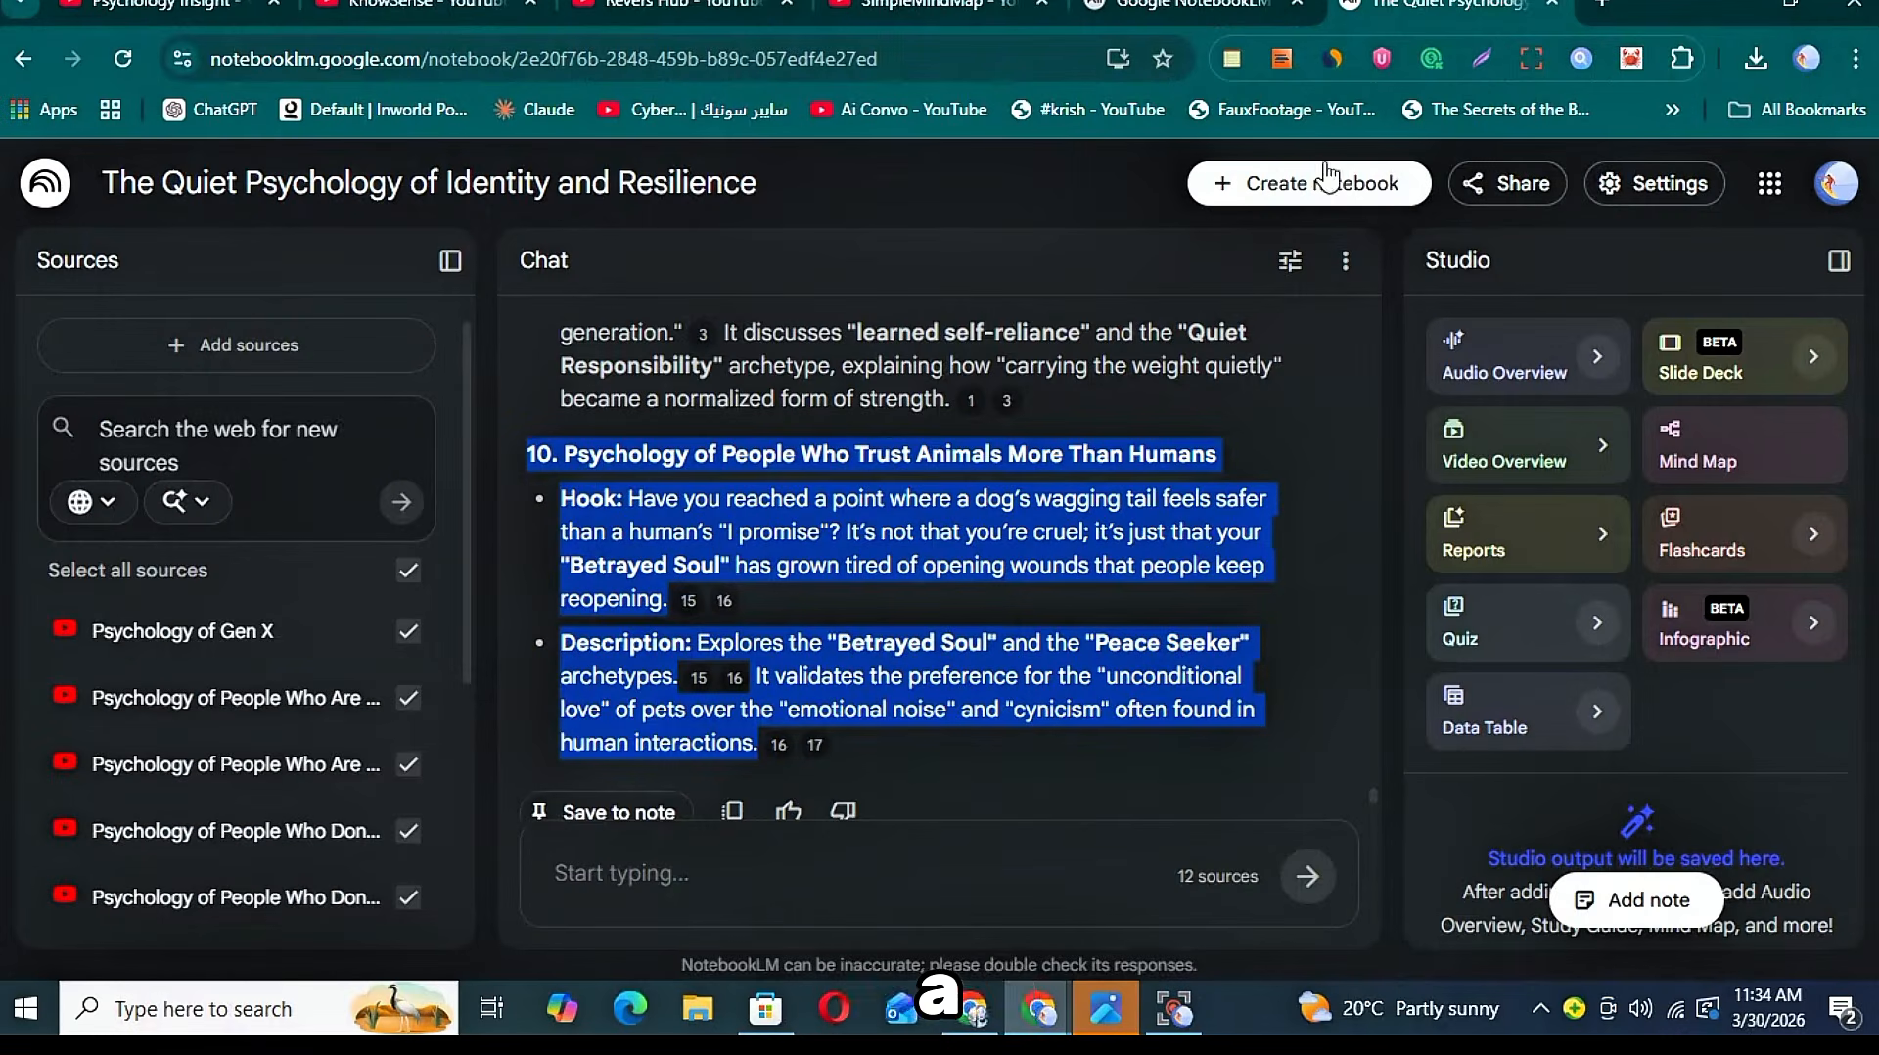
- Create a new NotebookLM notebook and dismiss its add-source dialog
click(1393, 182)
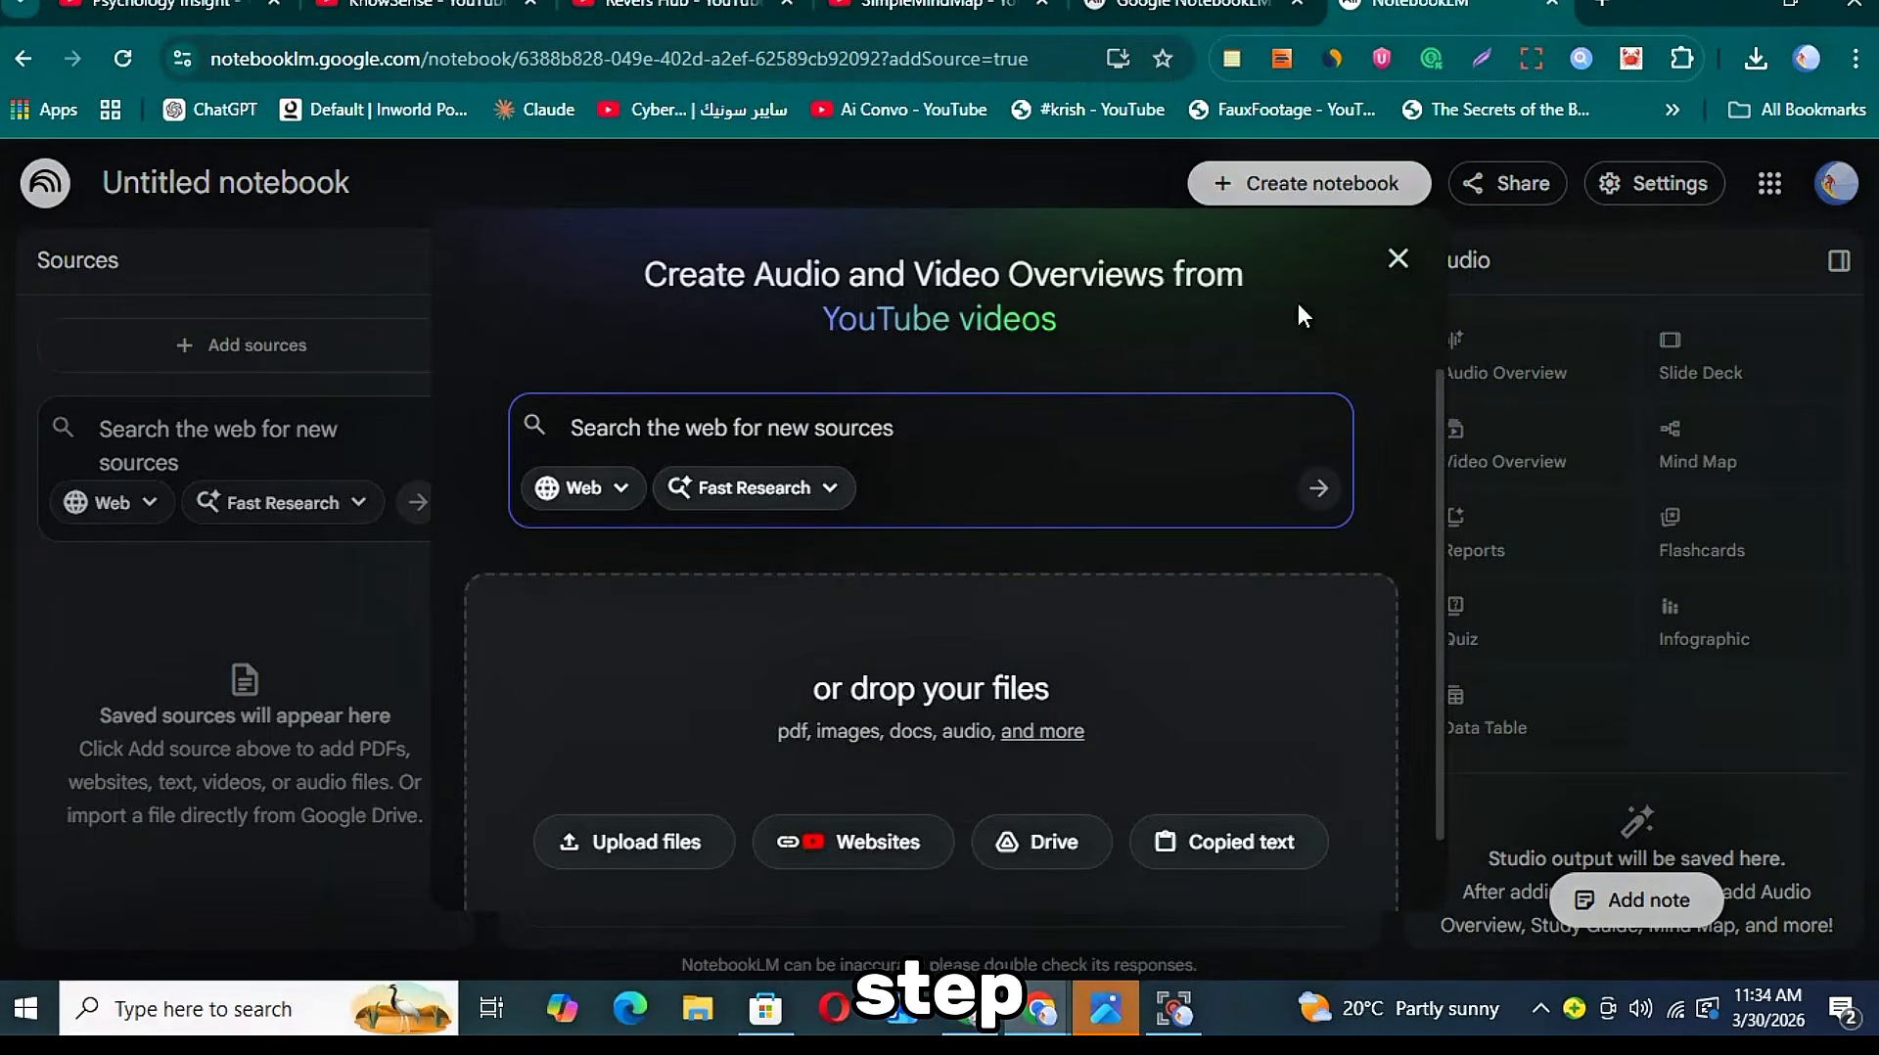
click(1398, 259)
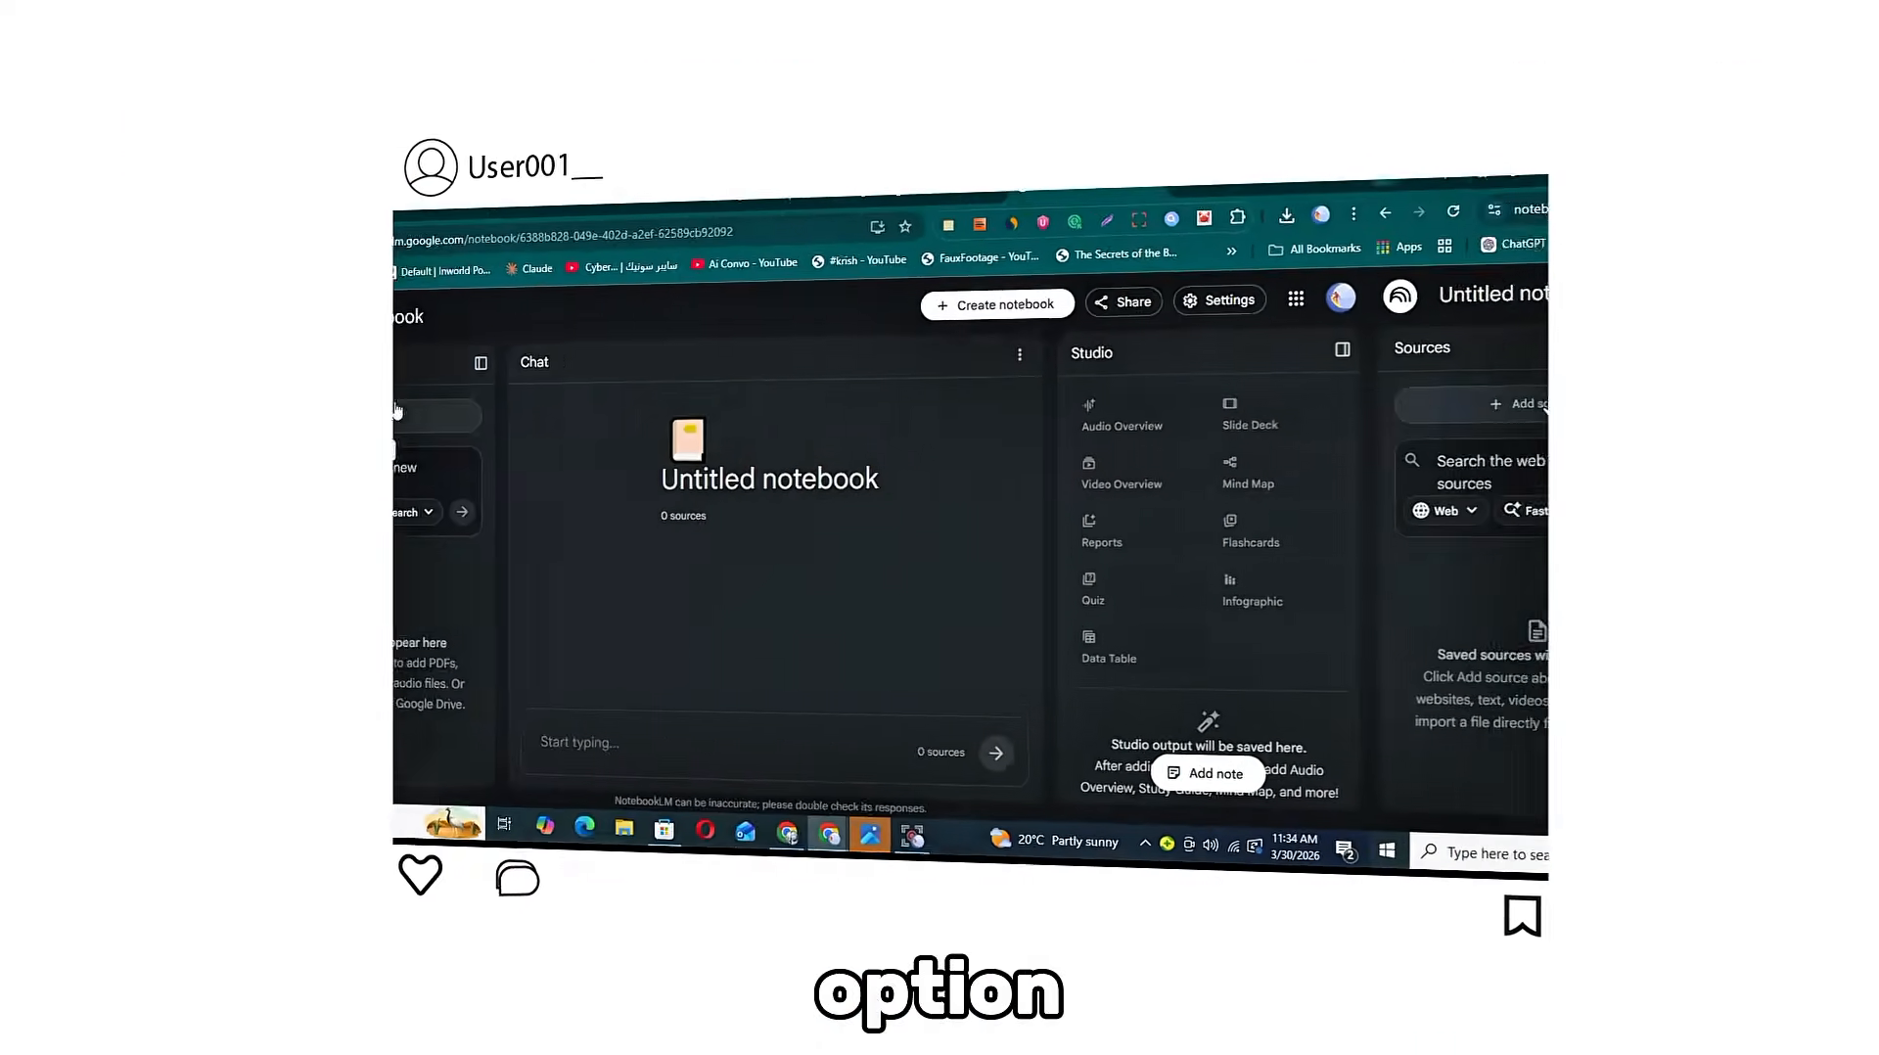
- Add the copied idea 10 title, hook and description to the untitled notebook as a pasted-text source
click(299, 340)
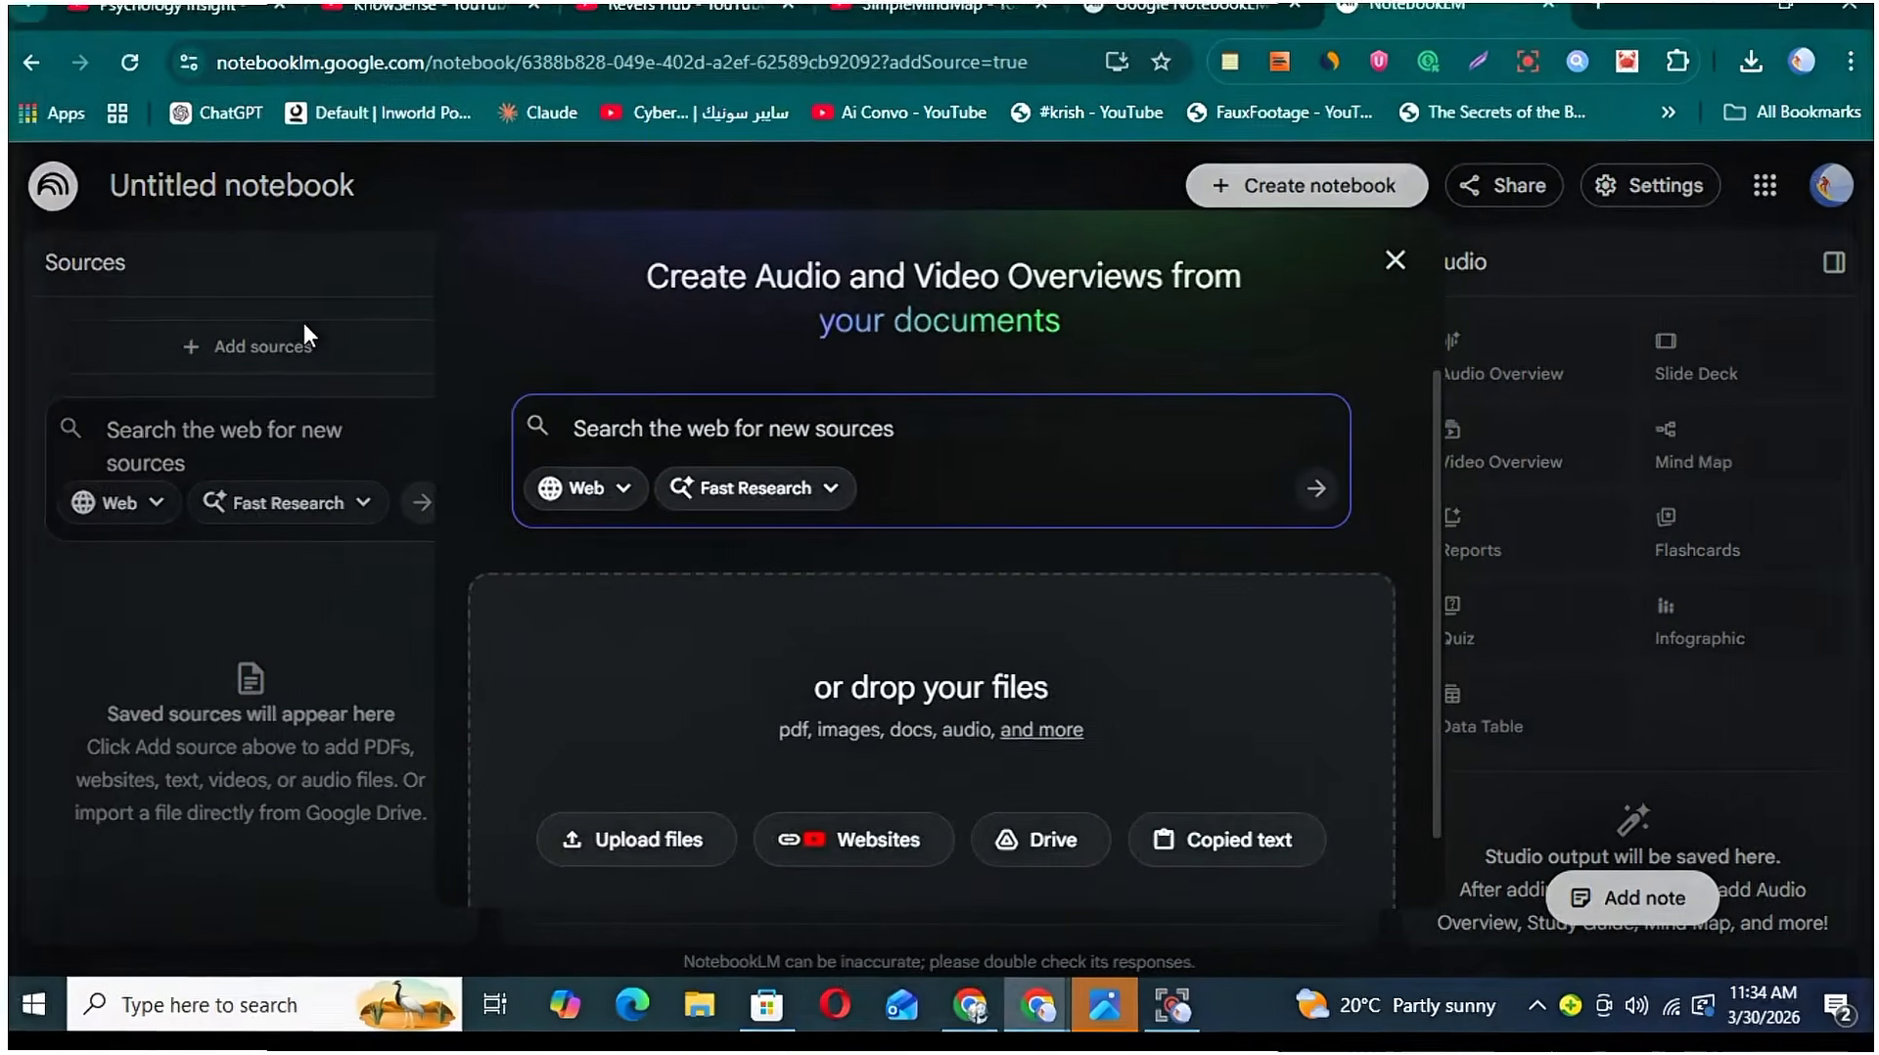
click(1239, 842)
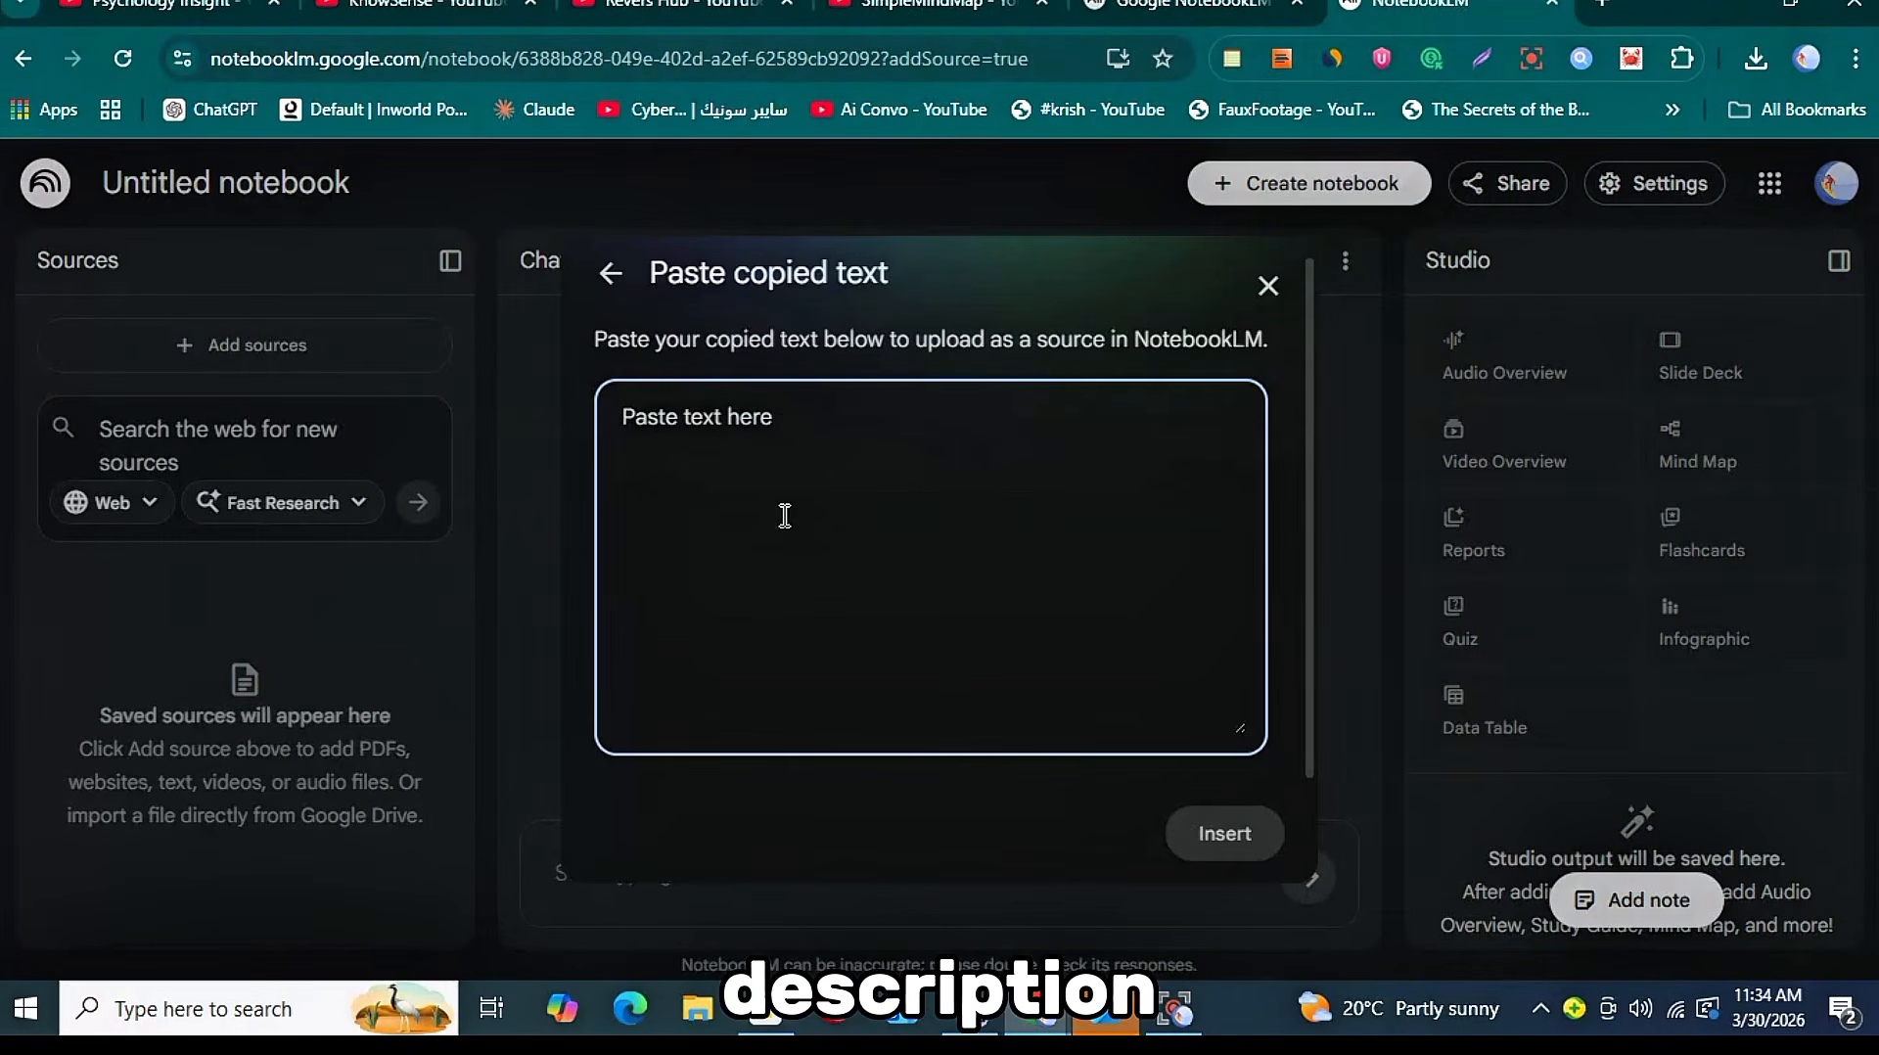
key(ctrl+v)
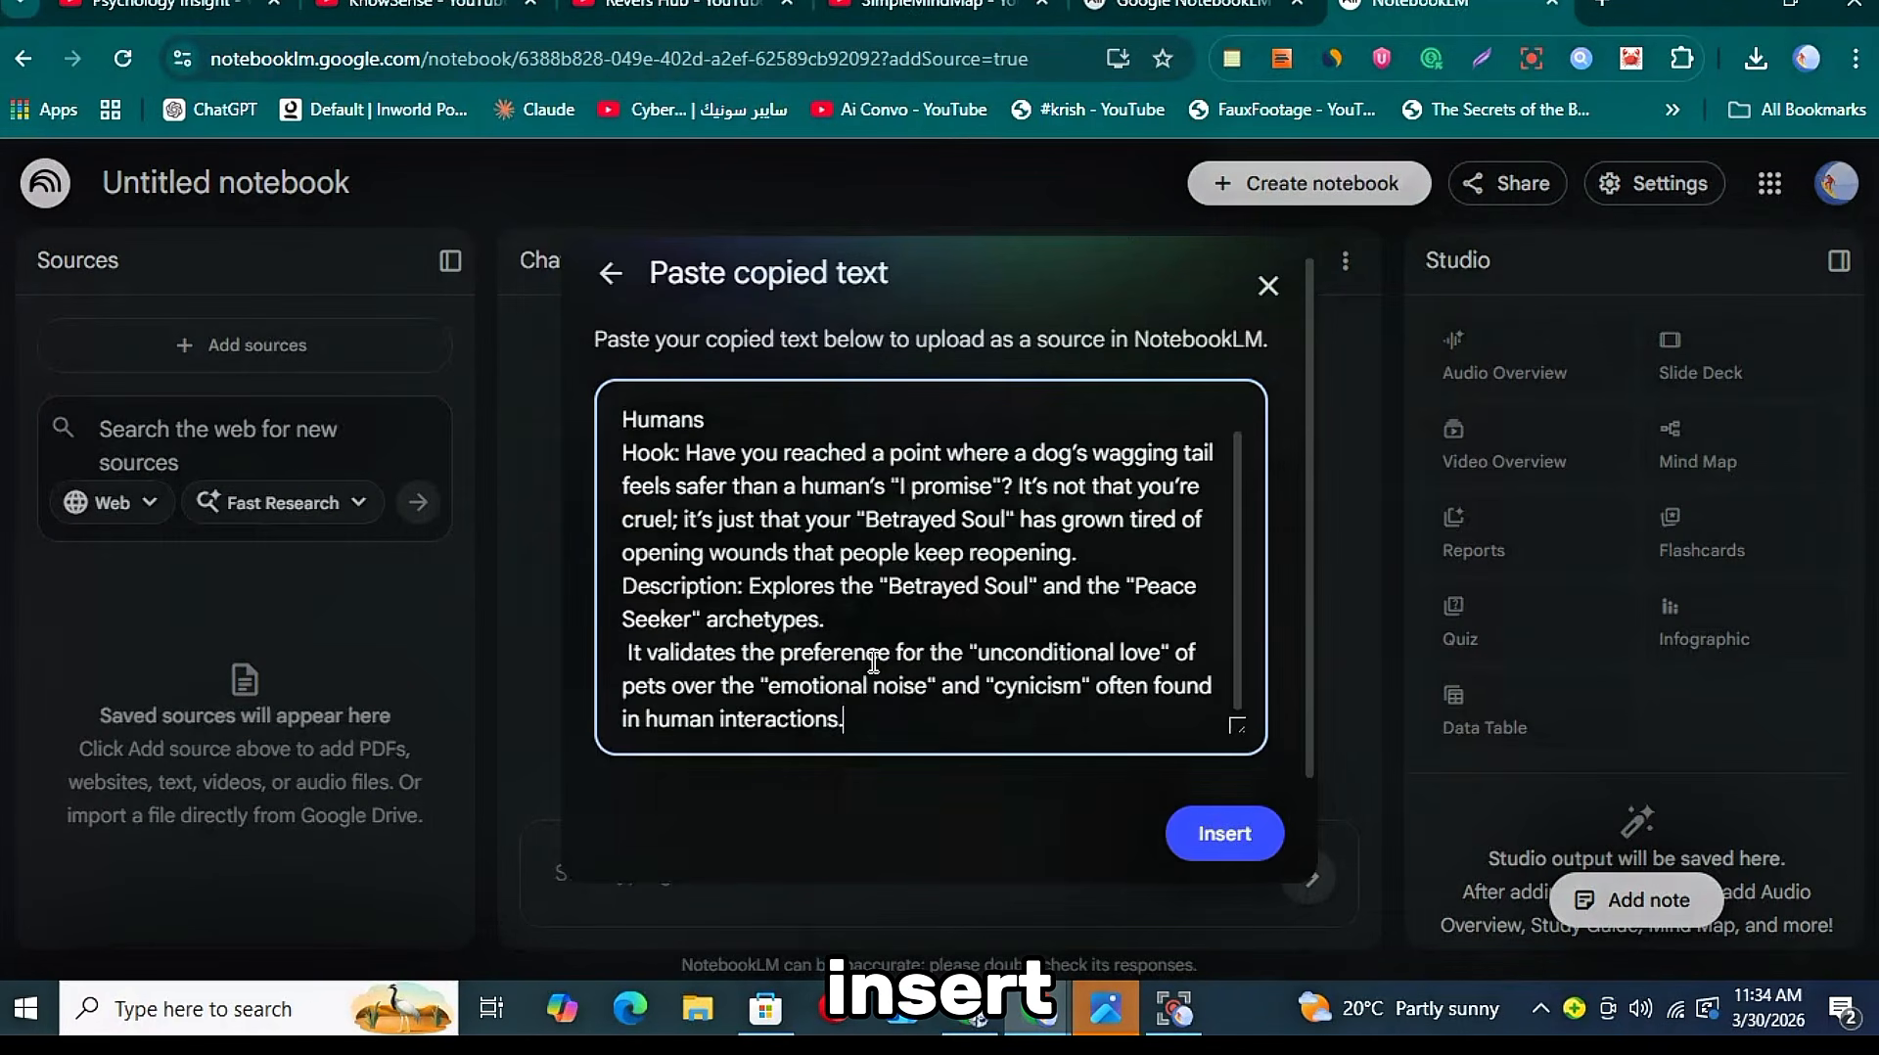
click(1225, 833)
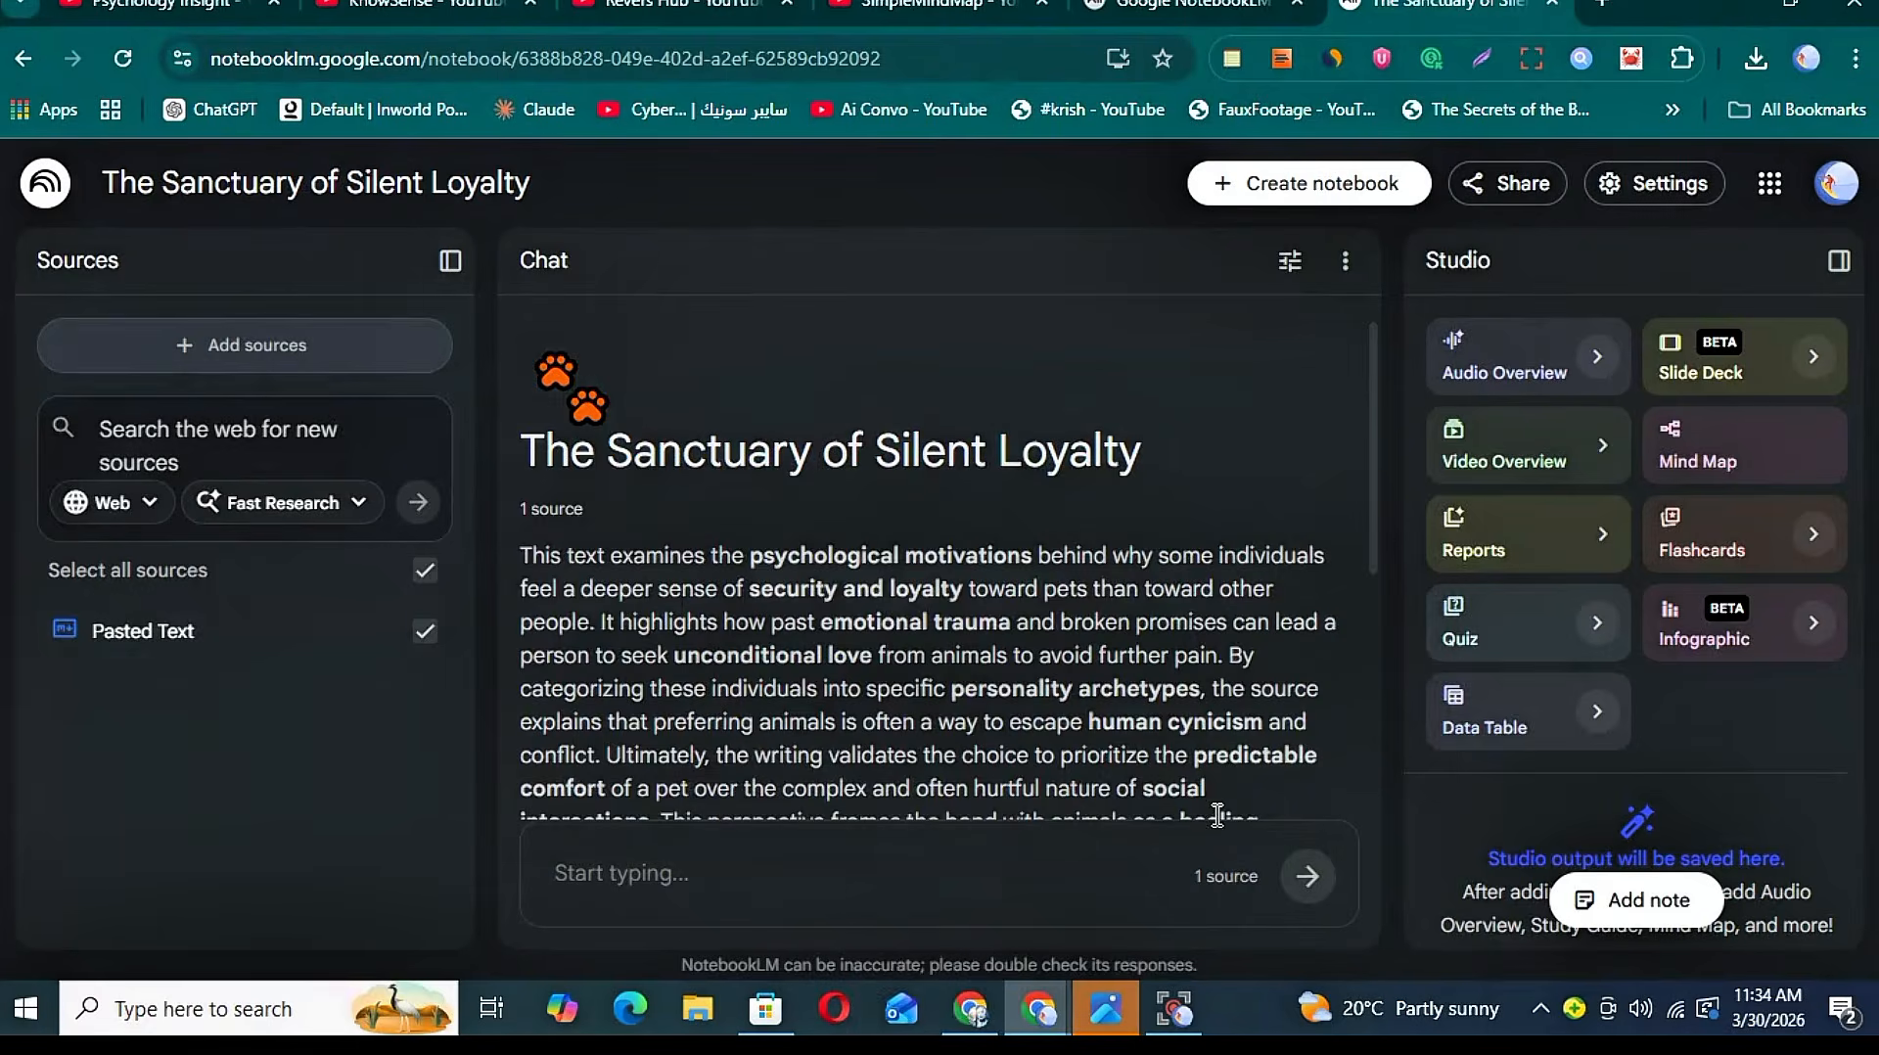
scroll(822, 602, down, 5)
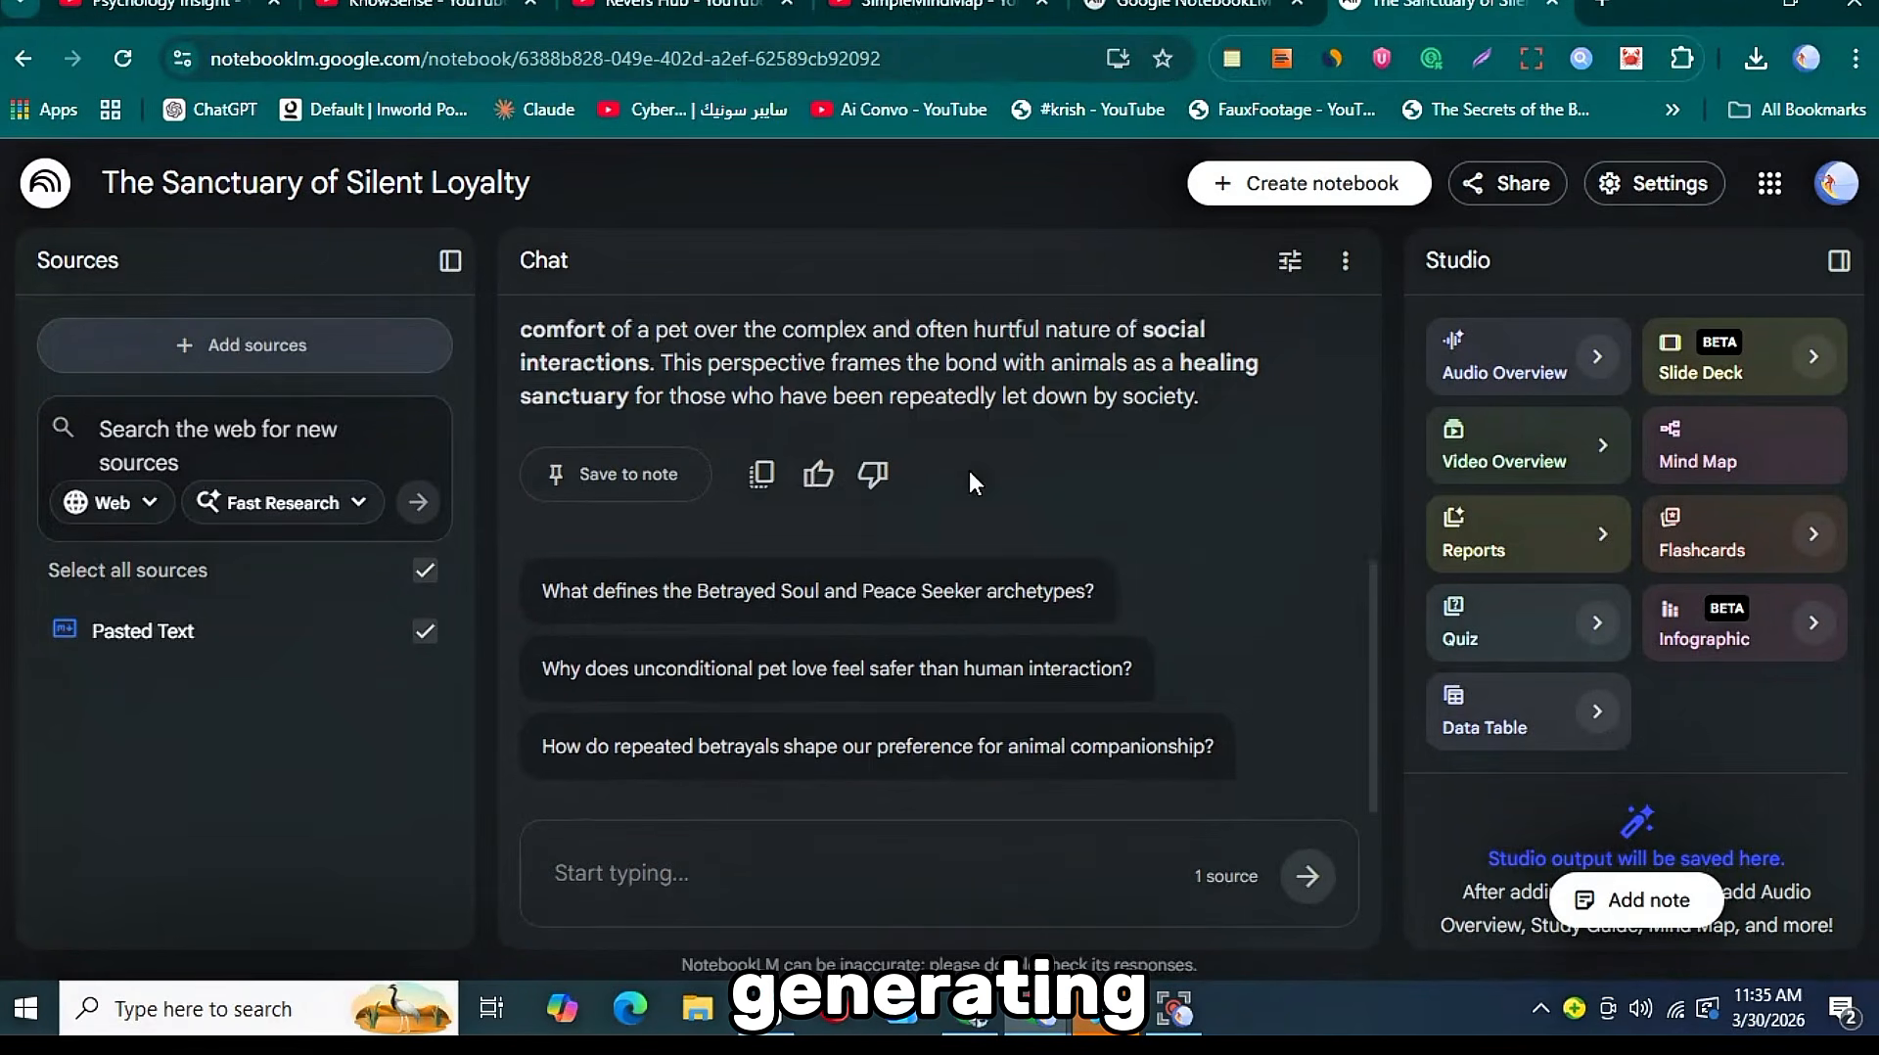
scroll(969, 472, up, 4)
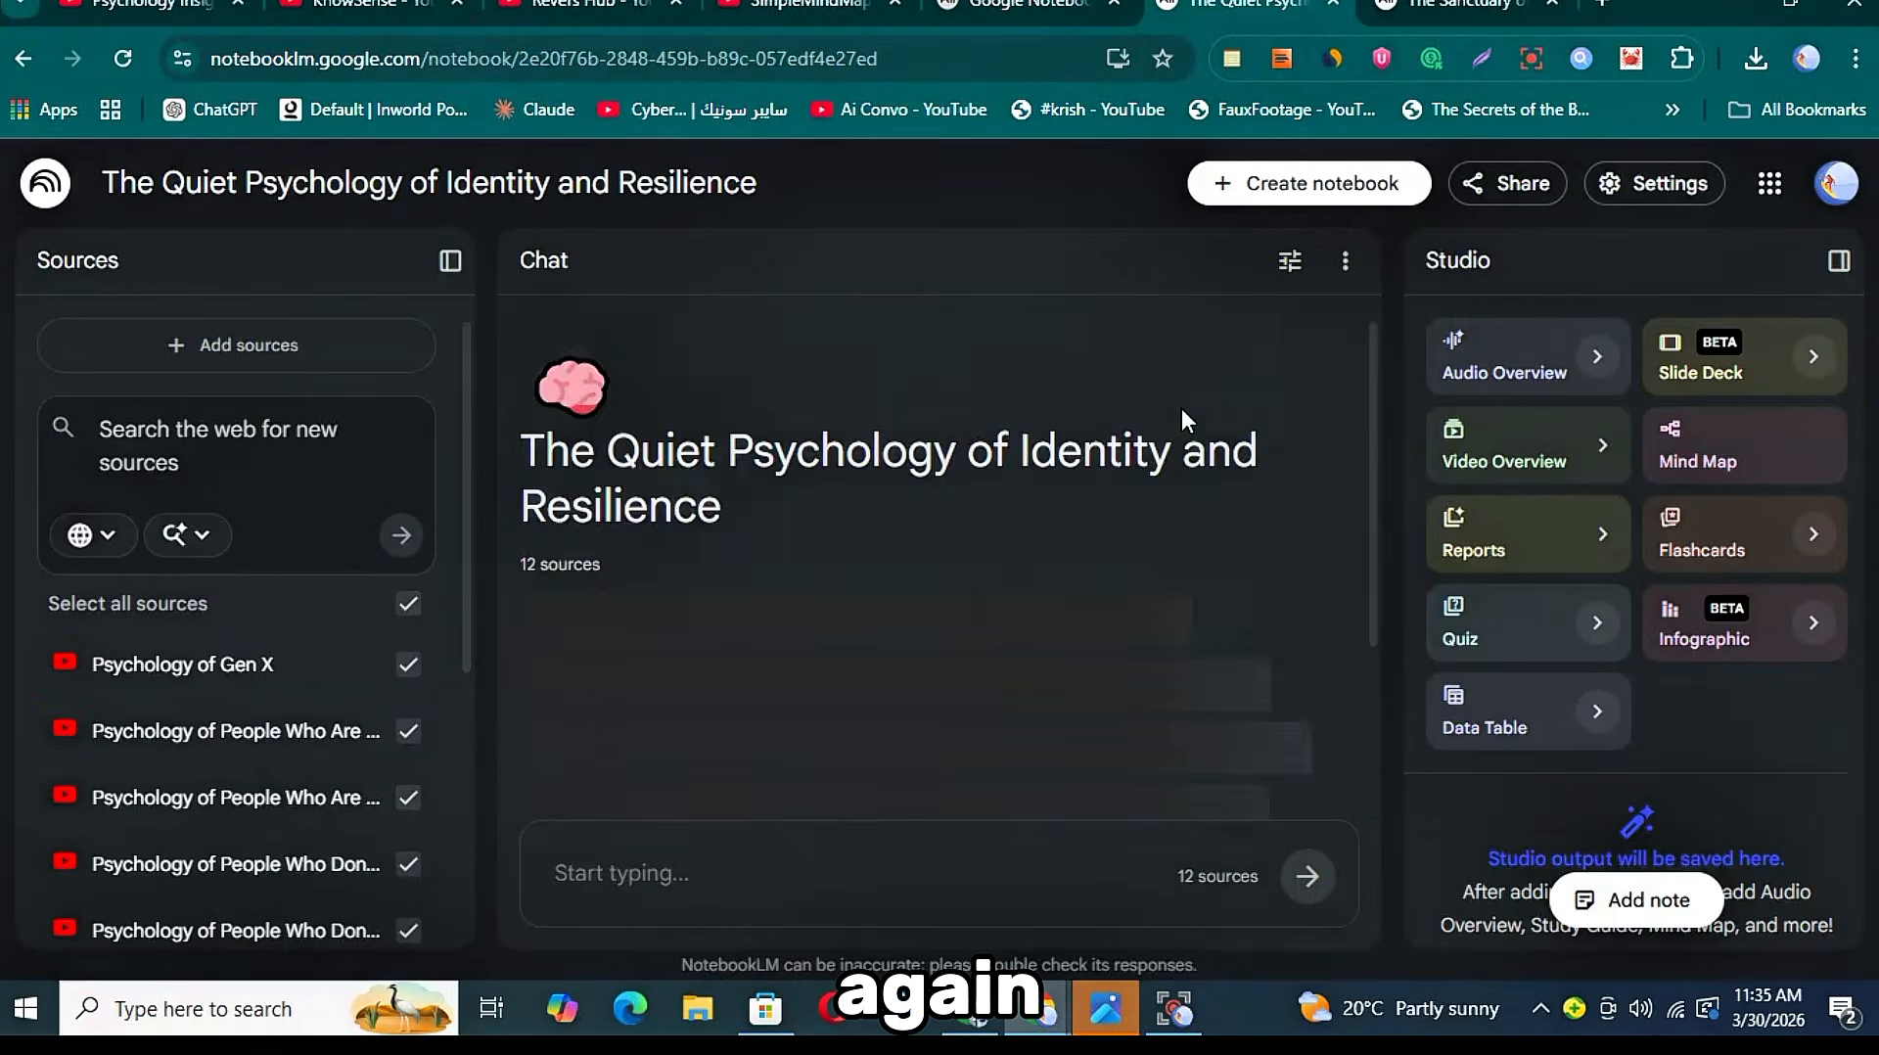
- Switch to the Google Docs prompt document and copy the complete Full Script Generator Prompt from section 4
scroll(1182, 408, down, 15)
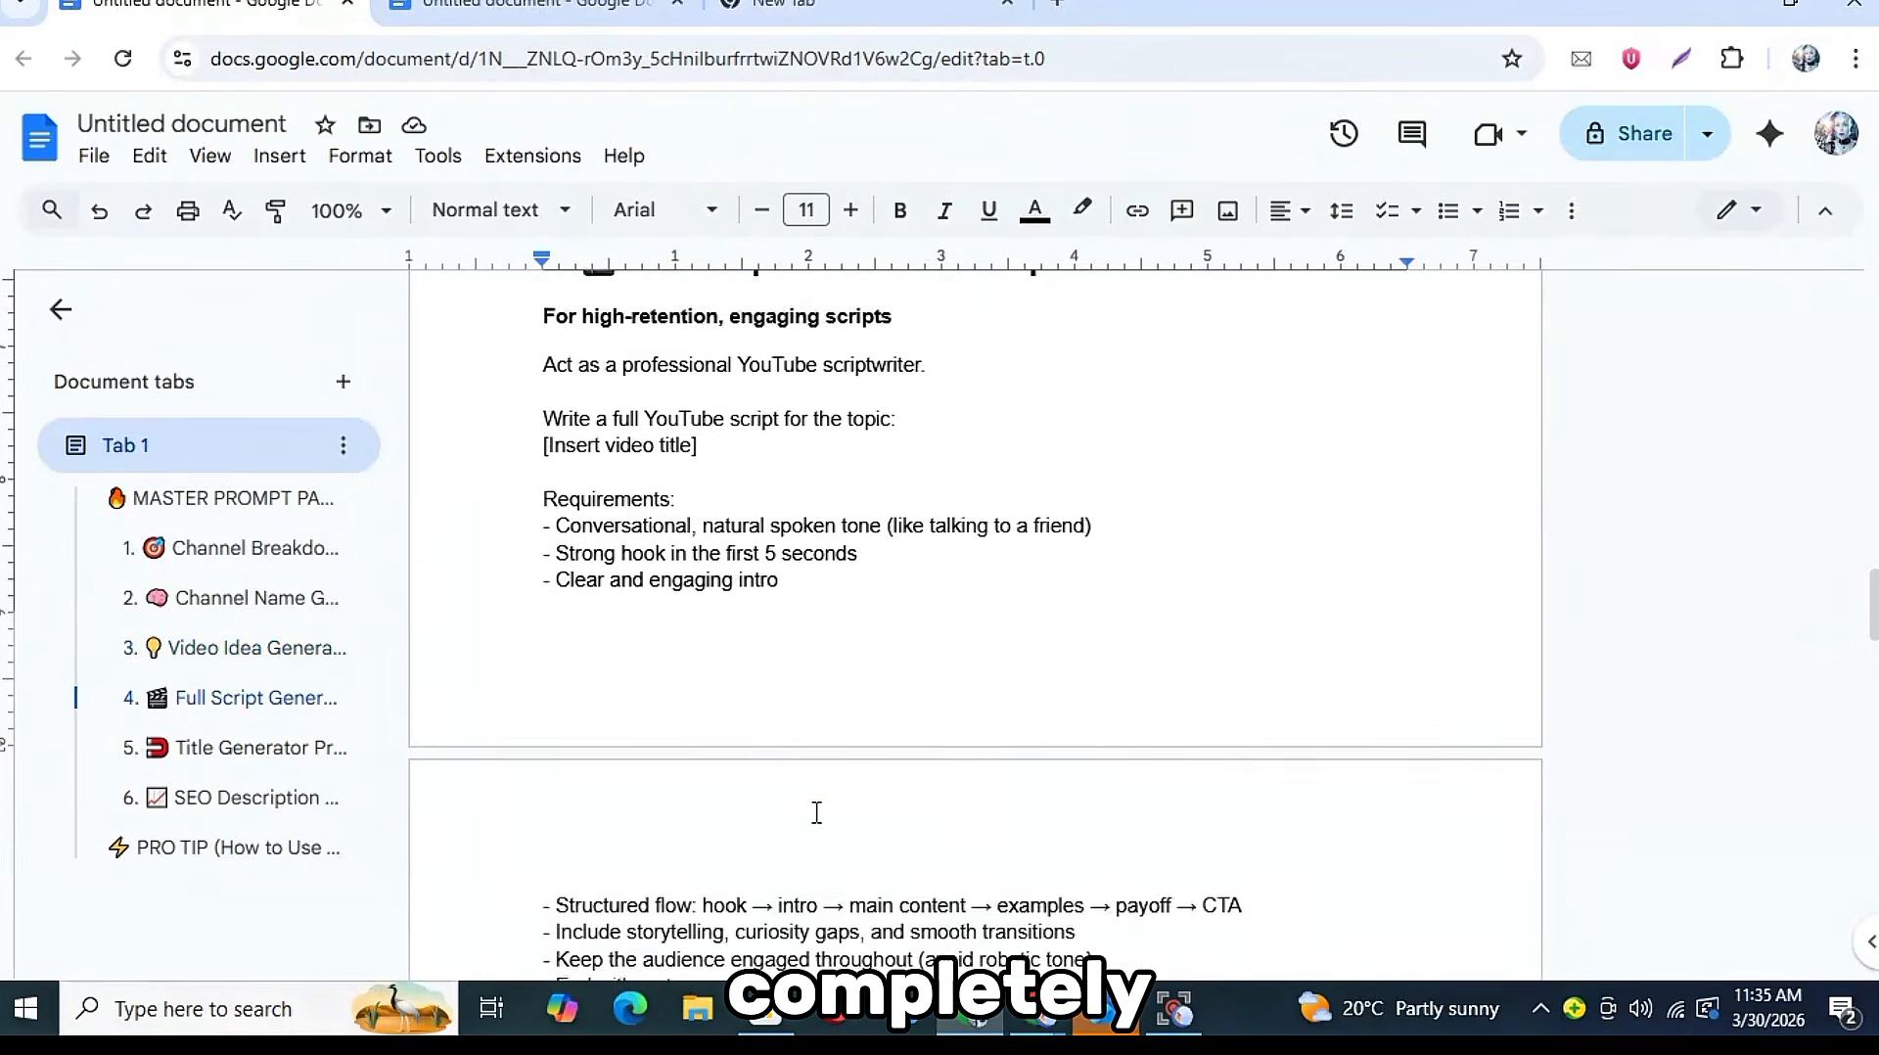
scroll(814, 809, up, 2)
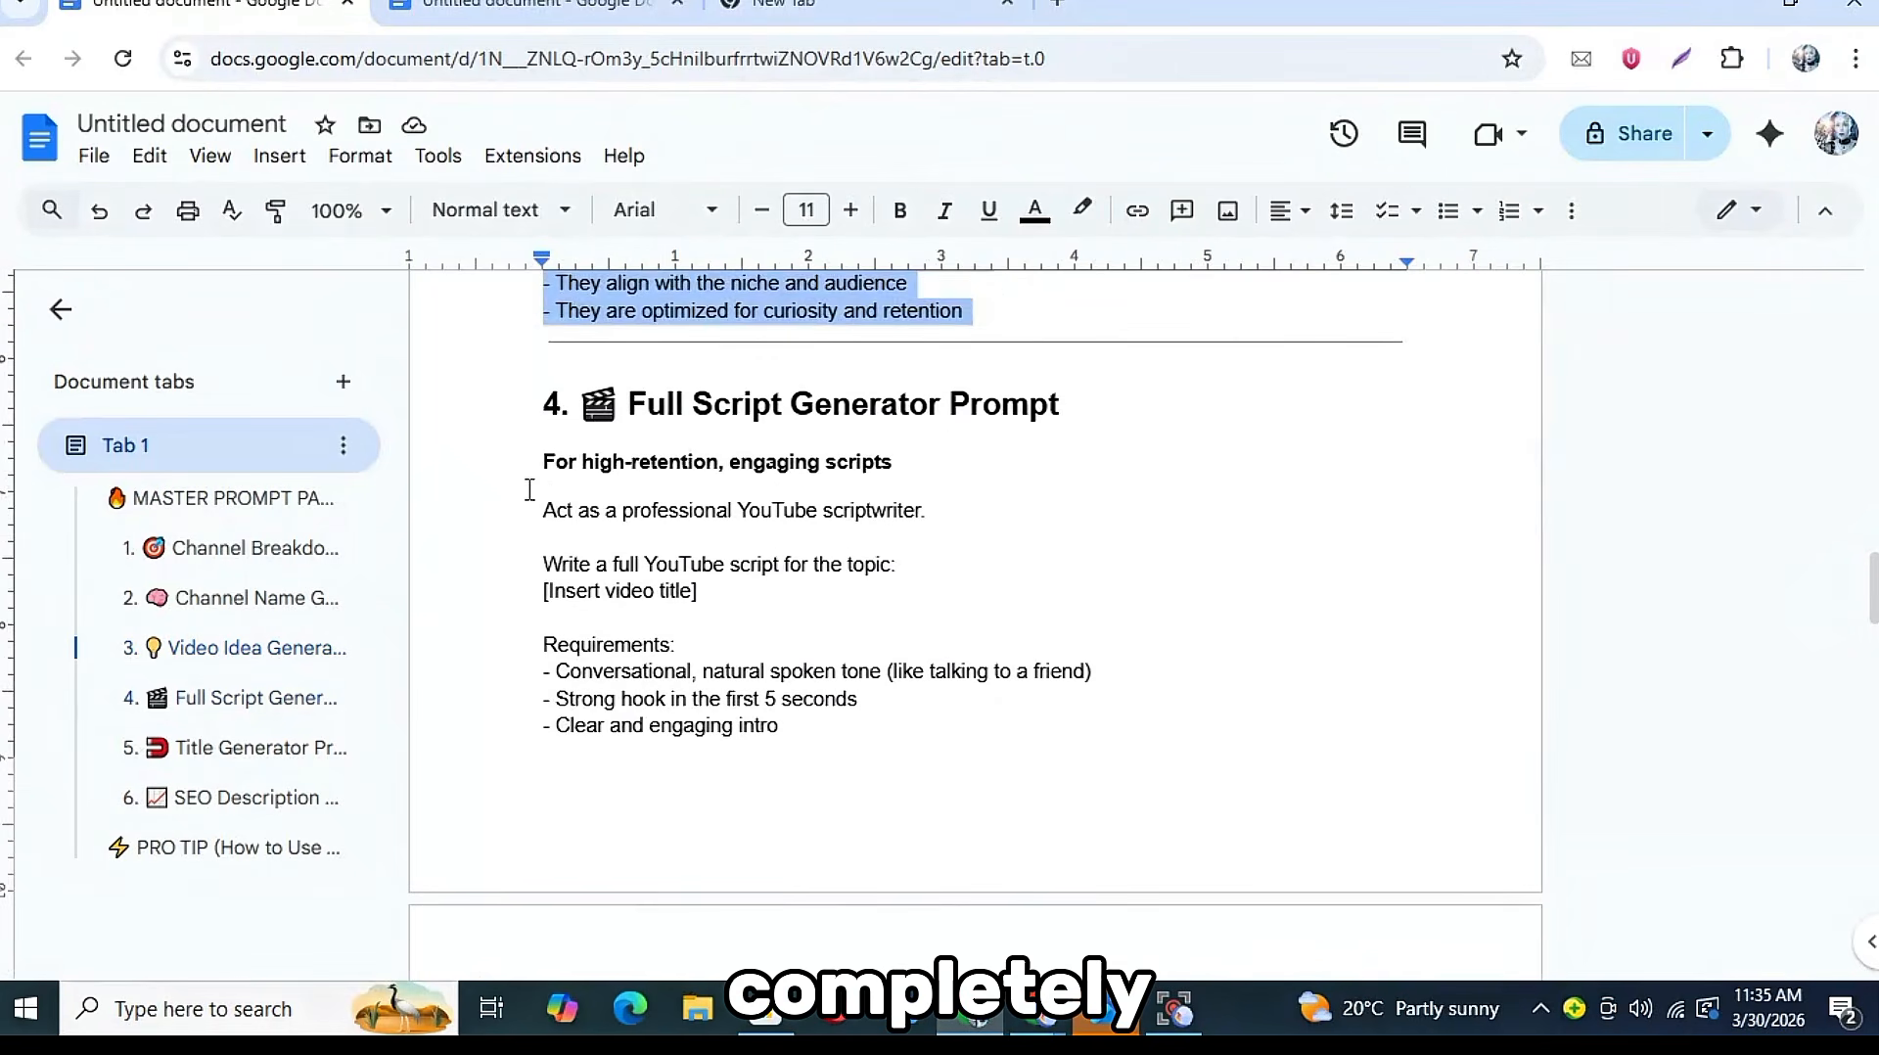
drag(538, 499, 1213, 724)
scroll(1214, 724, up, 5)
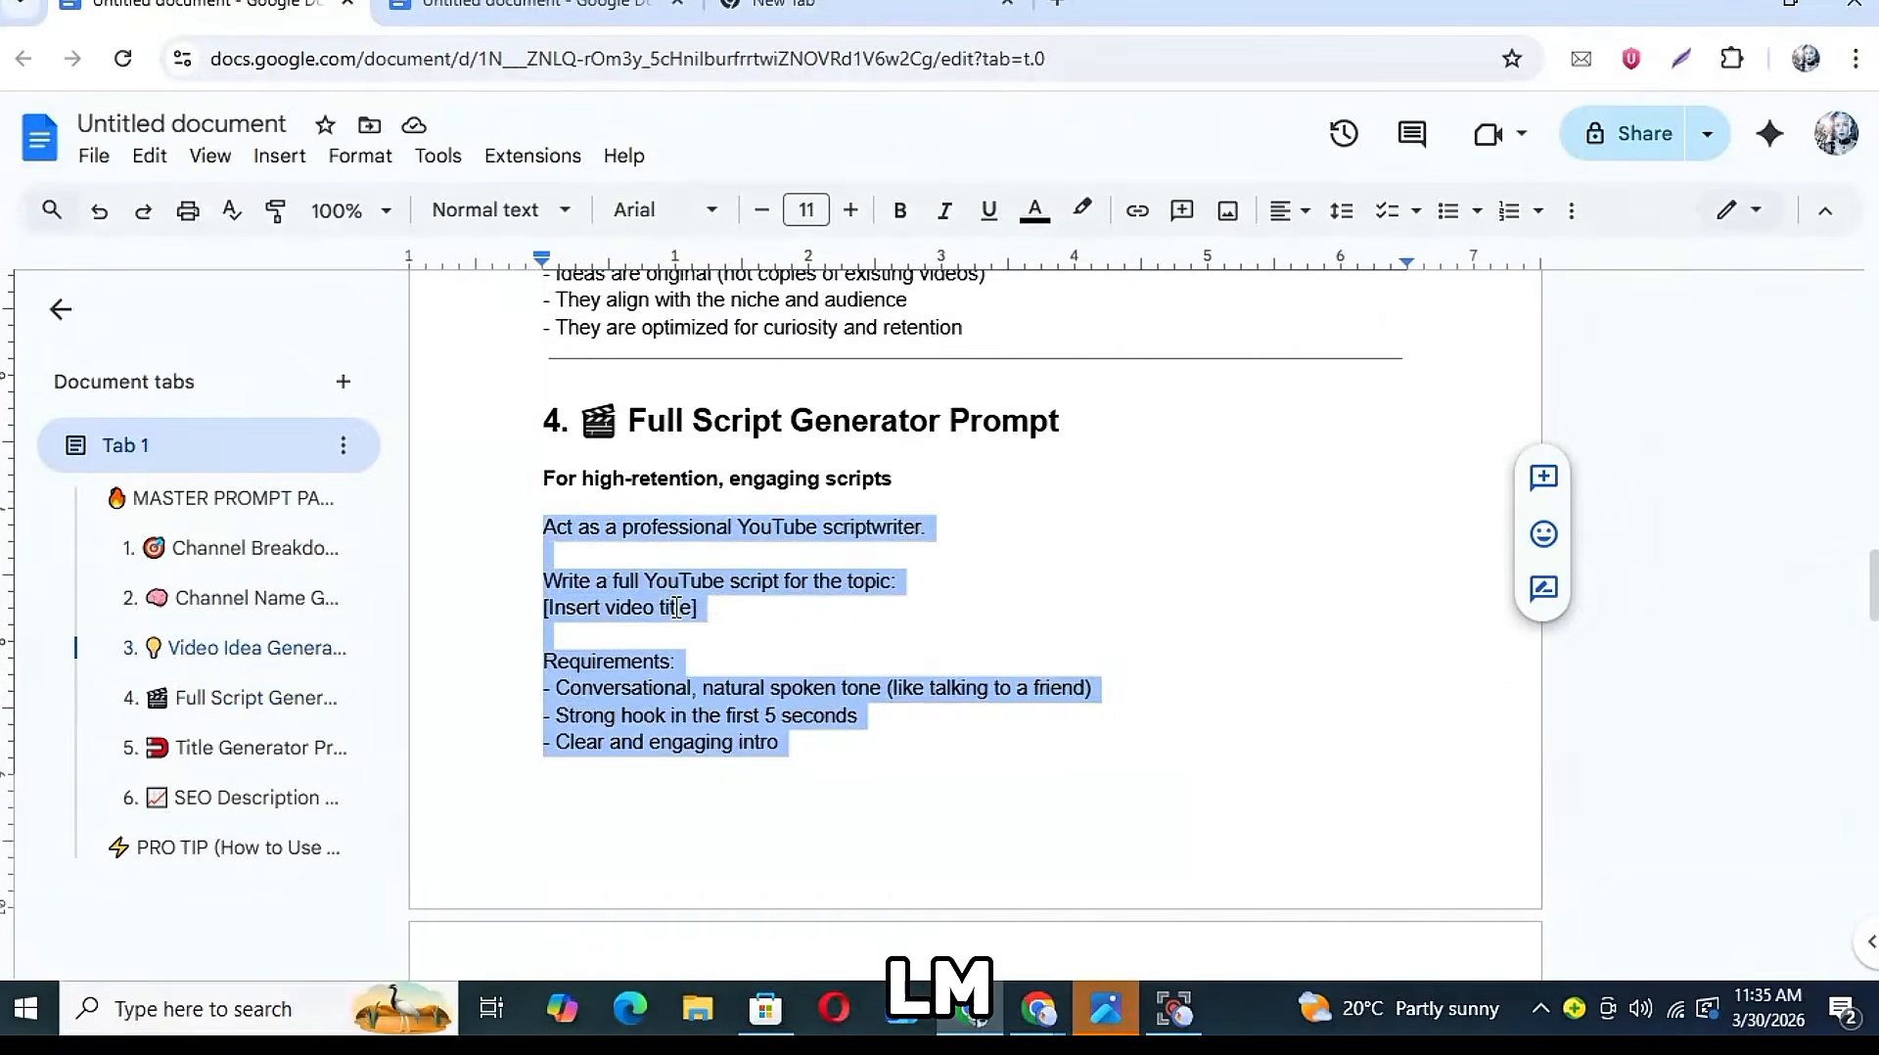
right_click(685, 528)
click(822, 326)
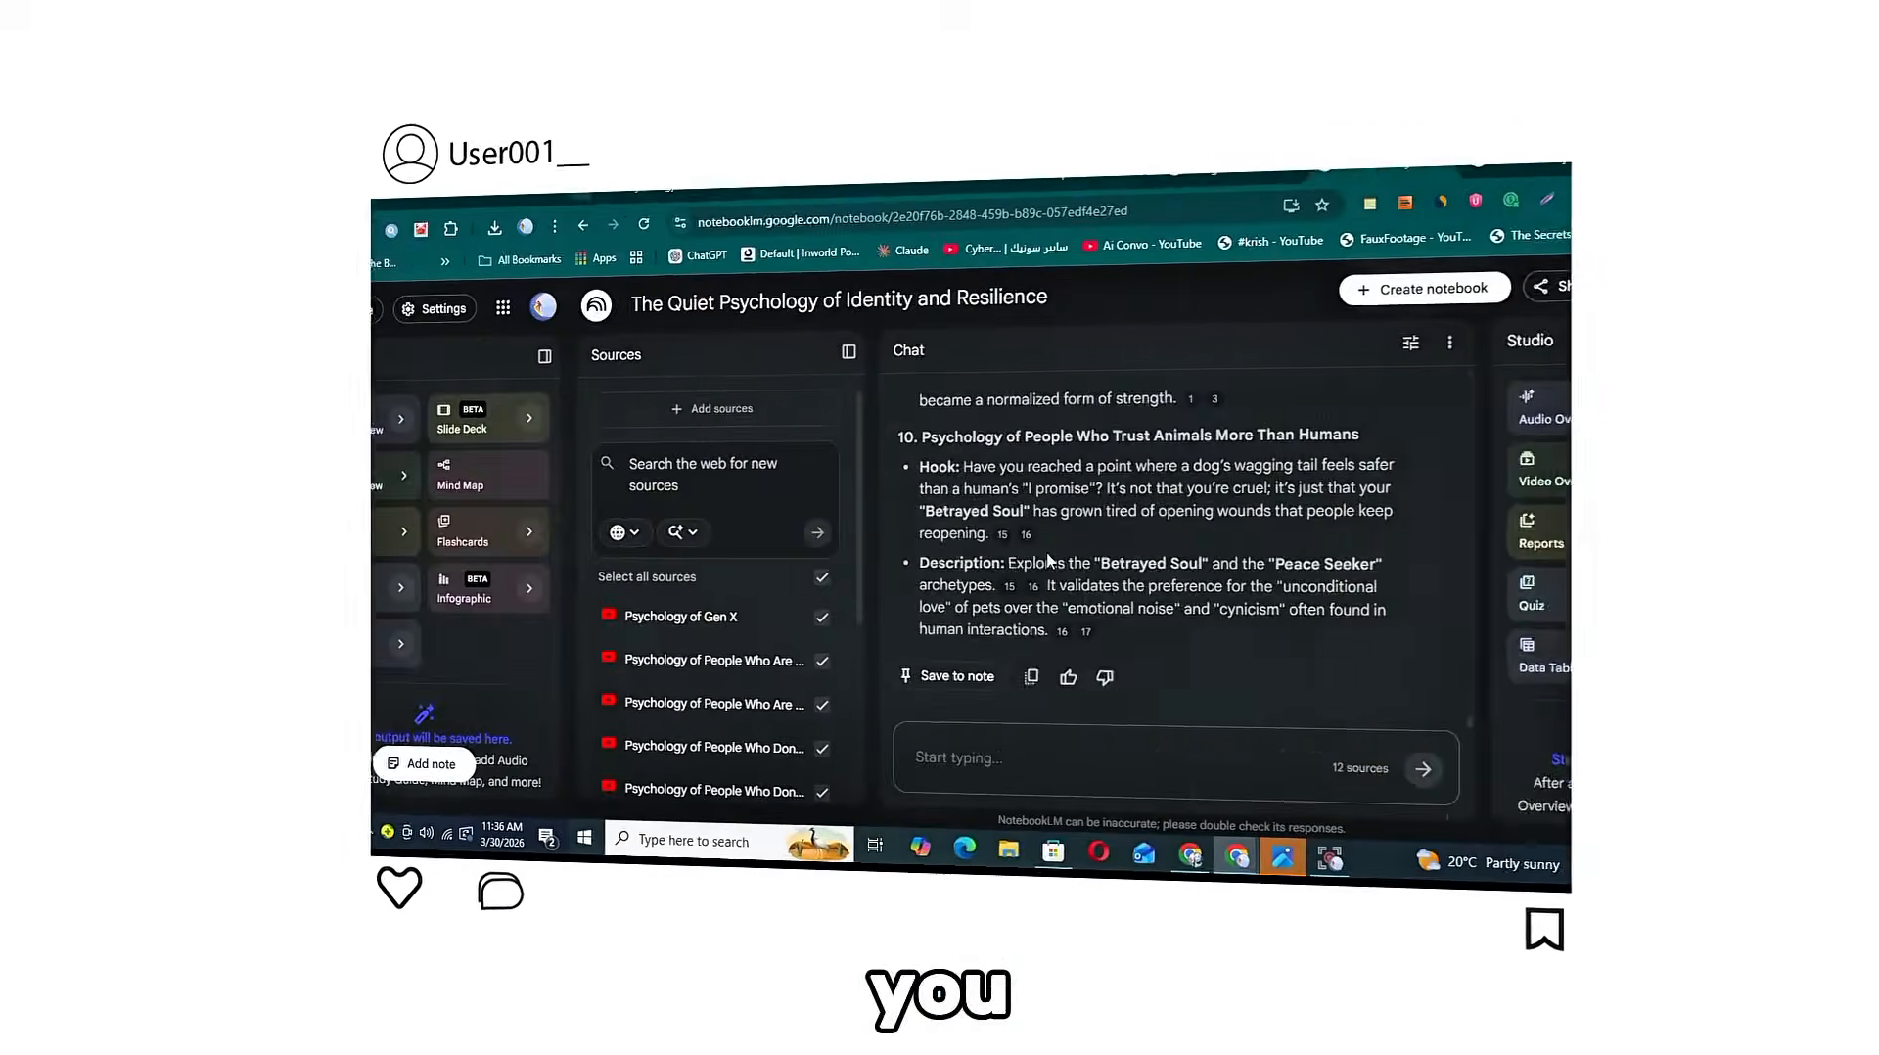
- Submit the script prompt in The Quiet Psychology of Identity and Resilience chat, with idea 10's full text replacing the video title placeholder
key(ctrl+v)
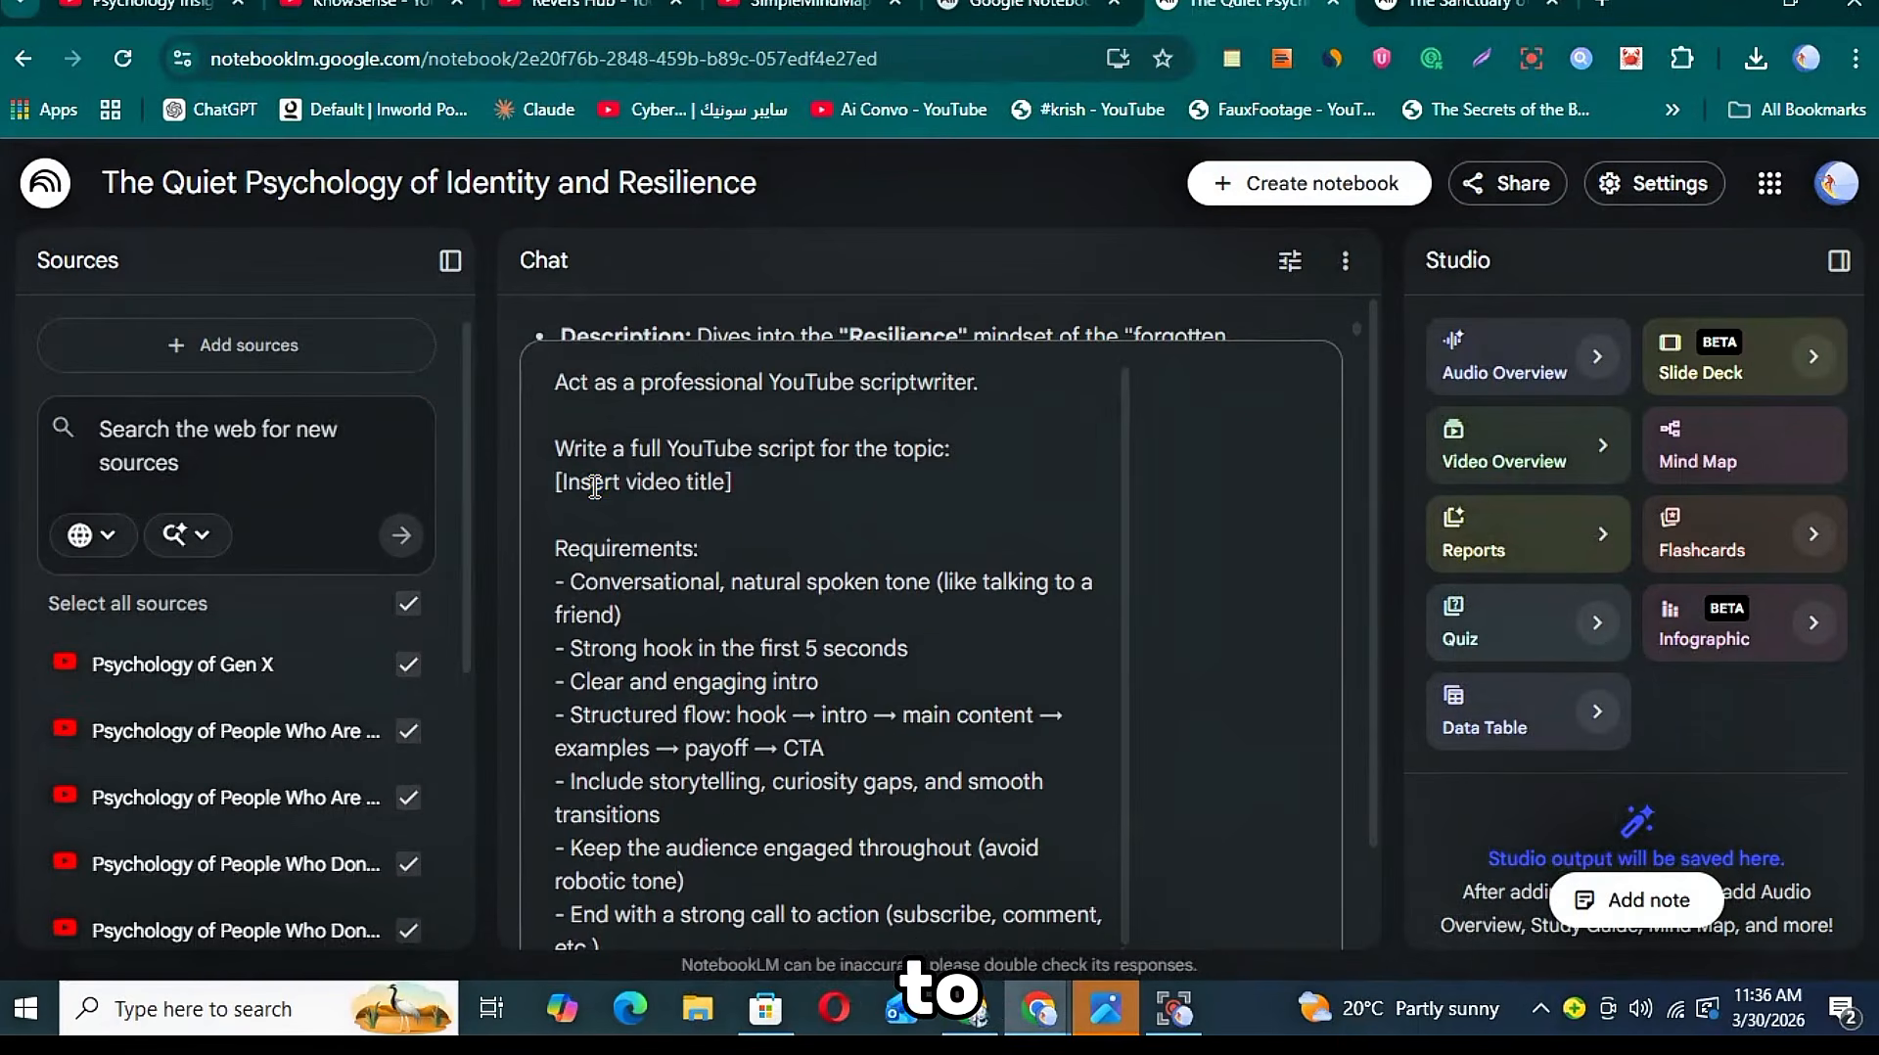
triple_click(595, 487)
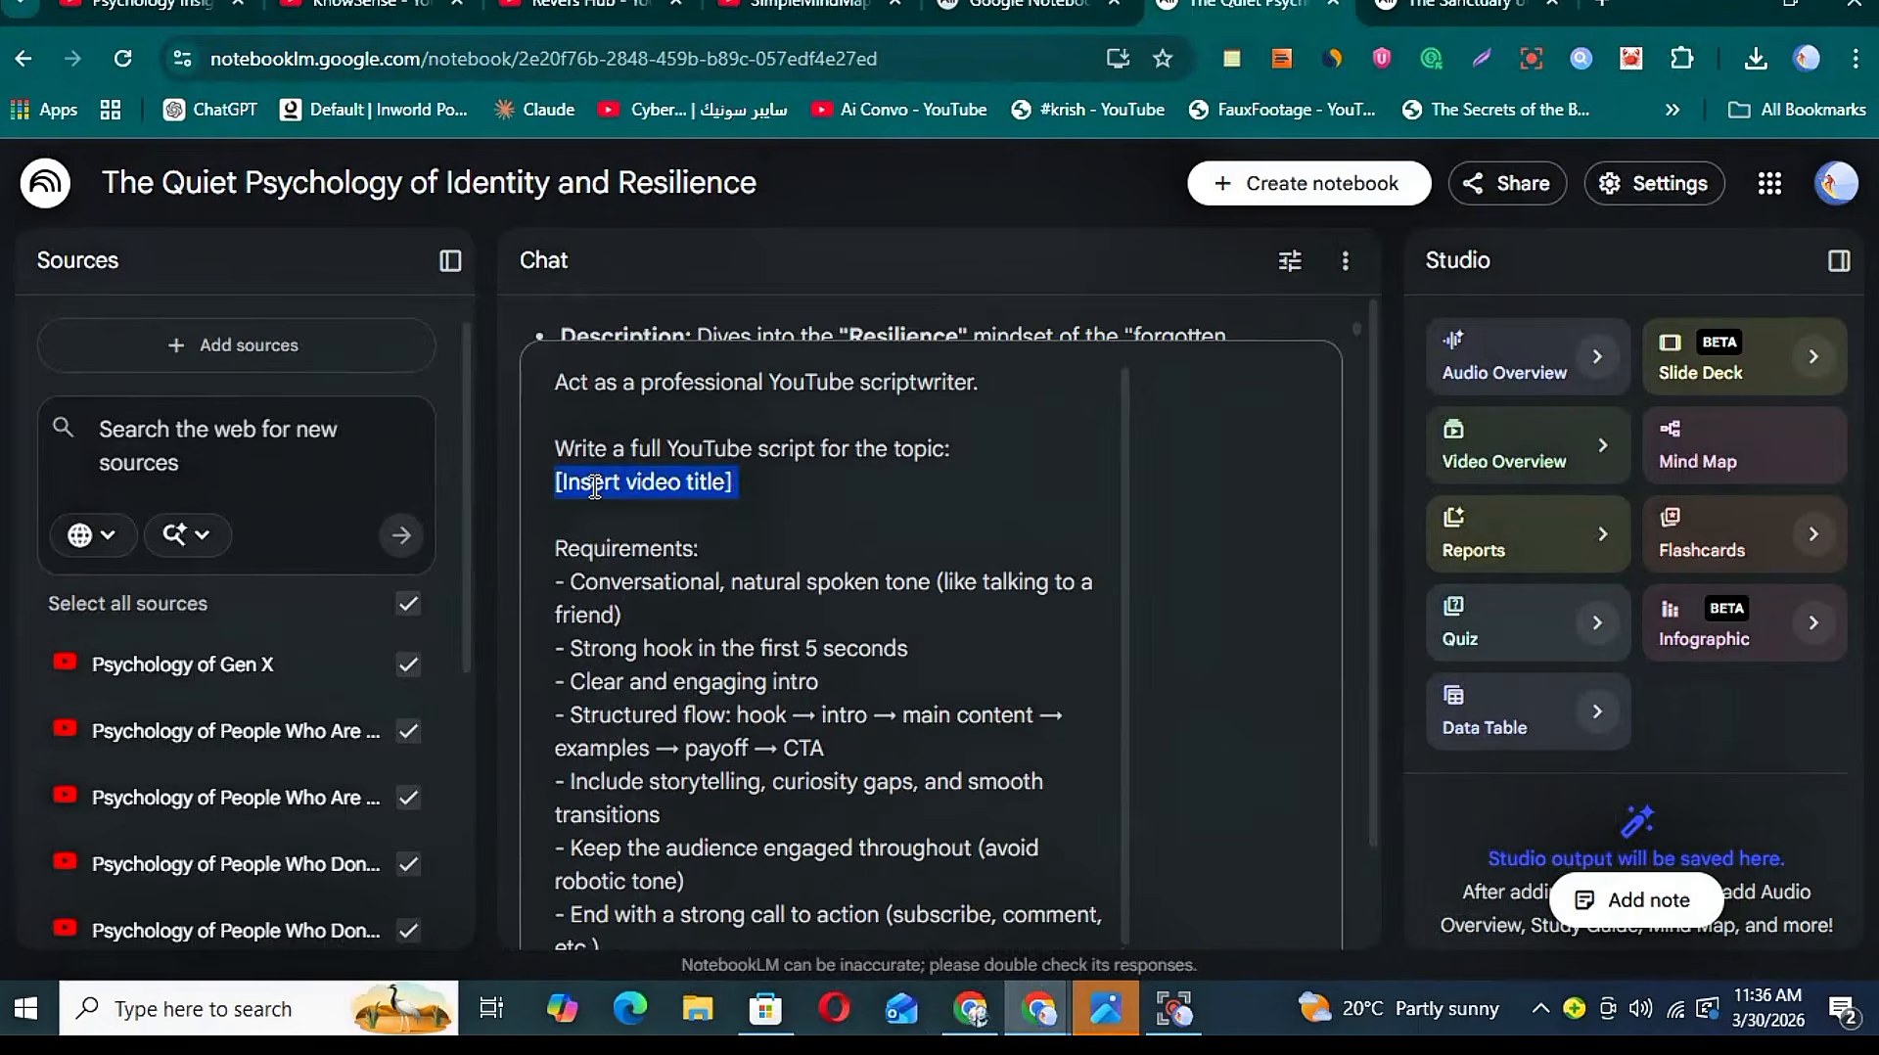
key(super+v)
click(629, 460)
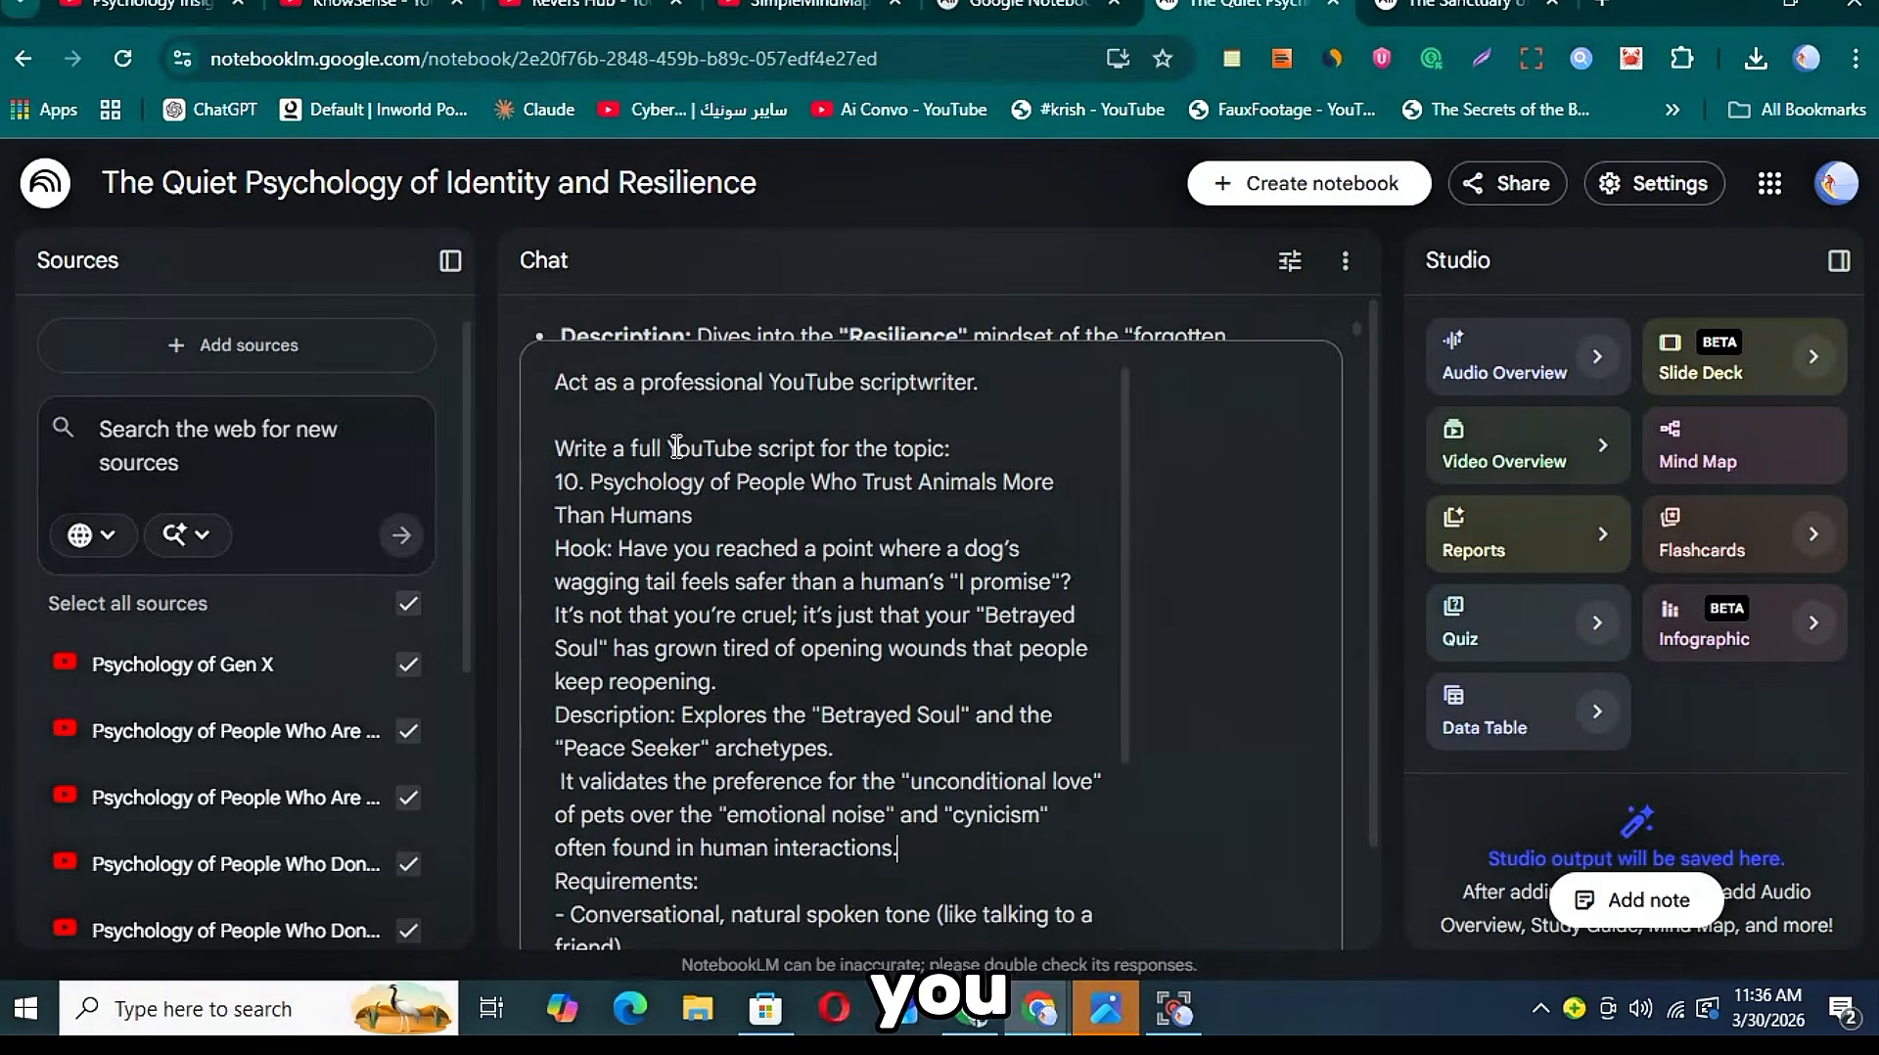
scroll(852, 616, down, 4)
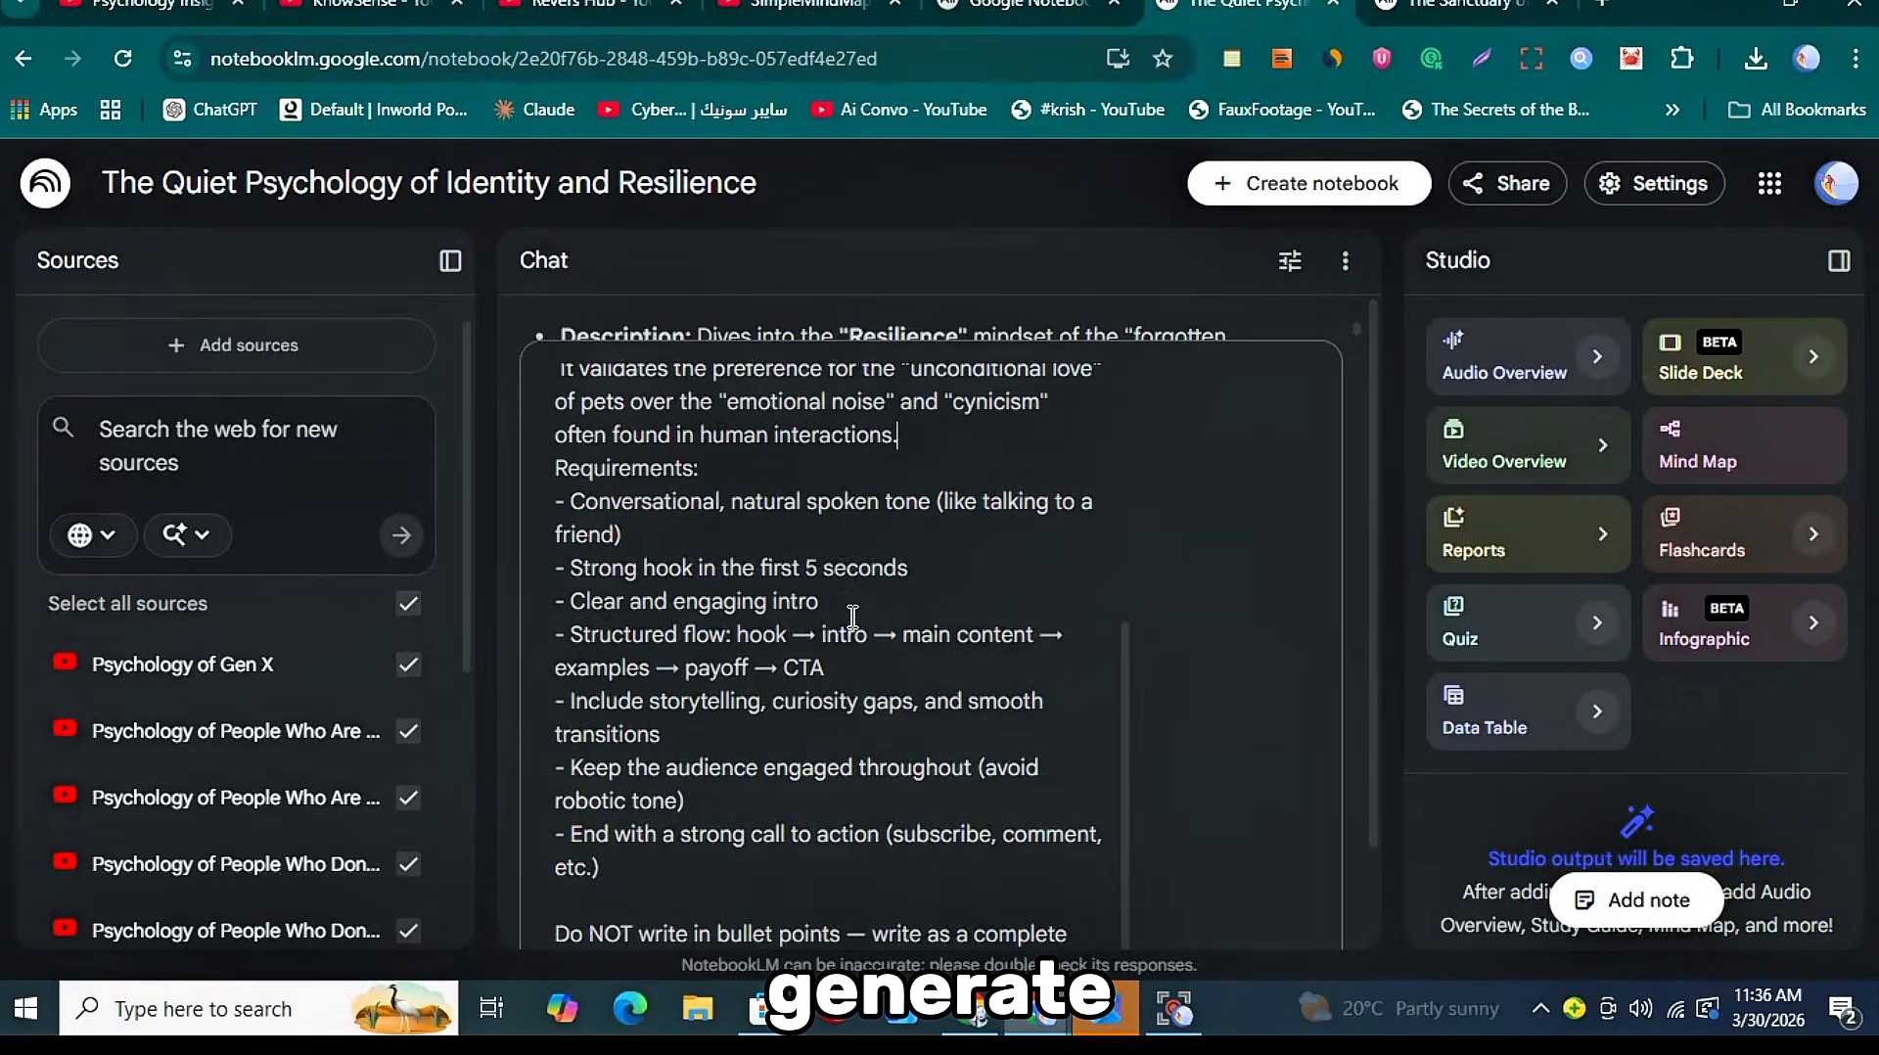
scroll(970, 671, down, 1)
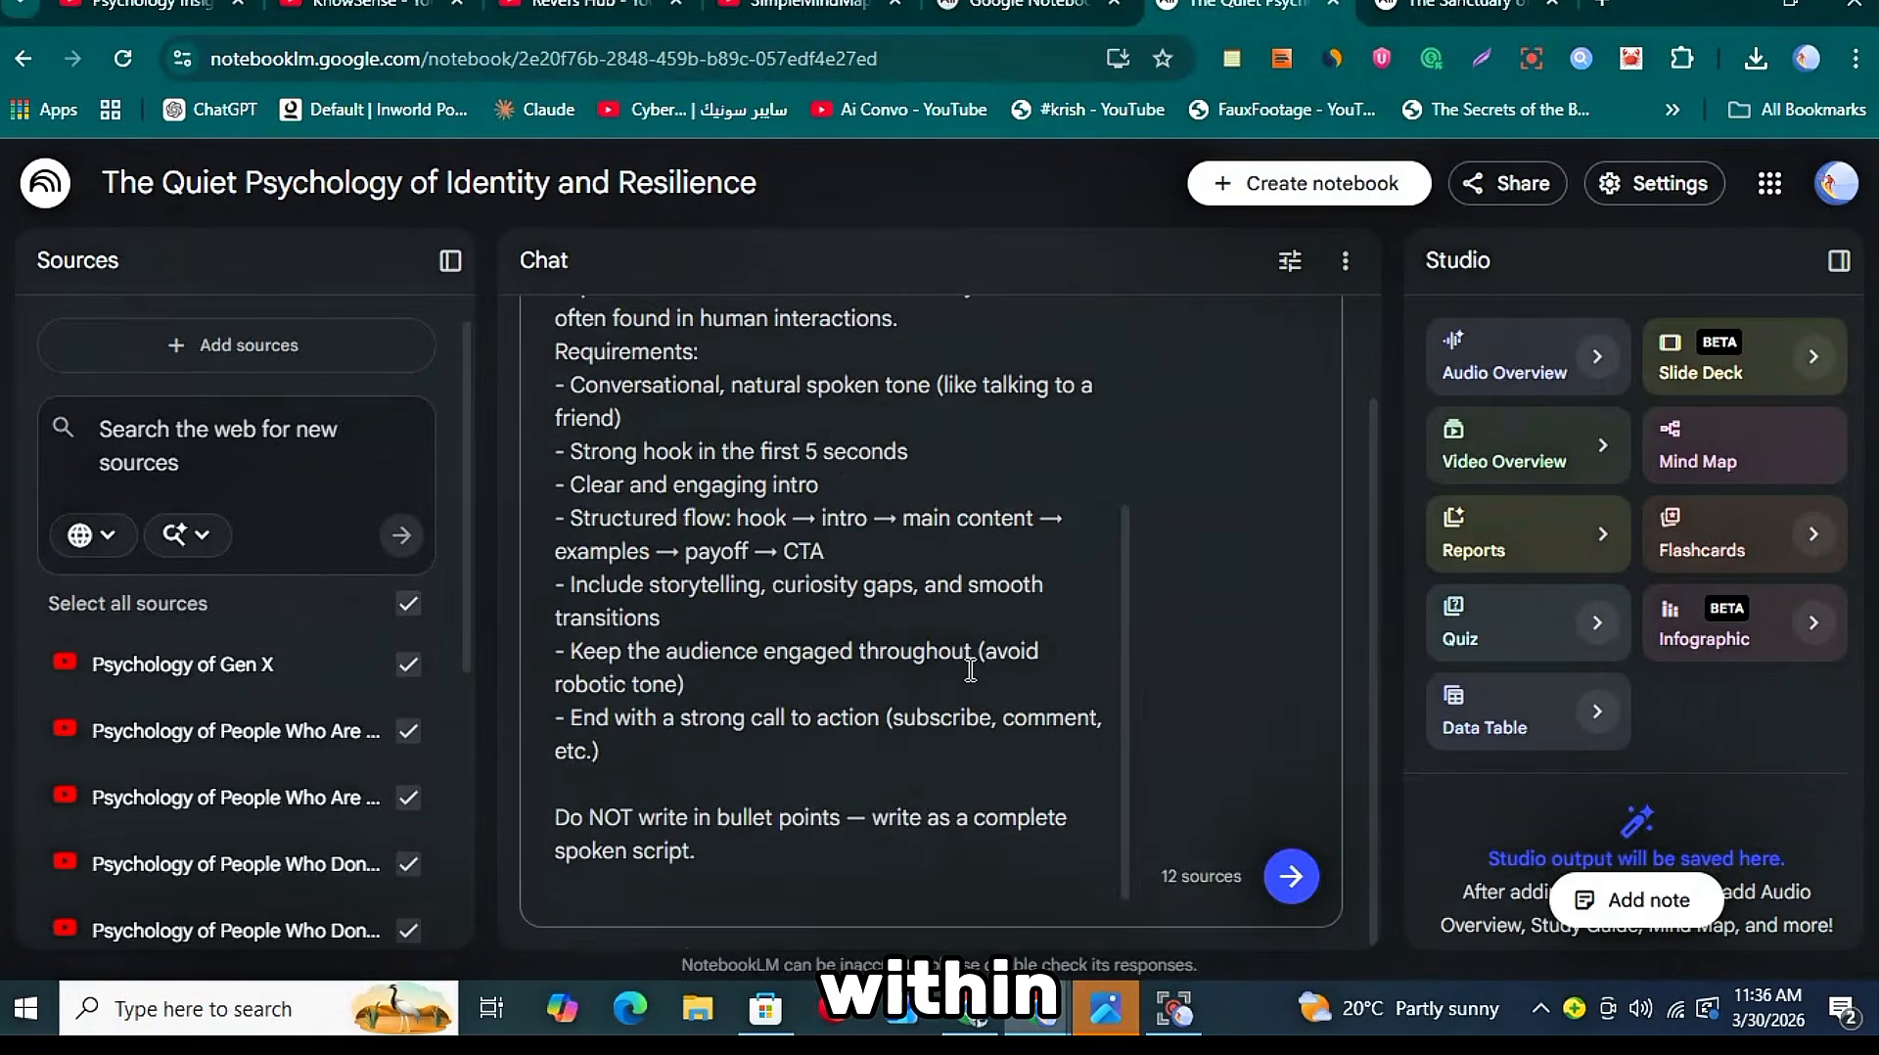
click(1292, 876)
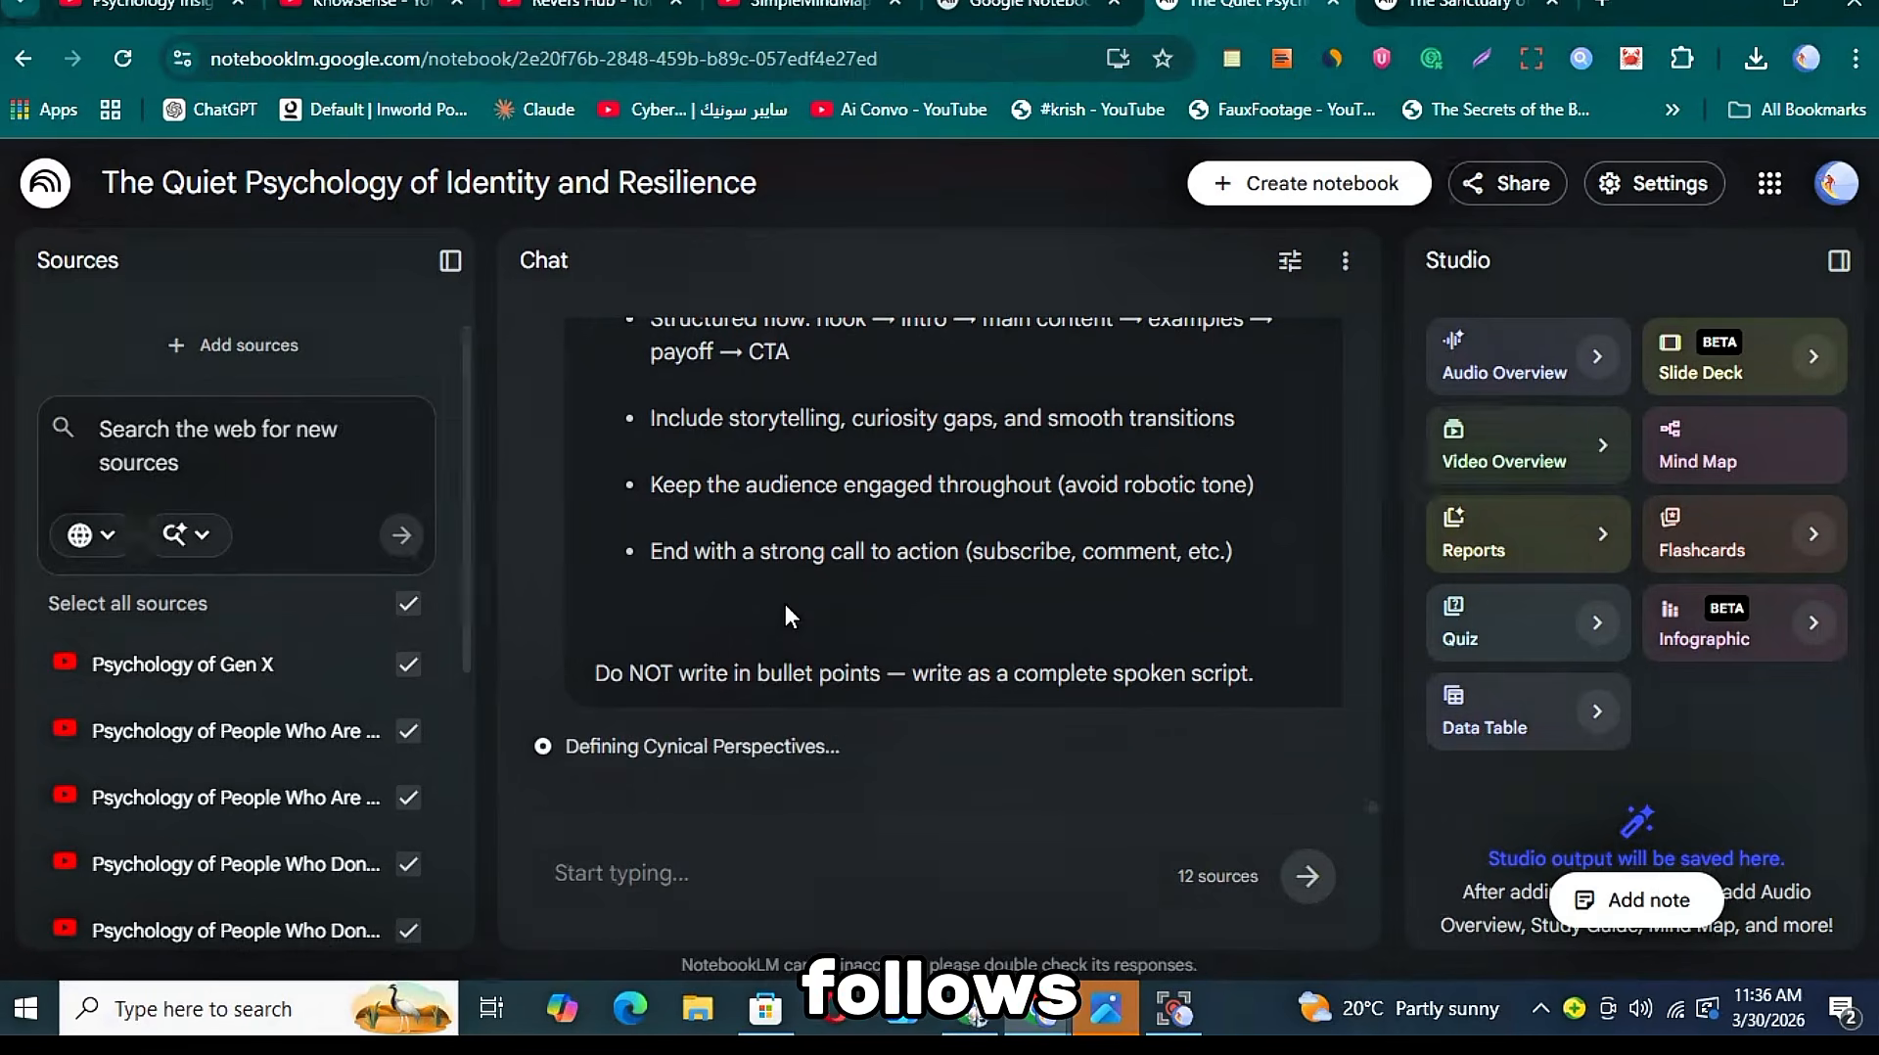
- Read through the generated video script from its opening hook to the closing call to action
scroll(785, 603, down, 2)
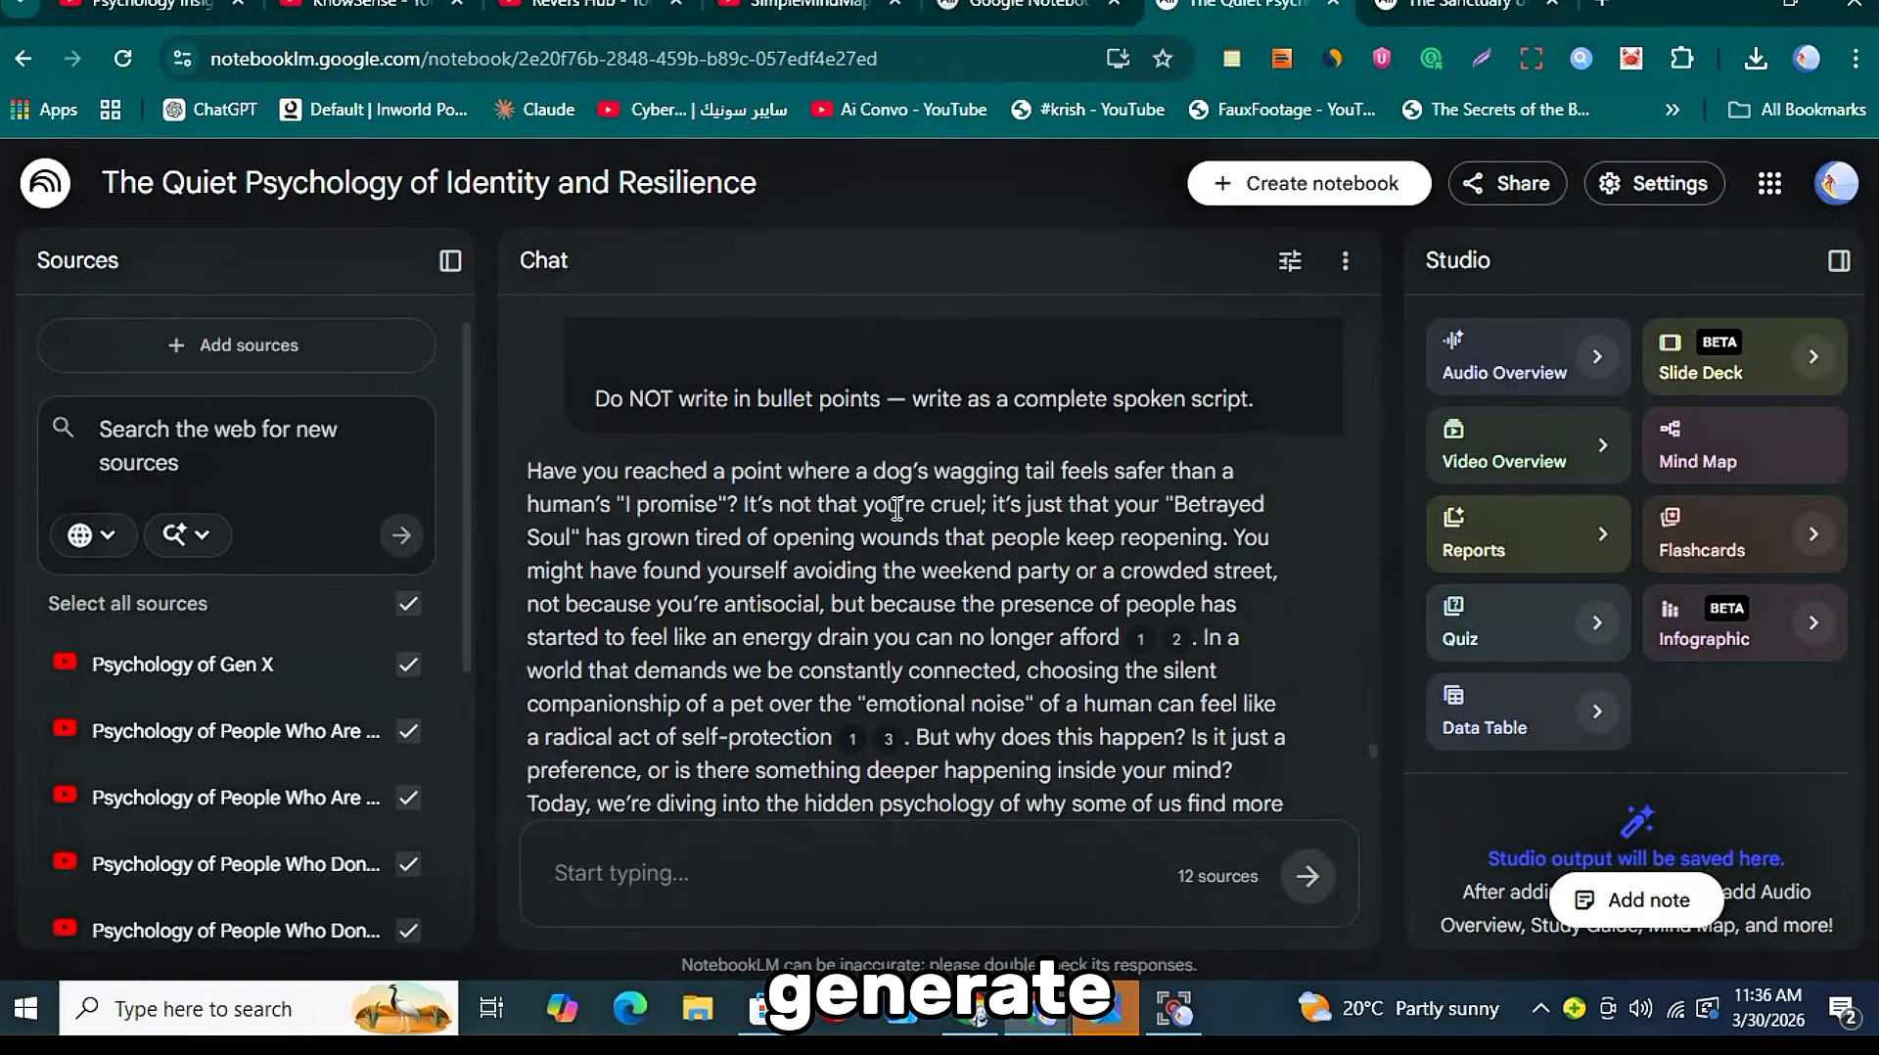
scroll(897, 508, down, 15)
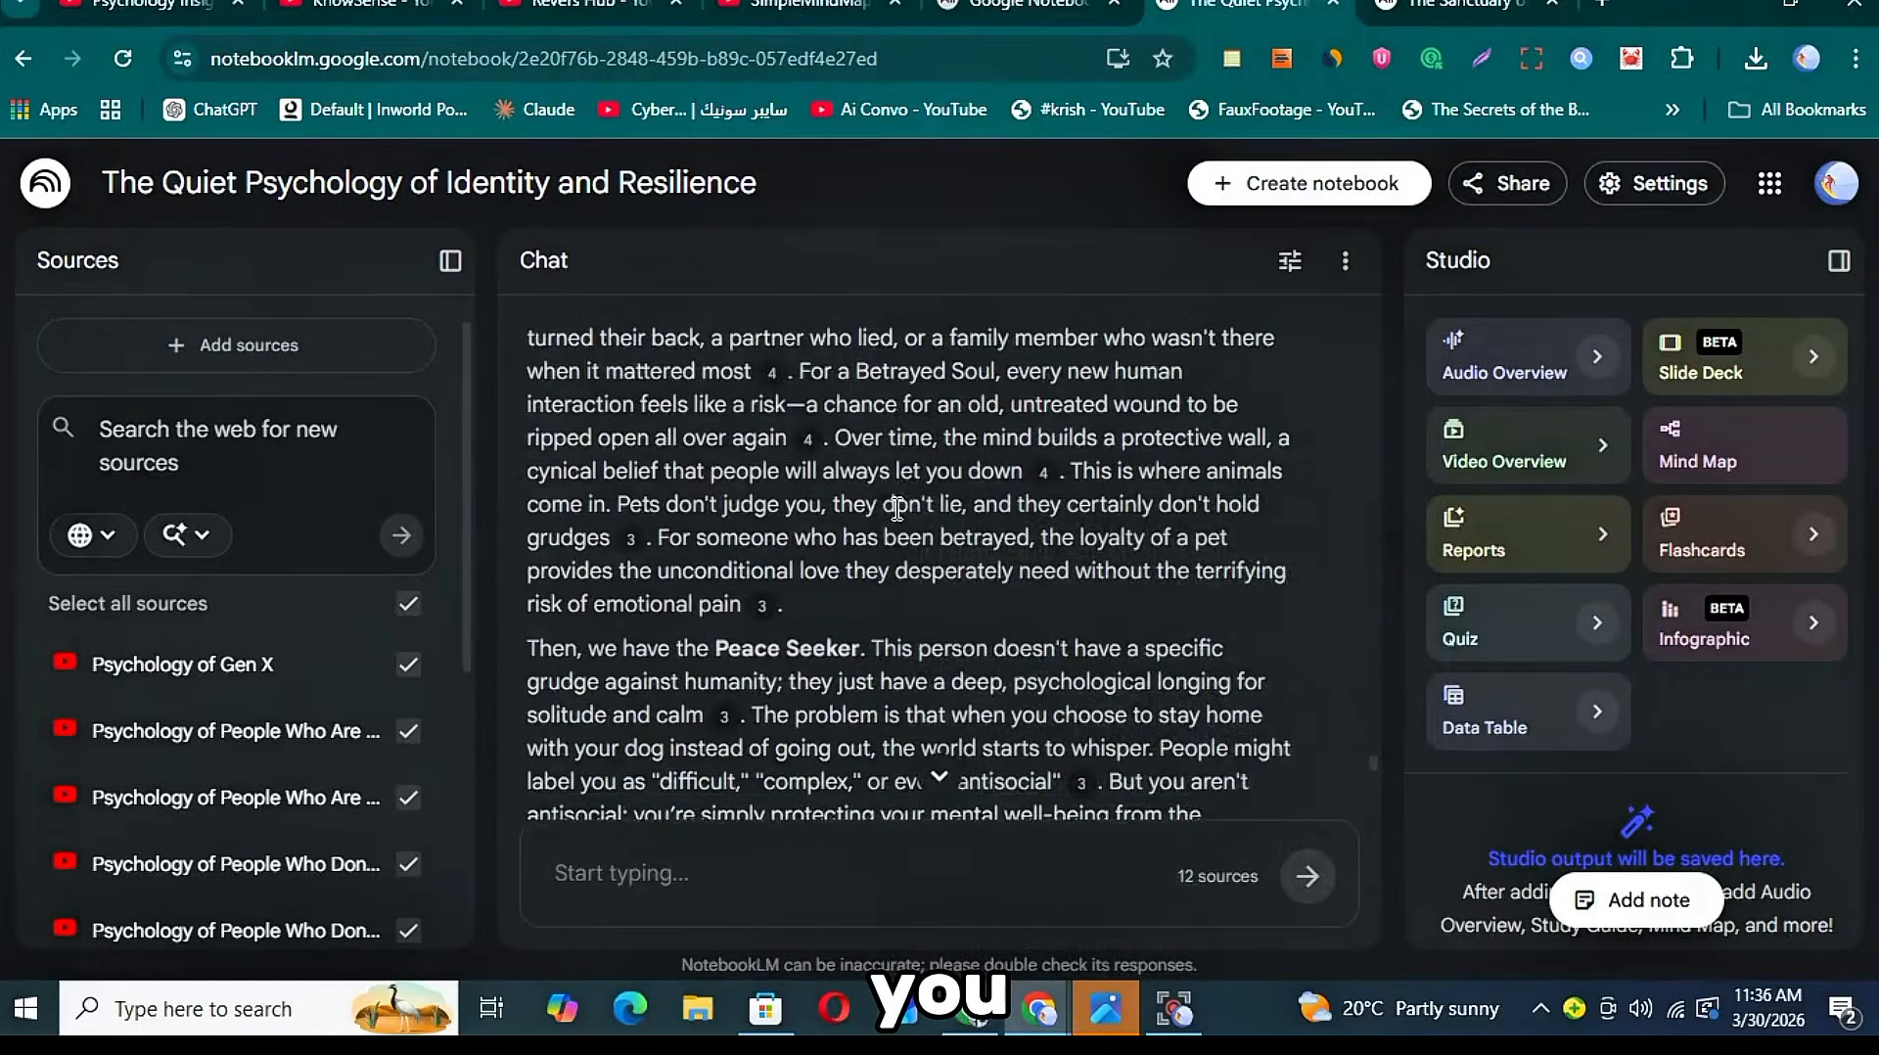
scroll(896, 508, down, 5)
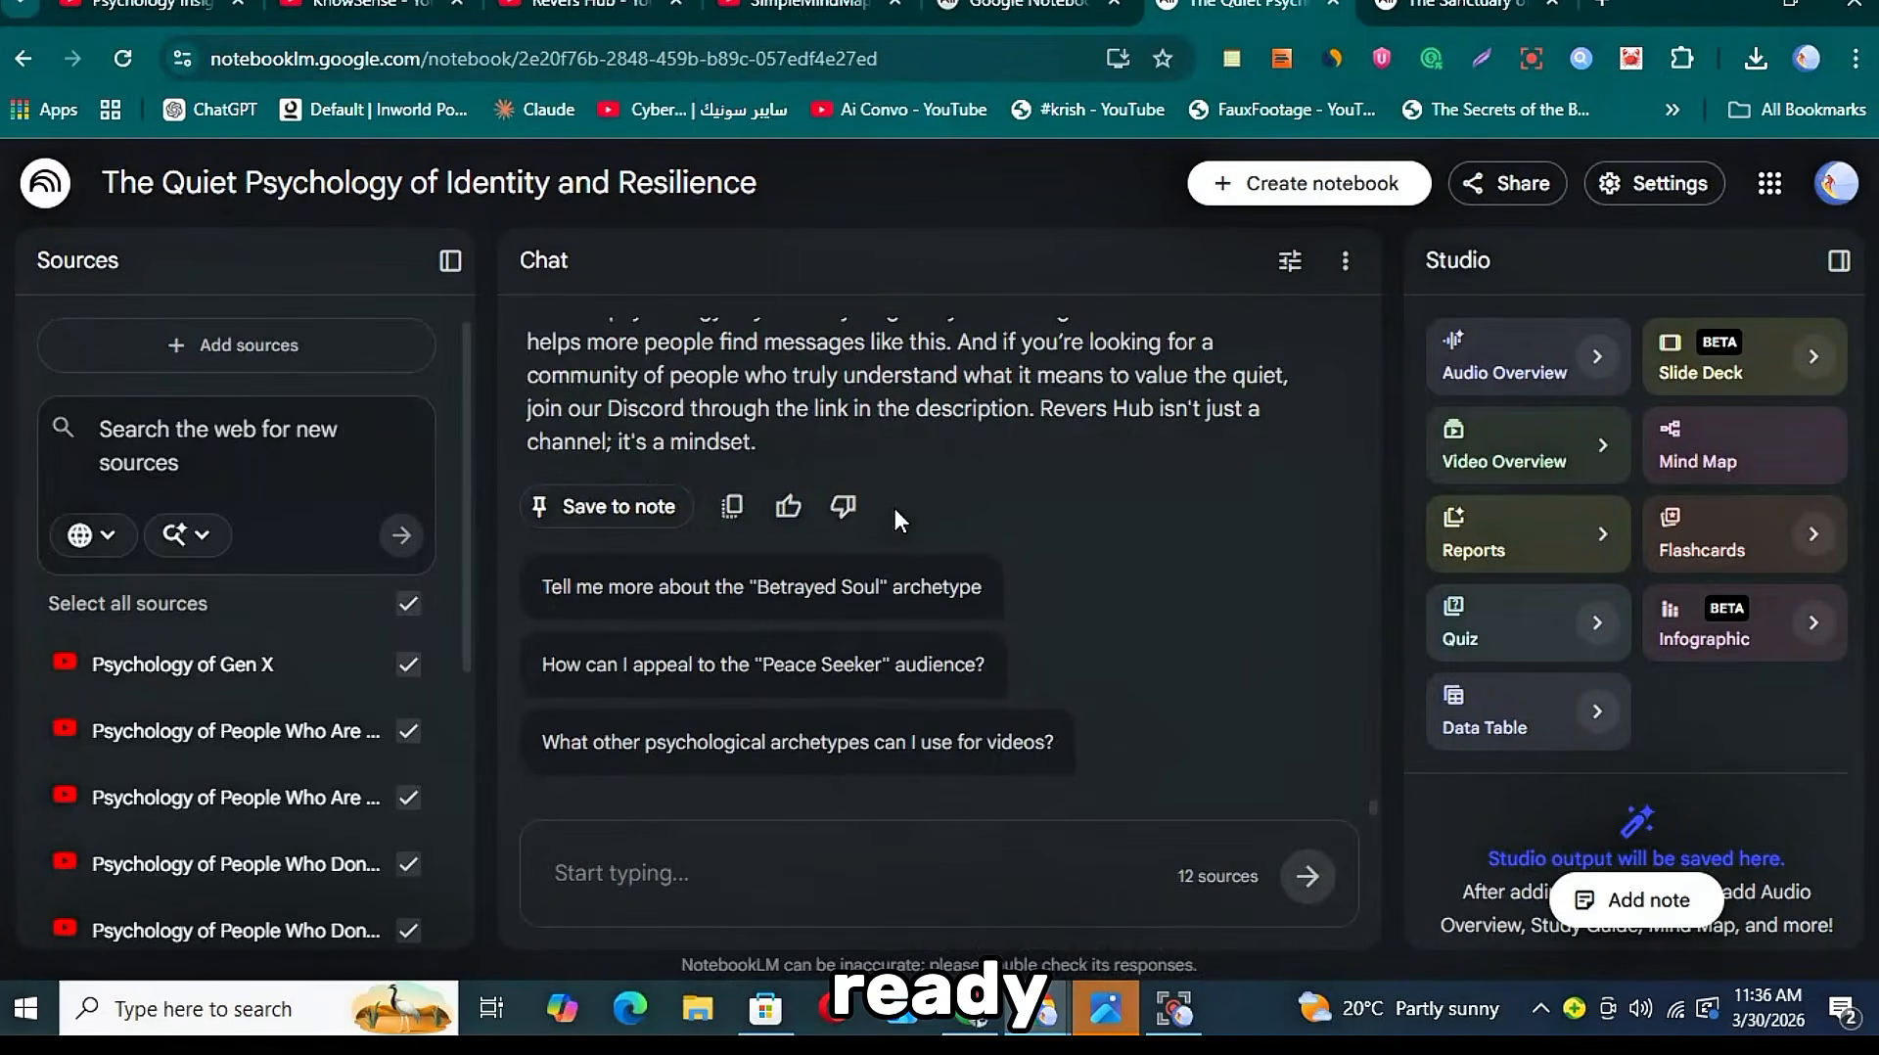
scroll(894, 508, up, 3)
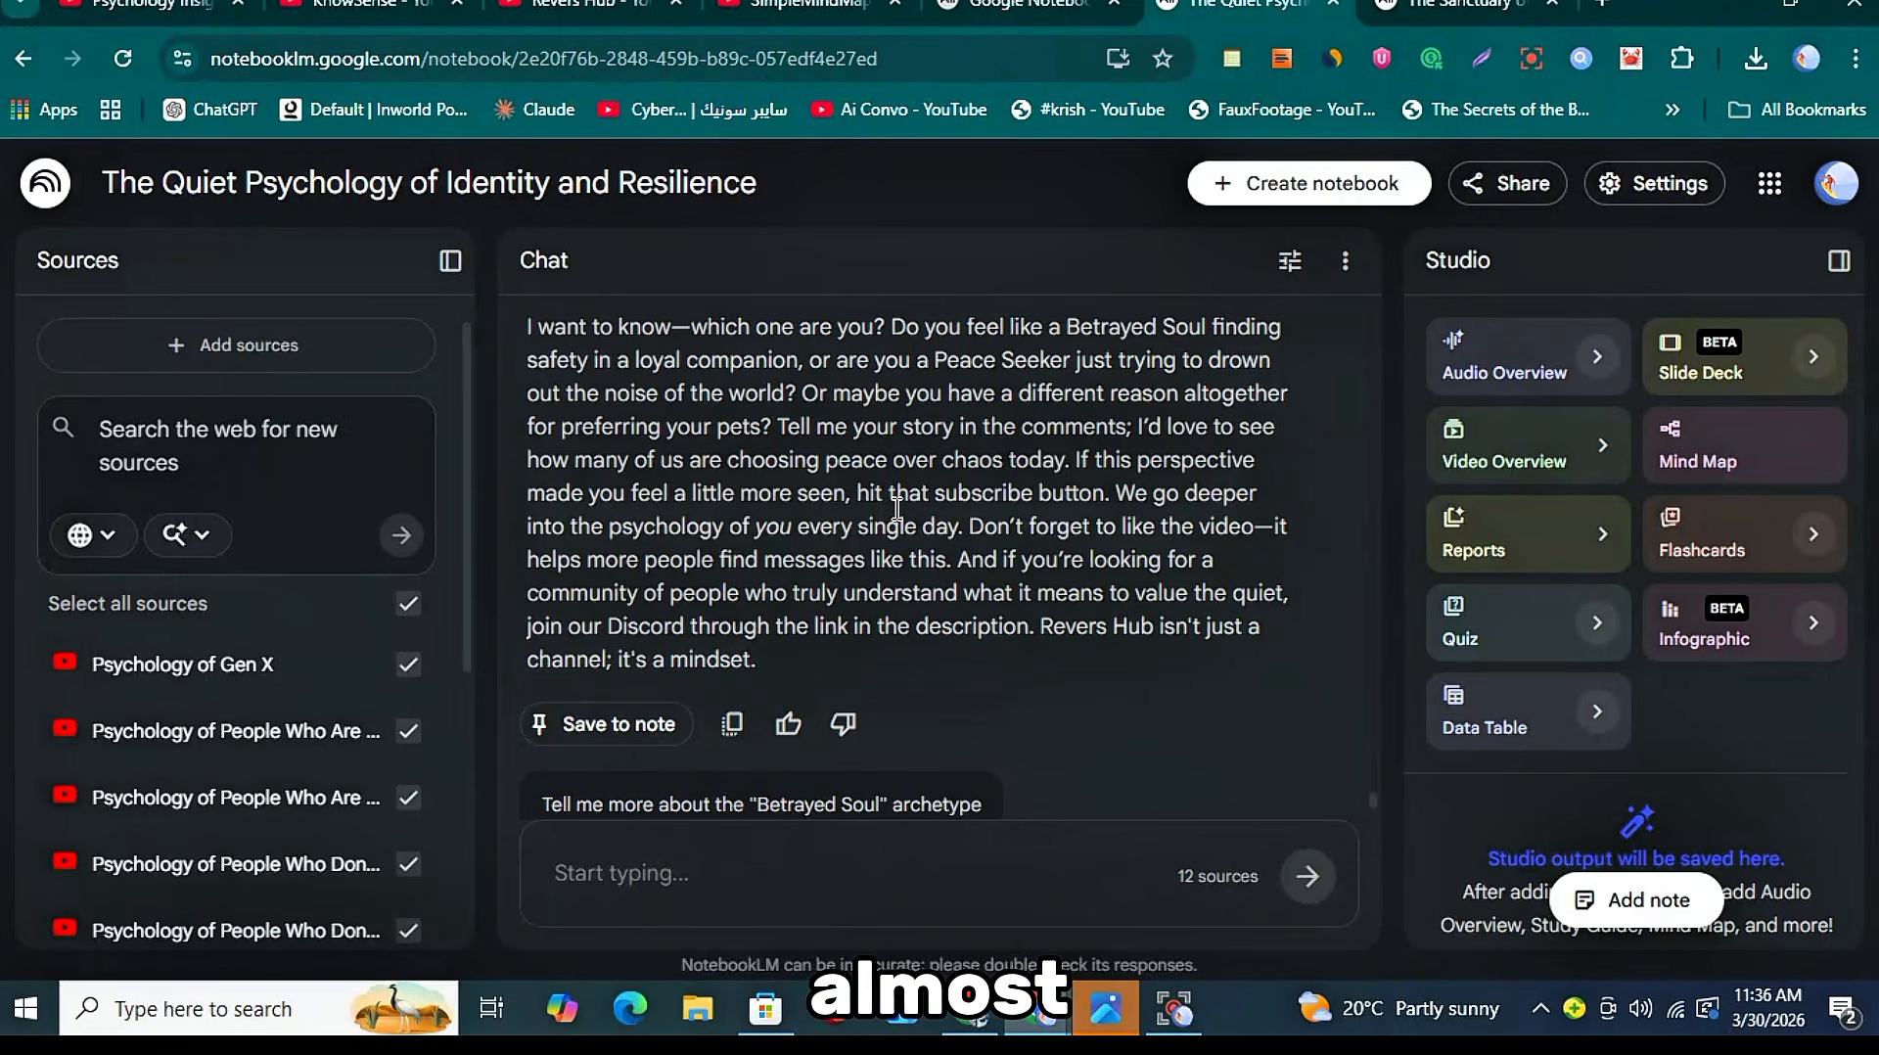
scroll(930, 584, up, 2)
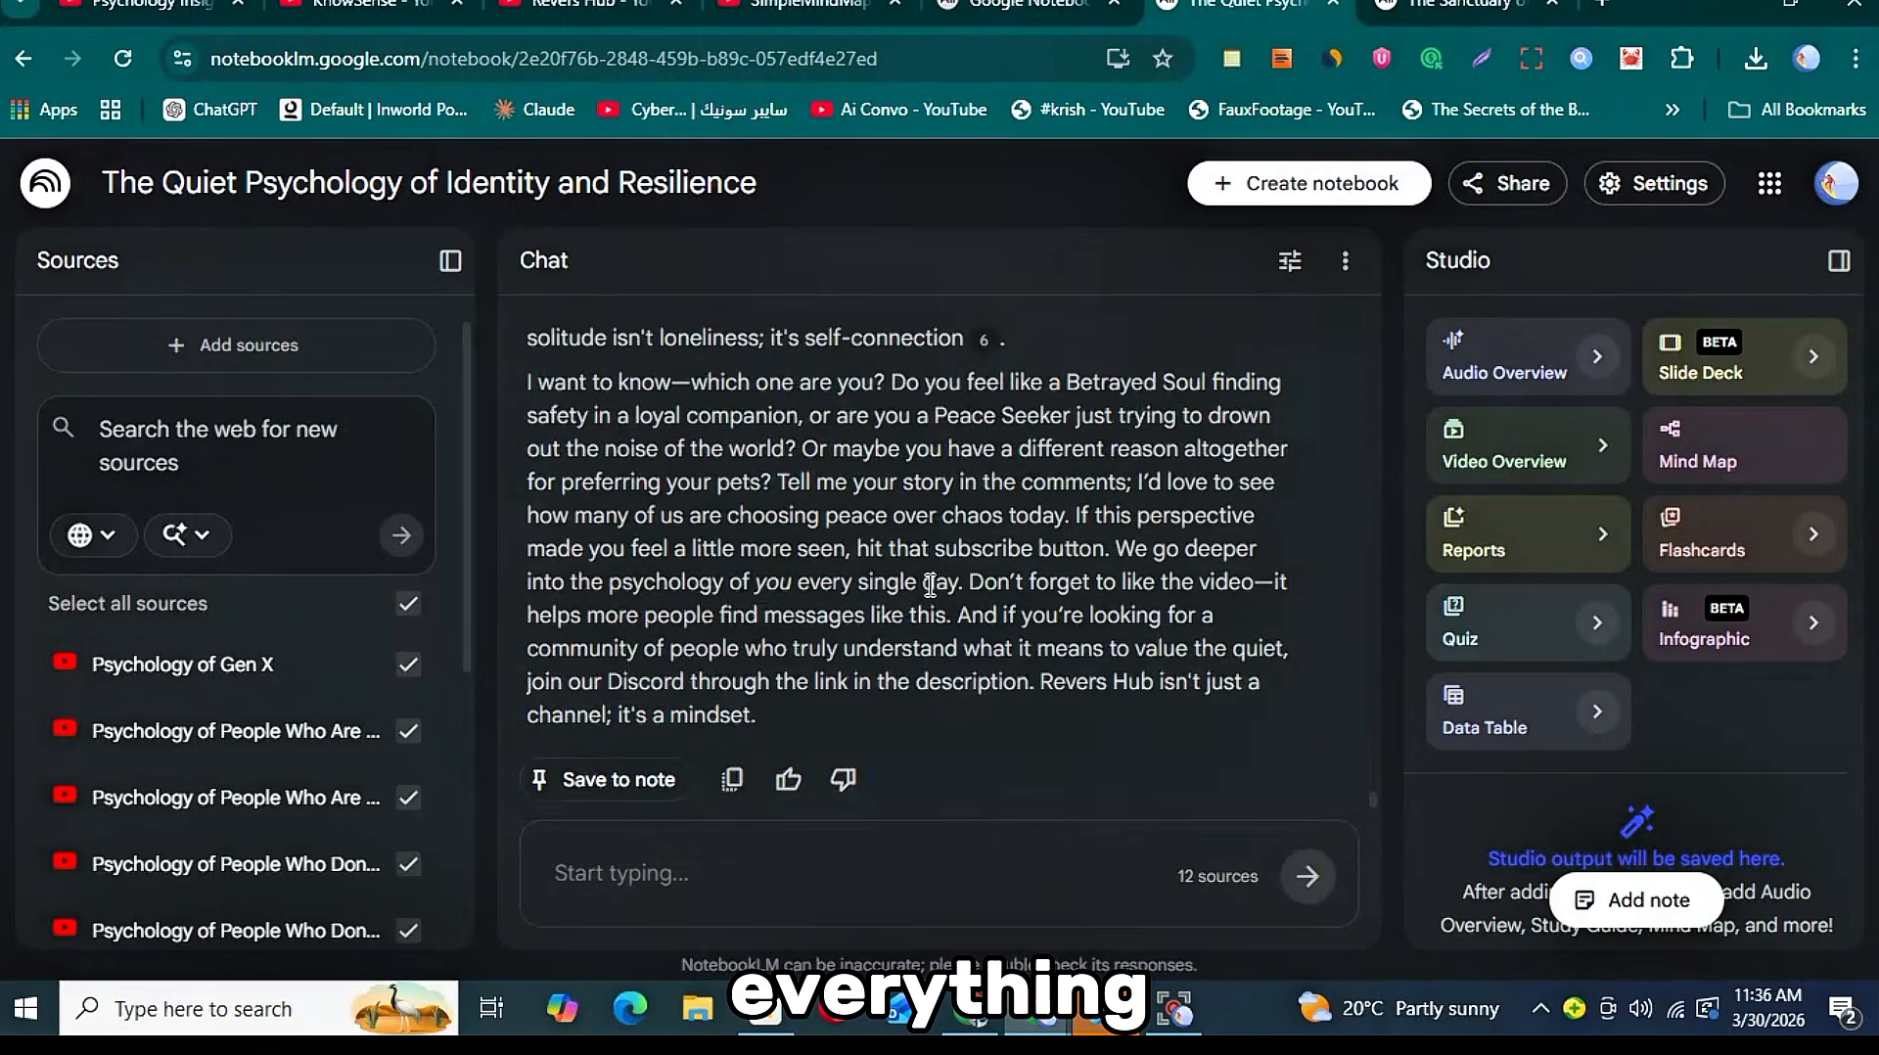
scroll(930, 584, up, 10)
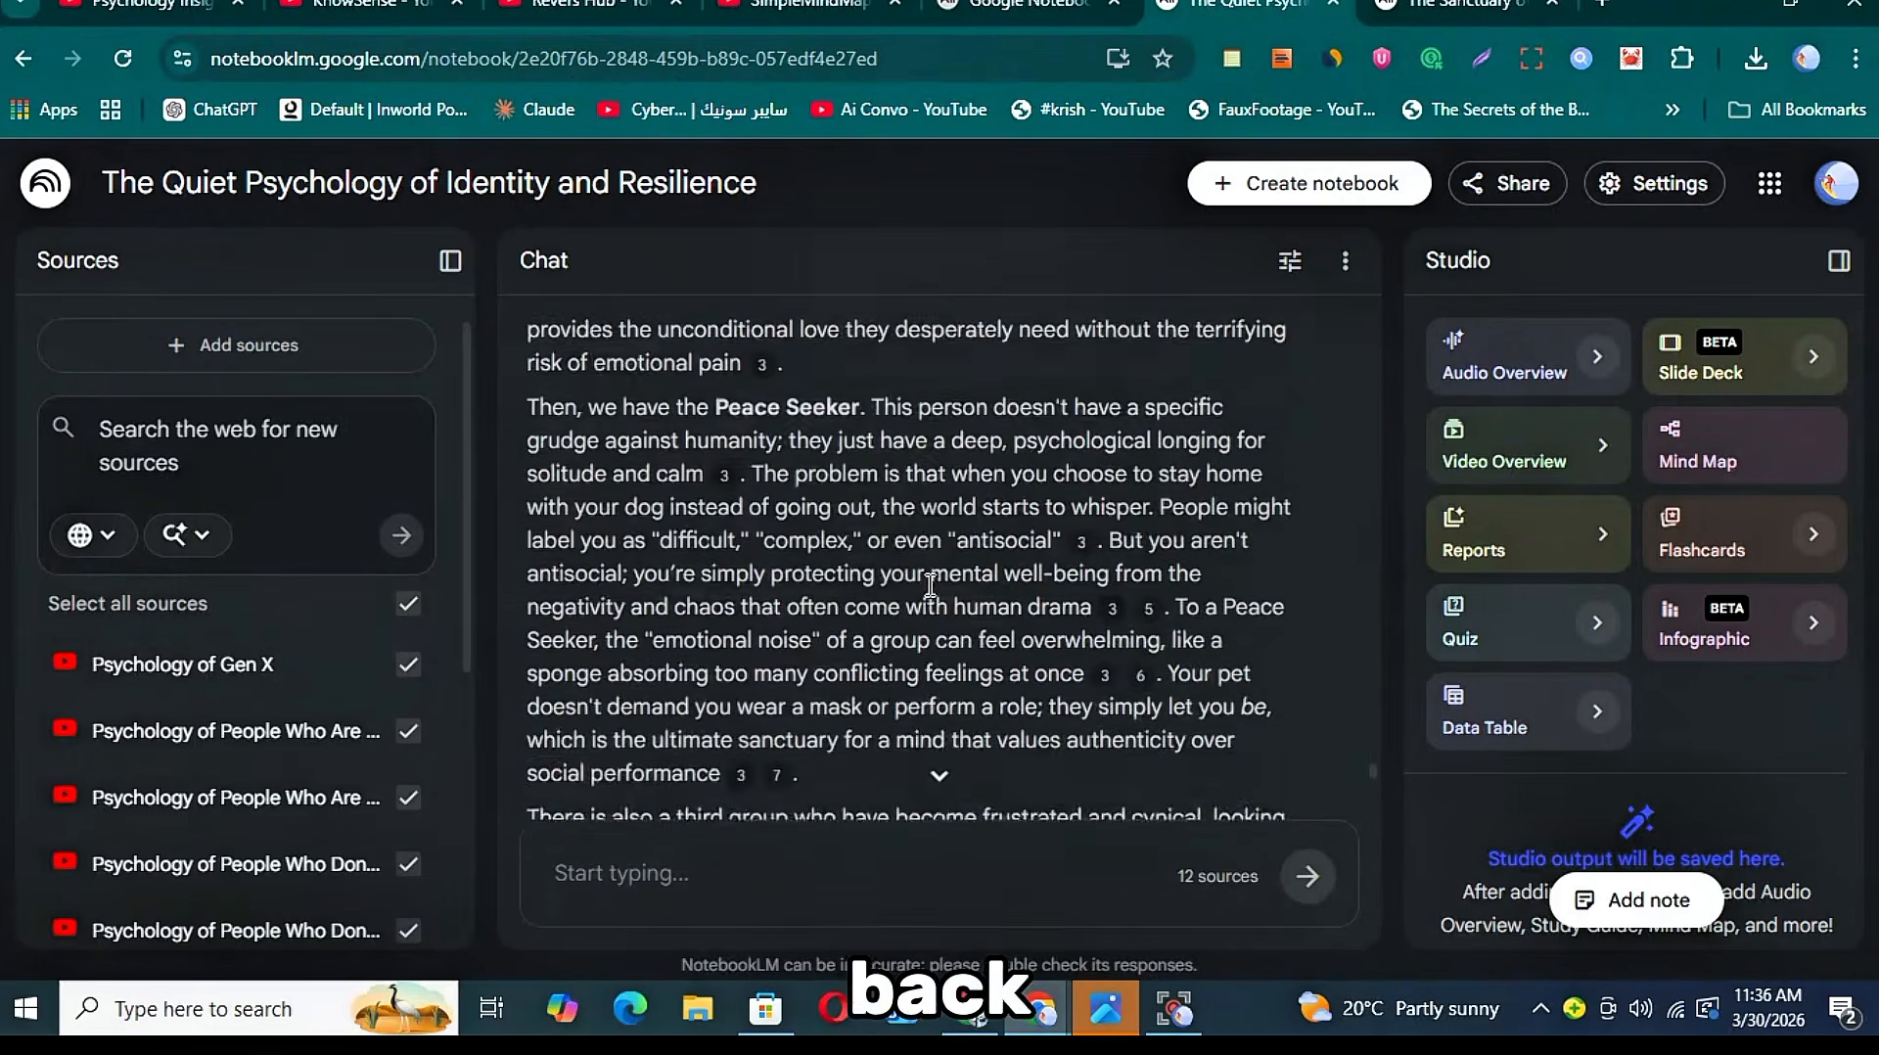
scroll(930, 584, up, 10)
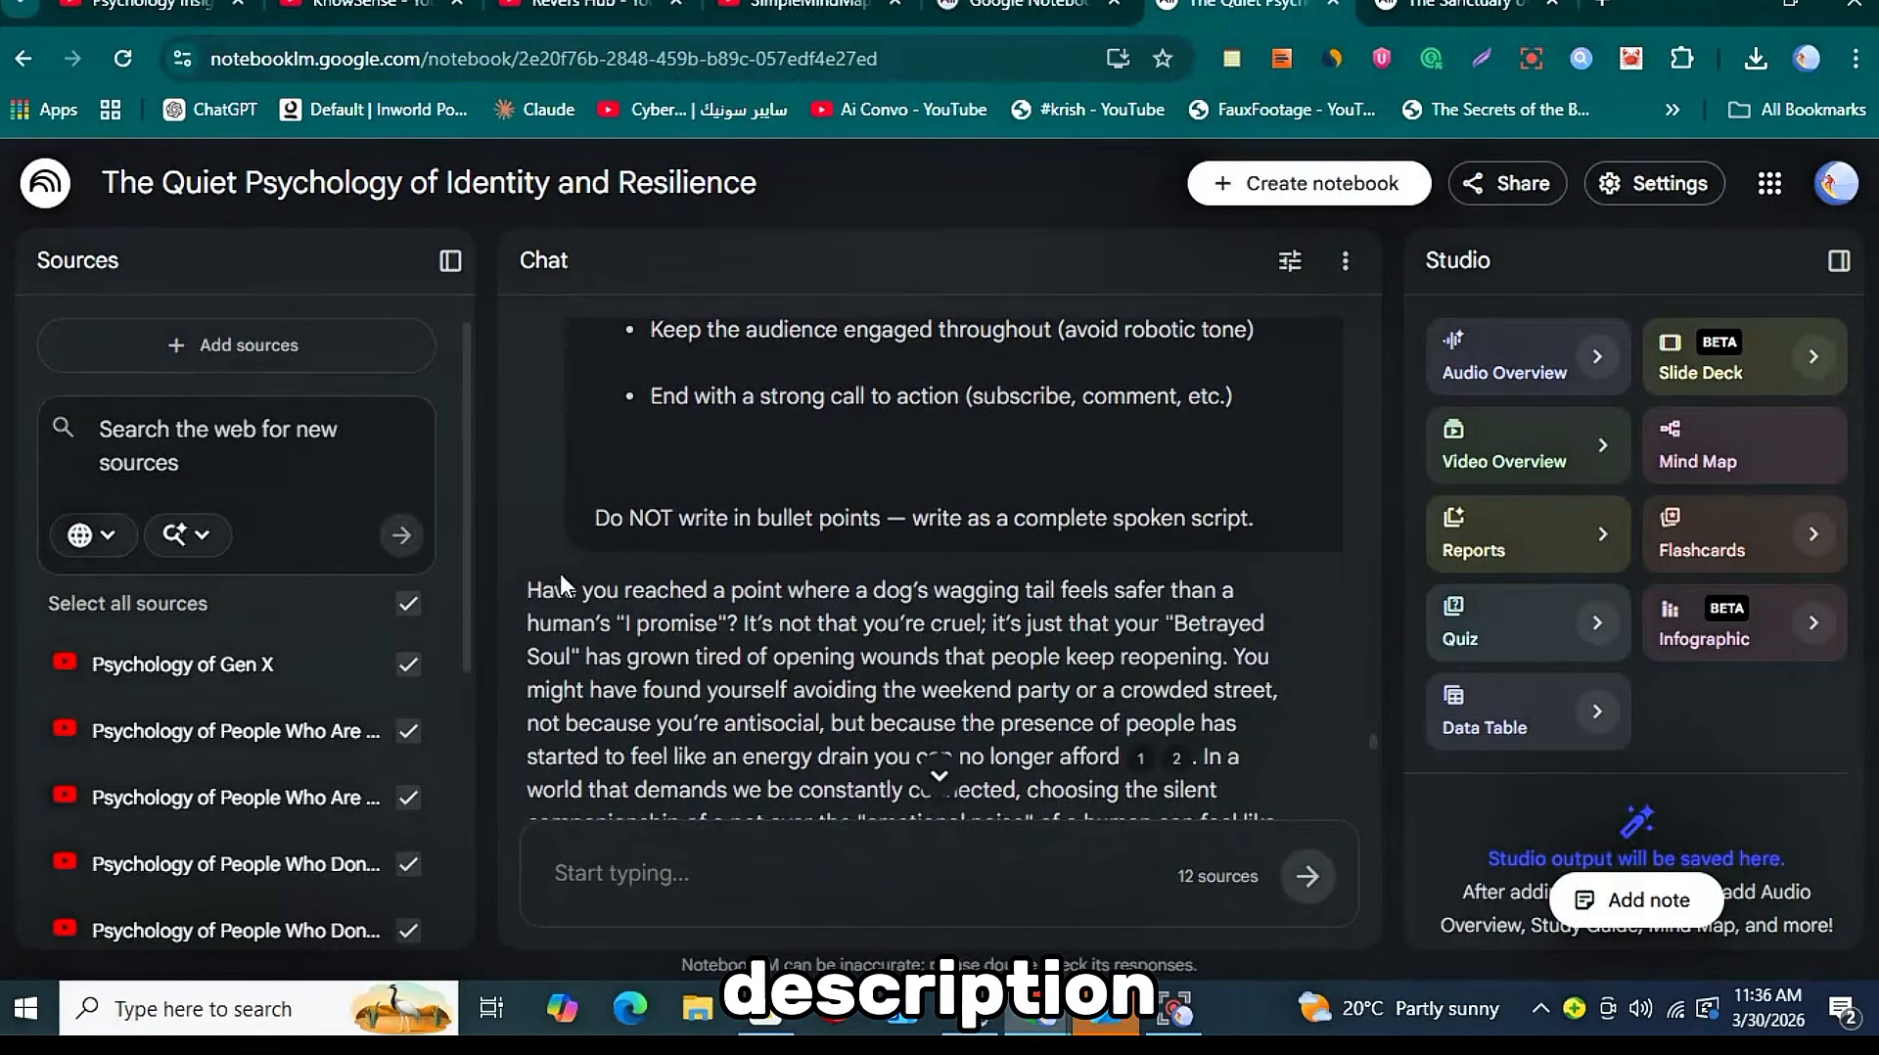
- Select the entire generated script in the chat, from the opening hook to the final line, and copy it
drag(529, 587, 847, 456)
scroll(844, 447, up, 2)
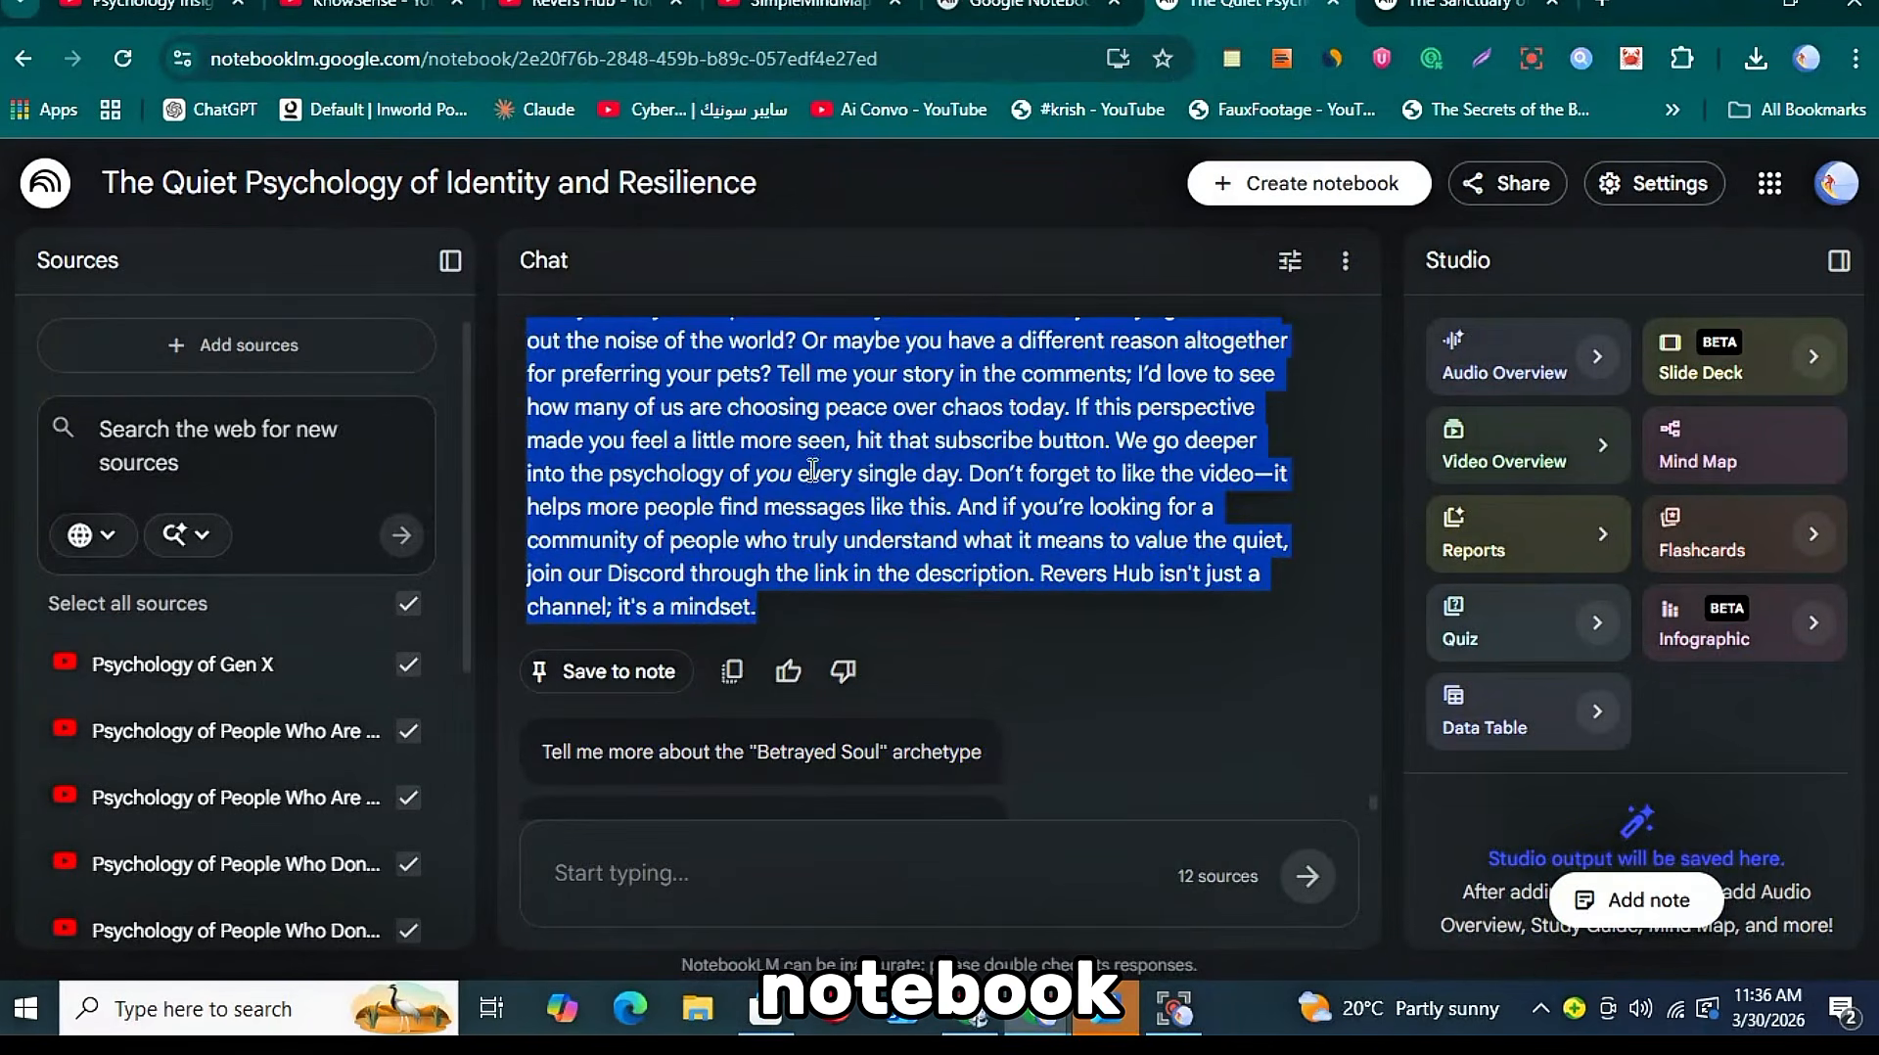
right_click(798, 477)
click(878, 512)
right_click(842, 489)
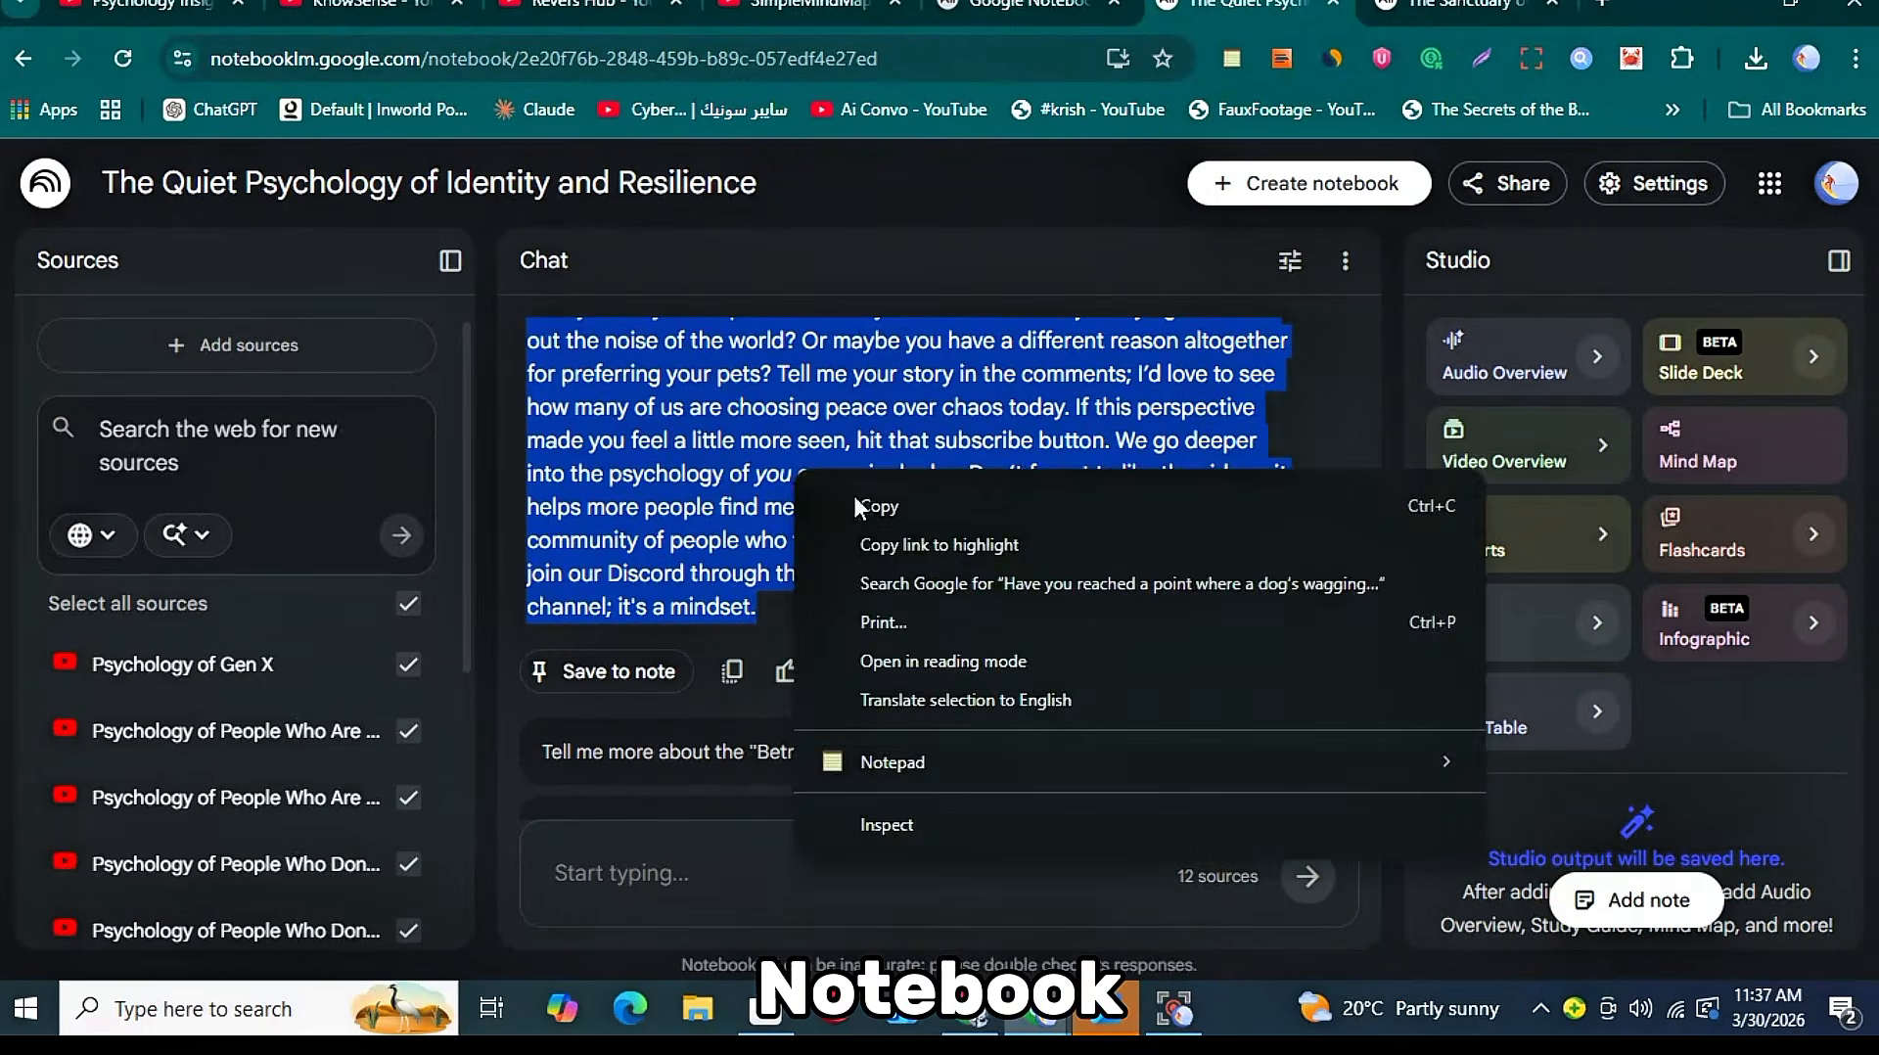
click(876, 506)
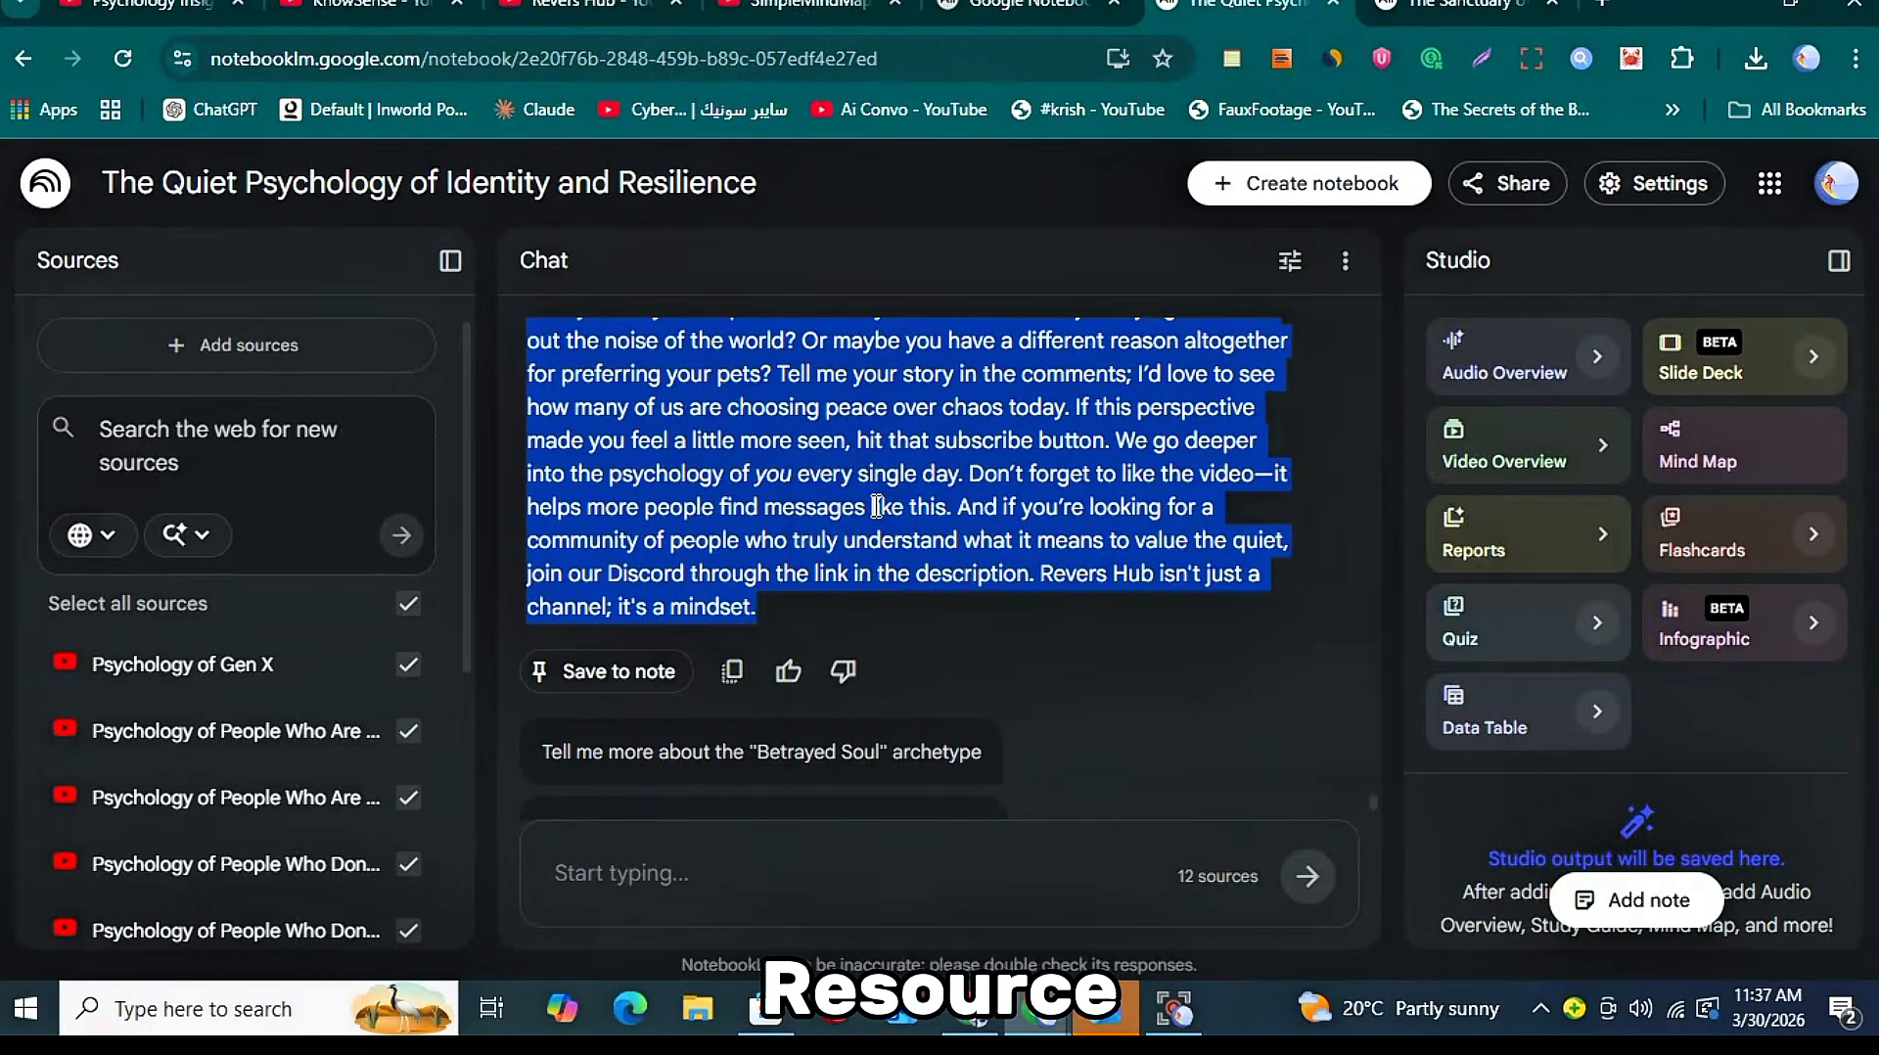
right_click(935, 526)
click(952, 550)
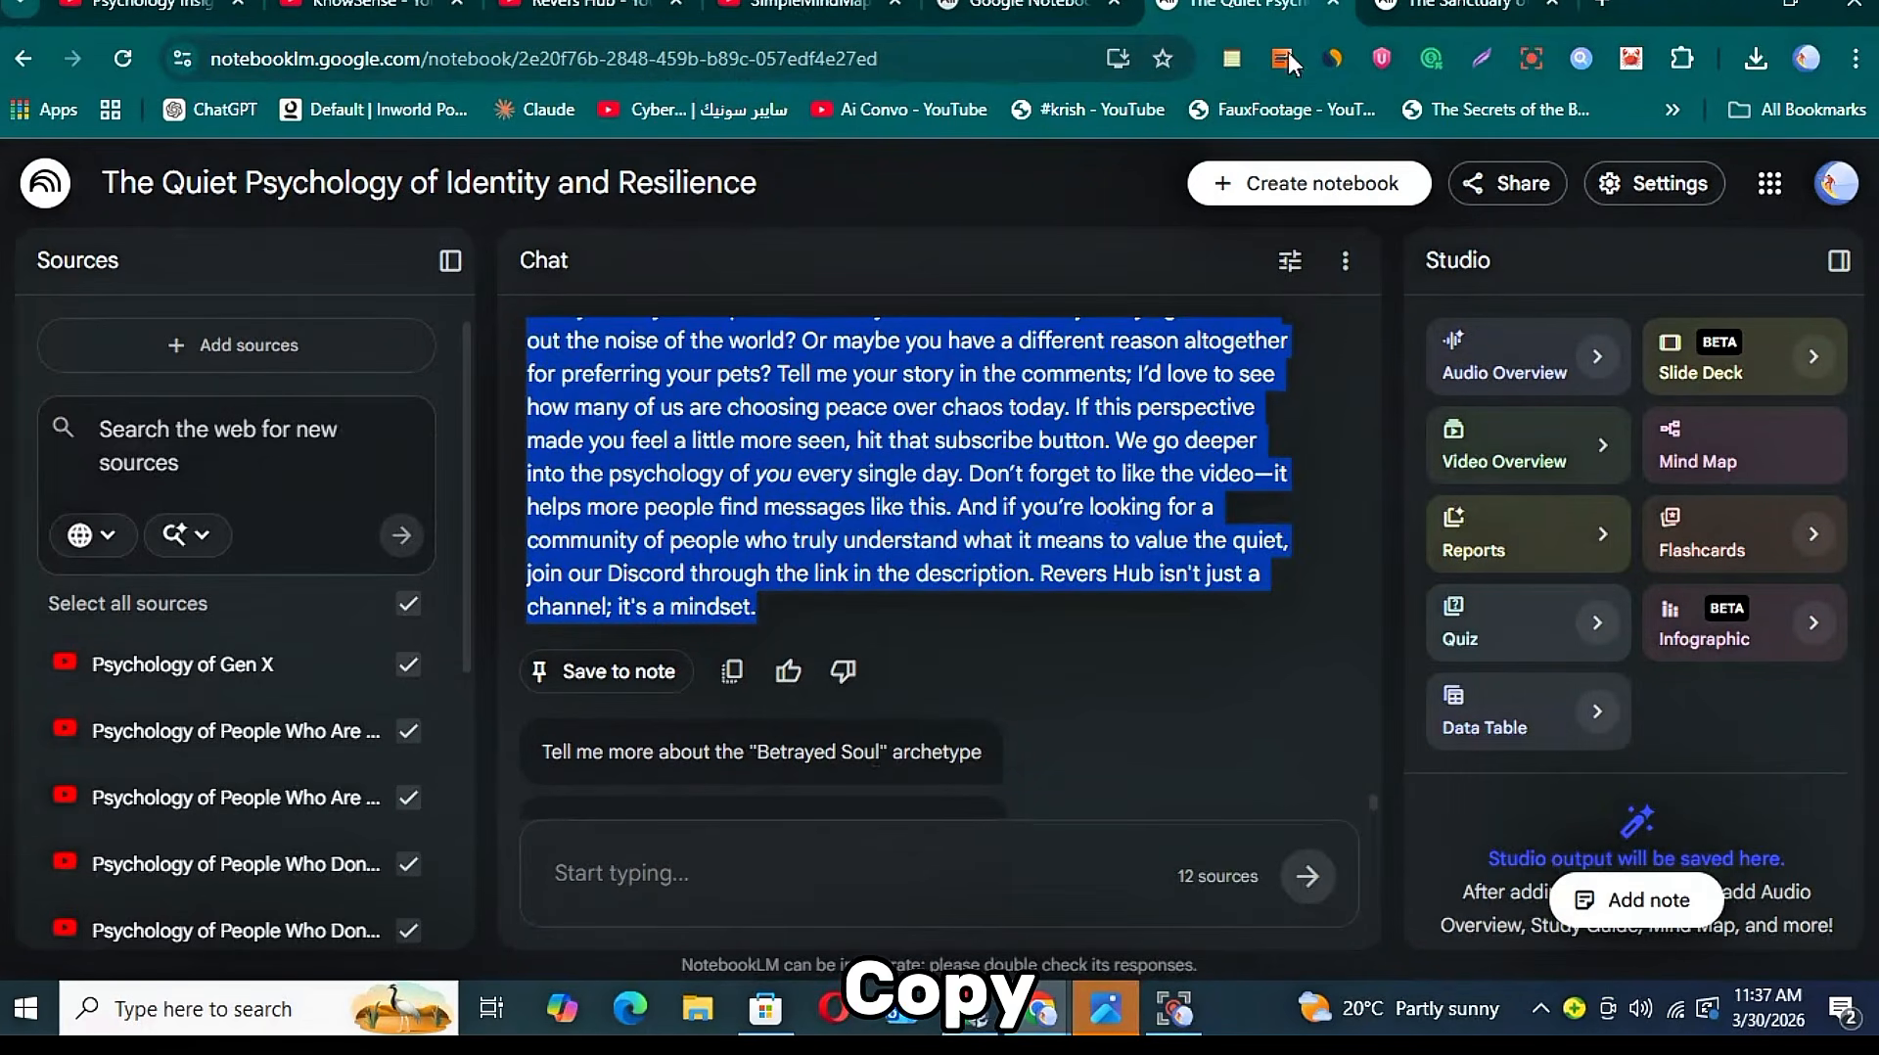
- Add the copied script to The Sanctuary of Silent Loyalty notebook as a second pasted-text source
key(ctrl+Tab)
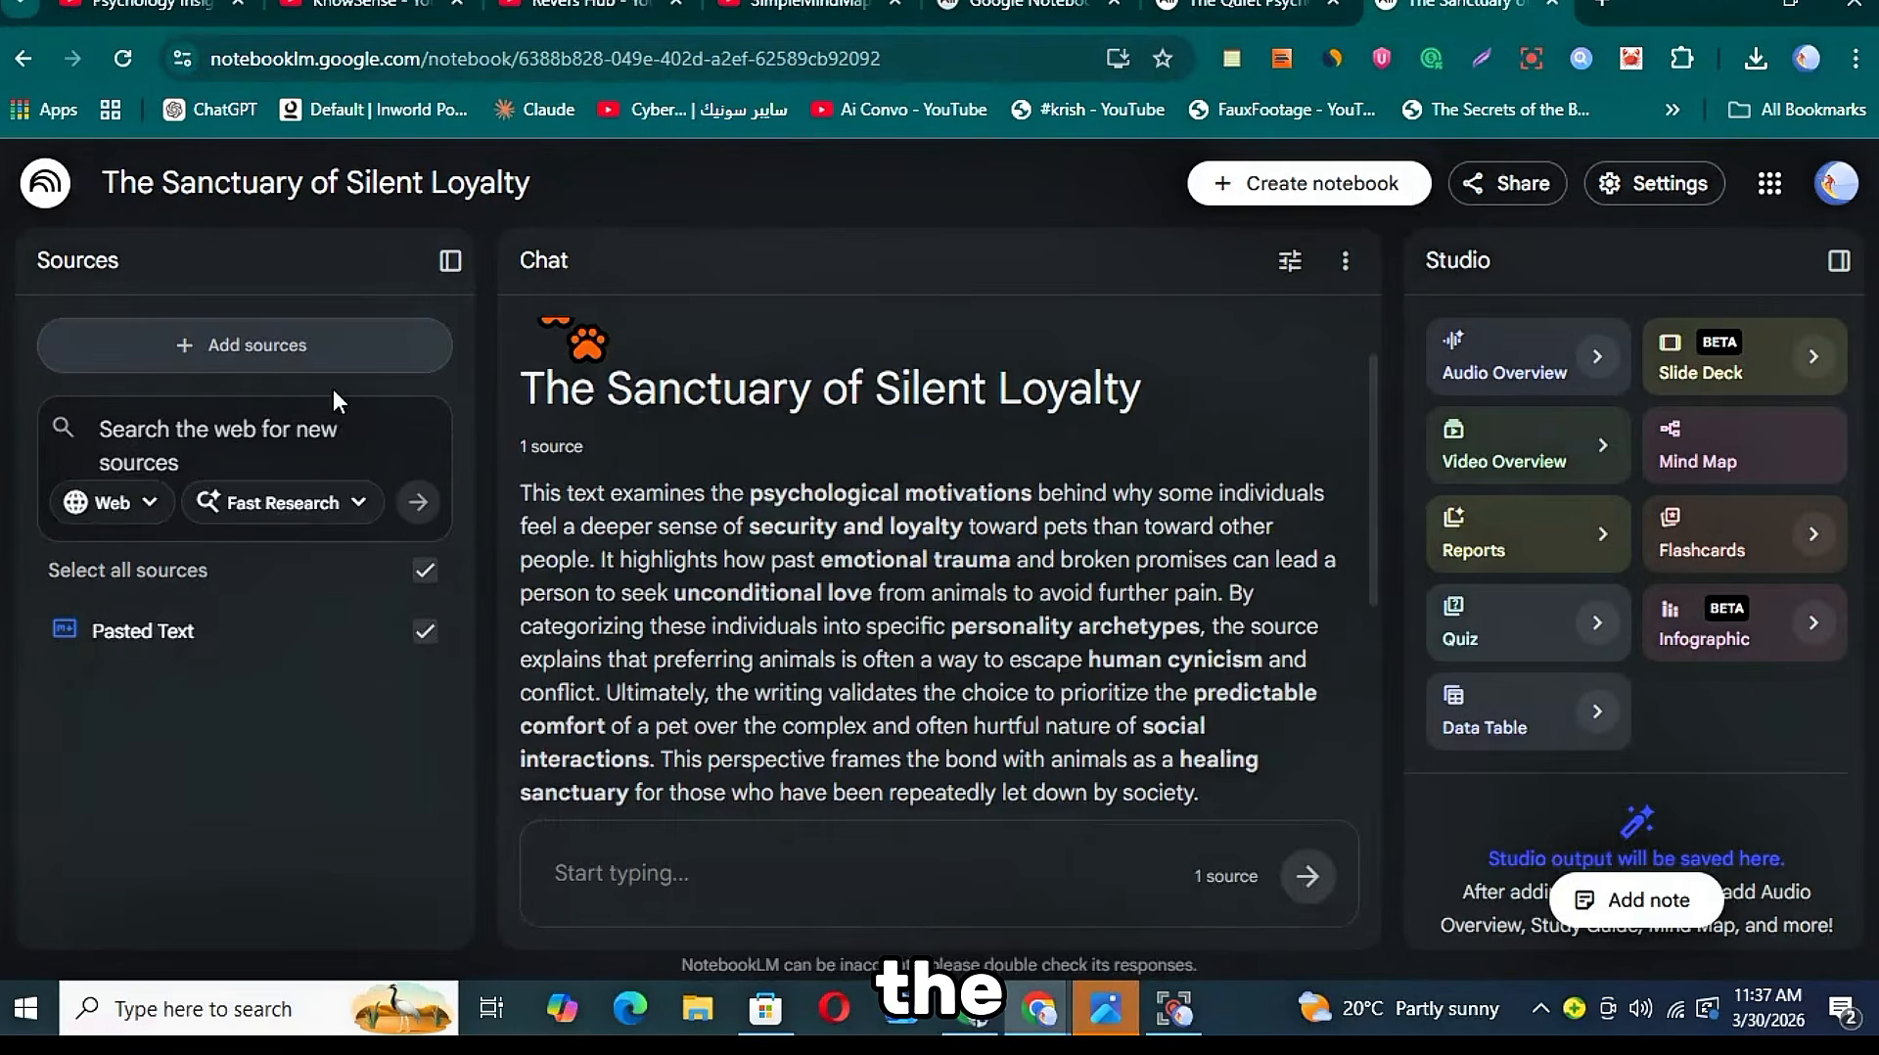
click(278, 343)
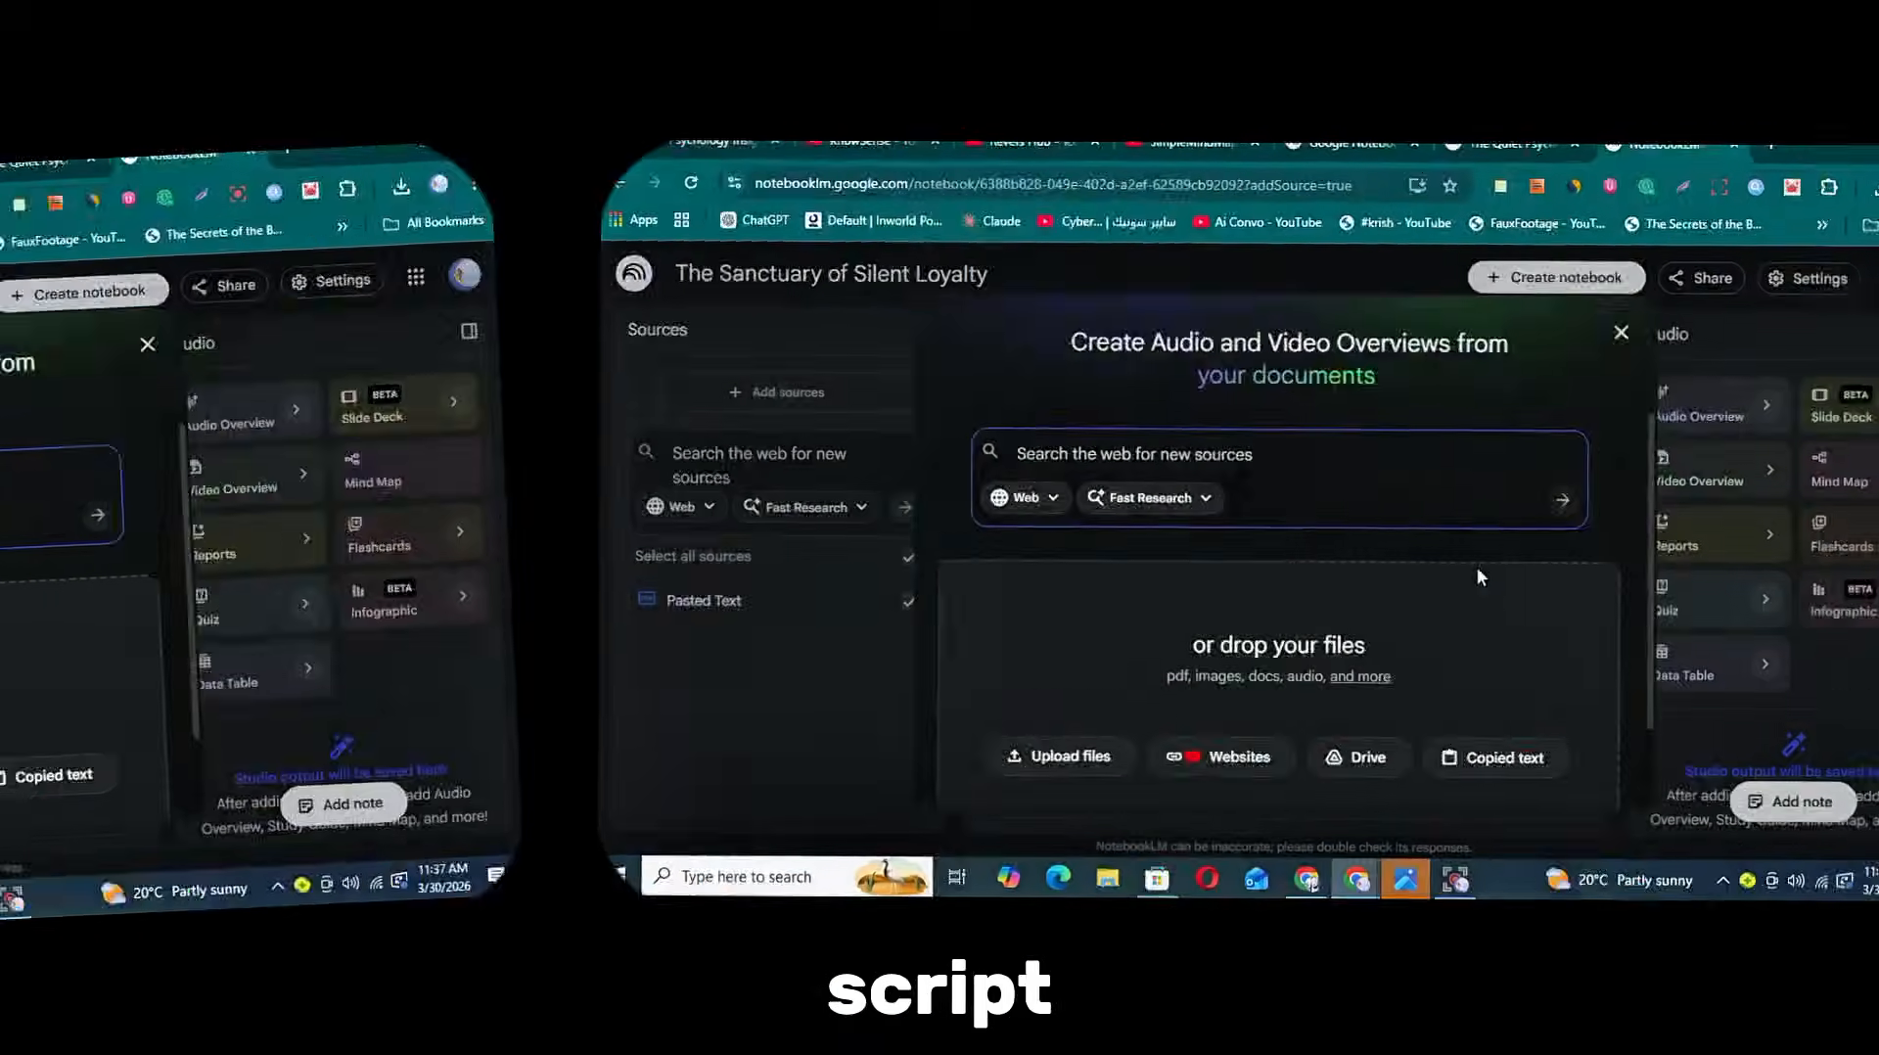
click(1229, 842)
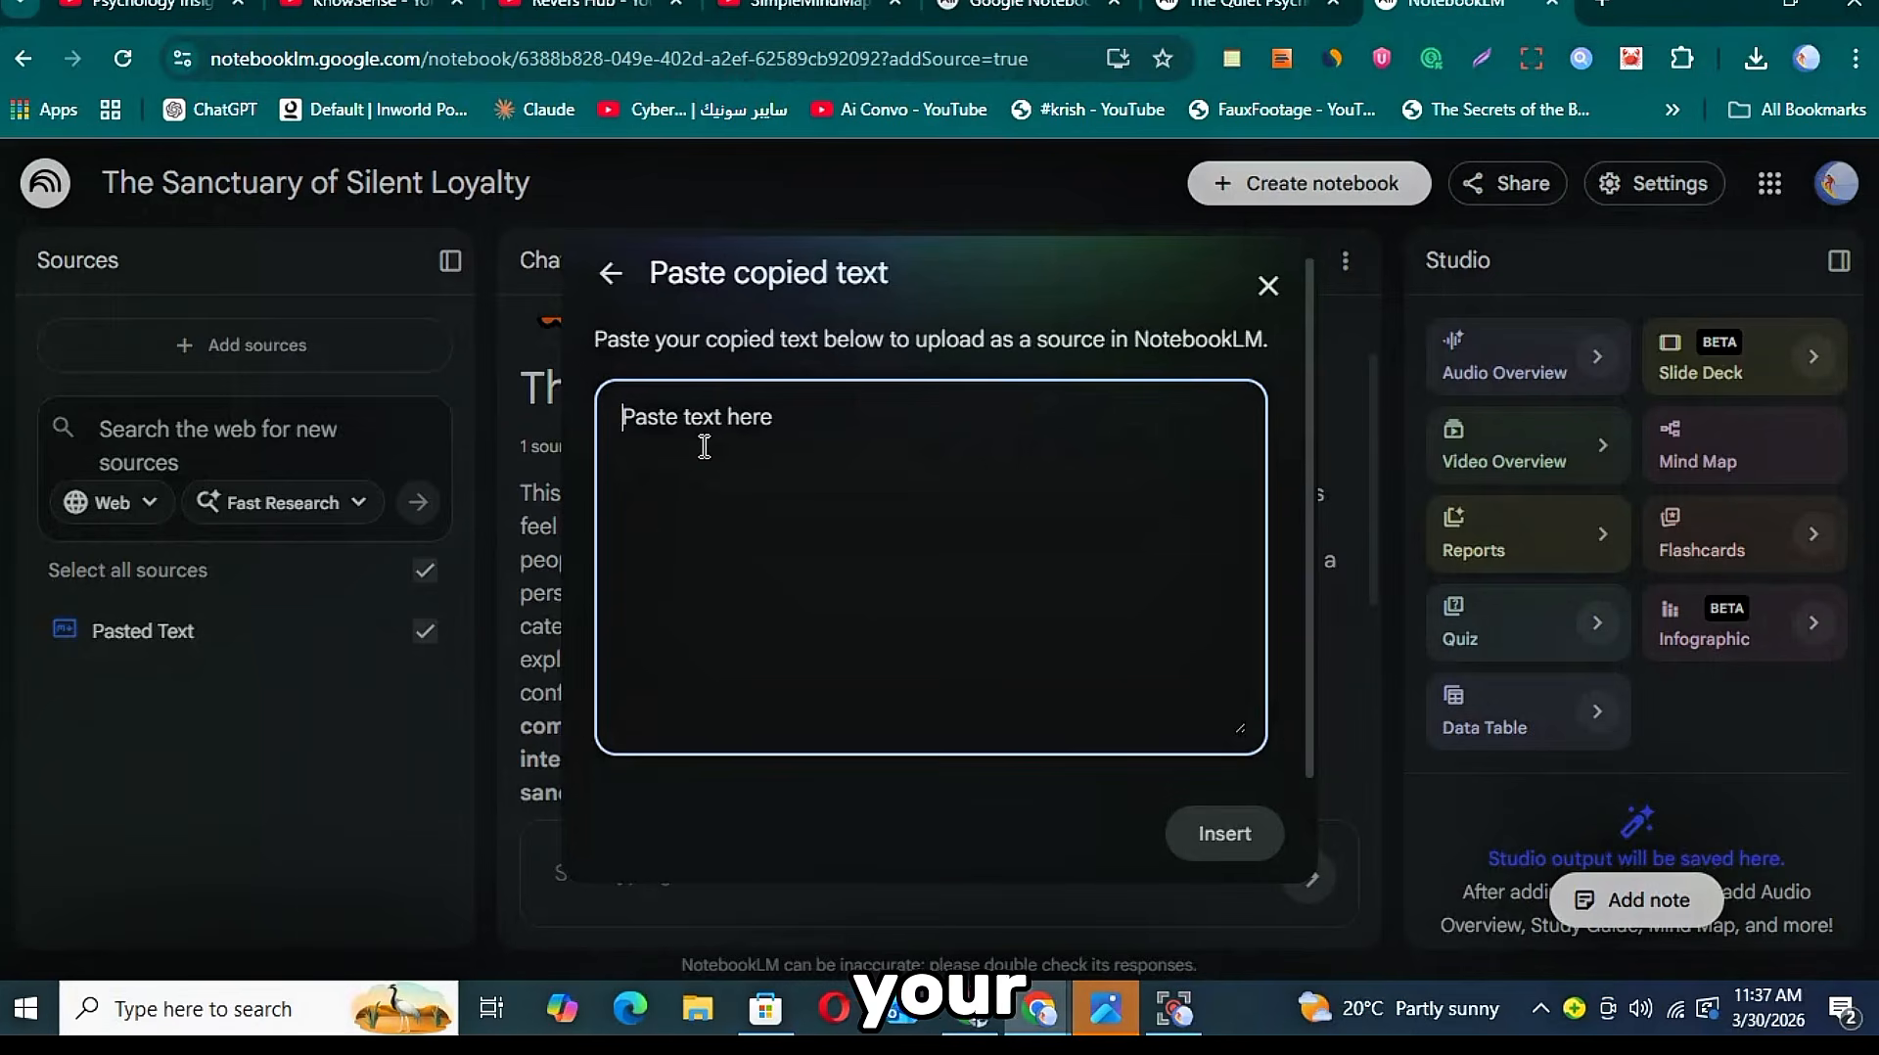
right_click(602, 475)
click(826, 658)
click(1225, 833)
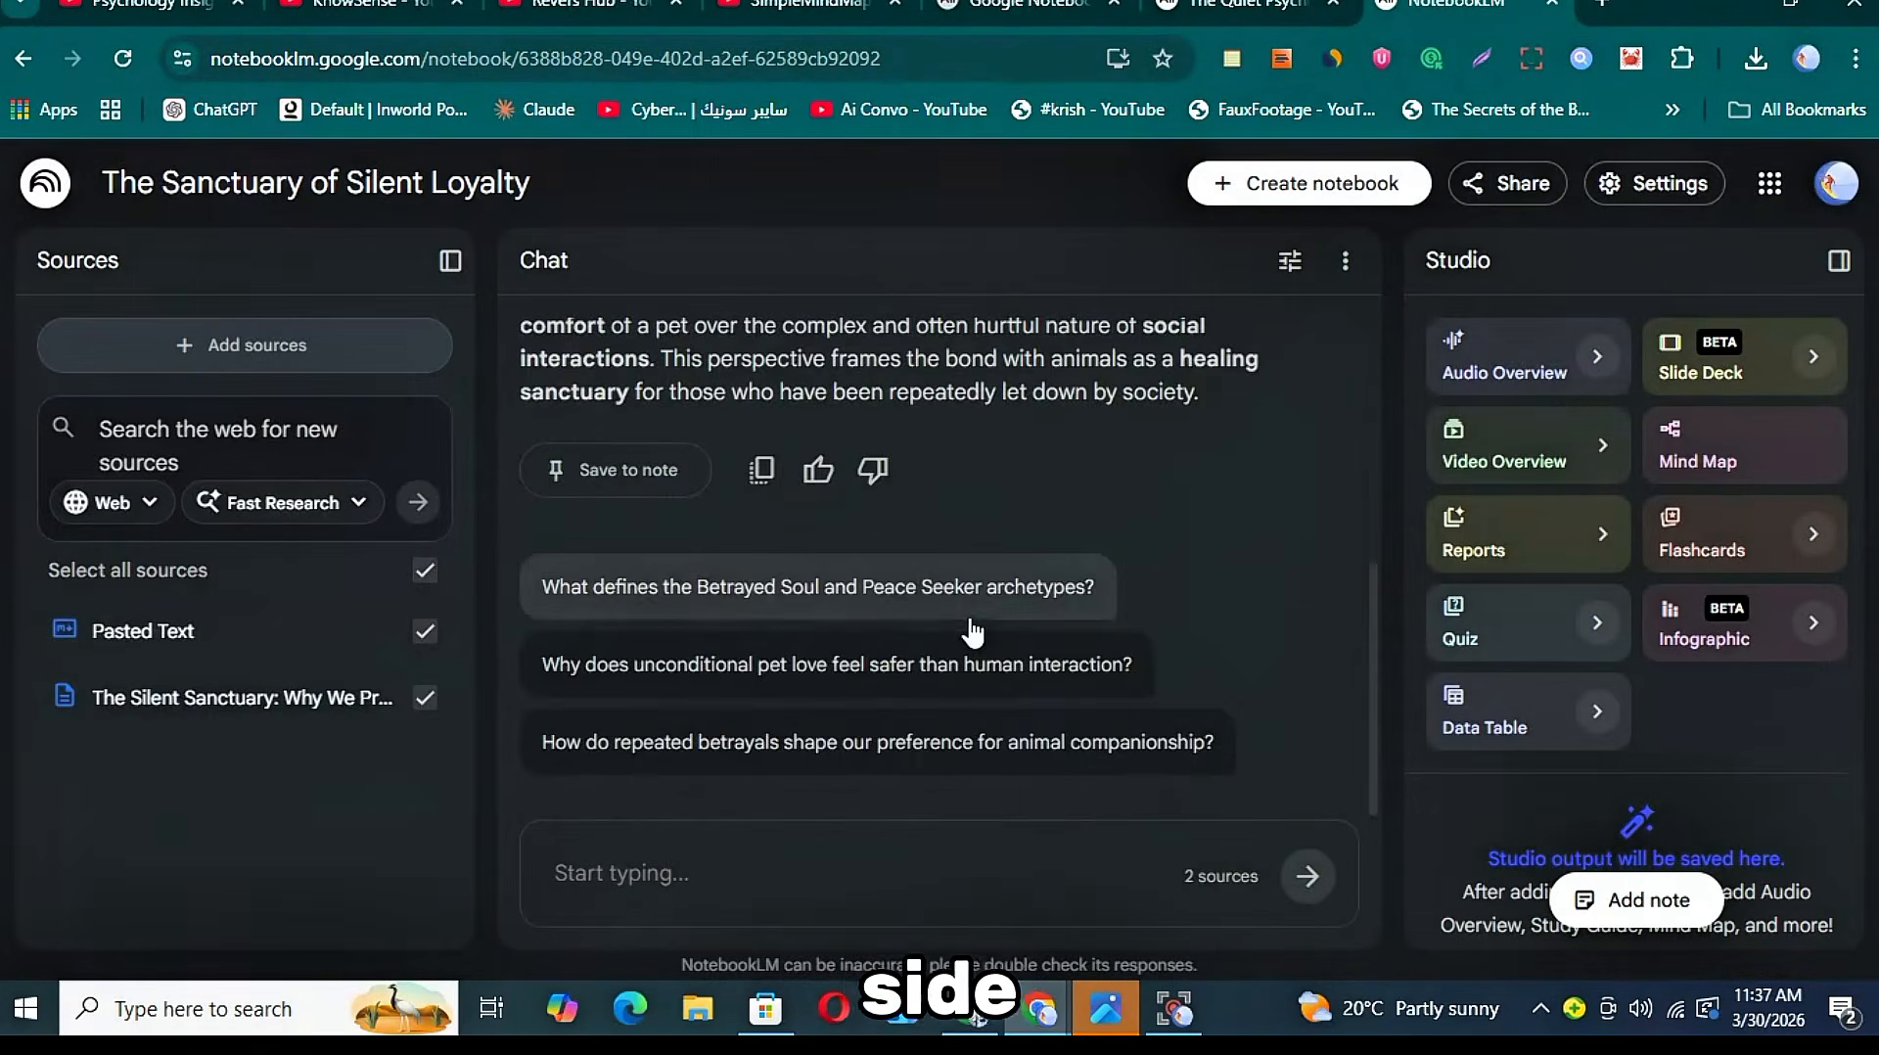
- Open the Video Overview customization and choose the Whiteboard visual style
scroll(972, 632, up, 5)
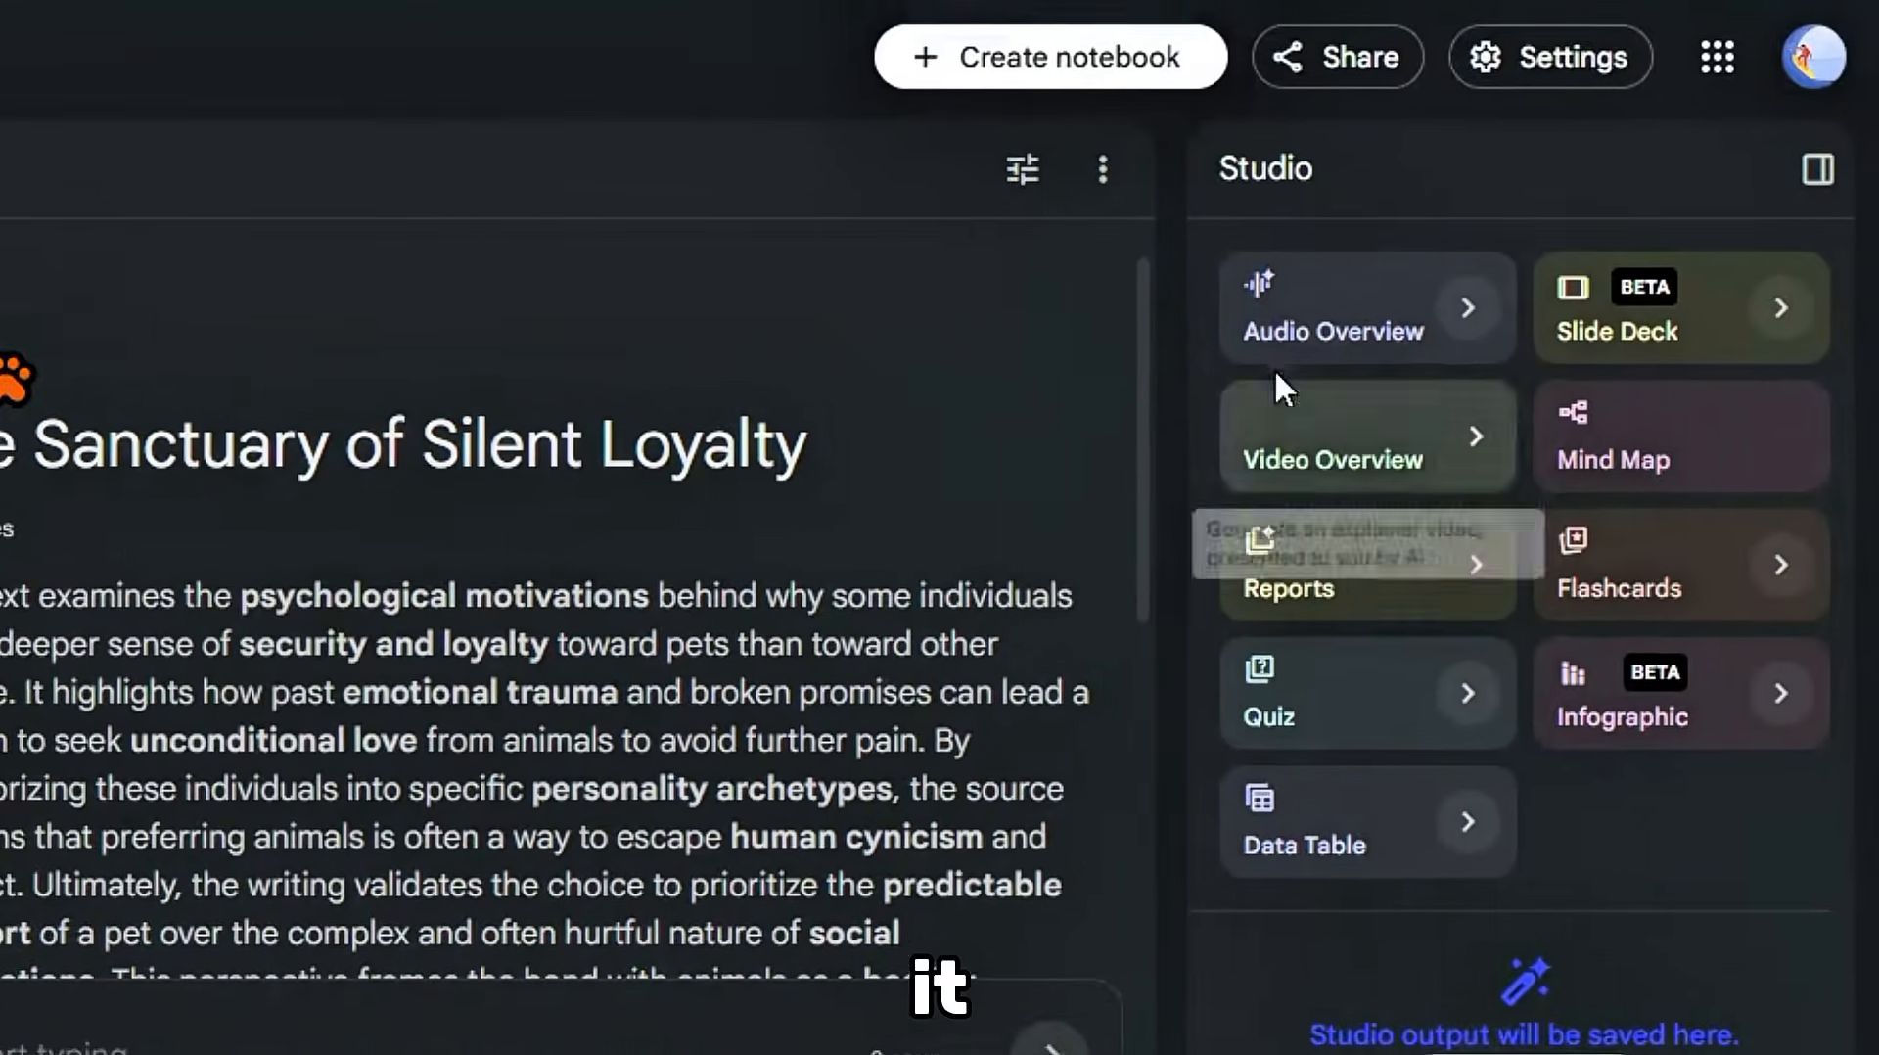
click(1268, 426)
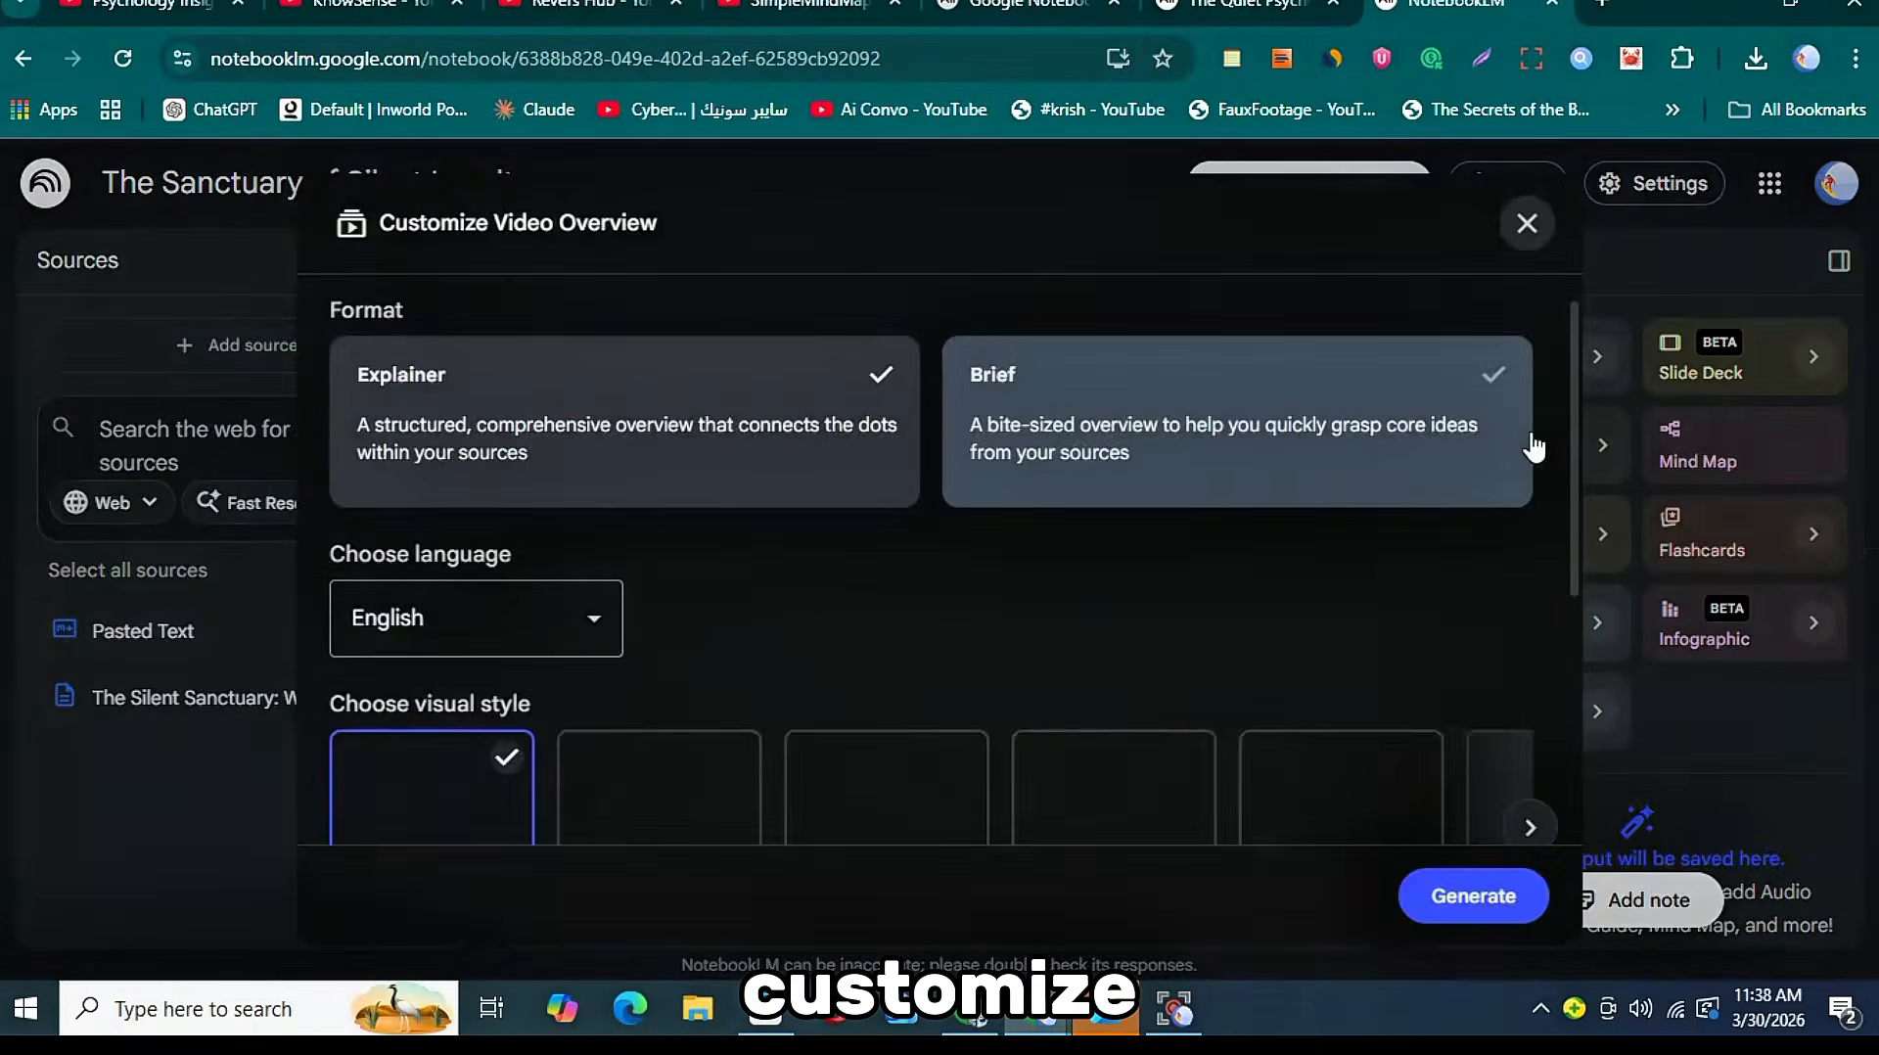
scroll(670, 616, down, 2)
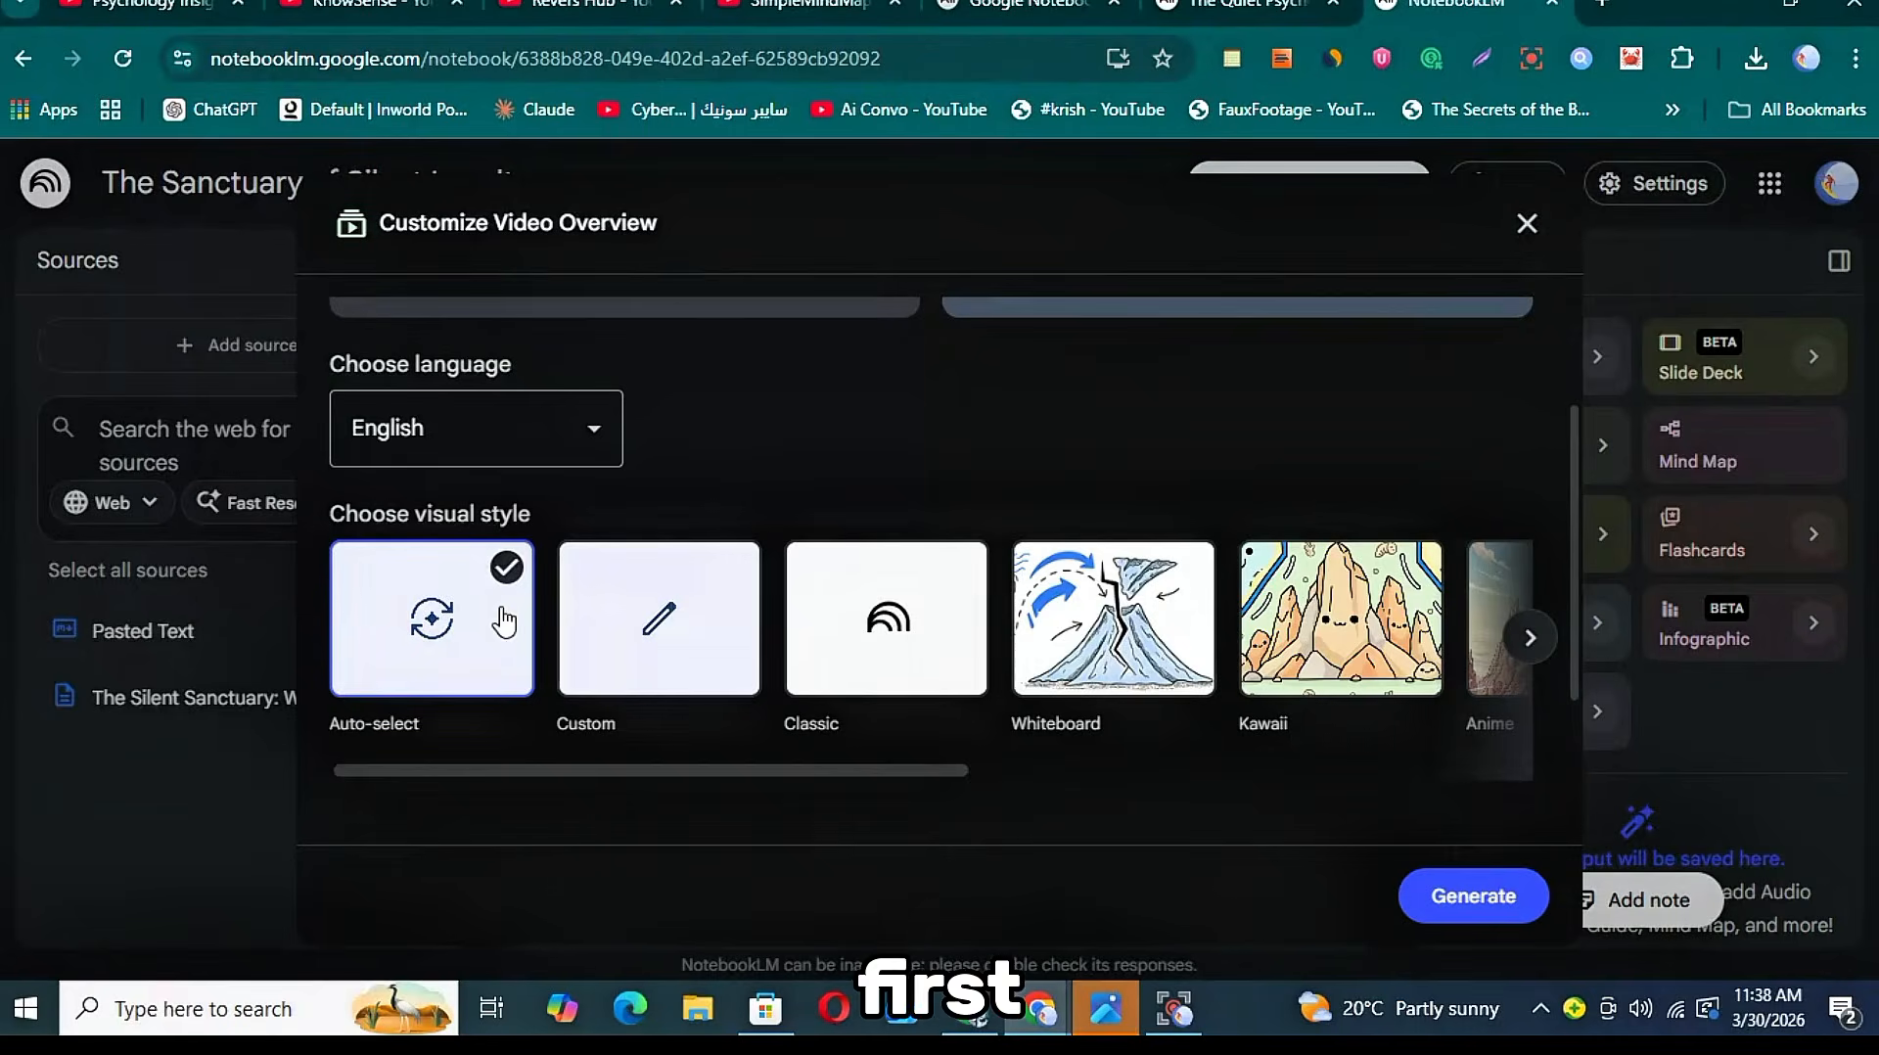
scroll(499, 620, right, 5)
scroll(948, 657, left, 3)
click(789, 671)
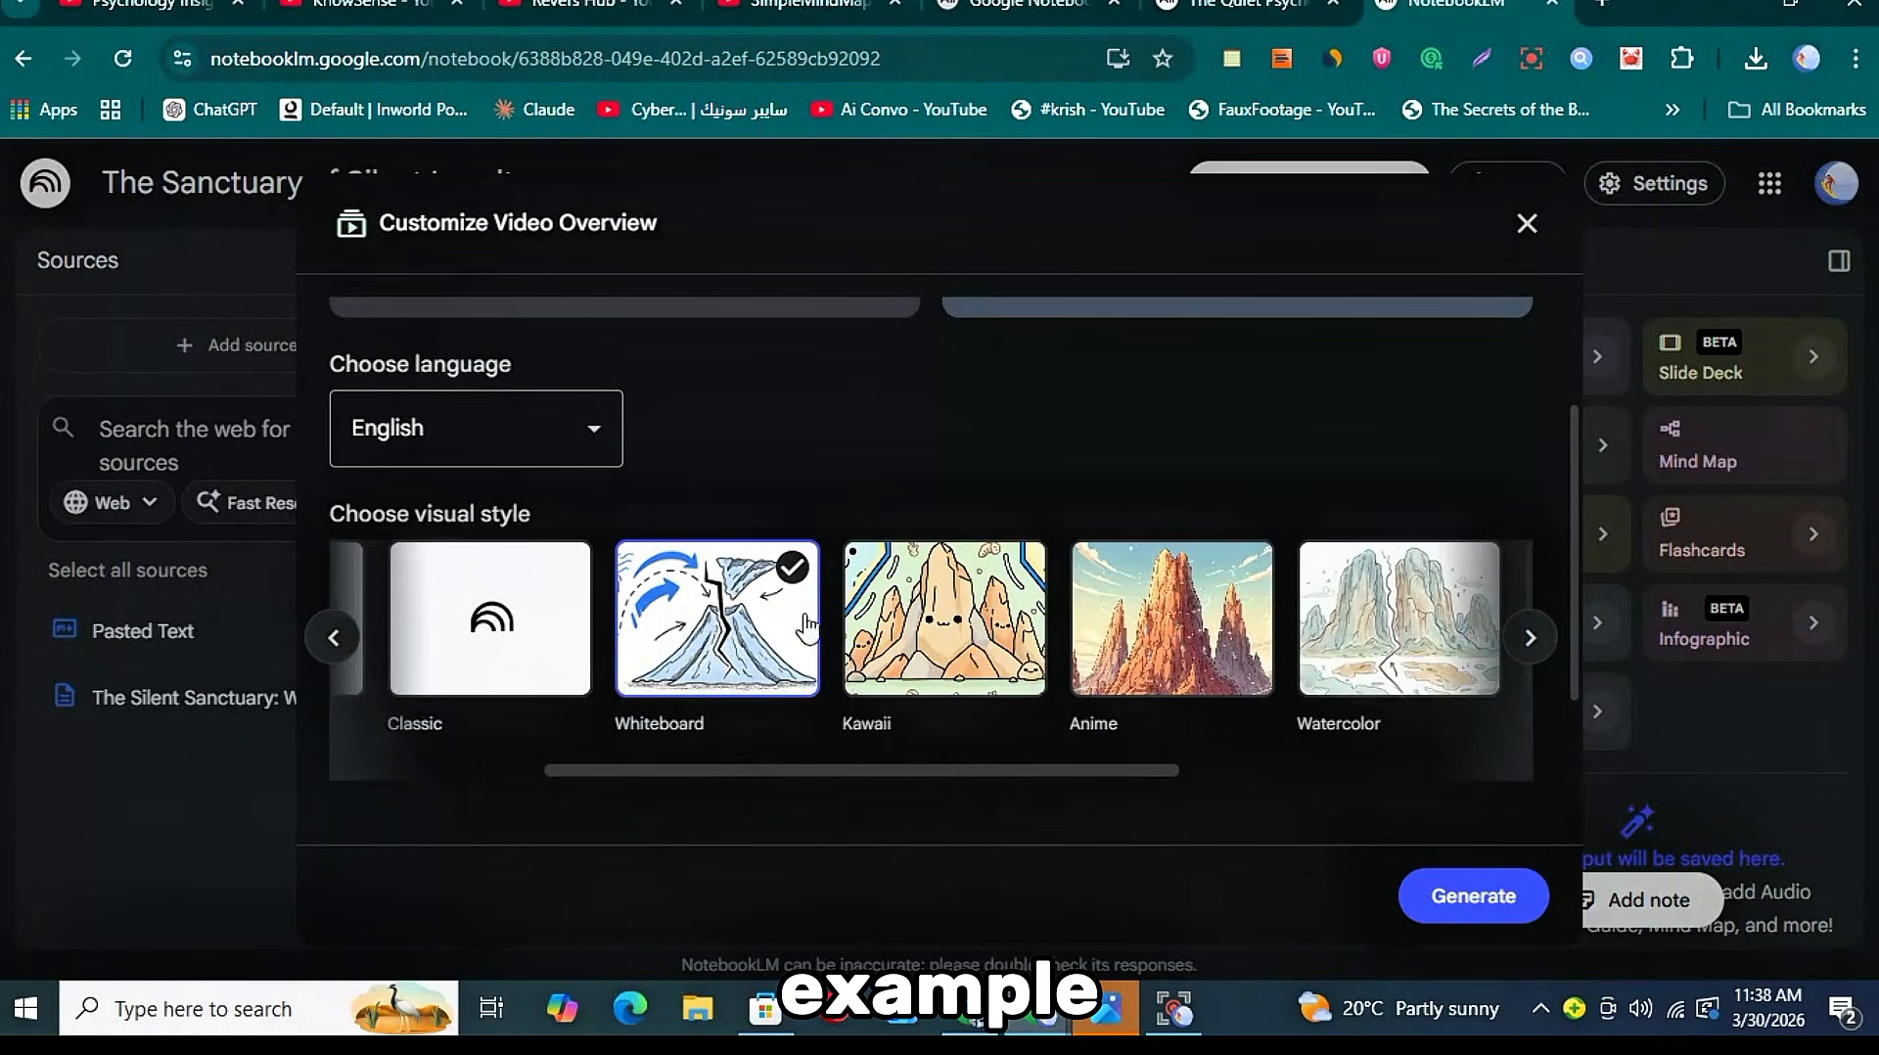
- Look through the available languages, keep English with the Whiteboard style, and generate the video overview
click(579, 431)
scroll(479, 616, down, 10)
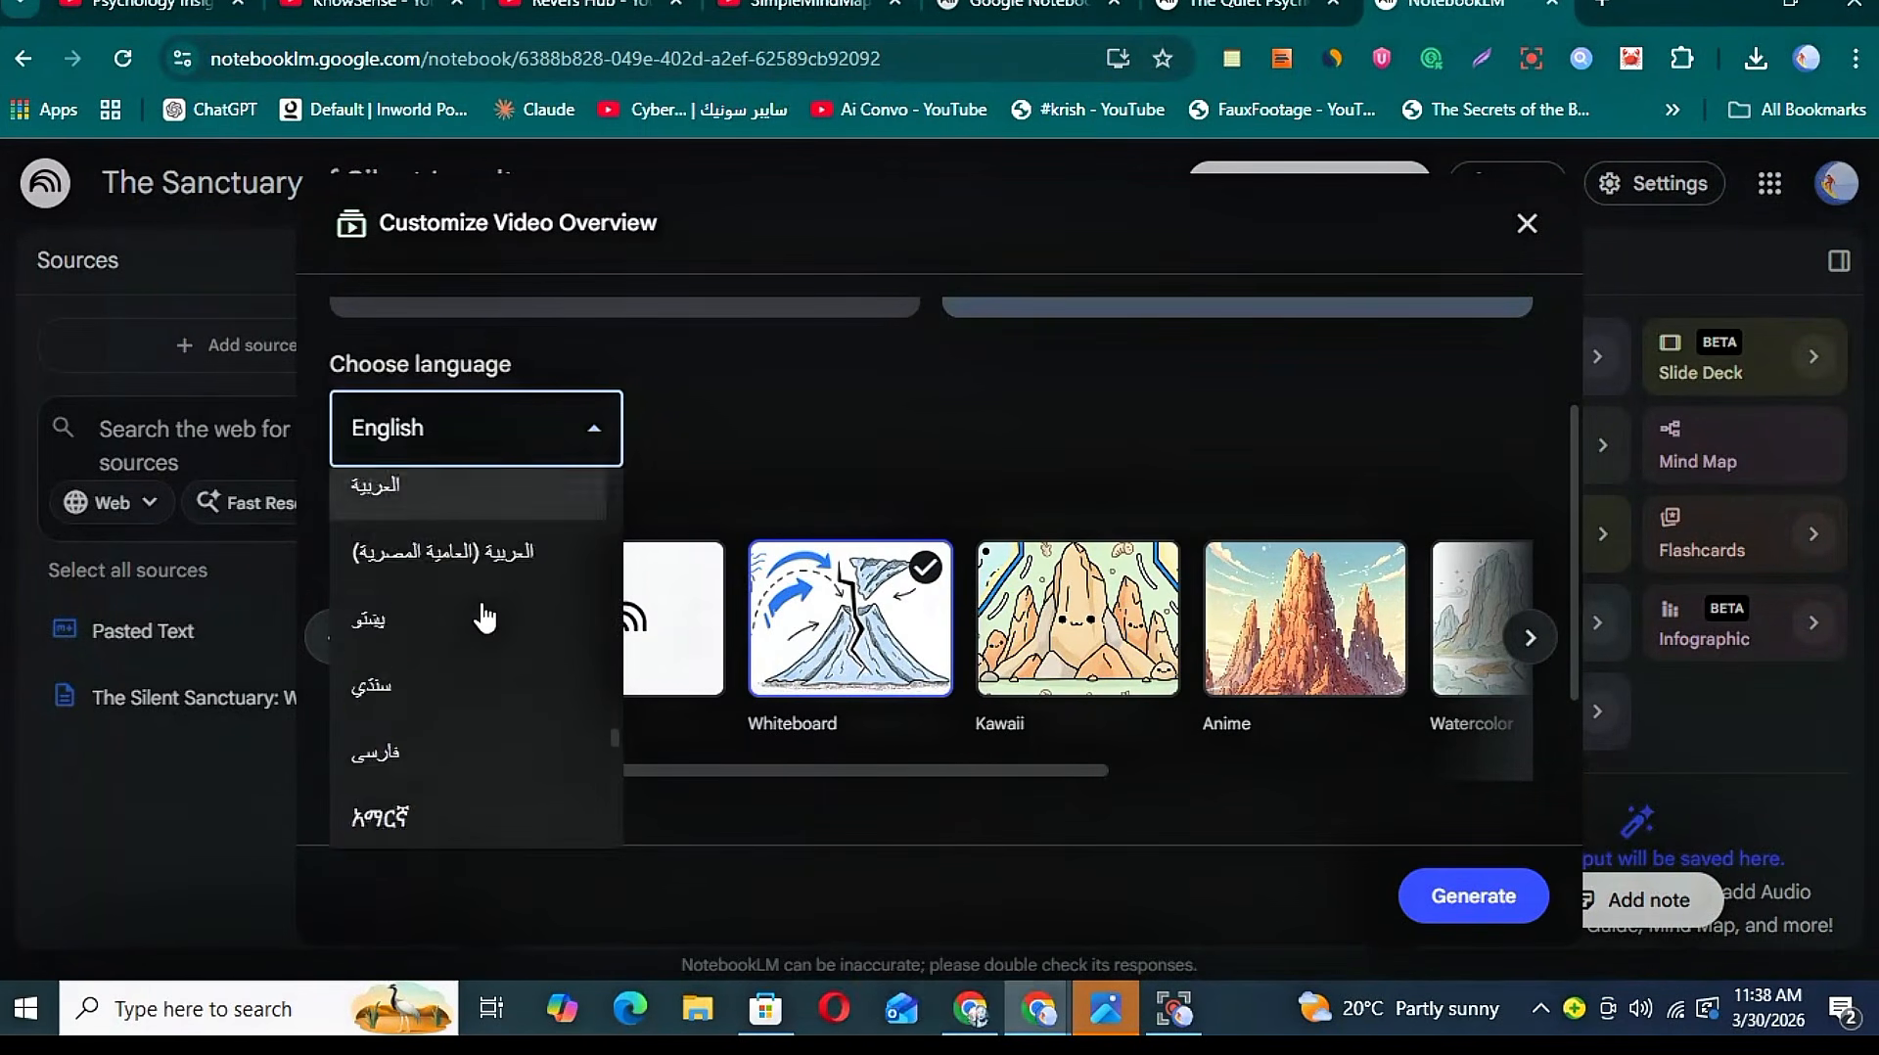
scroll(483, 620, down, 5)
click(872, 539)
scroll(1031, 618, down, 2)
scroll(1030, 619, up, 3)
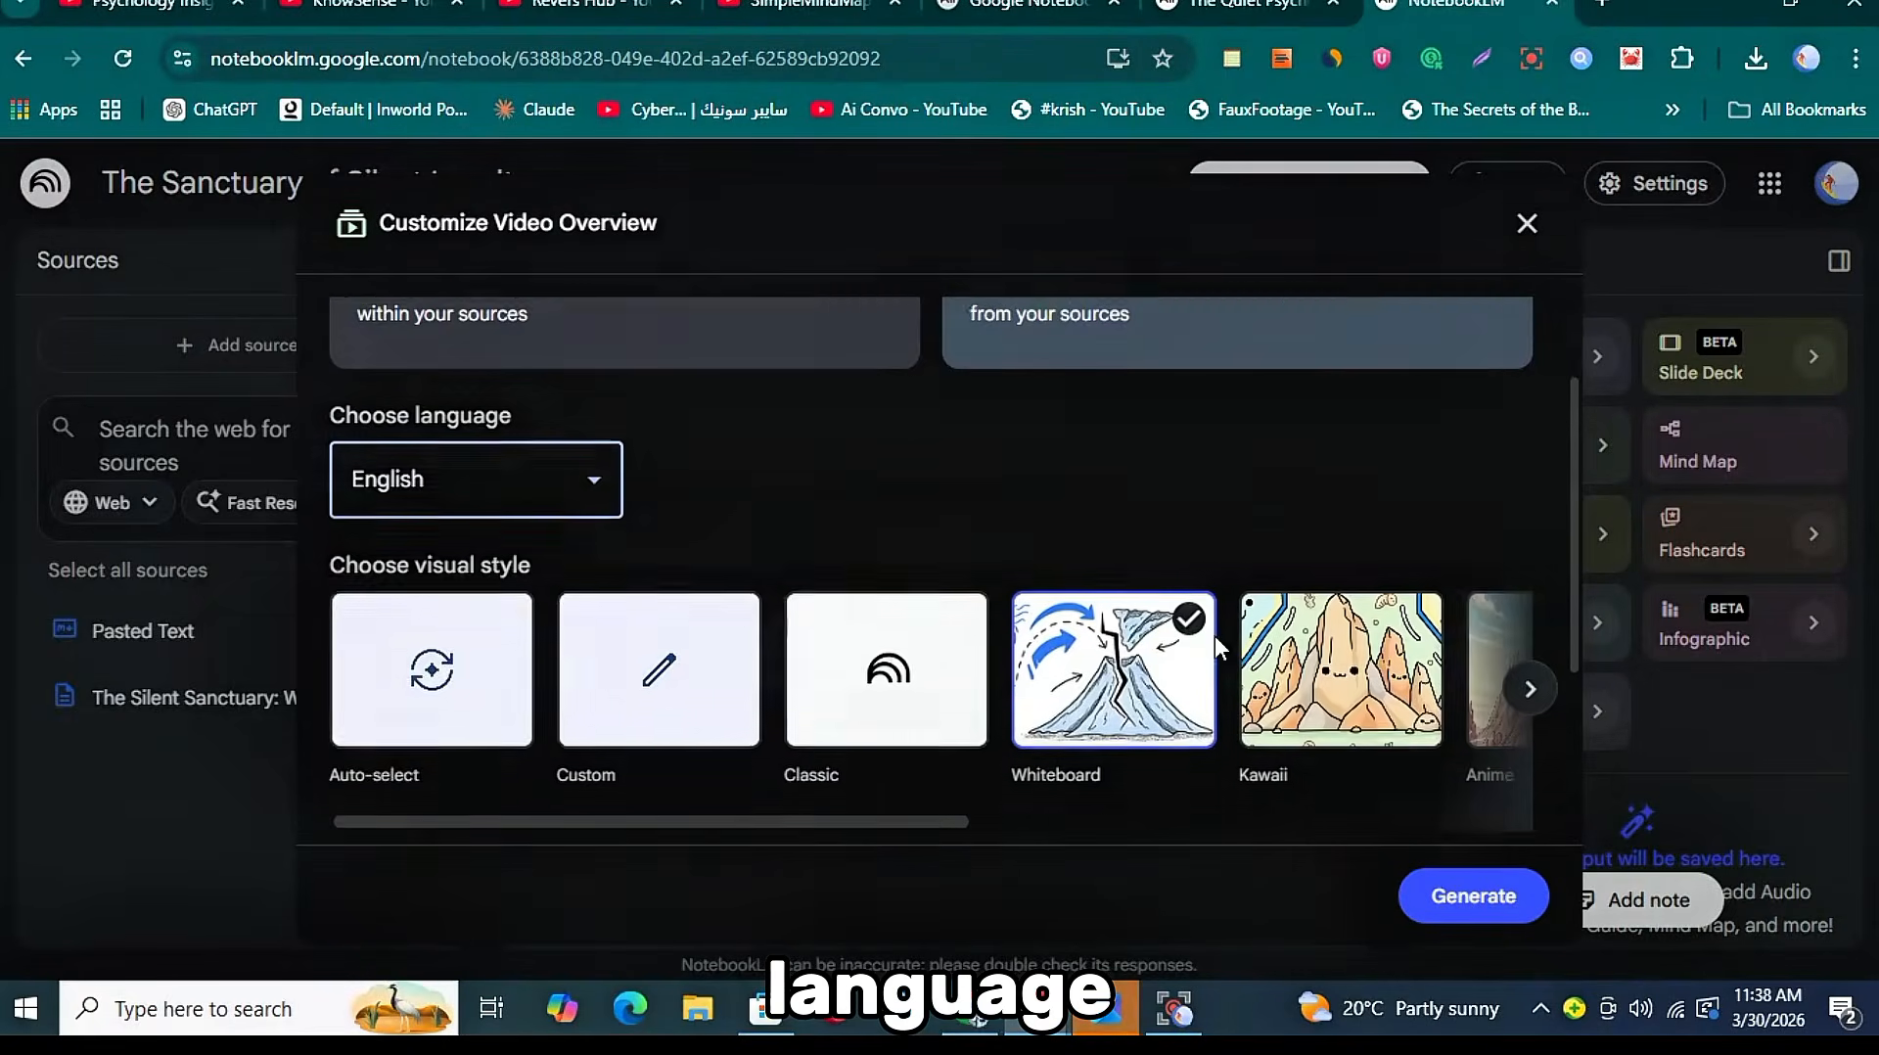
scroll(1214, 636, right, 3)
scroll(1214, 646, left, 2)
click(1464, 896)
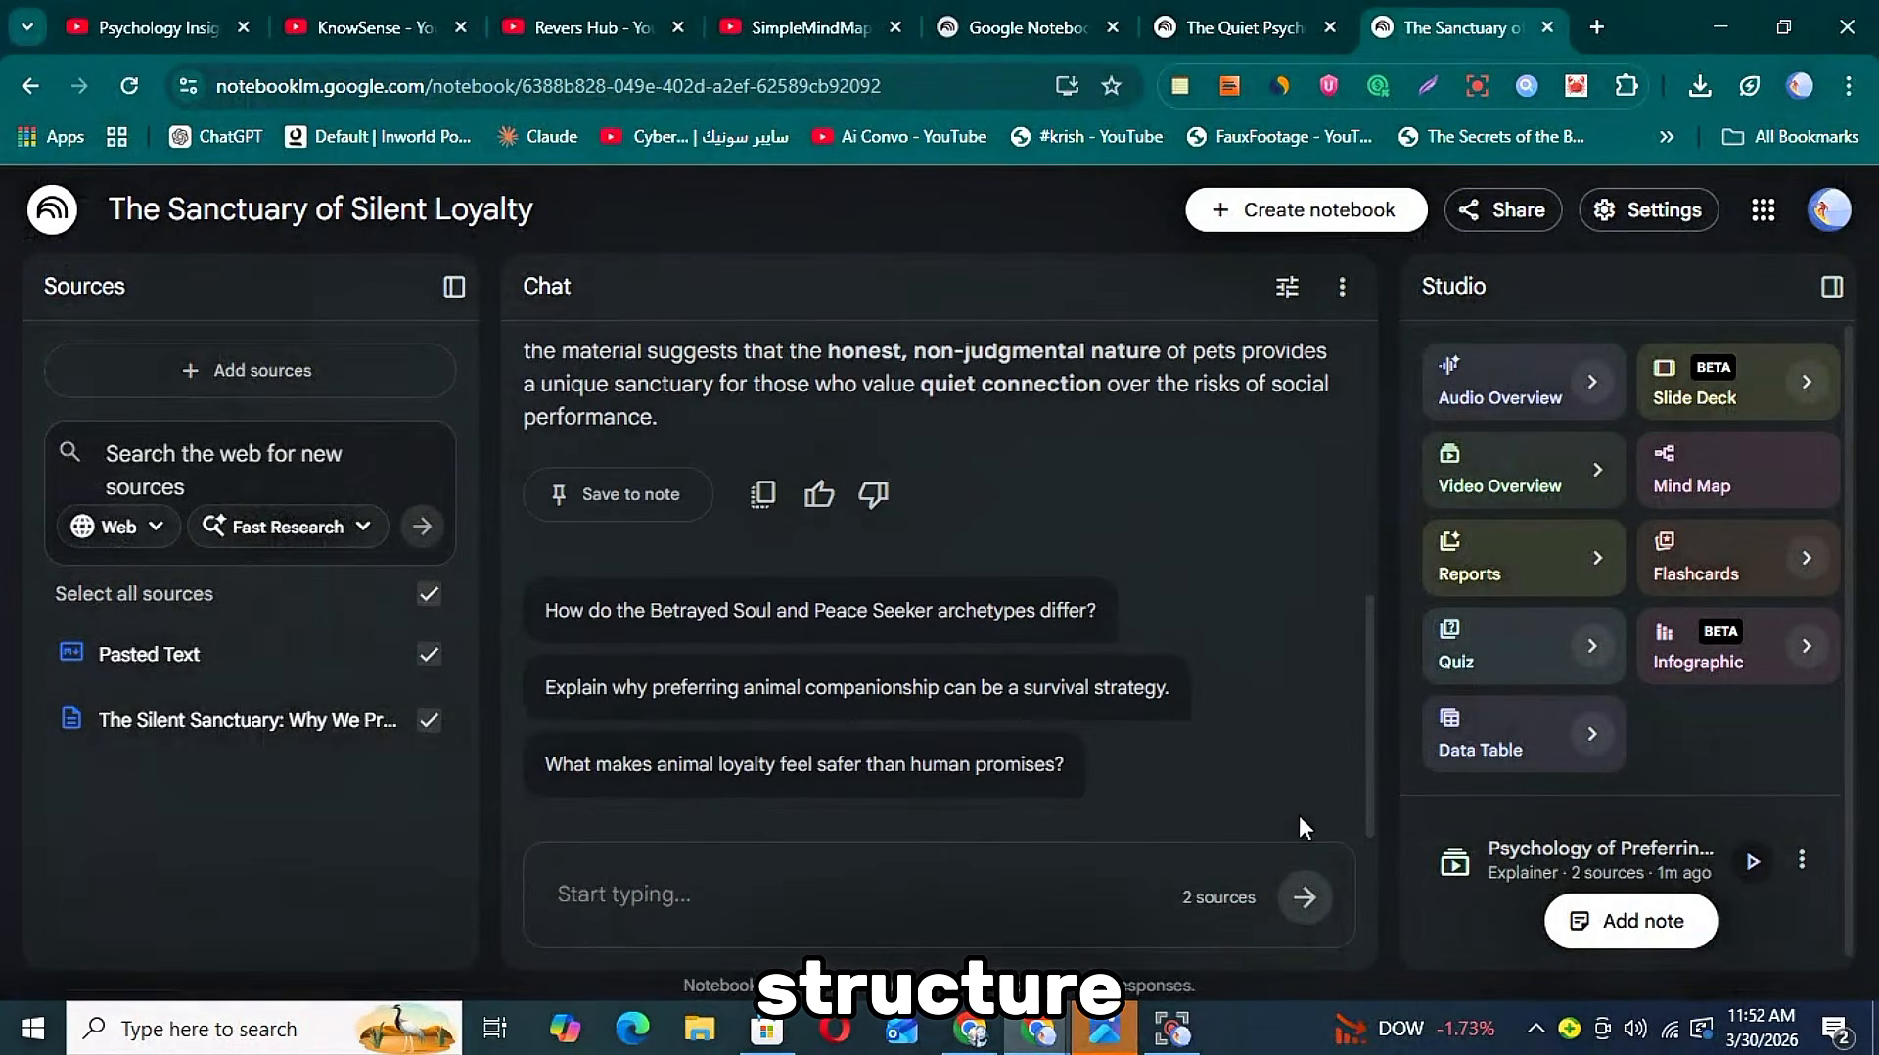
- Open the finished Psychology of Preferring Pets video overview and preview it, skipping ahead to about 01:16
click(1630, 863)
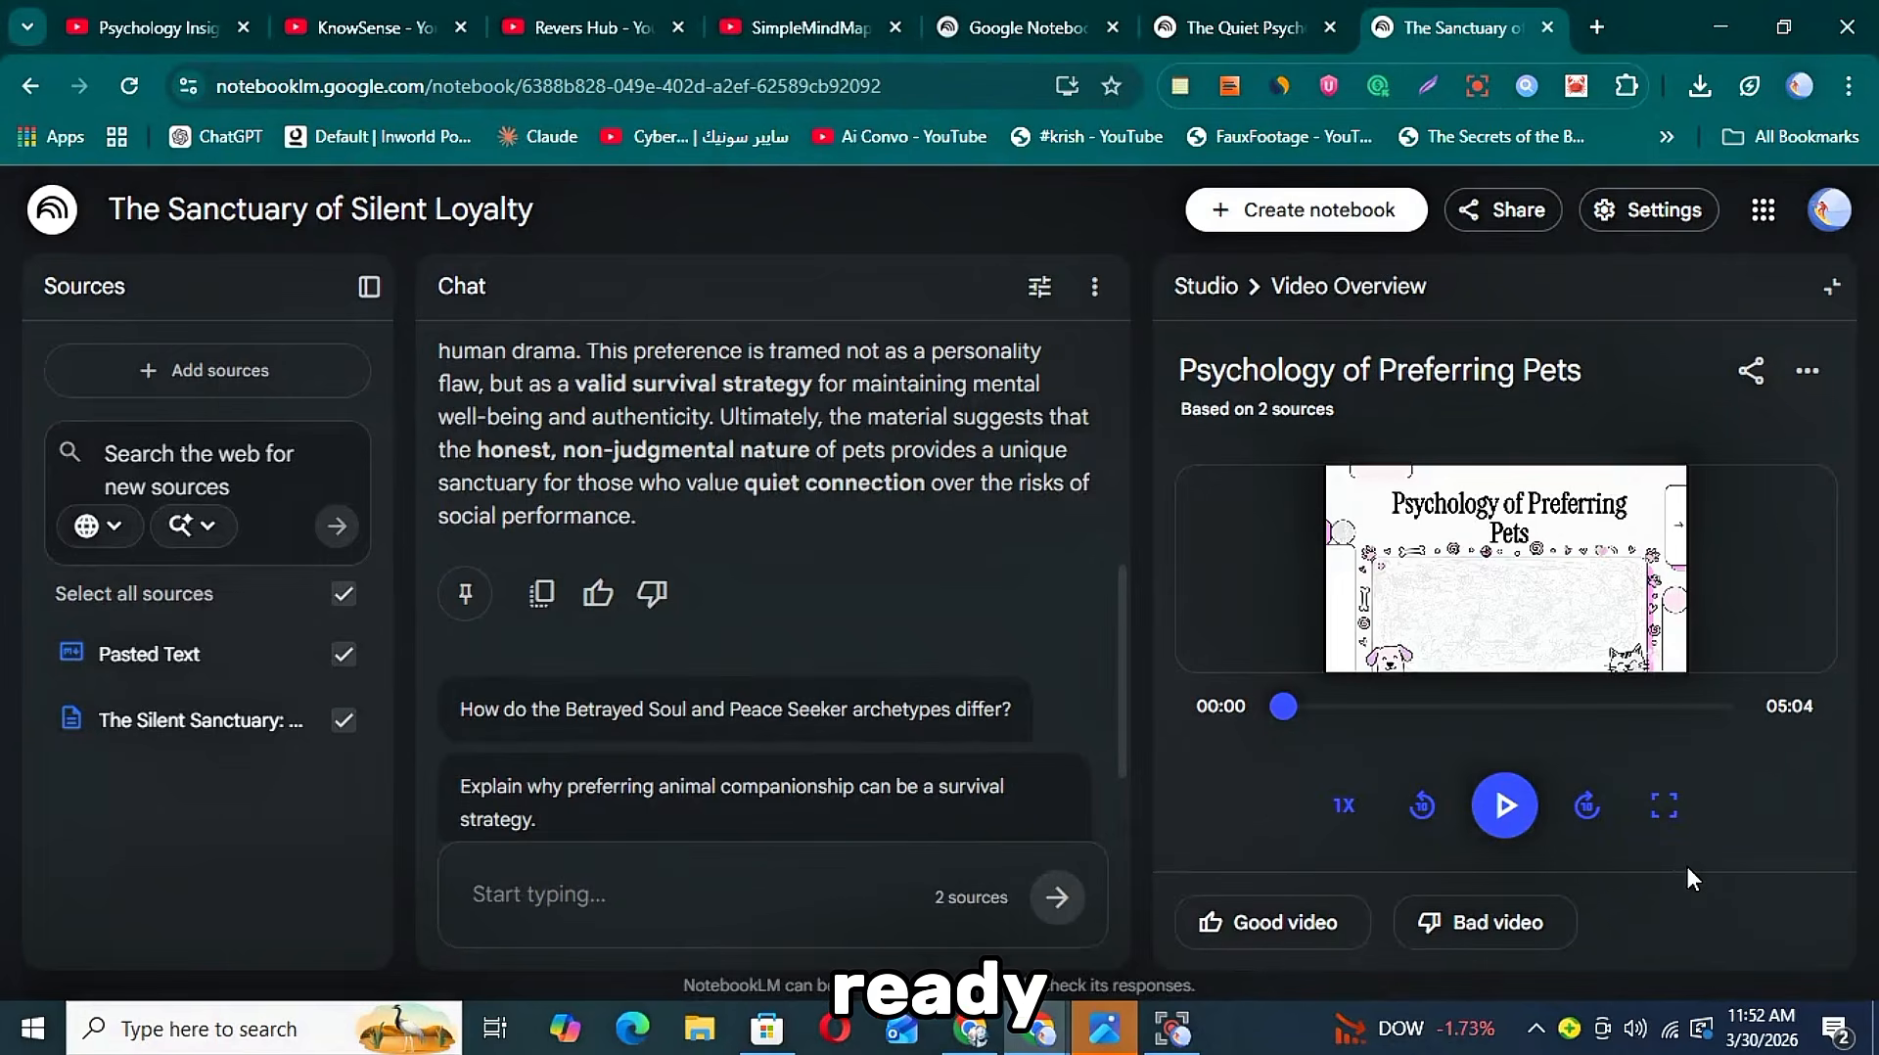
click(1507, 821)
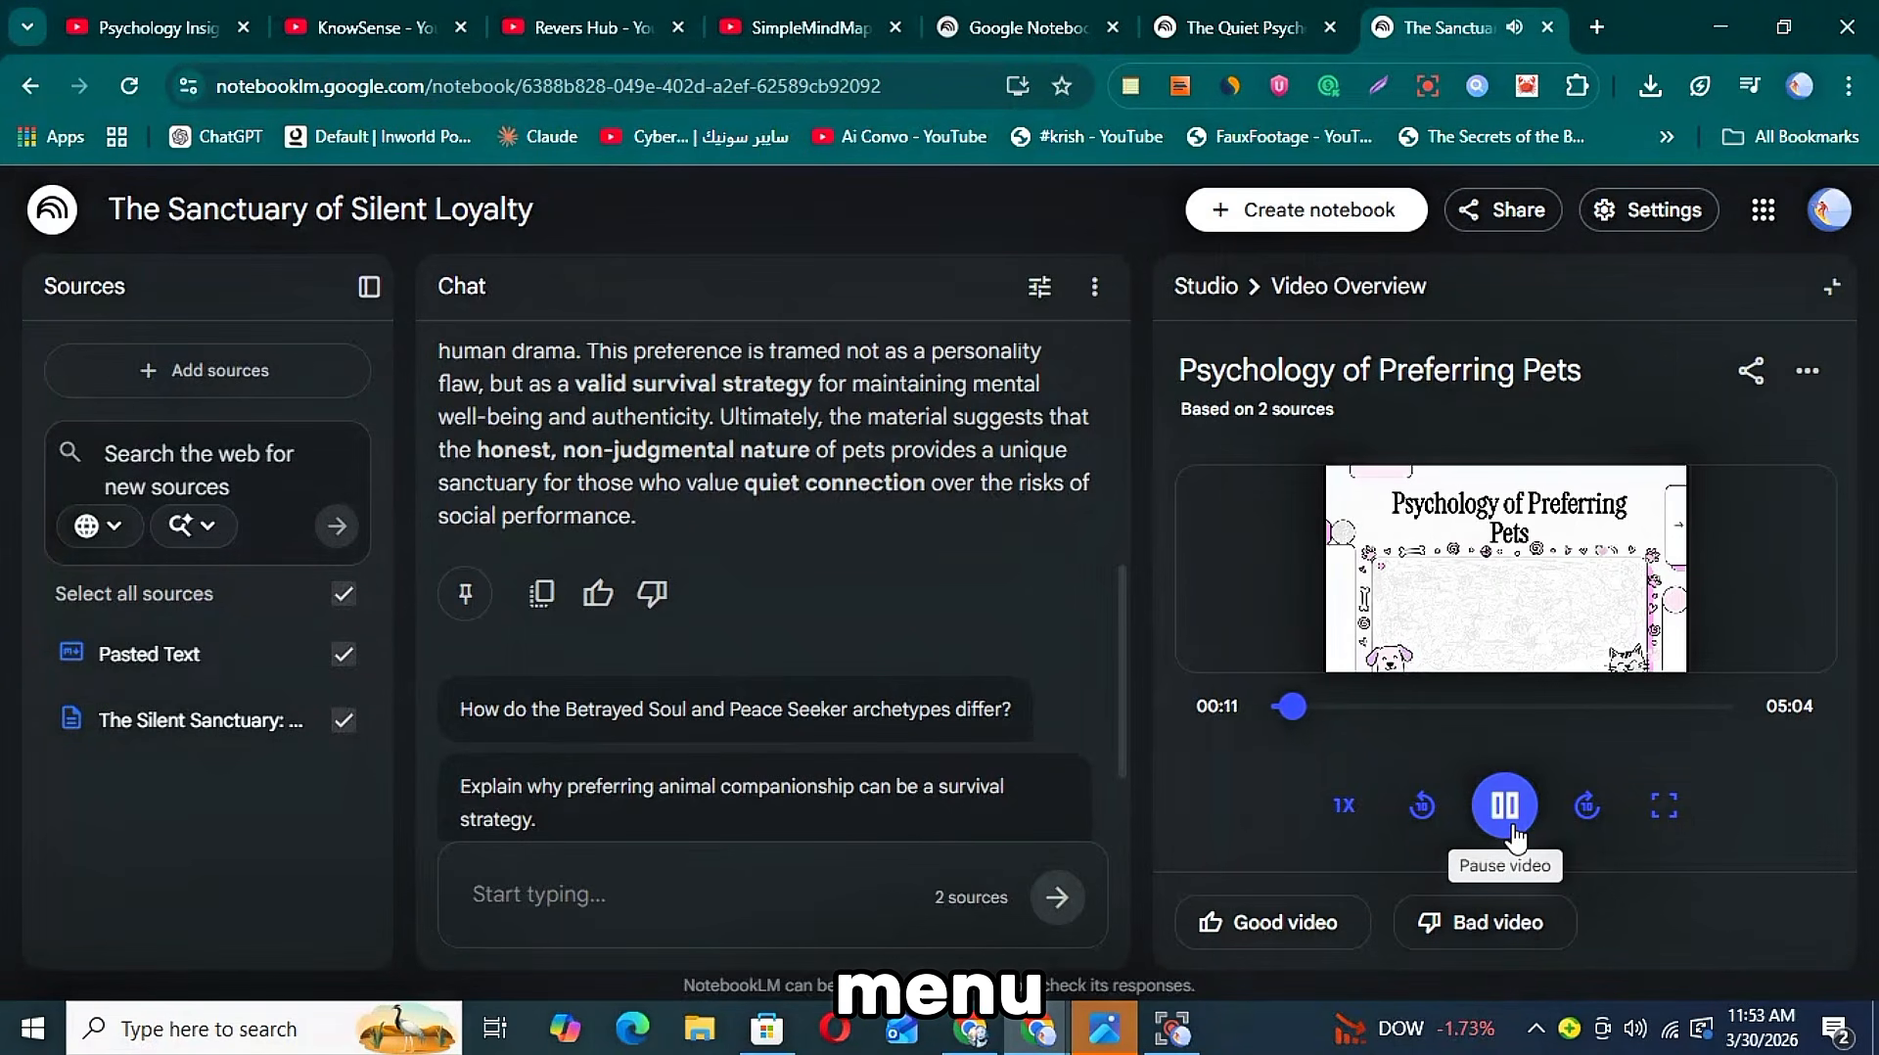
drag(1294, 705, 1331, 712)
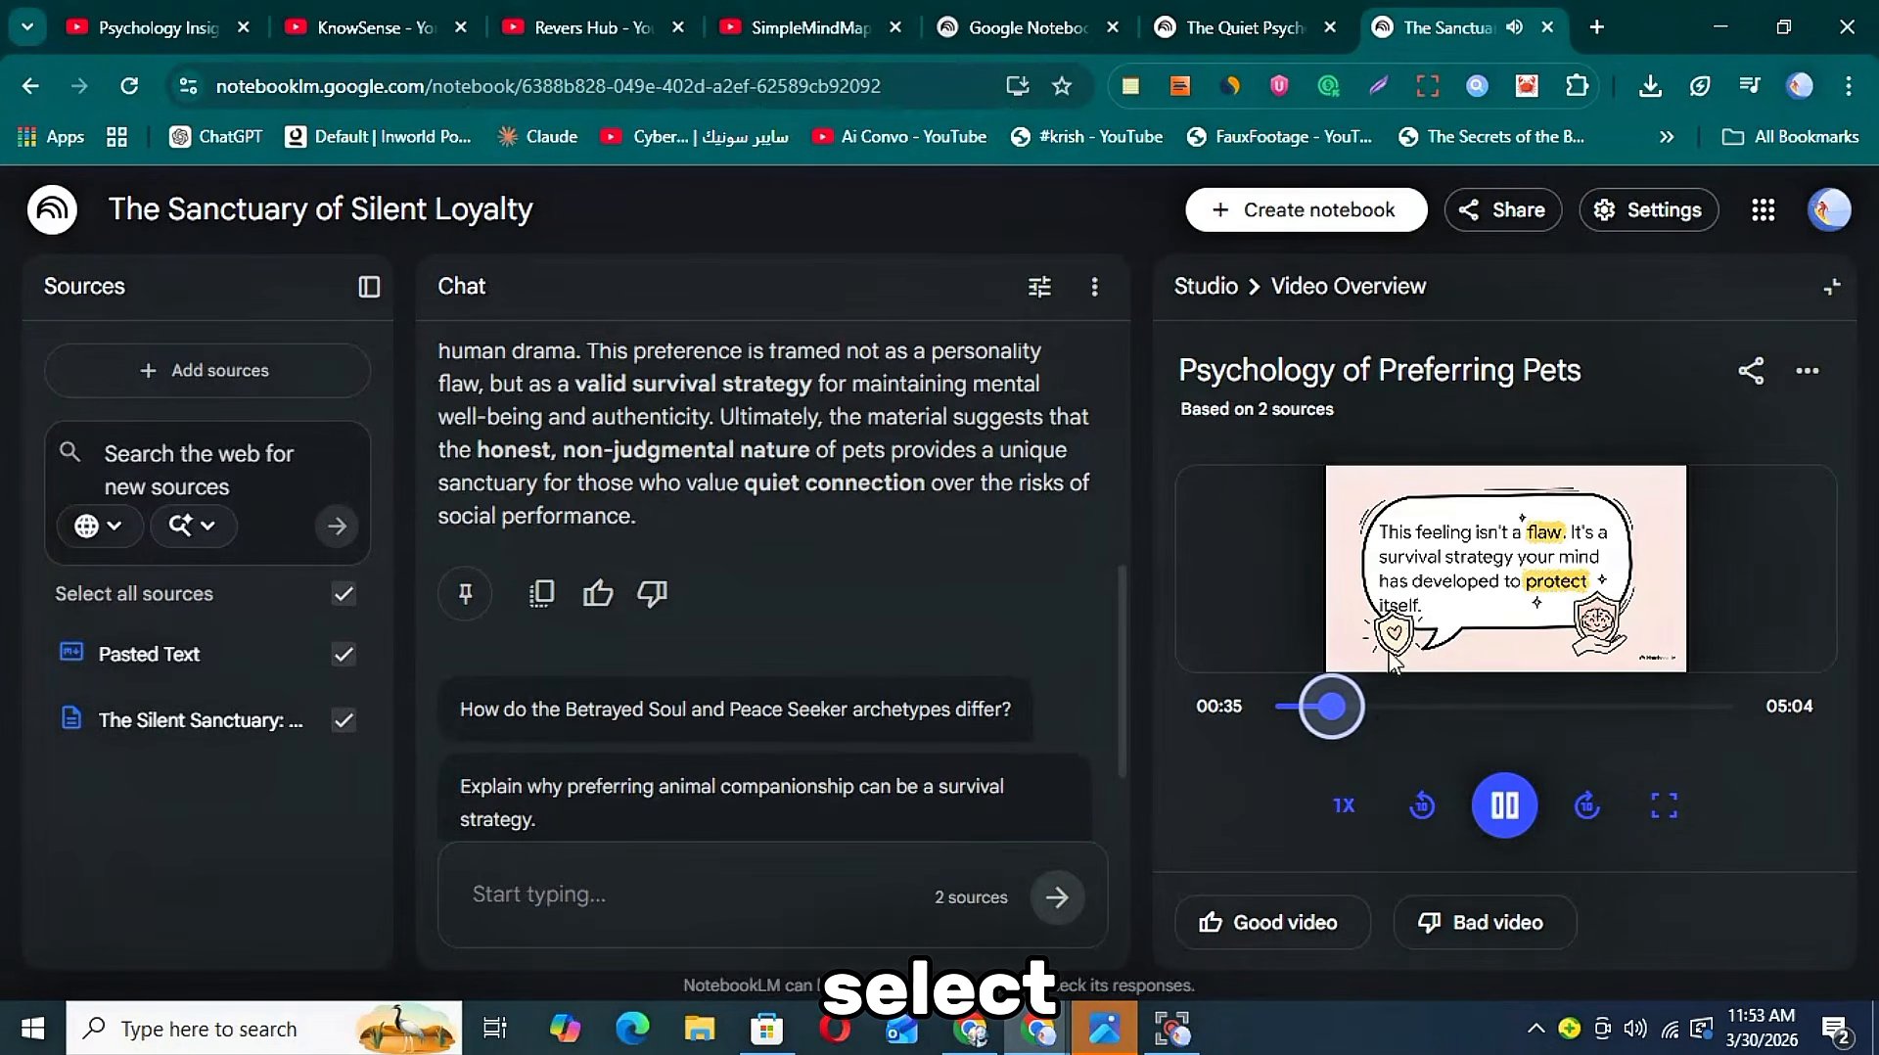
click(1389, 704)
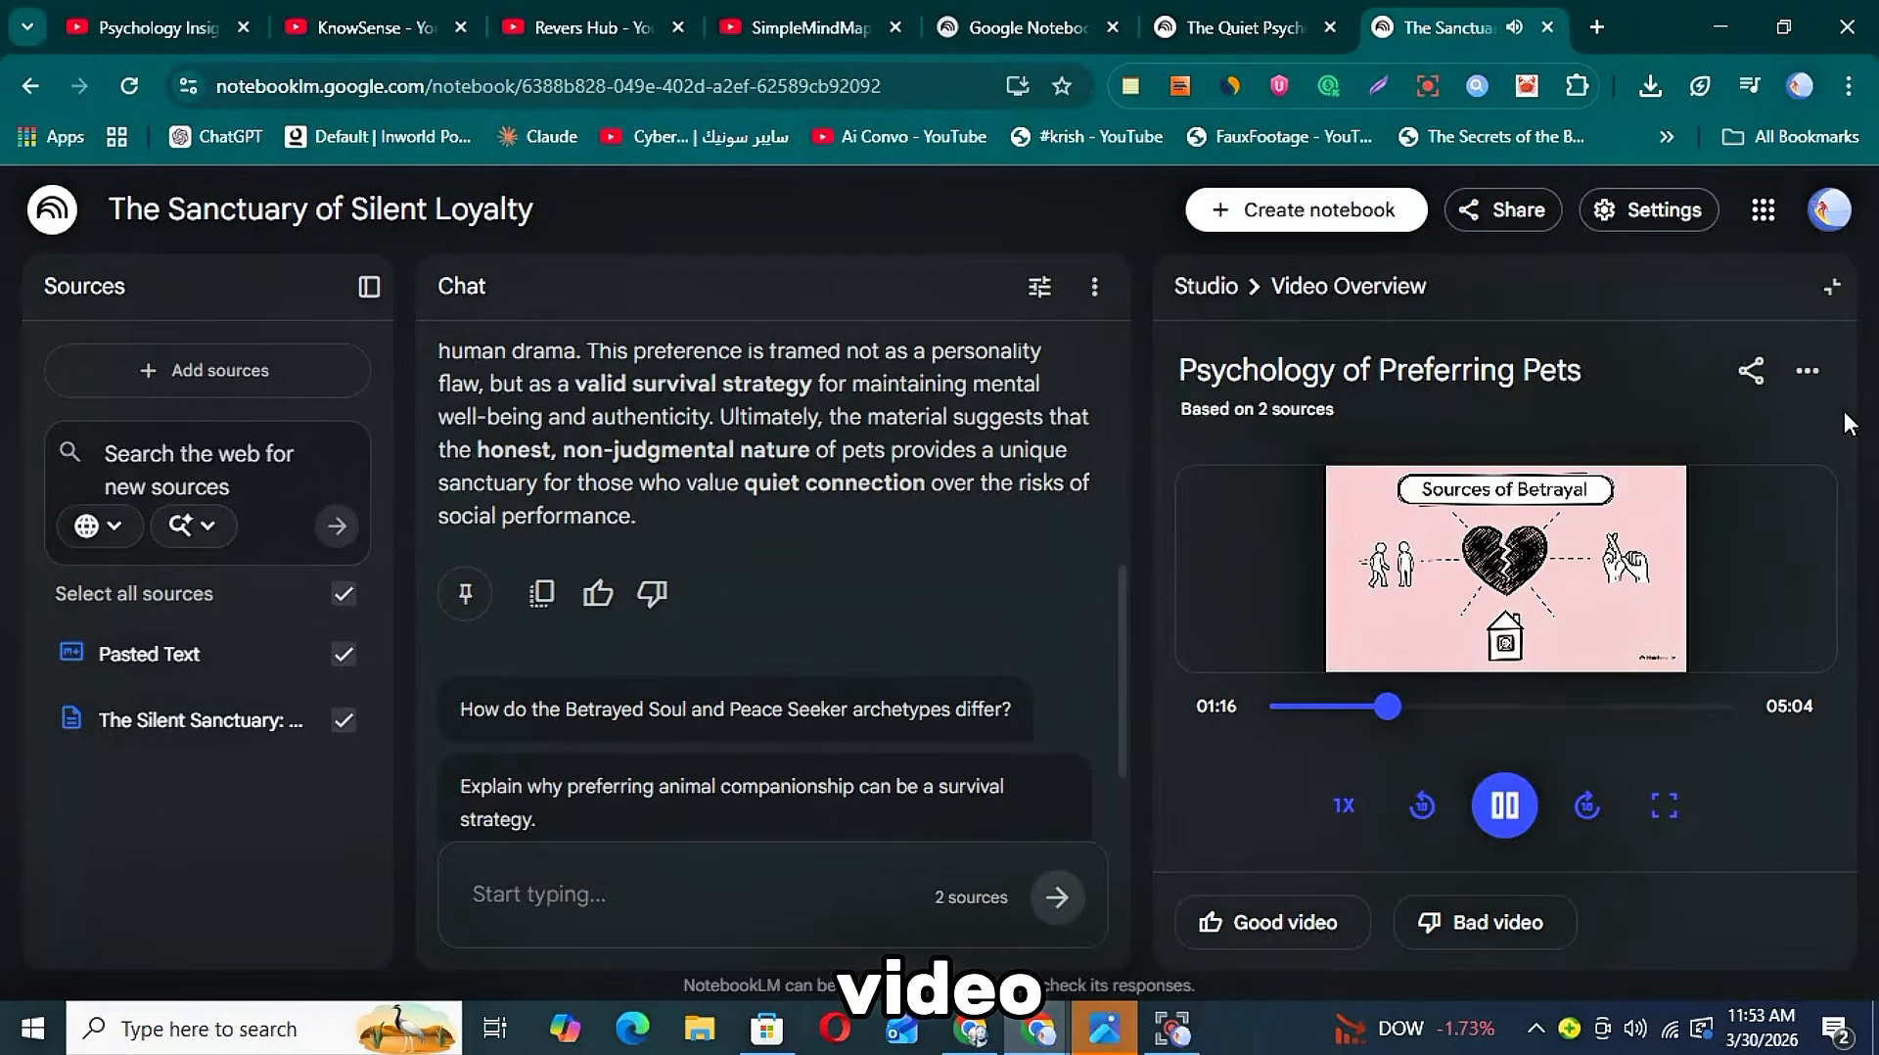
- Download the Psychology of Preferring Pets video overview and pause its playback
click(1811, 368)
click(1743, 451)
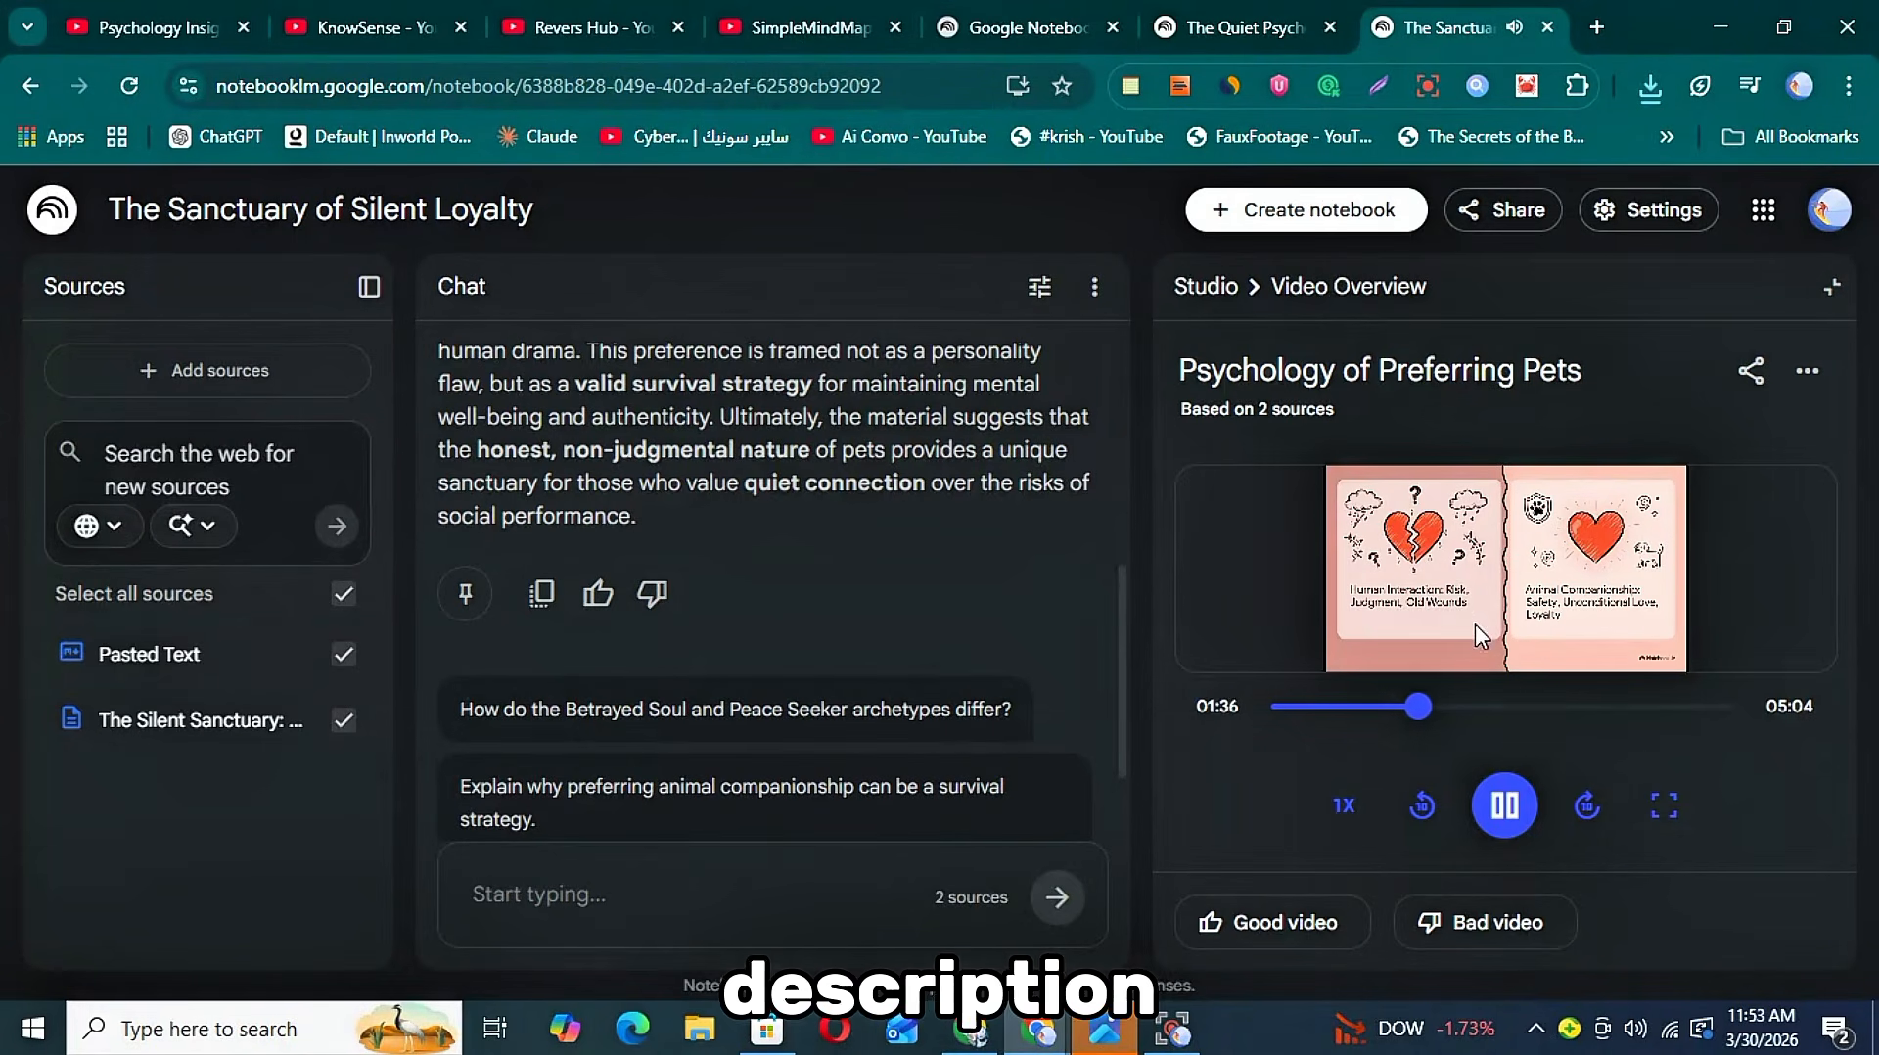
click(1503, 805)
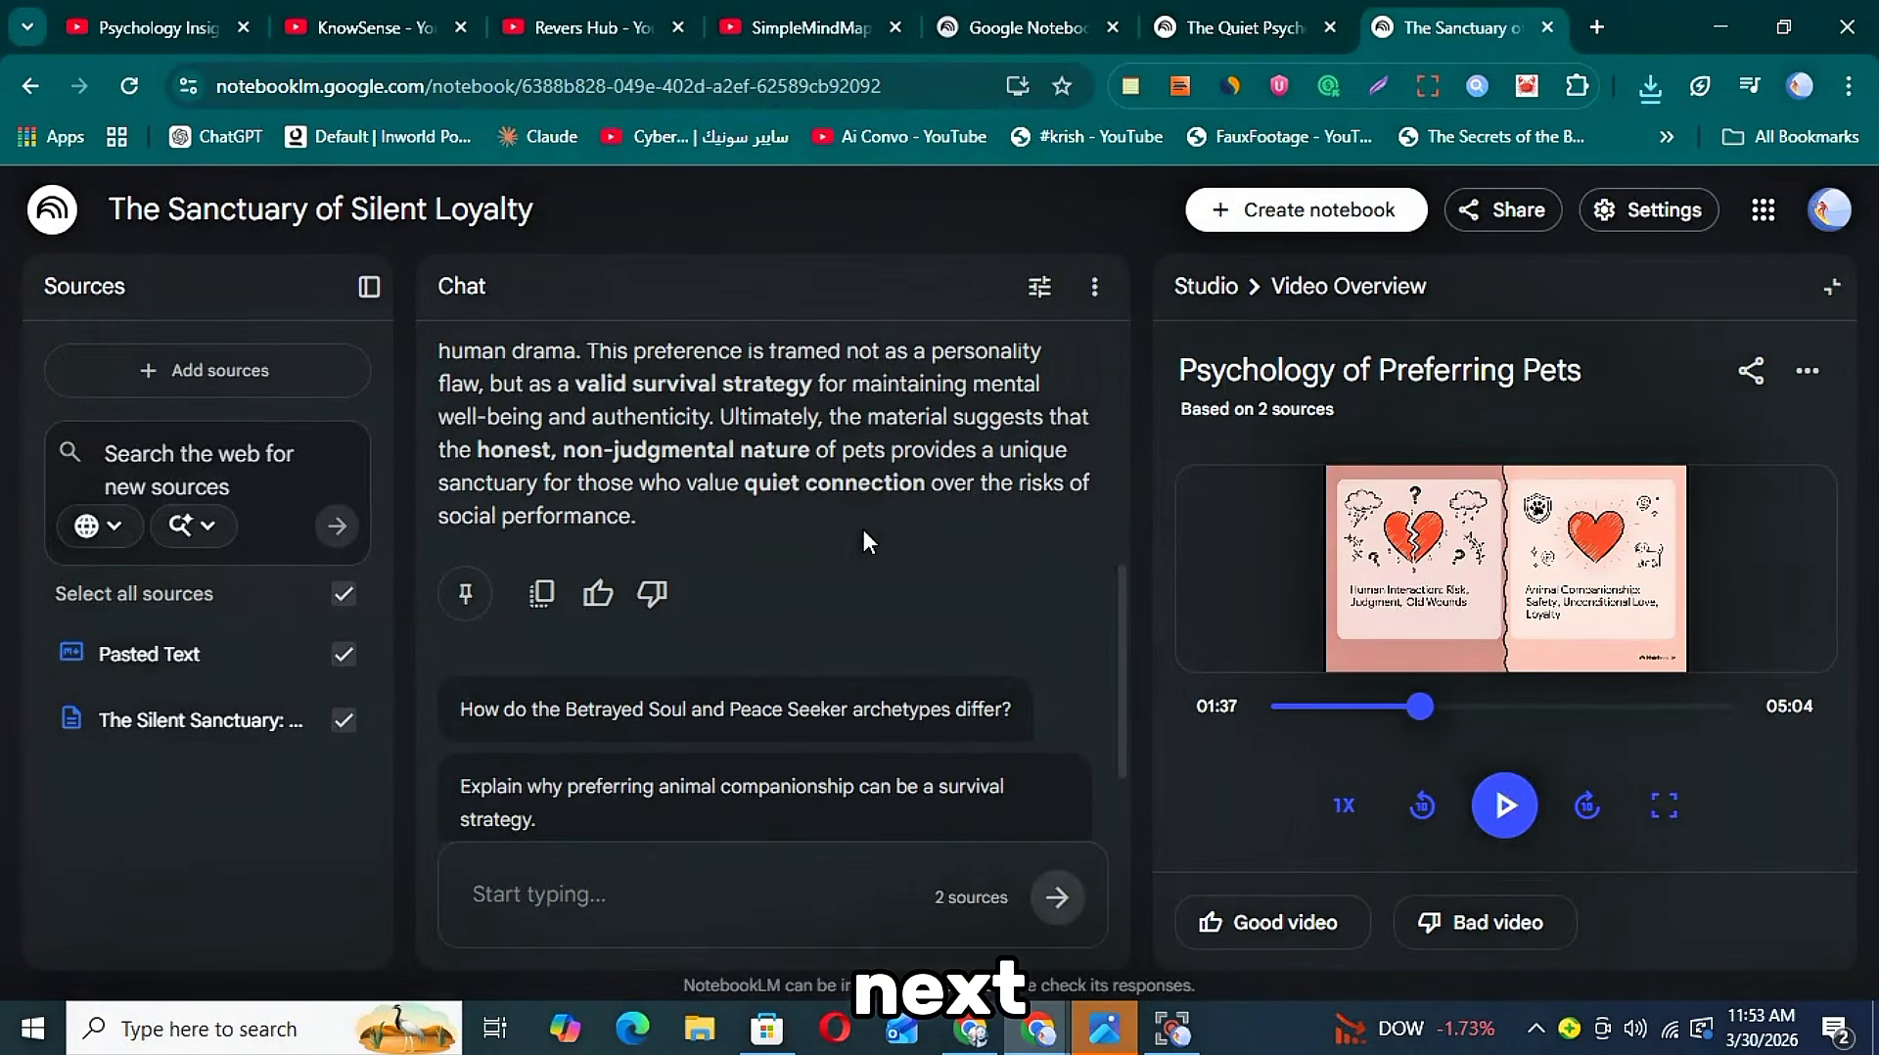
scroll(867, 541, up, 6)
scroll(938, 409, down, 4)
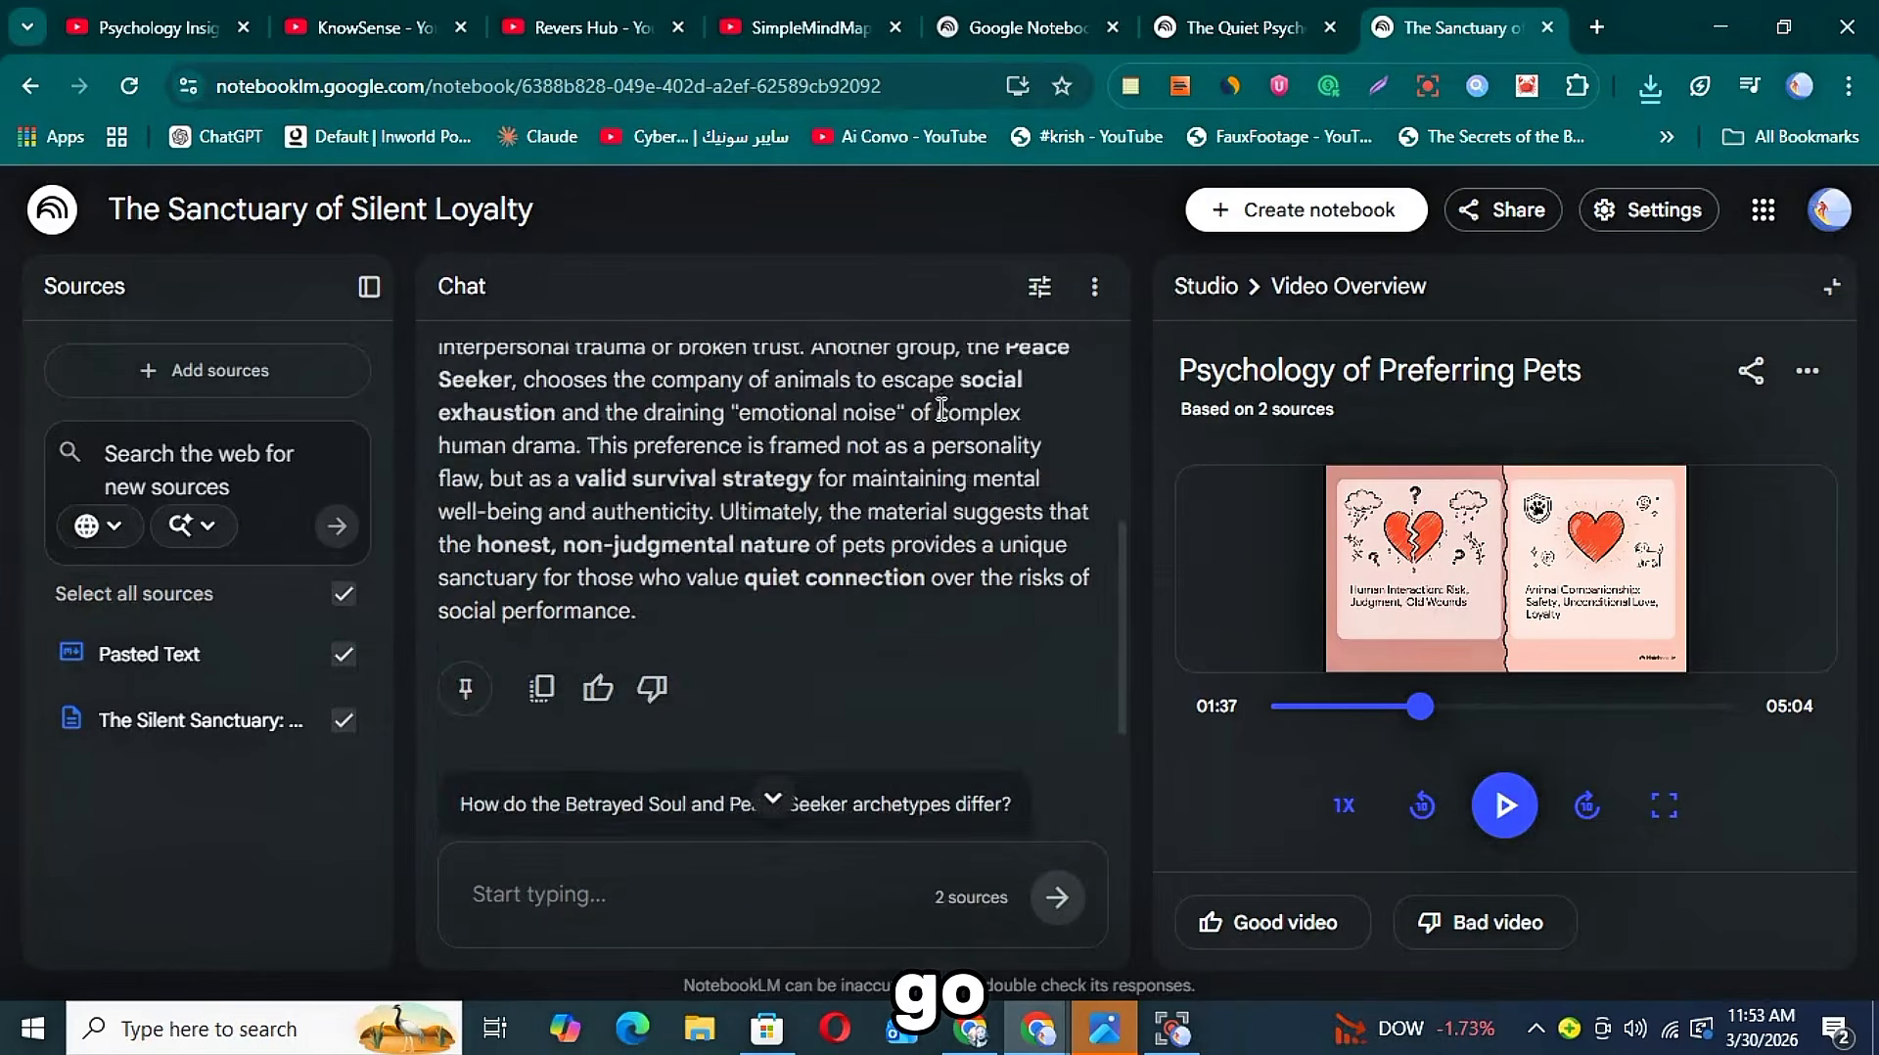
scroll(939, 409, down, 2)
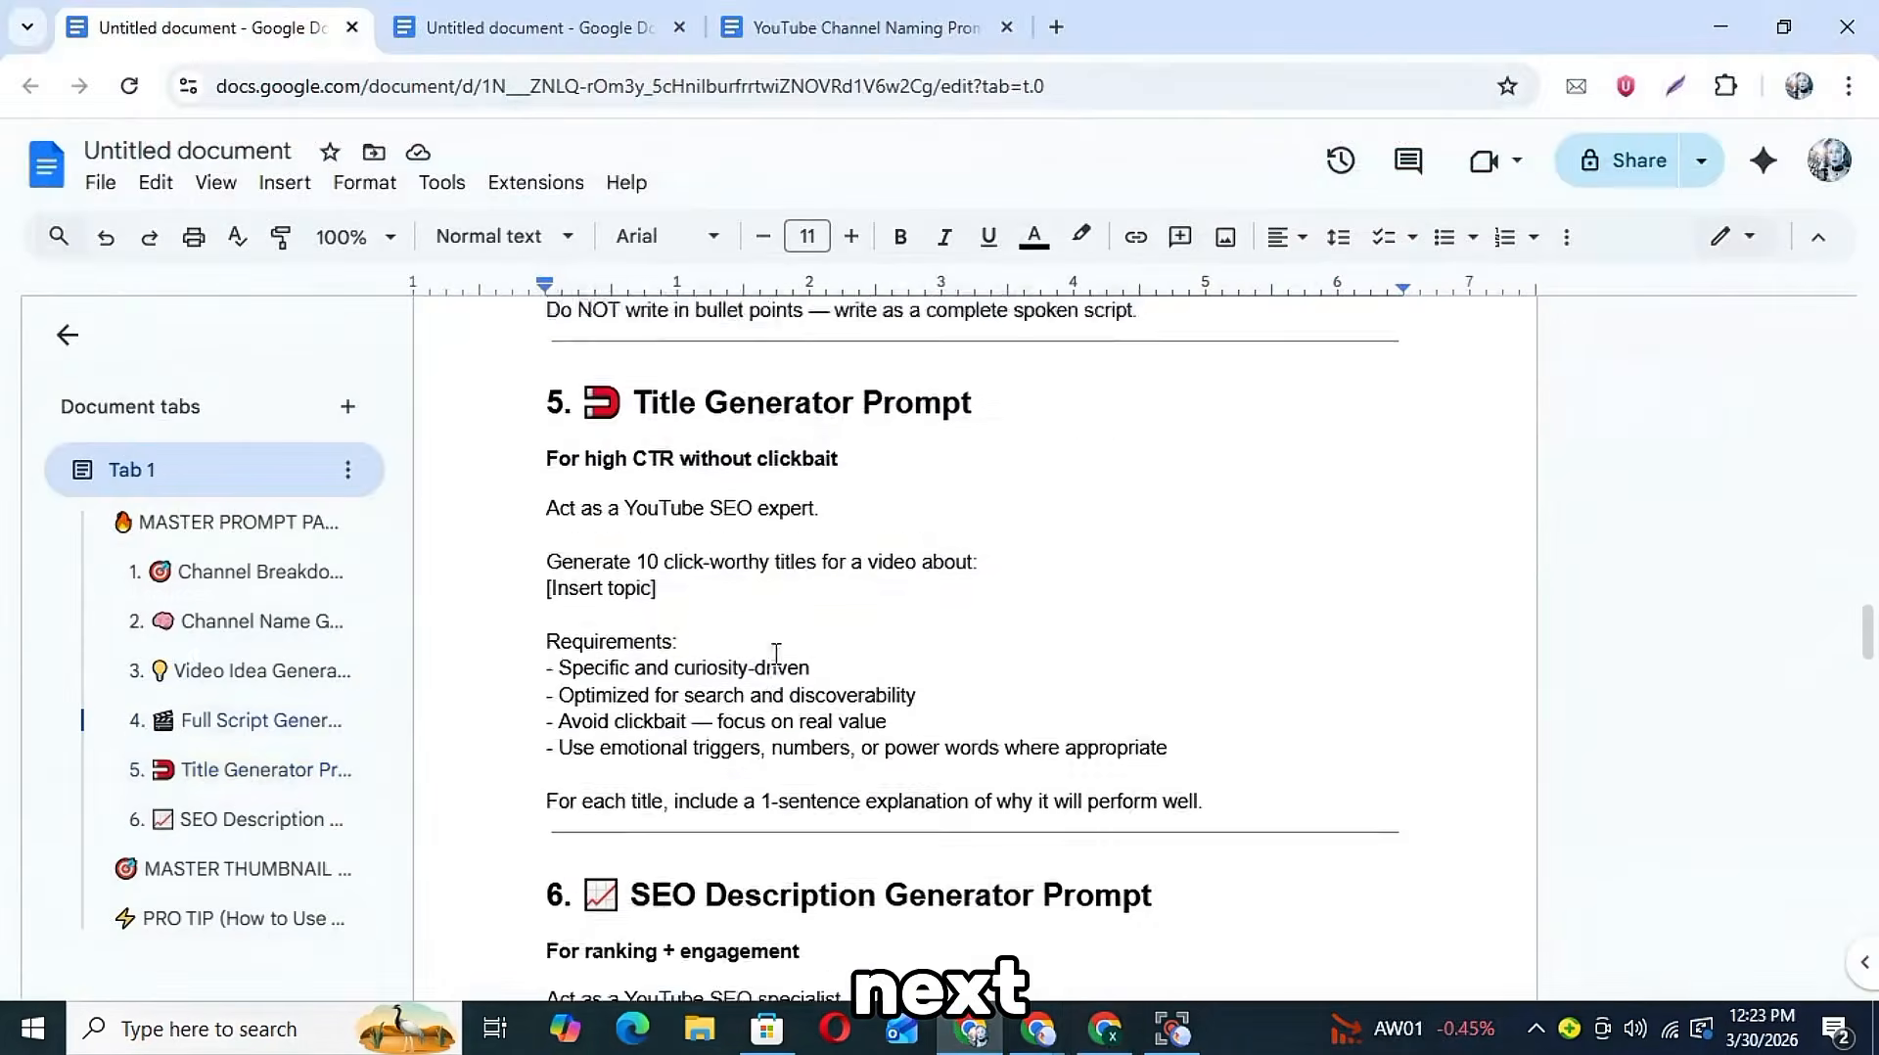
- In the Google Docs prompt document, copy the full text of the Title Generator Prompt in section 5
scroll(685, 539, down, 1)
drag(545, 438, 1236, 791)
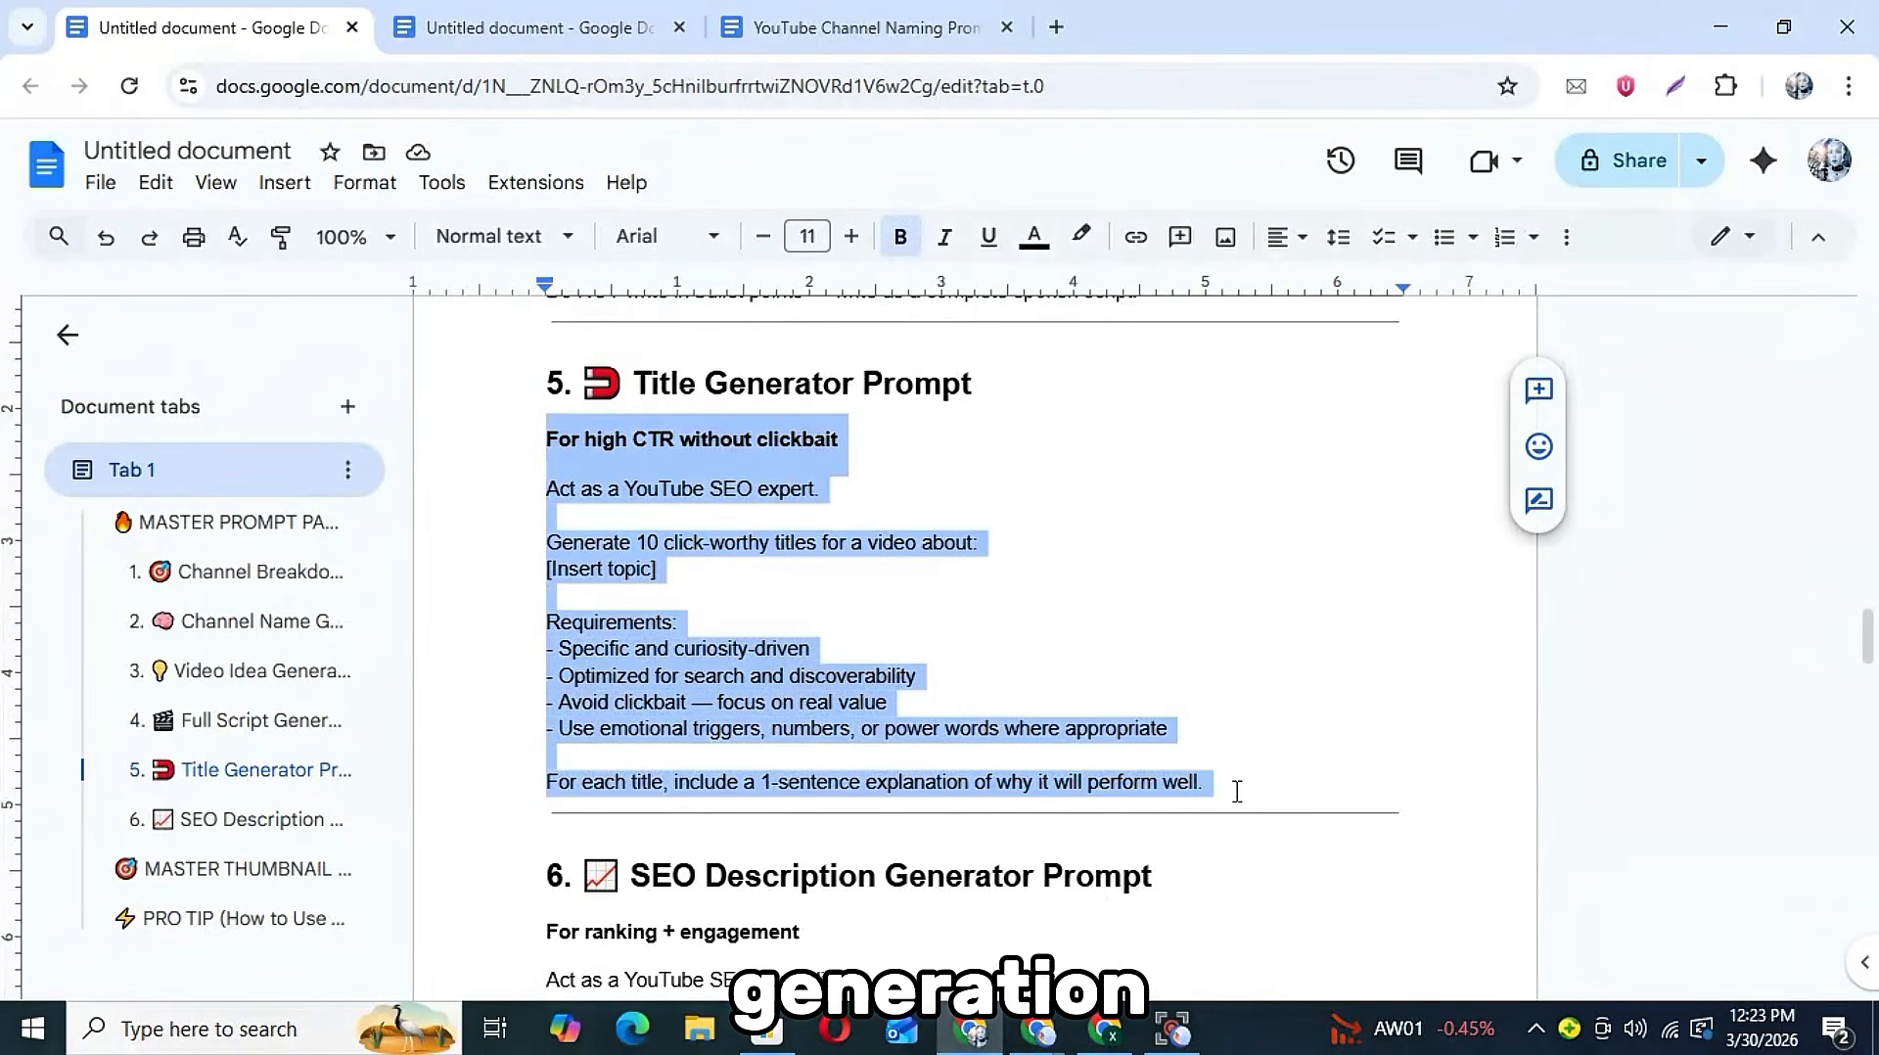
right_click(816, 710)
click(861, 349)
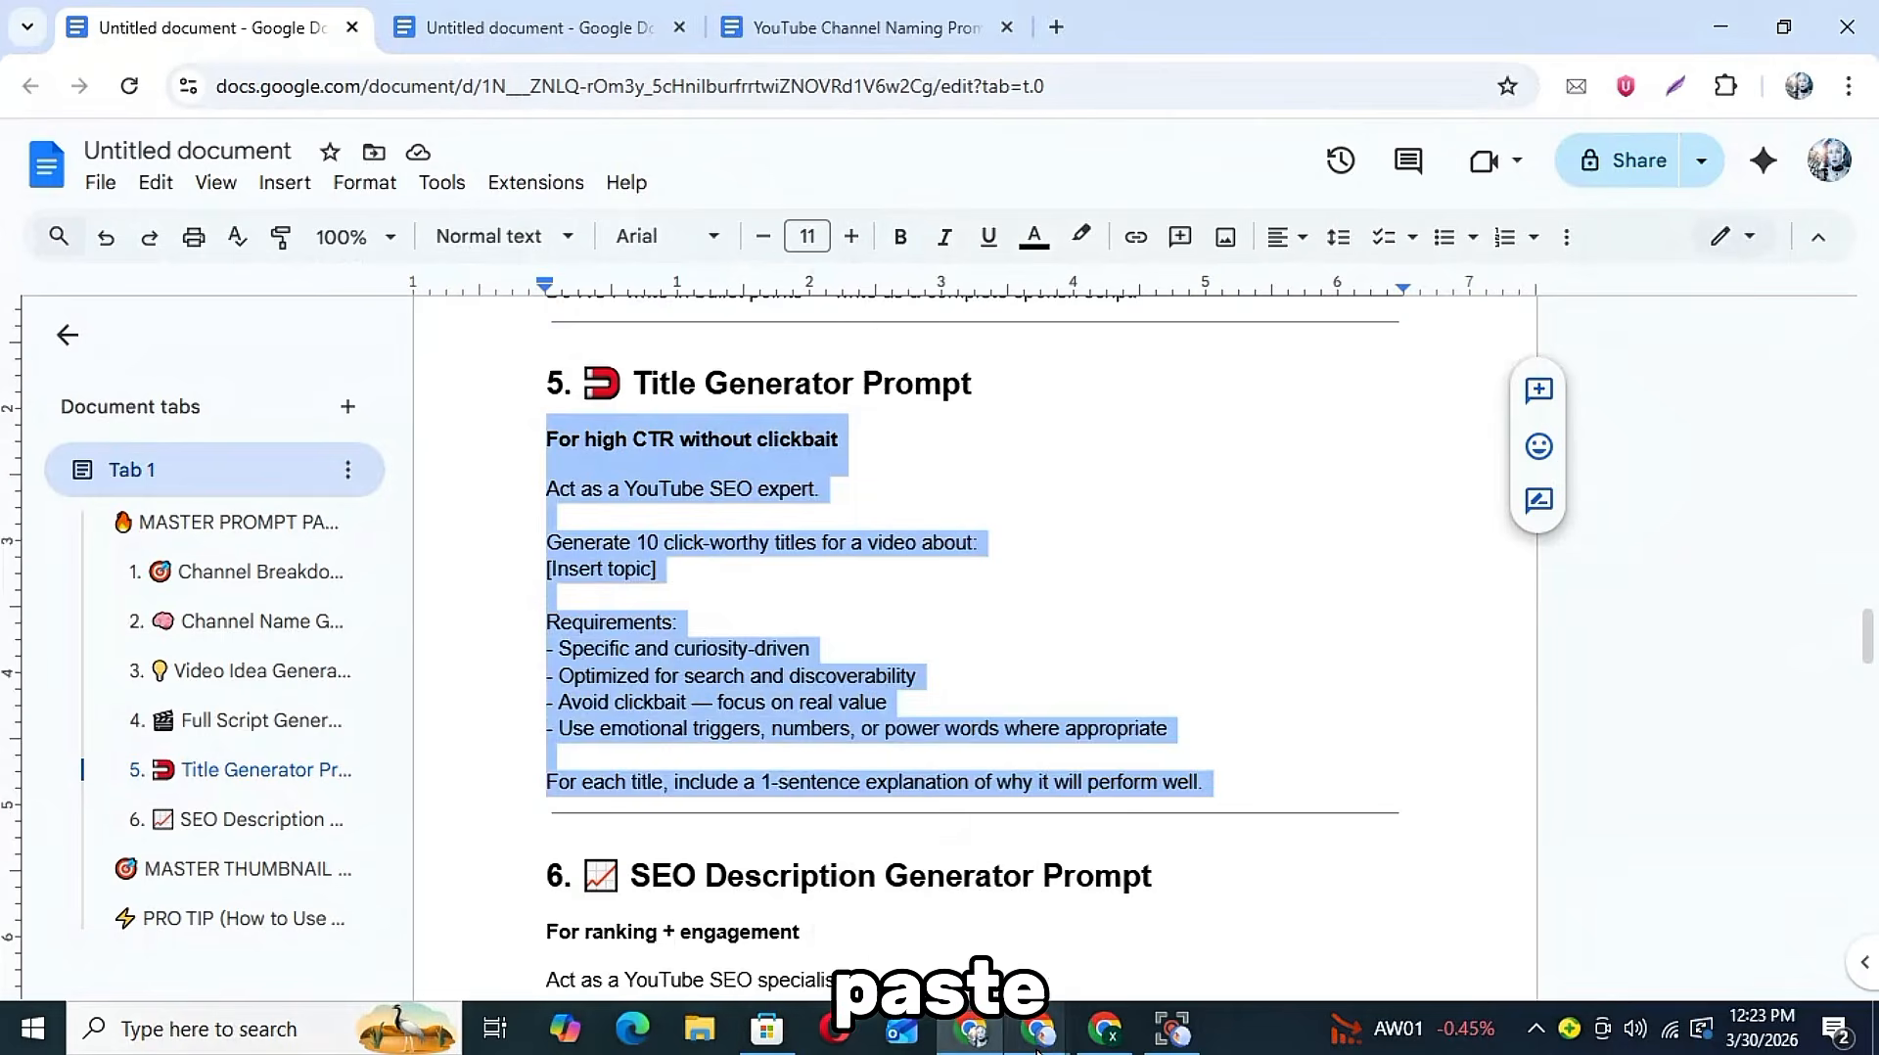
- Switch to NotebookLM and paste the title generator prompt into the notebook's chat
mouse_move(1037, 1043)
click(891, 912)
right_click(809, 908)
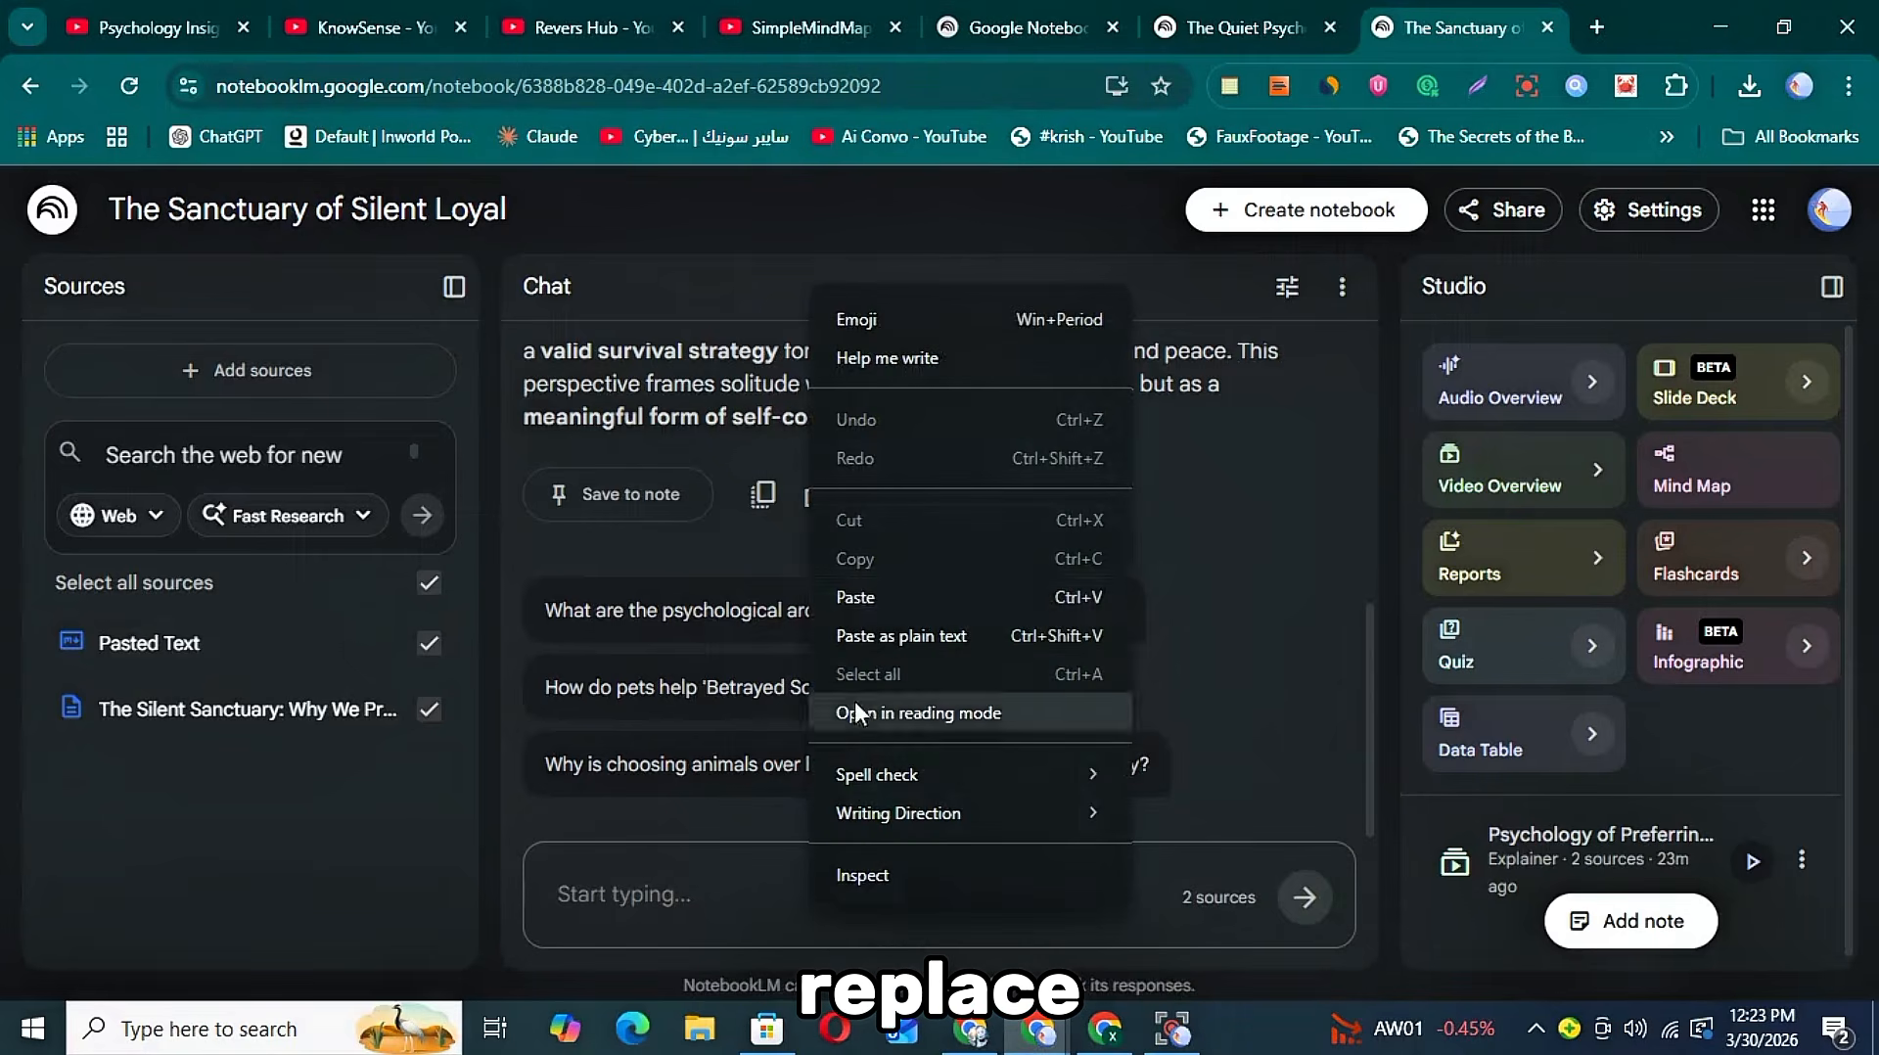
click(866, 597)
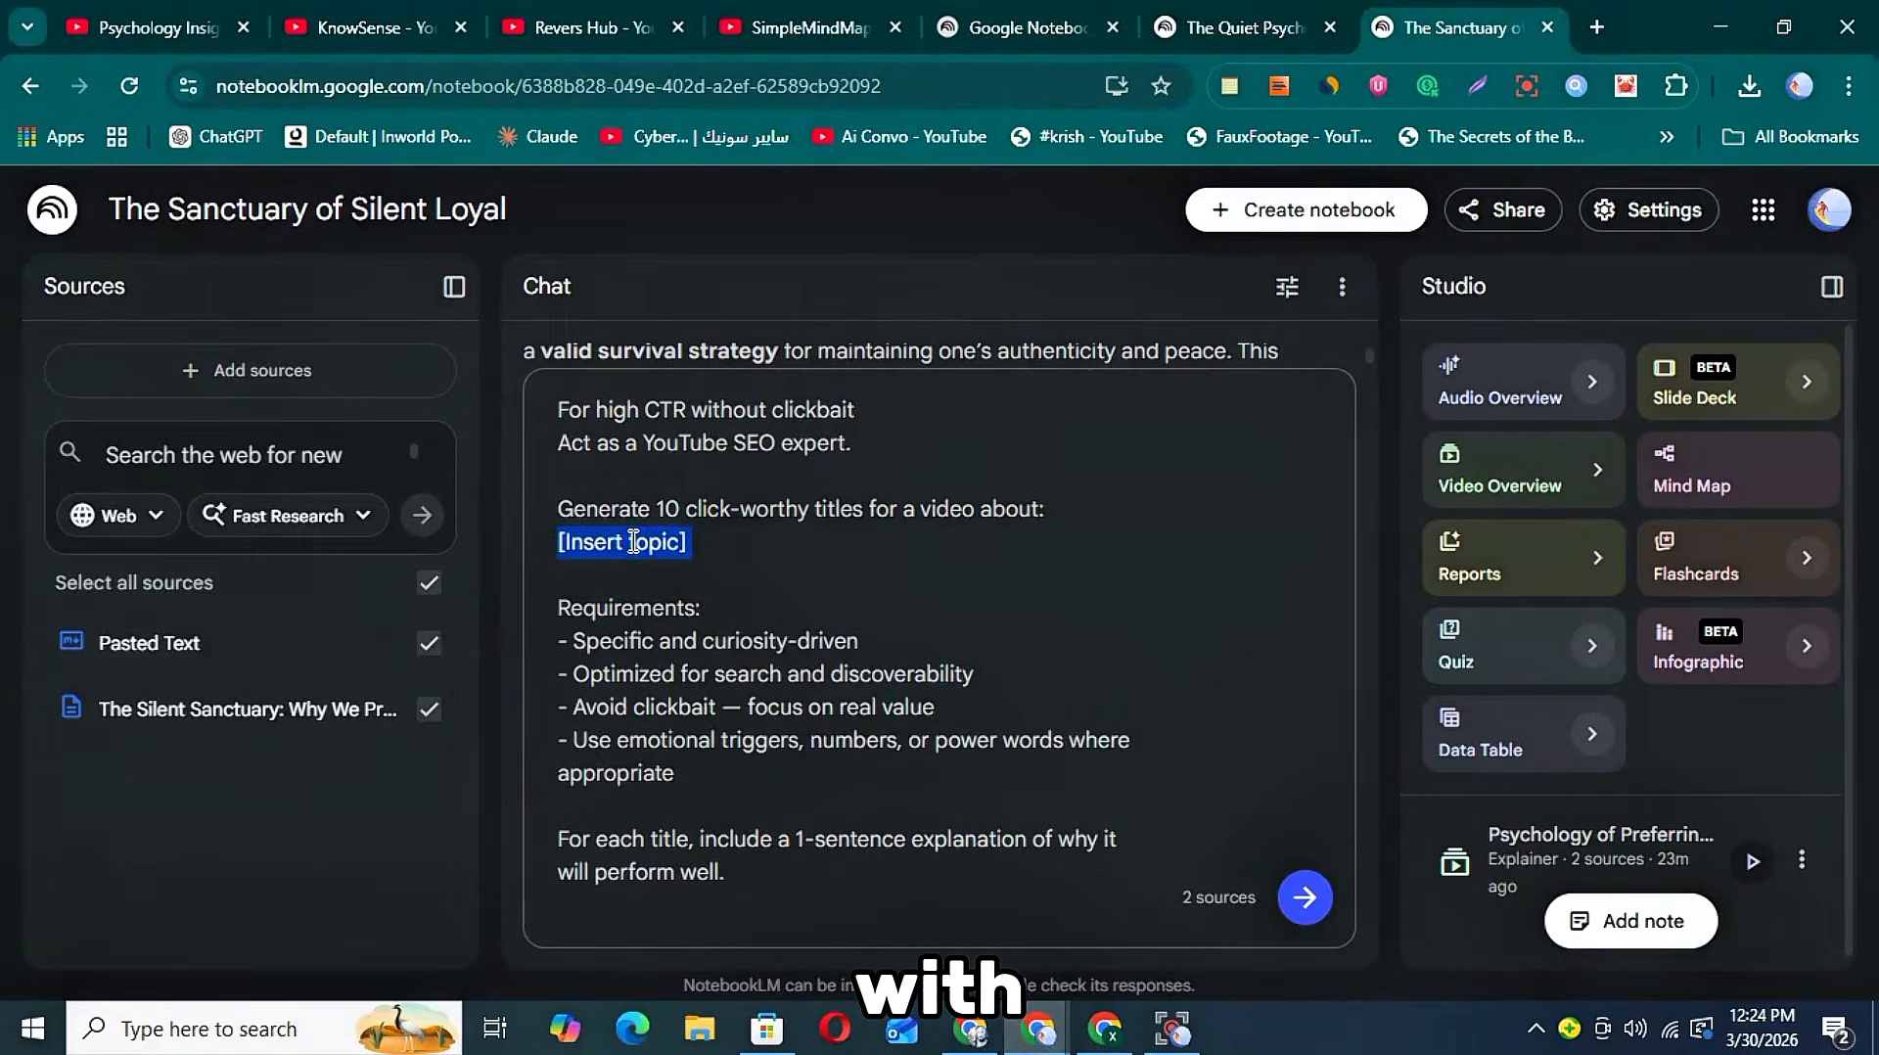
- Replace [Insert topic] with the copied idea "10. Psychology of People Who Trust Animals More Than Humans" from the clipboard history and submit the prompt
key(super+v)
scroll(784, 617, down, 5)
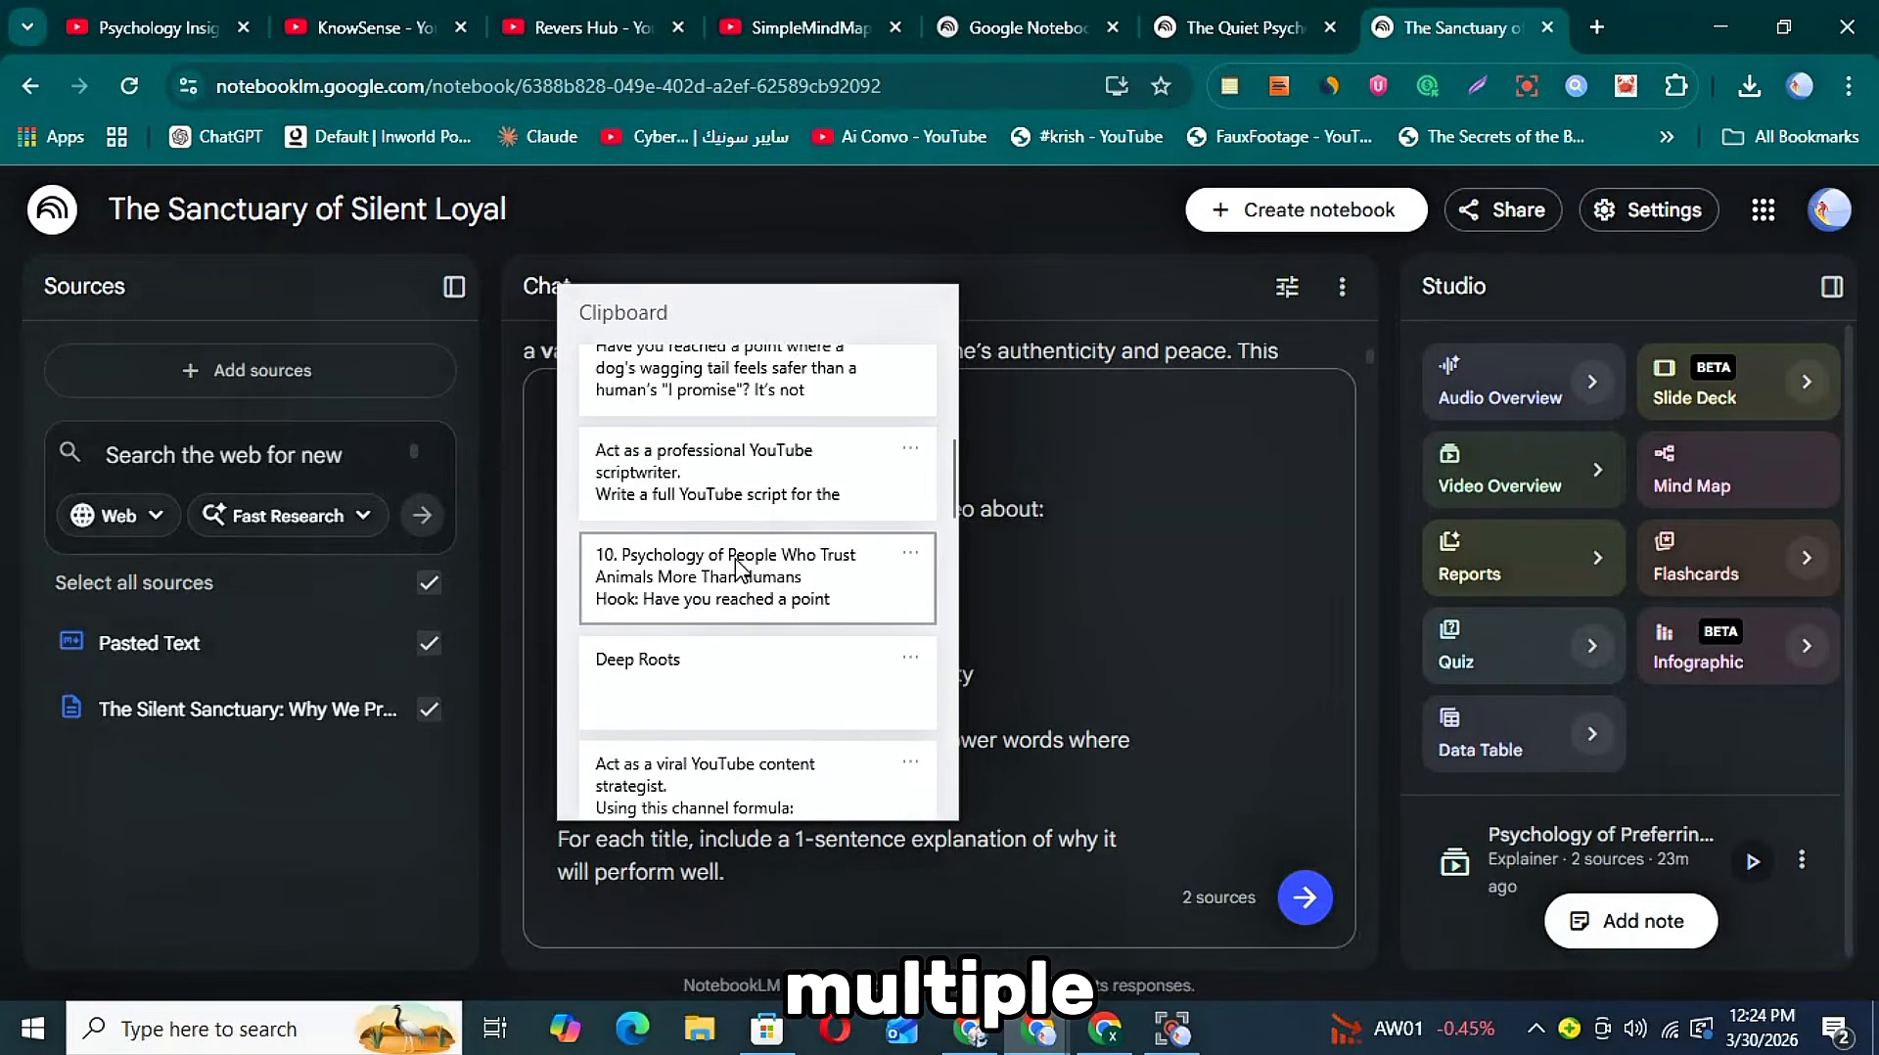
click(736, 568)
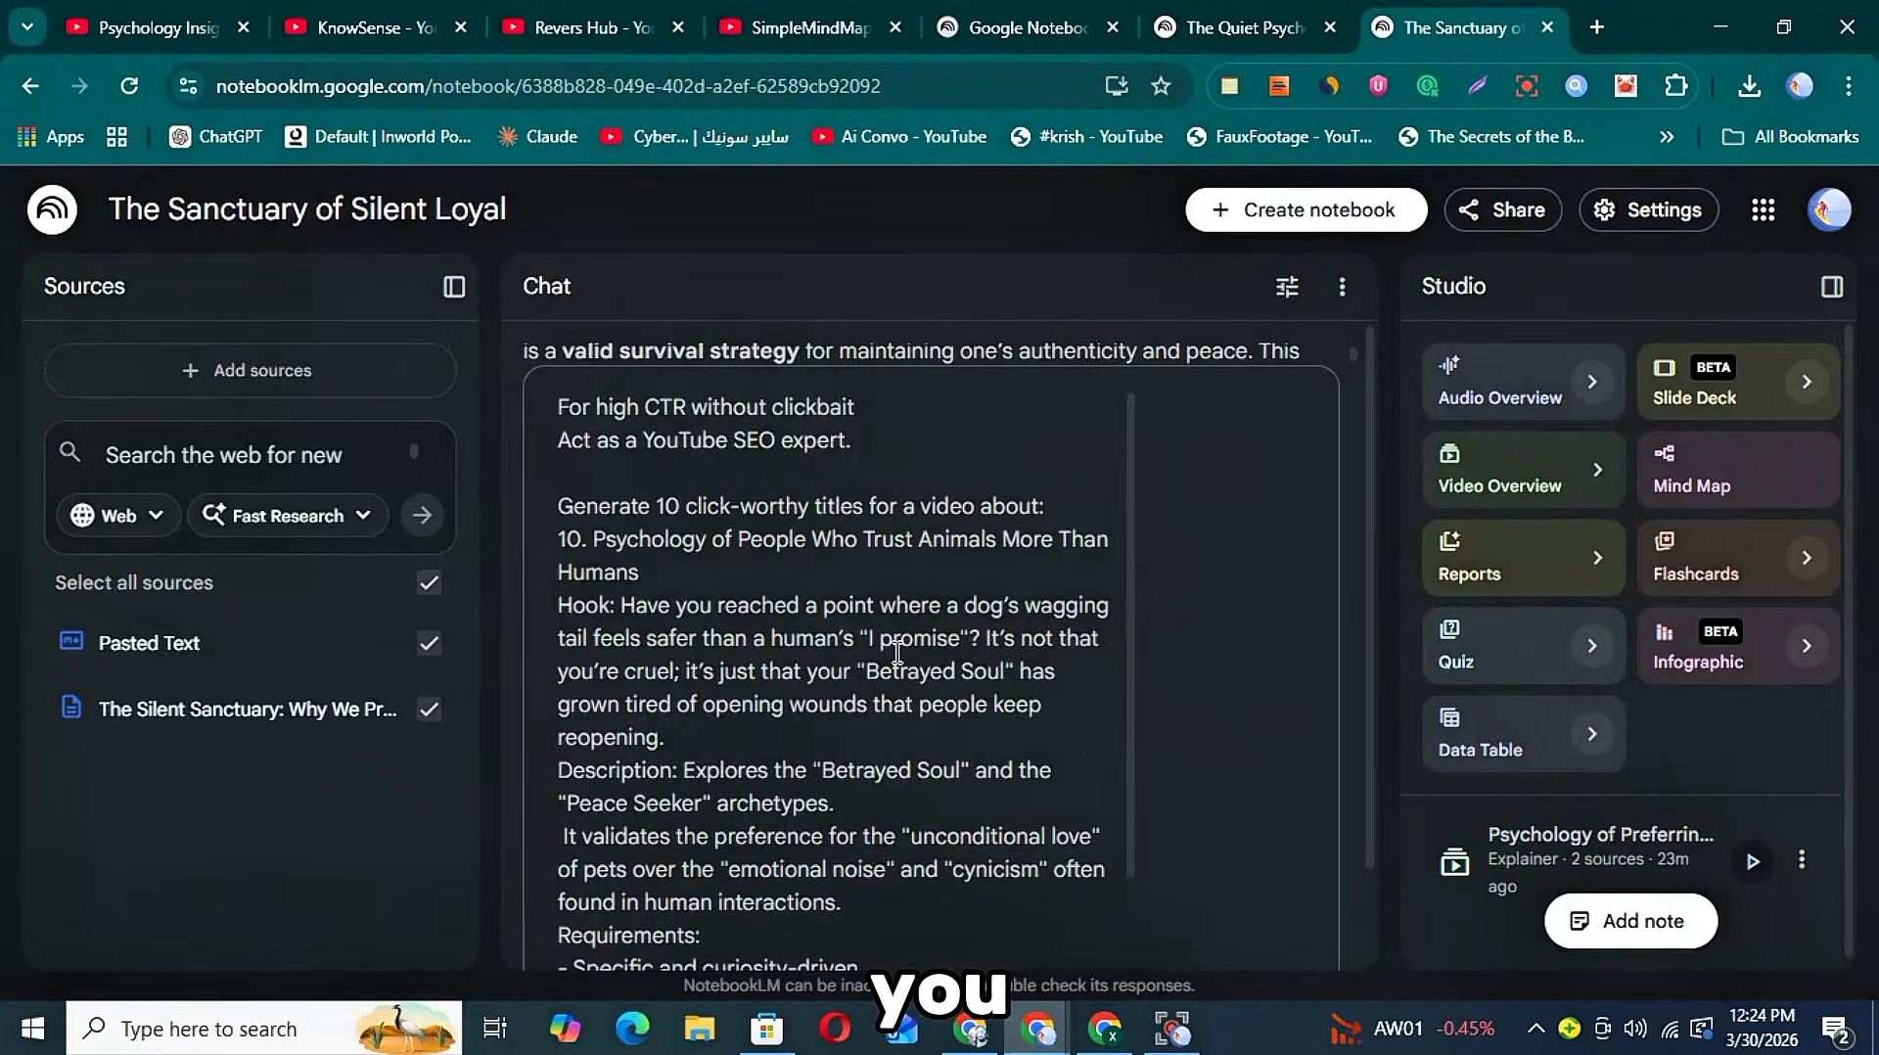
click(1289, 898)
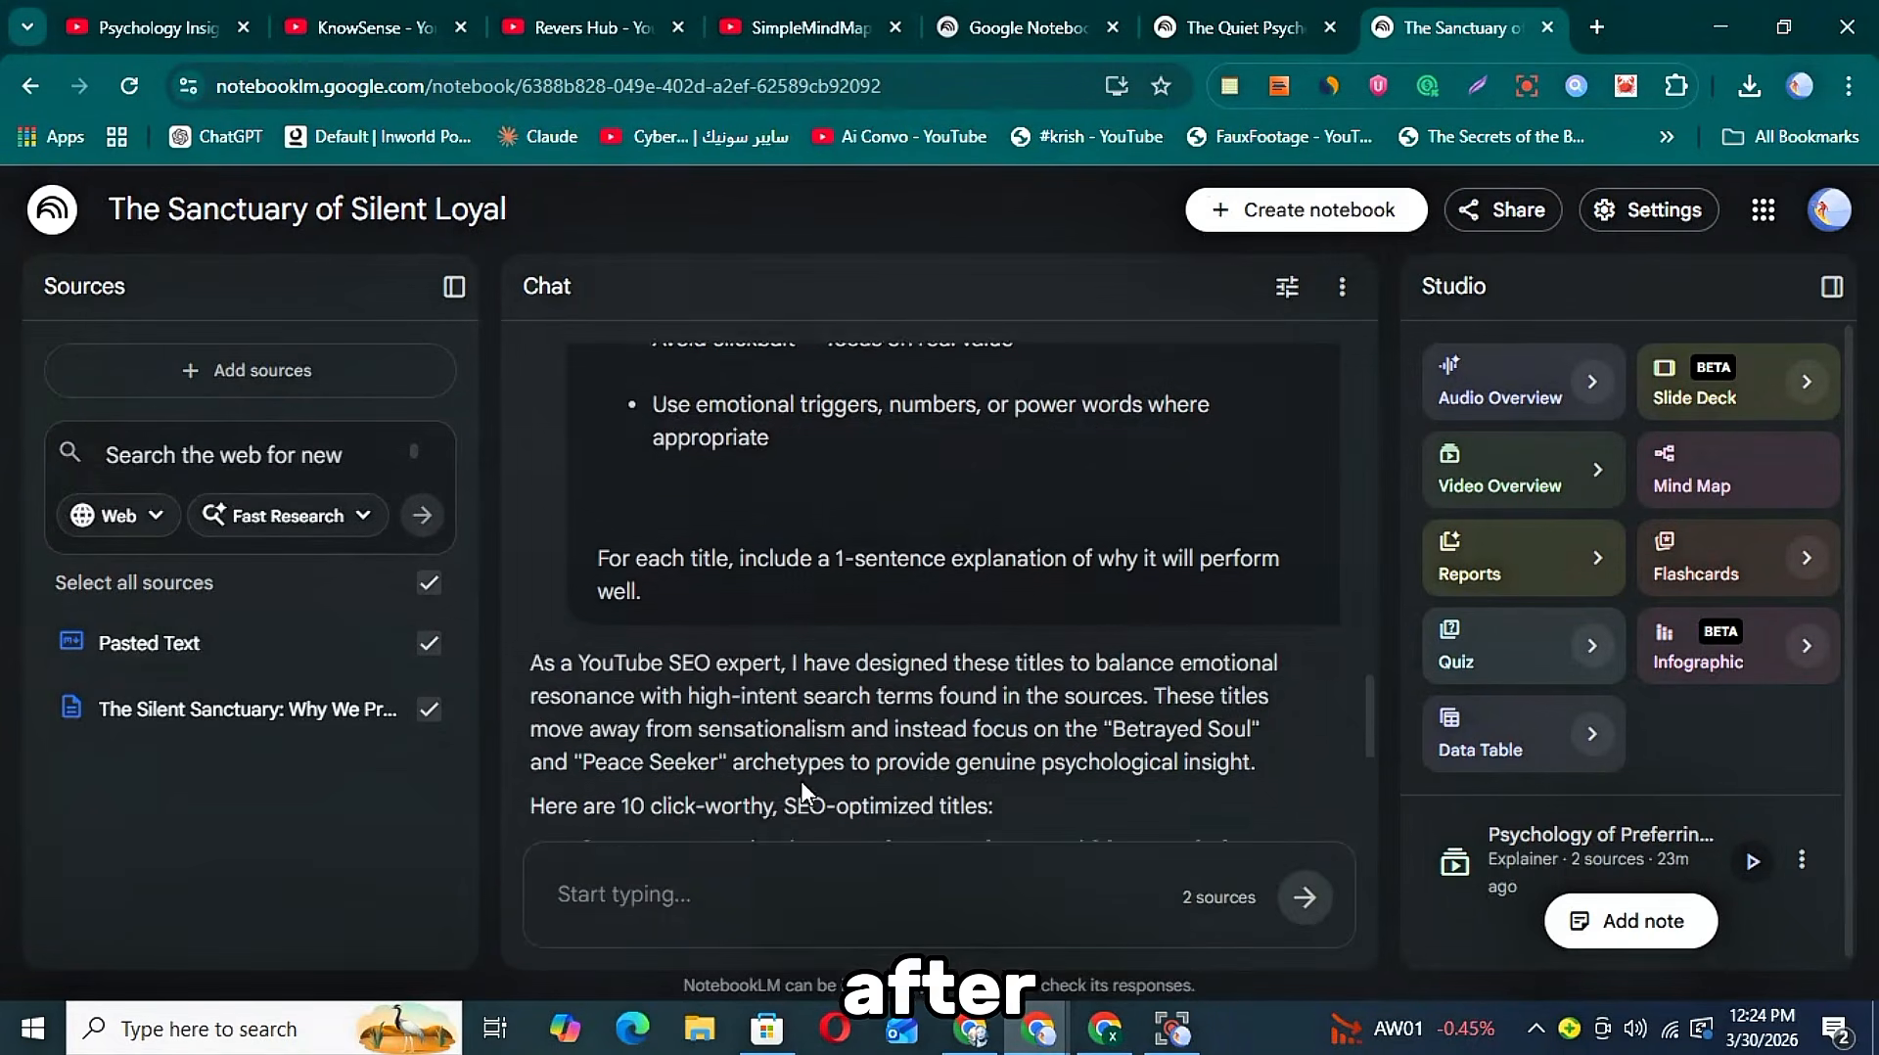
- Review the generated title suggestions and their explanations in the chat
drag(742, 696, 577, 596)
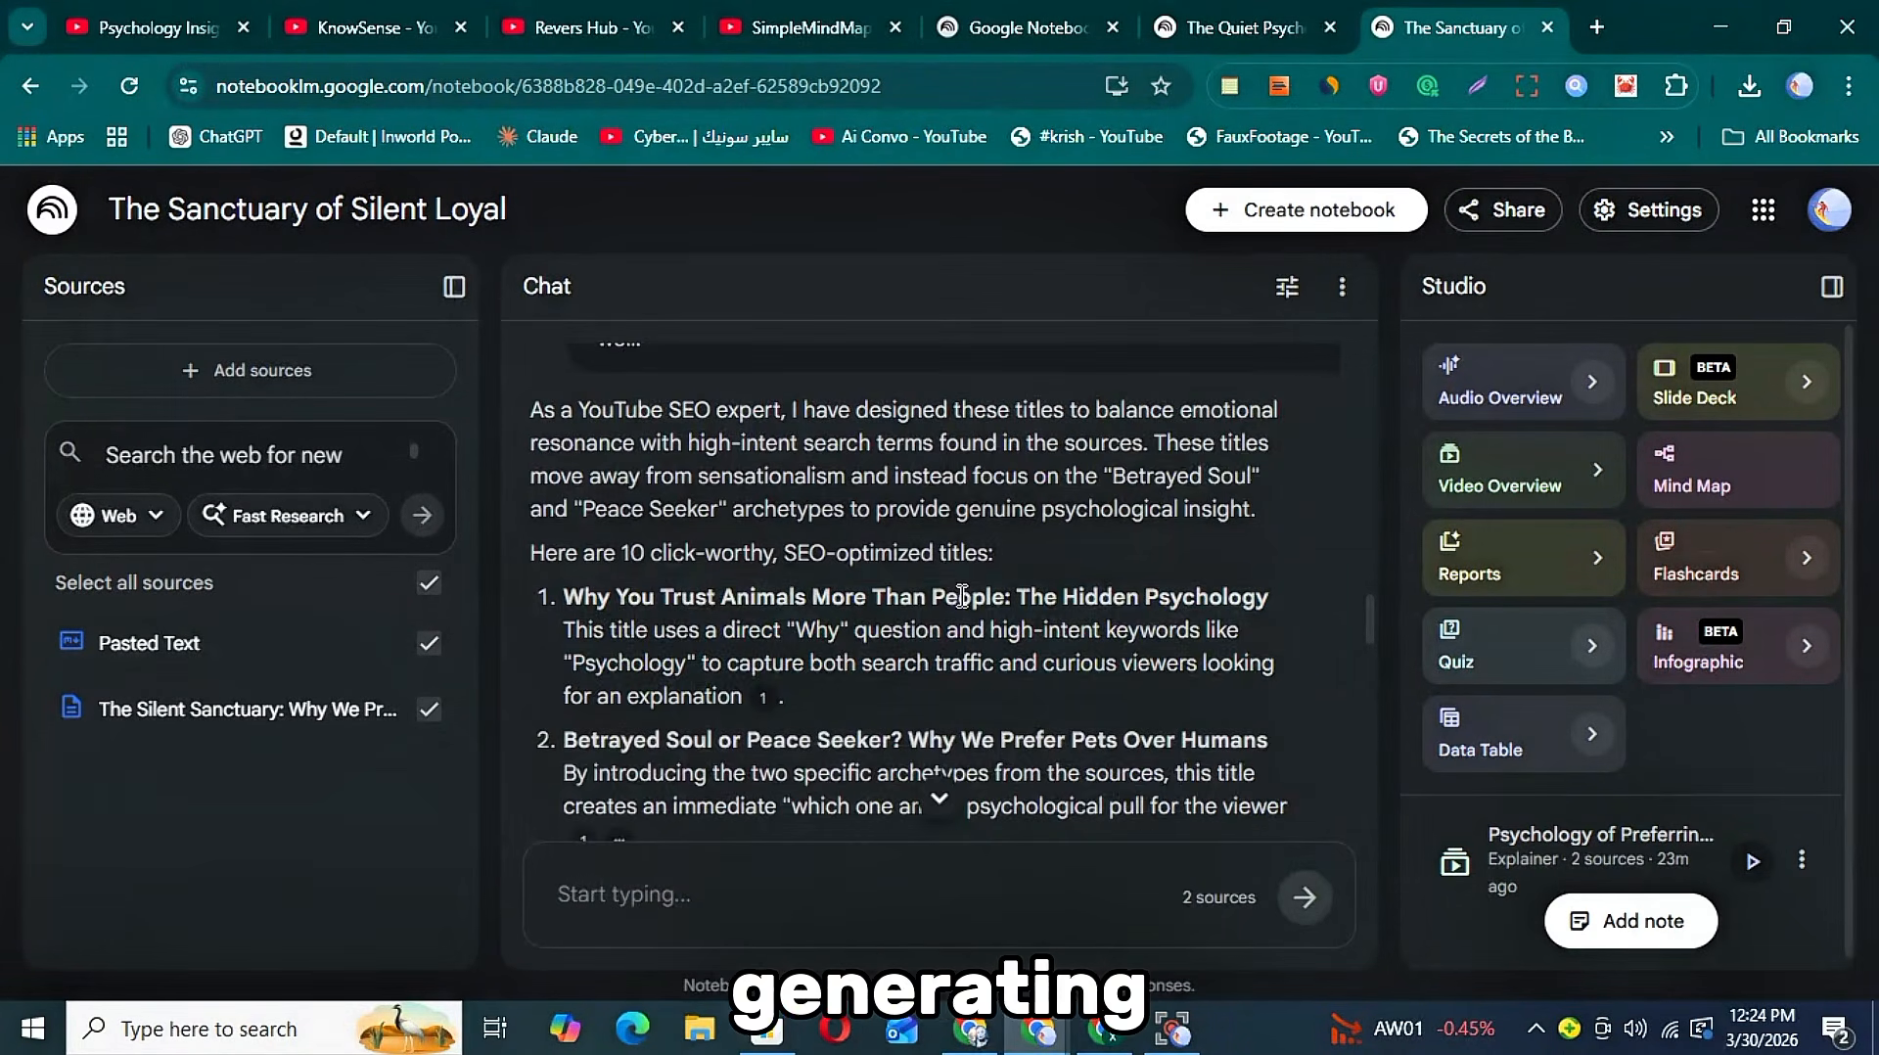
scroll(734, 675, down, 10)
scroll(743, 623, up, 8)
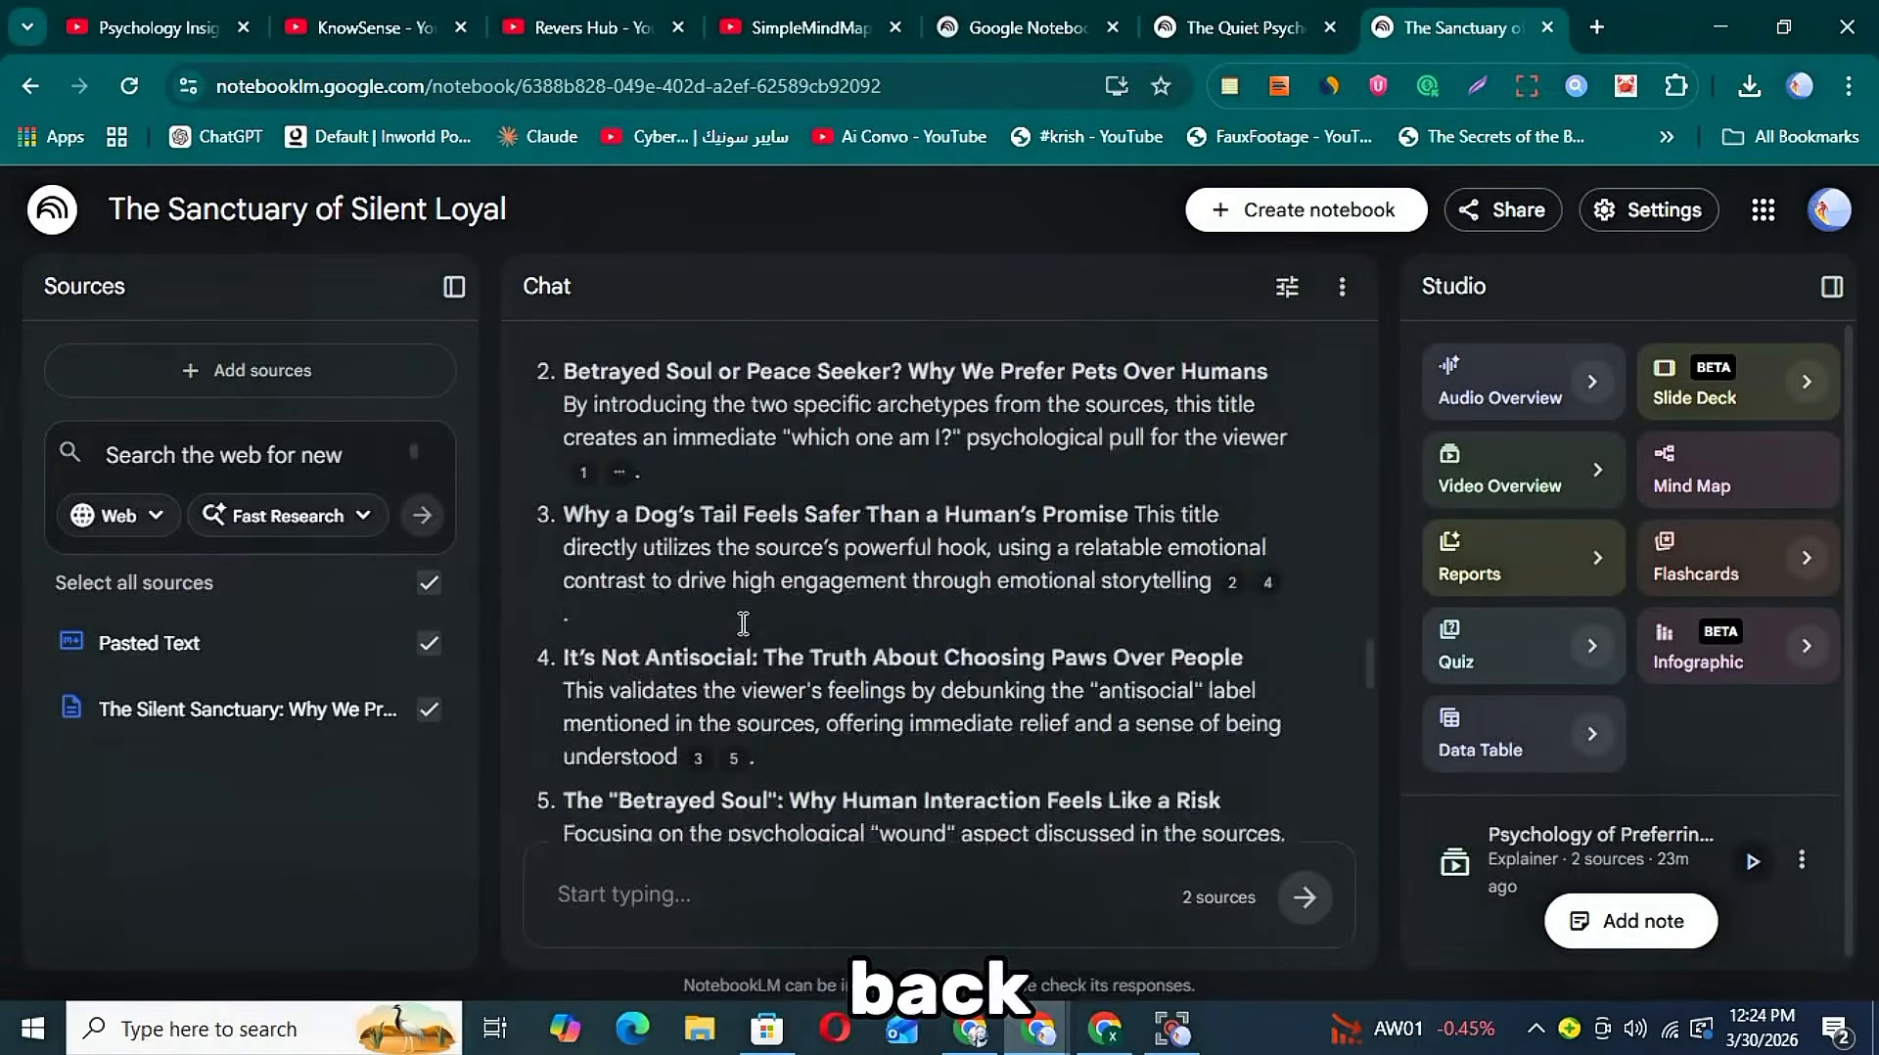
scroll(742, 623, up, 5)
- Switch to the Google Docs prompt document and copy the SEO Description Generator Prompt in section 6
key(alt+Tab)
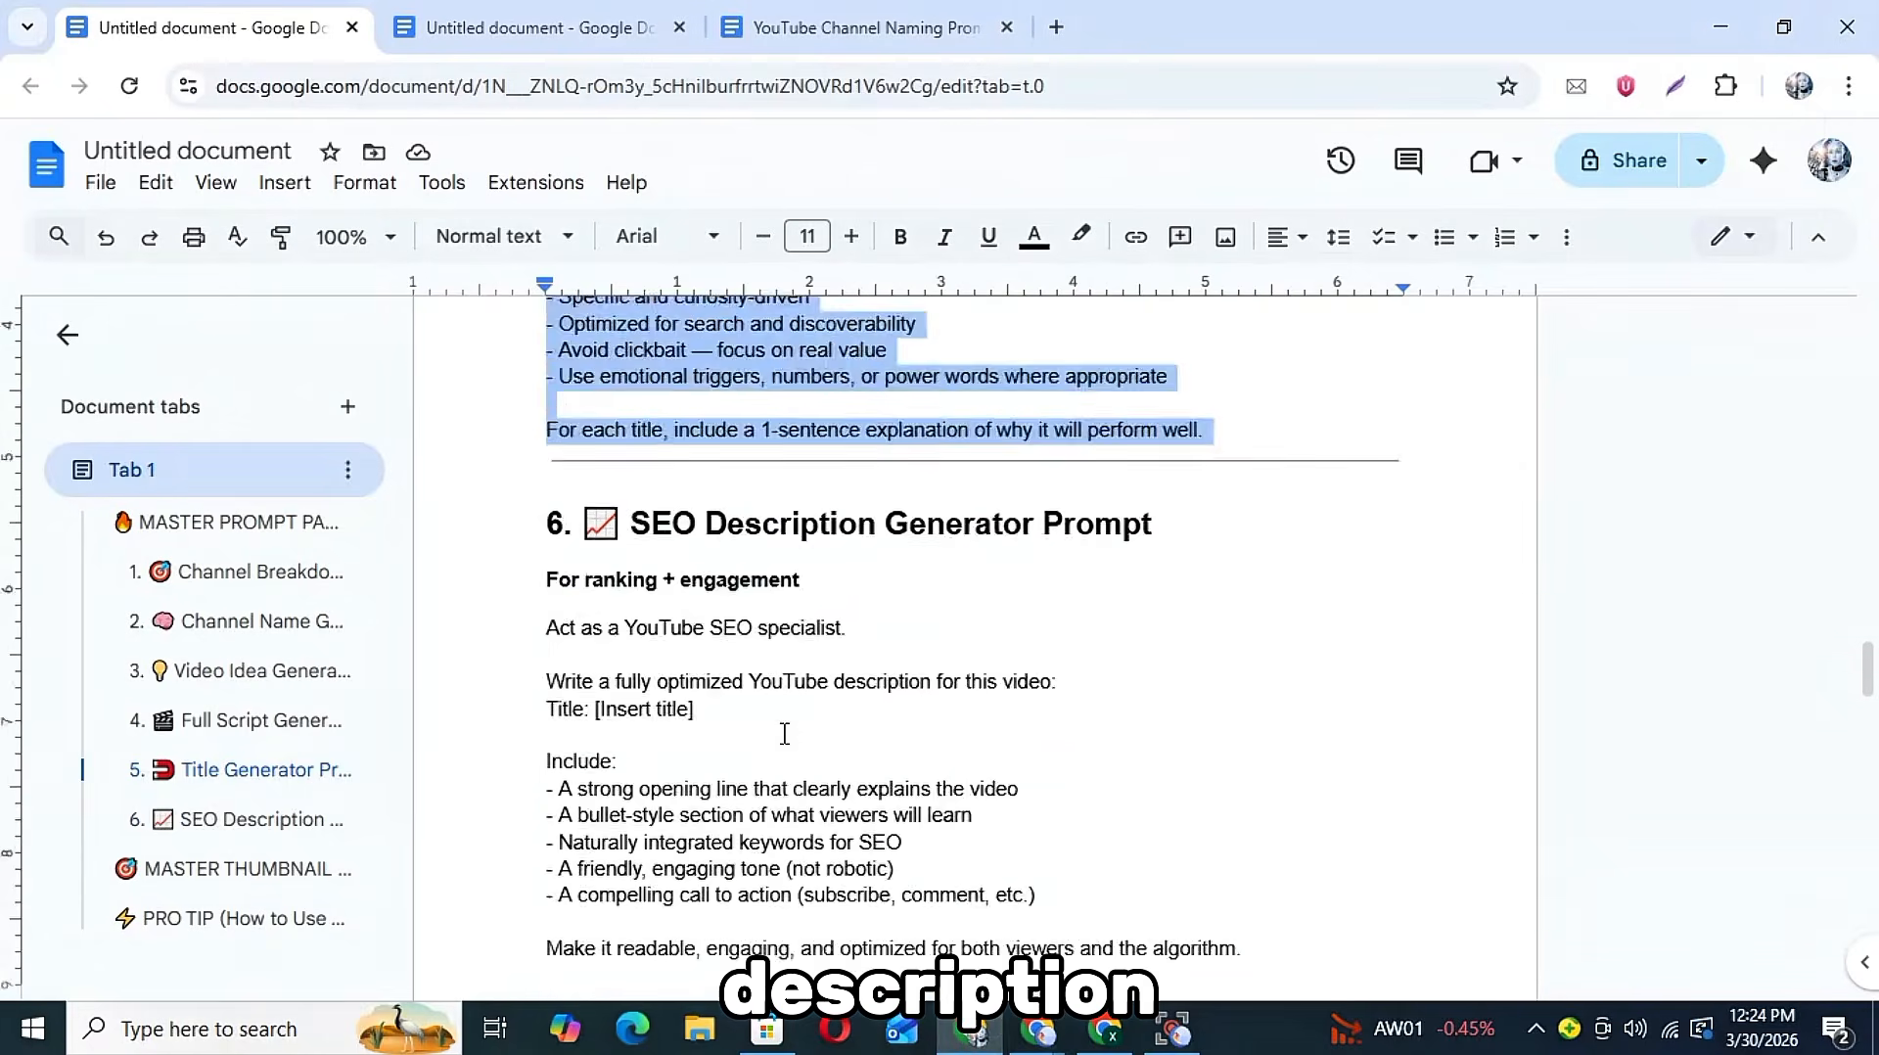
scroll(734, 489, down, 5)
drag(537, 435, 1253, 392)
scroll(881, 490, up, 1)
right_click(935, 392)
click(1008, 345)
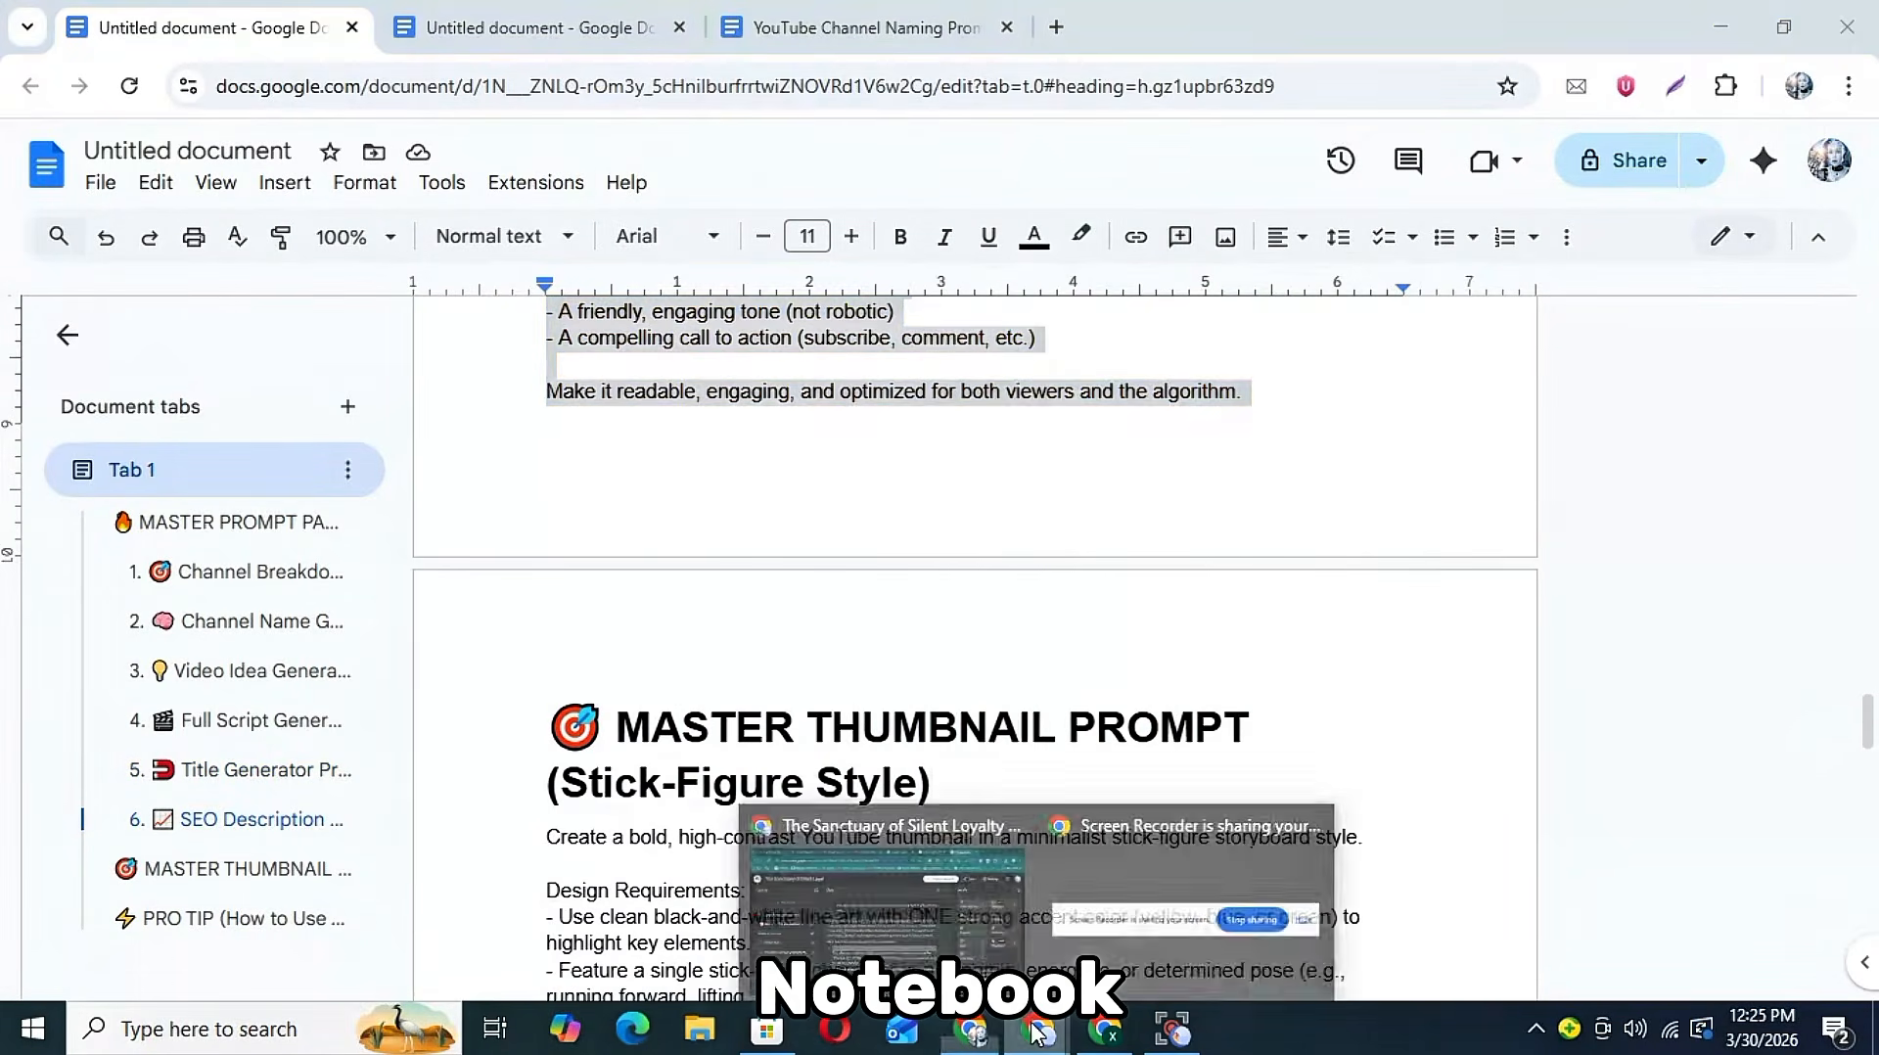
- In the NotebookLM chat, submit the description prompt with the title "Why You Trust Animals More Than People: The Hidden Psychology"
key(alt+Tab)
click(746, 905)
key(ctrl+v)
key(ctrl+v)
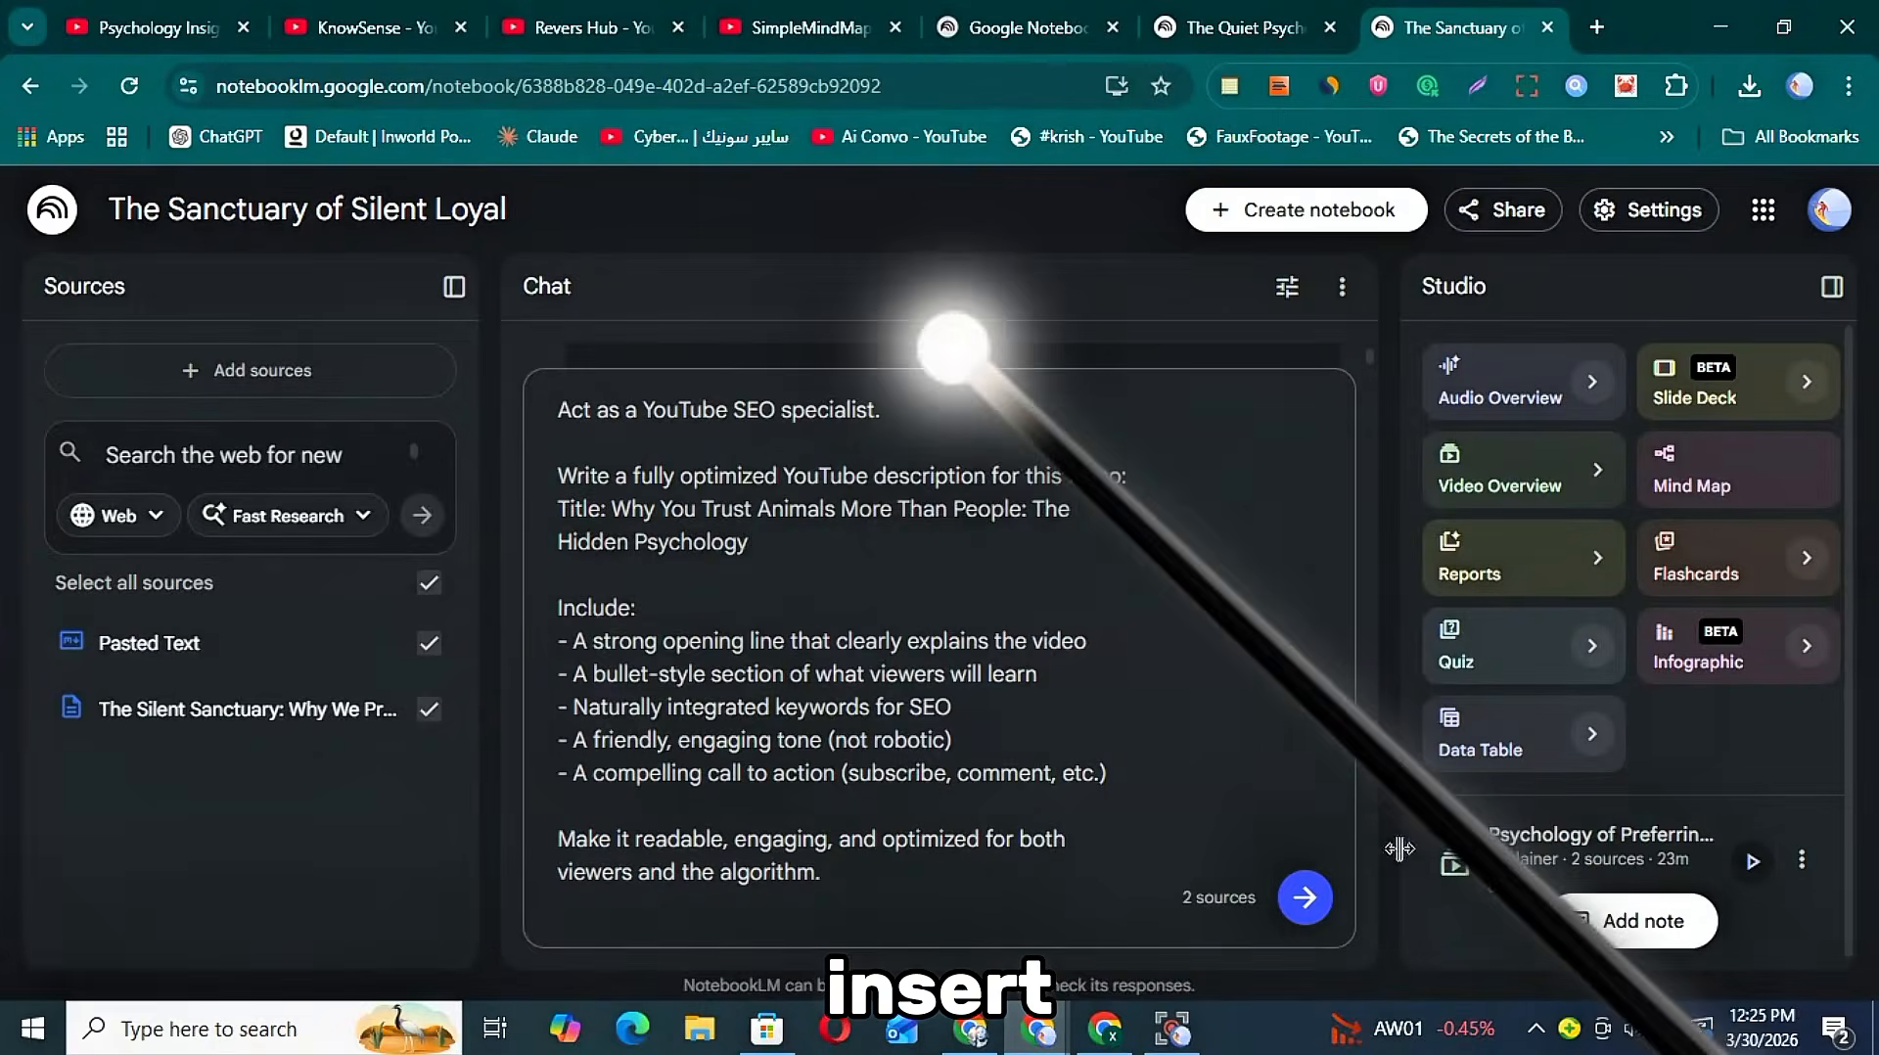
key(Return)
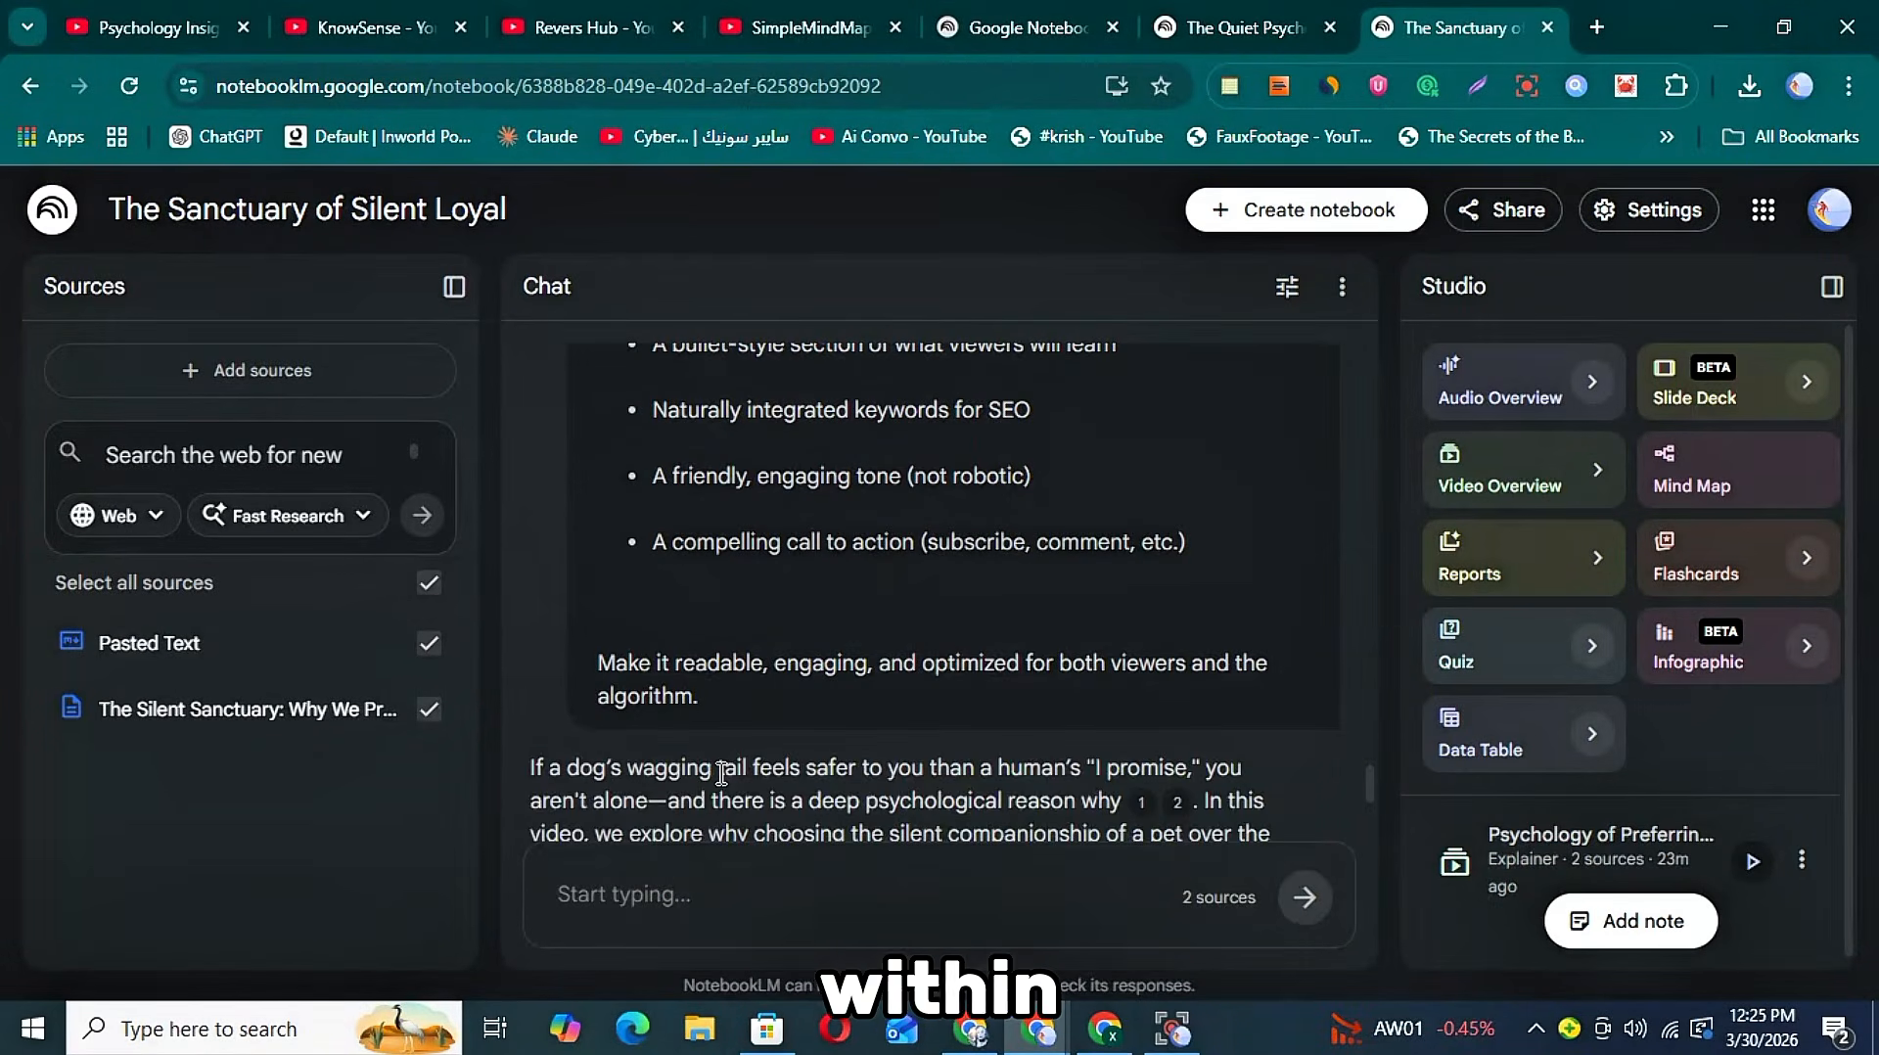
- Read through the generated video description from its opening line to the hashtags
scroll(722, 774, down, 12)
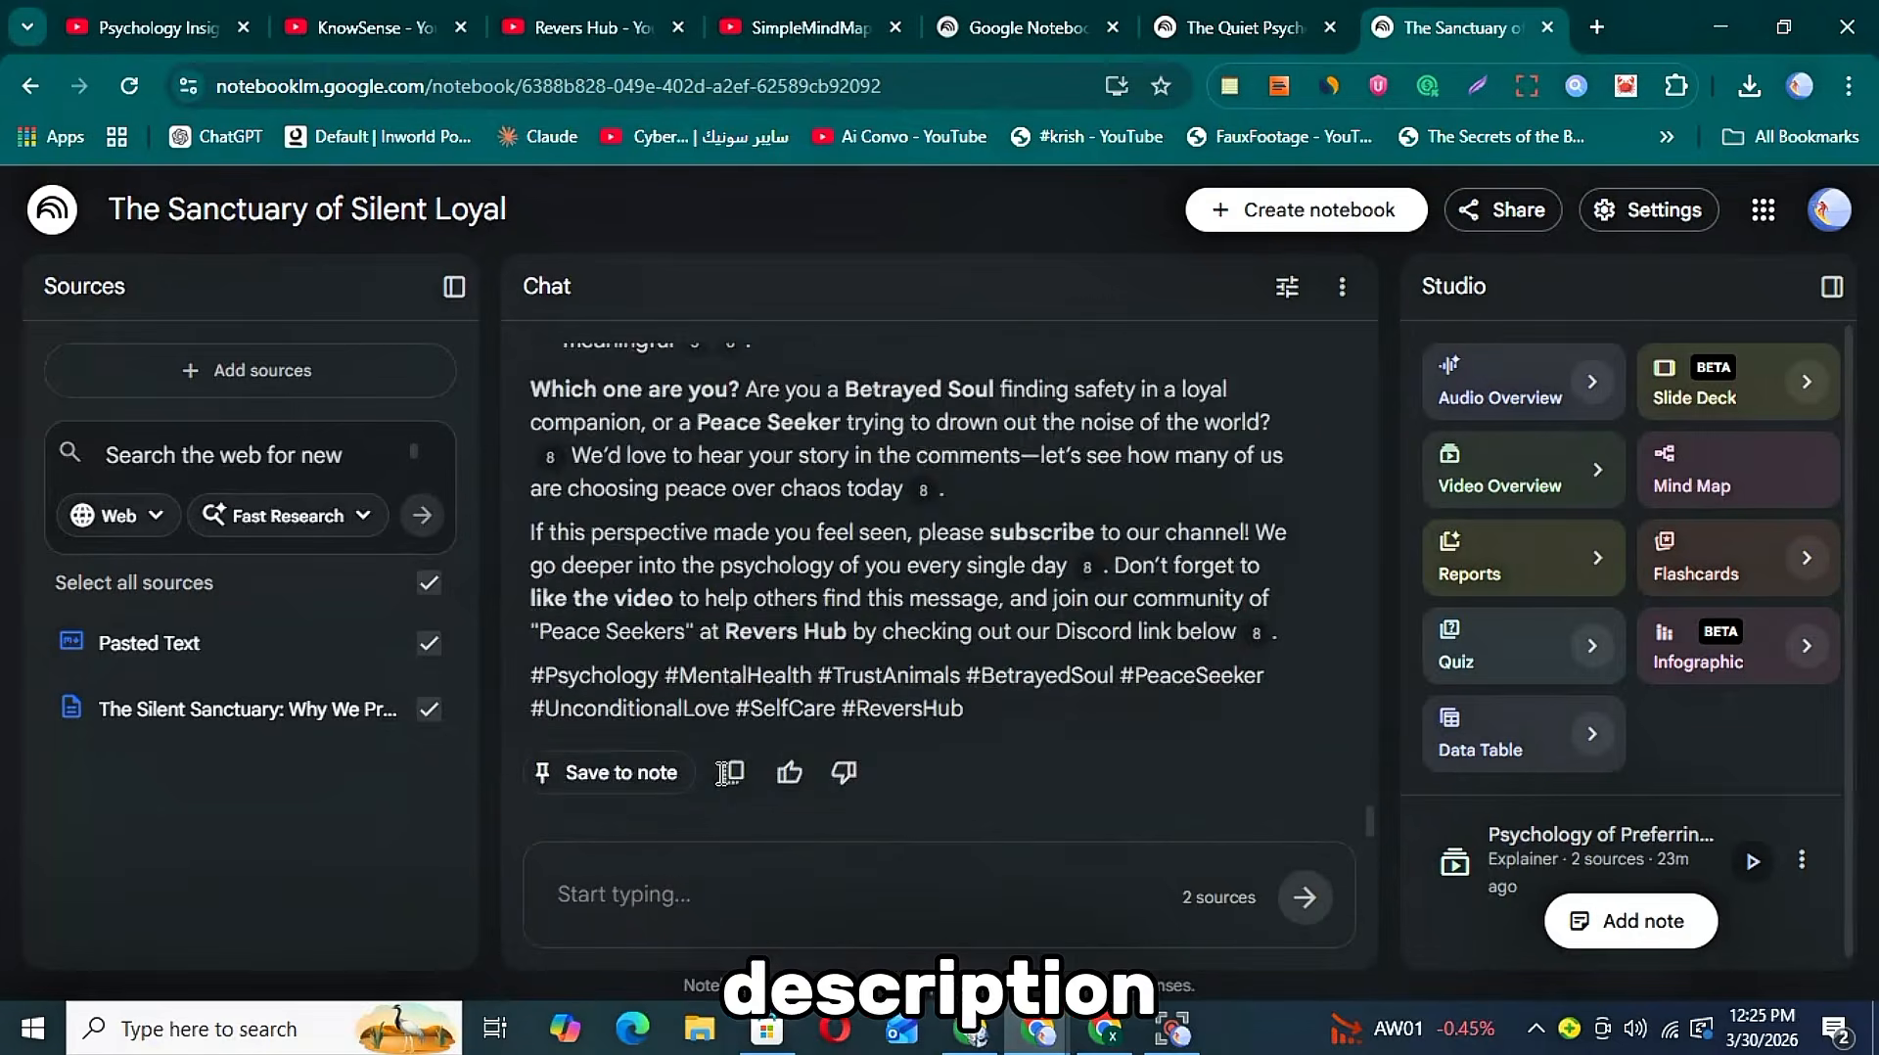
scroll(721, 774, down, 3)
scroll(713, 776, up, 10)
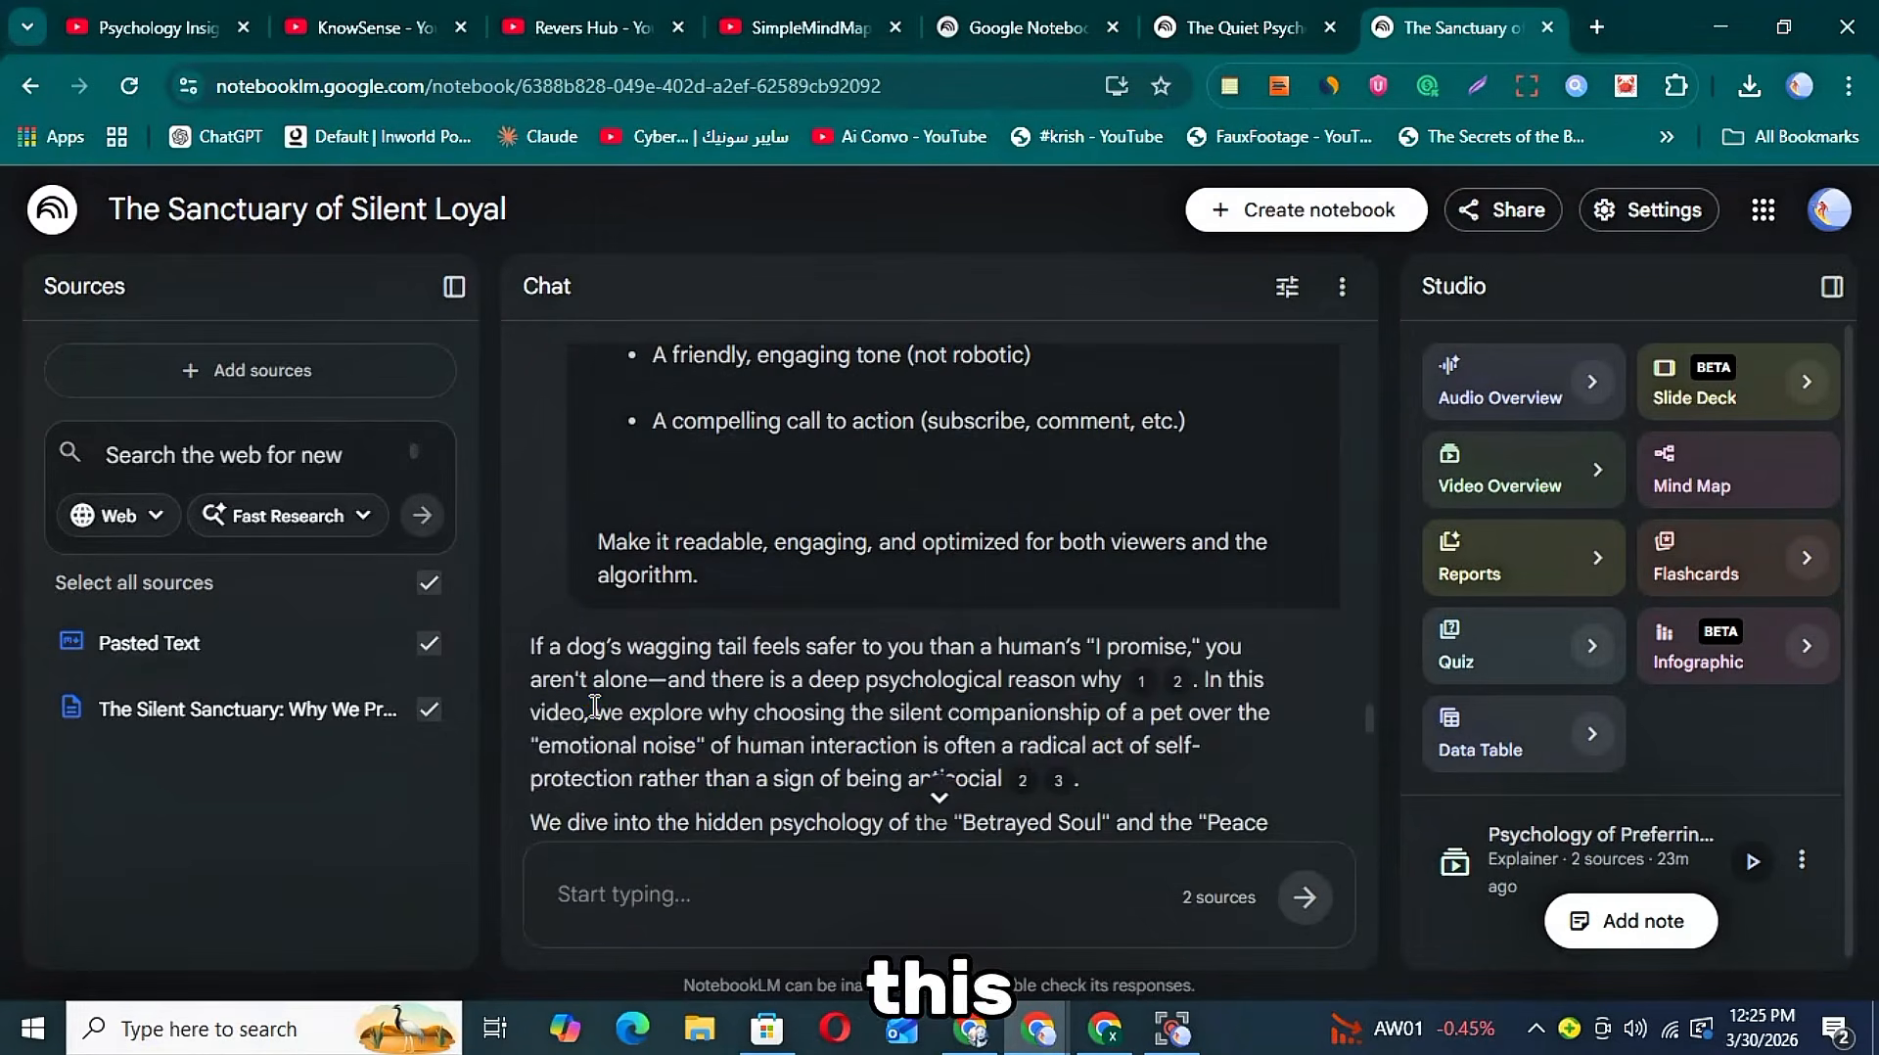
scroll(595, 705, down, 10)
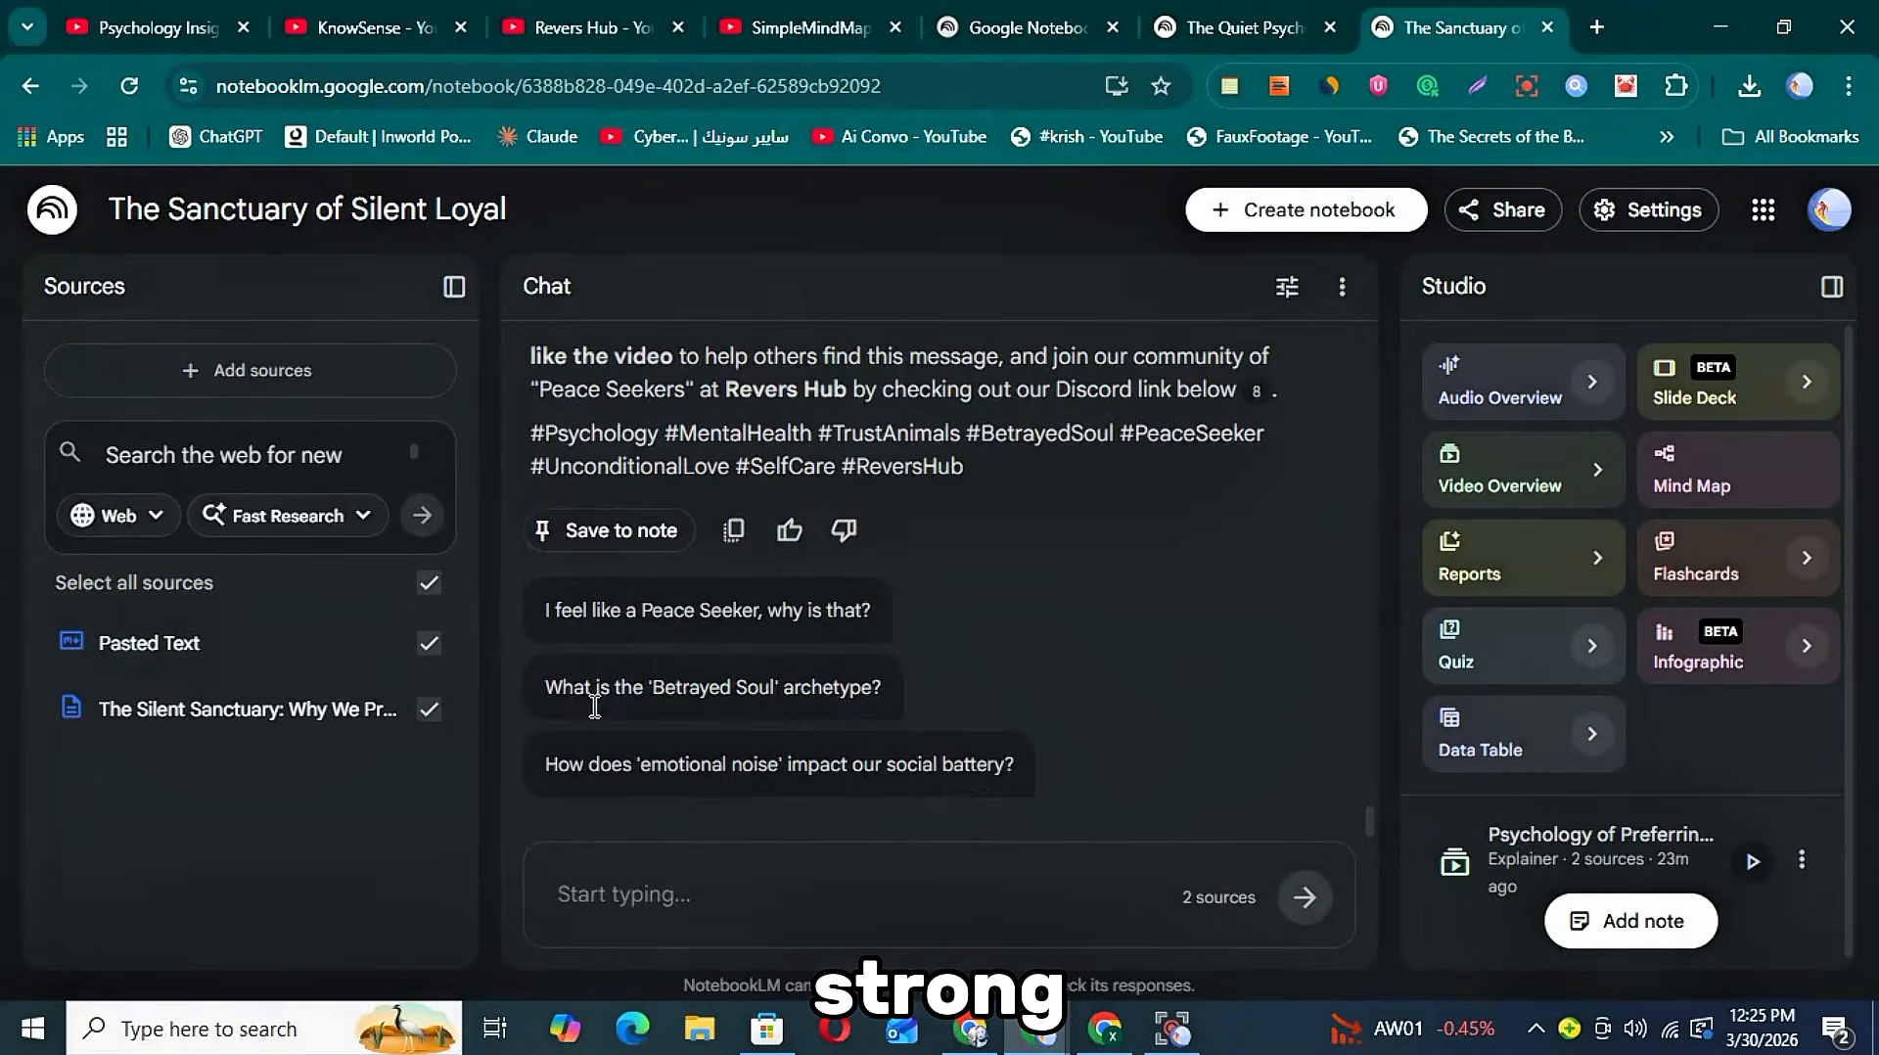
scroll(654, 427, up, 10)
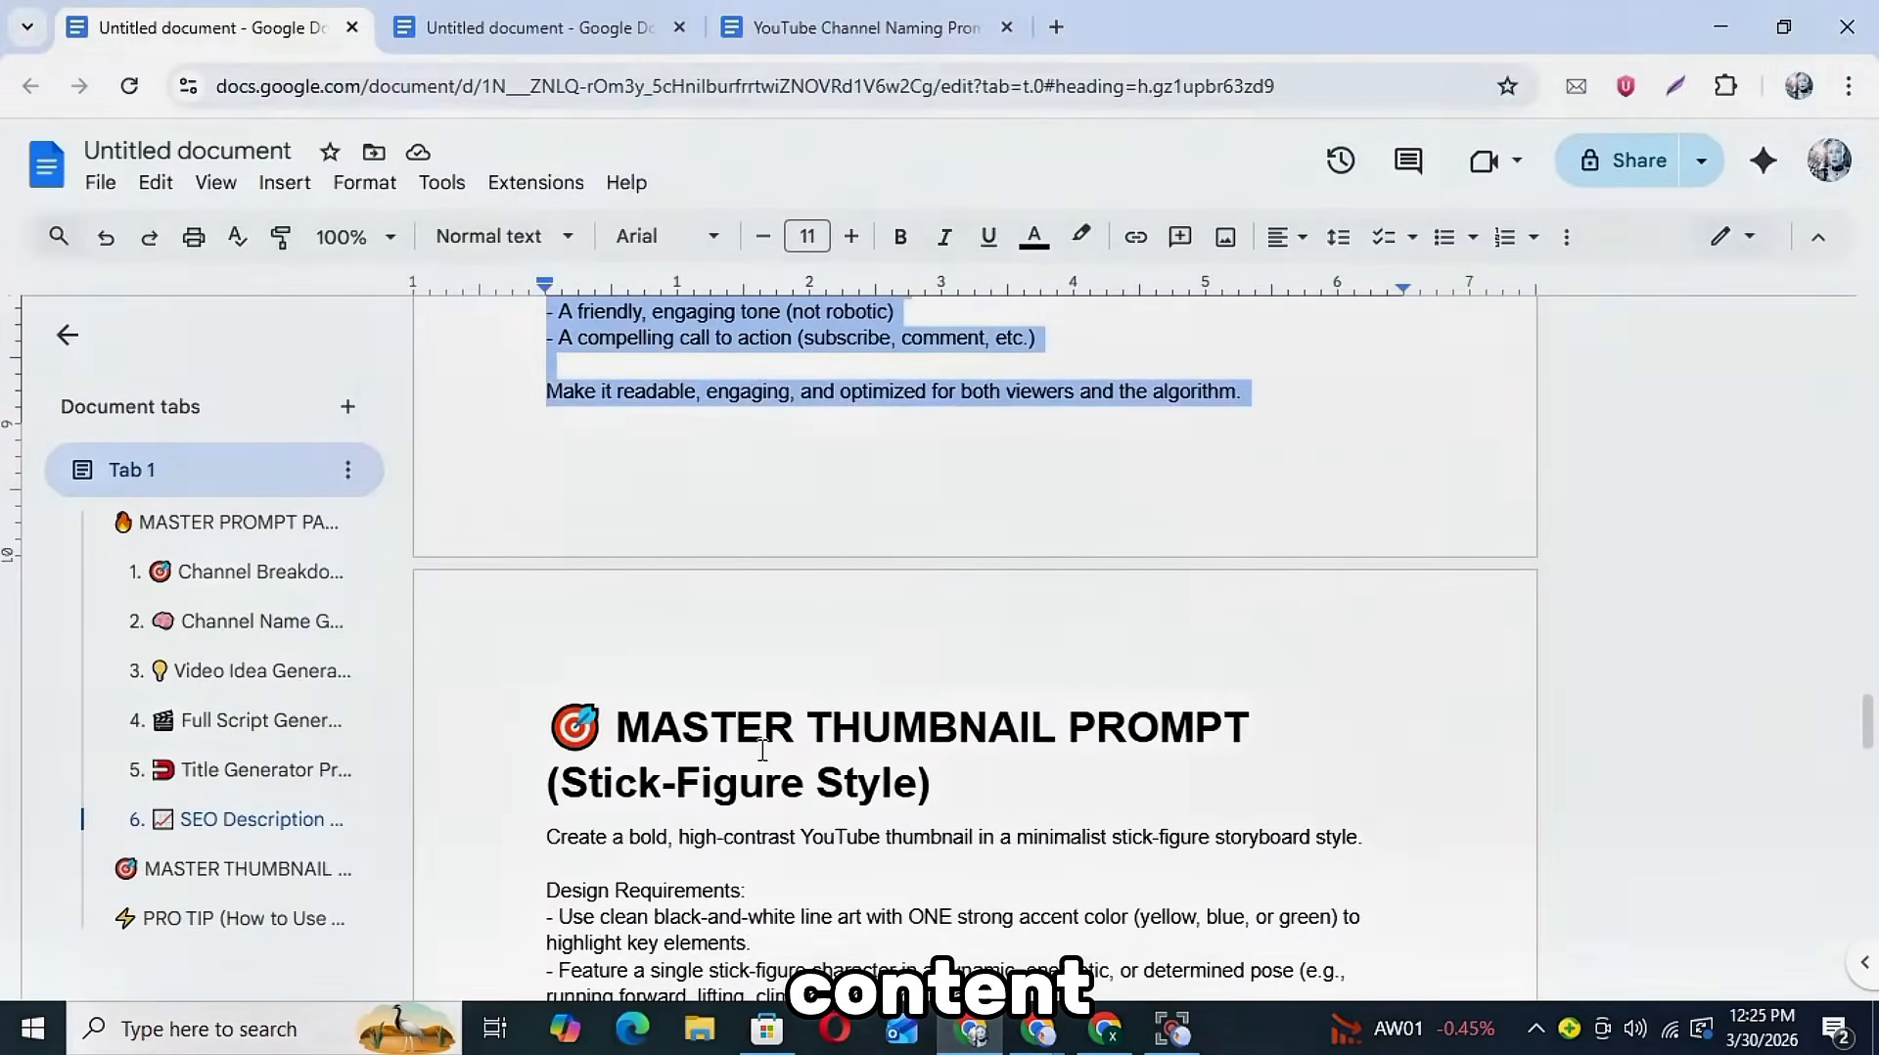
- Copy the full Master Thumbnail Prompt (Stick-Figure Style) from the Google Docs document, excluding the Pro Tip heading, and minimize the document window
scroll(763, 751, down, 7)
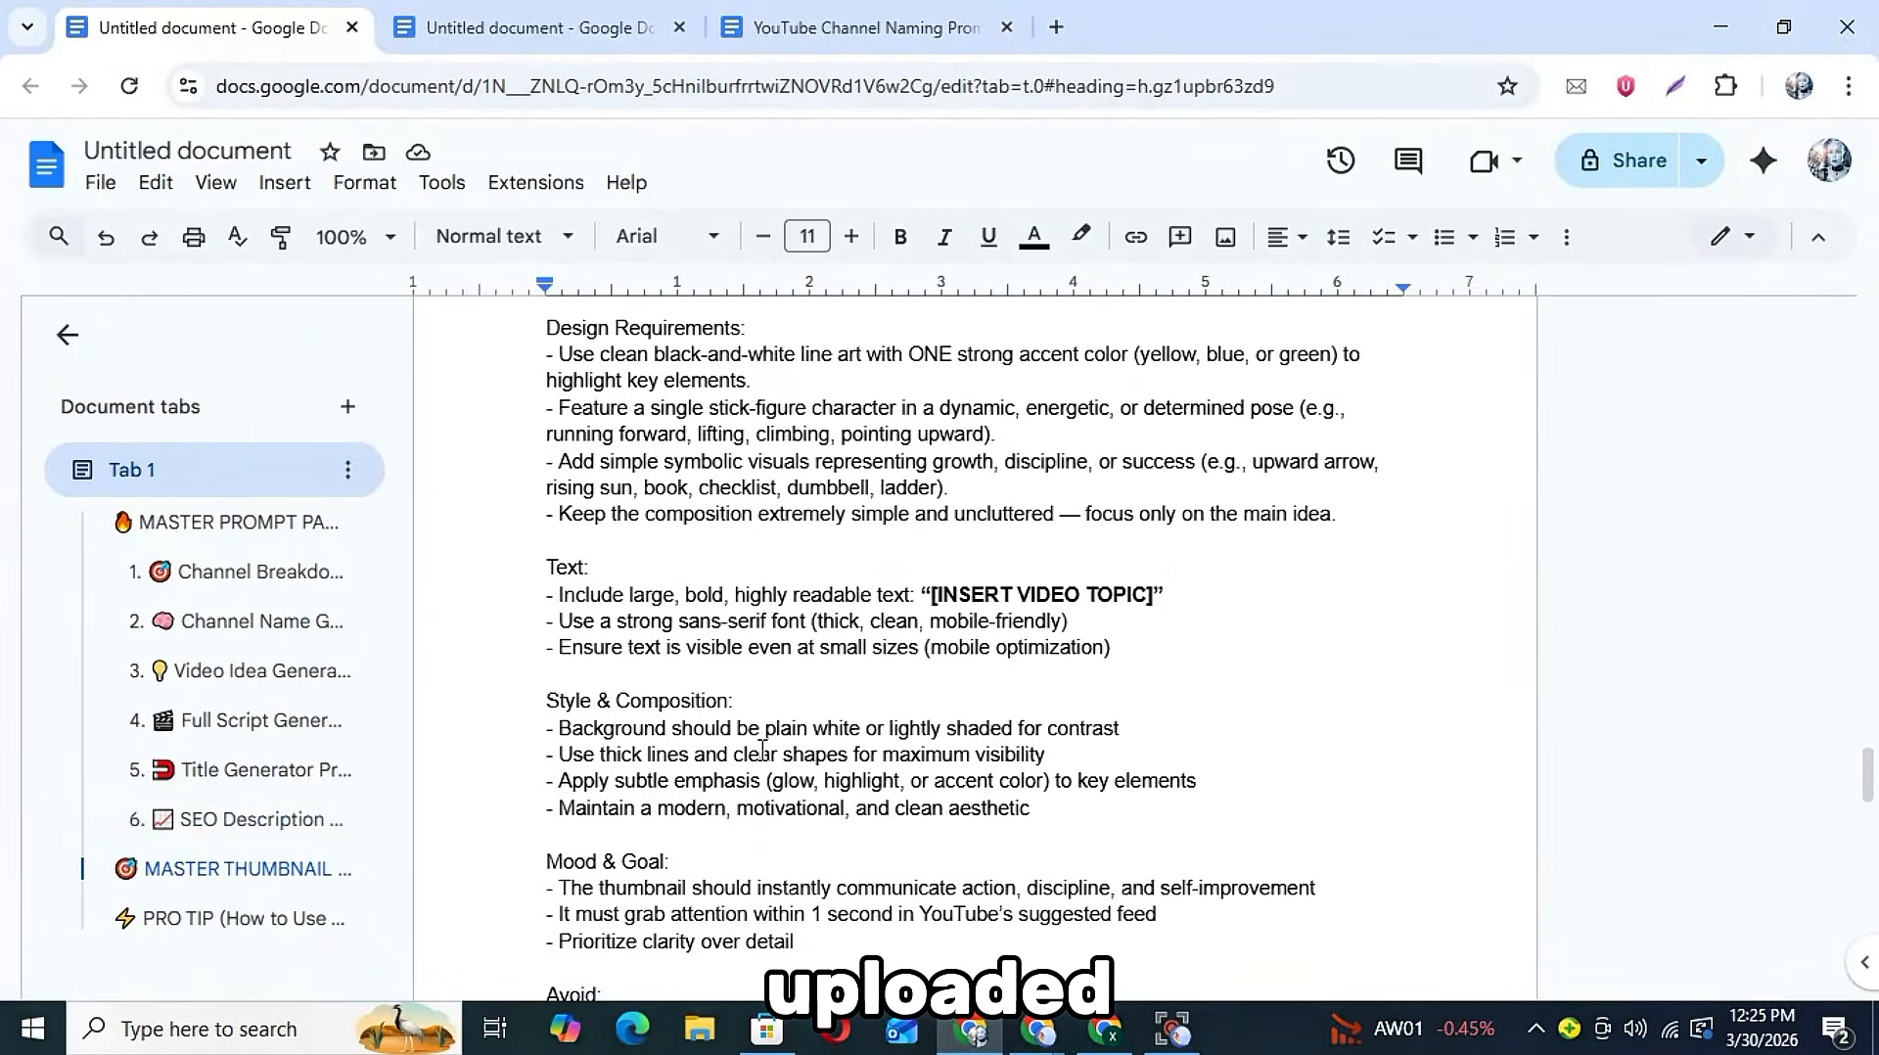
scroll(966, 696, up, 3)
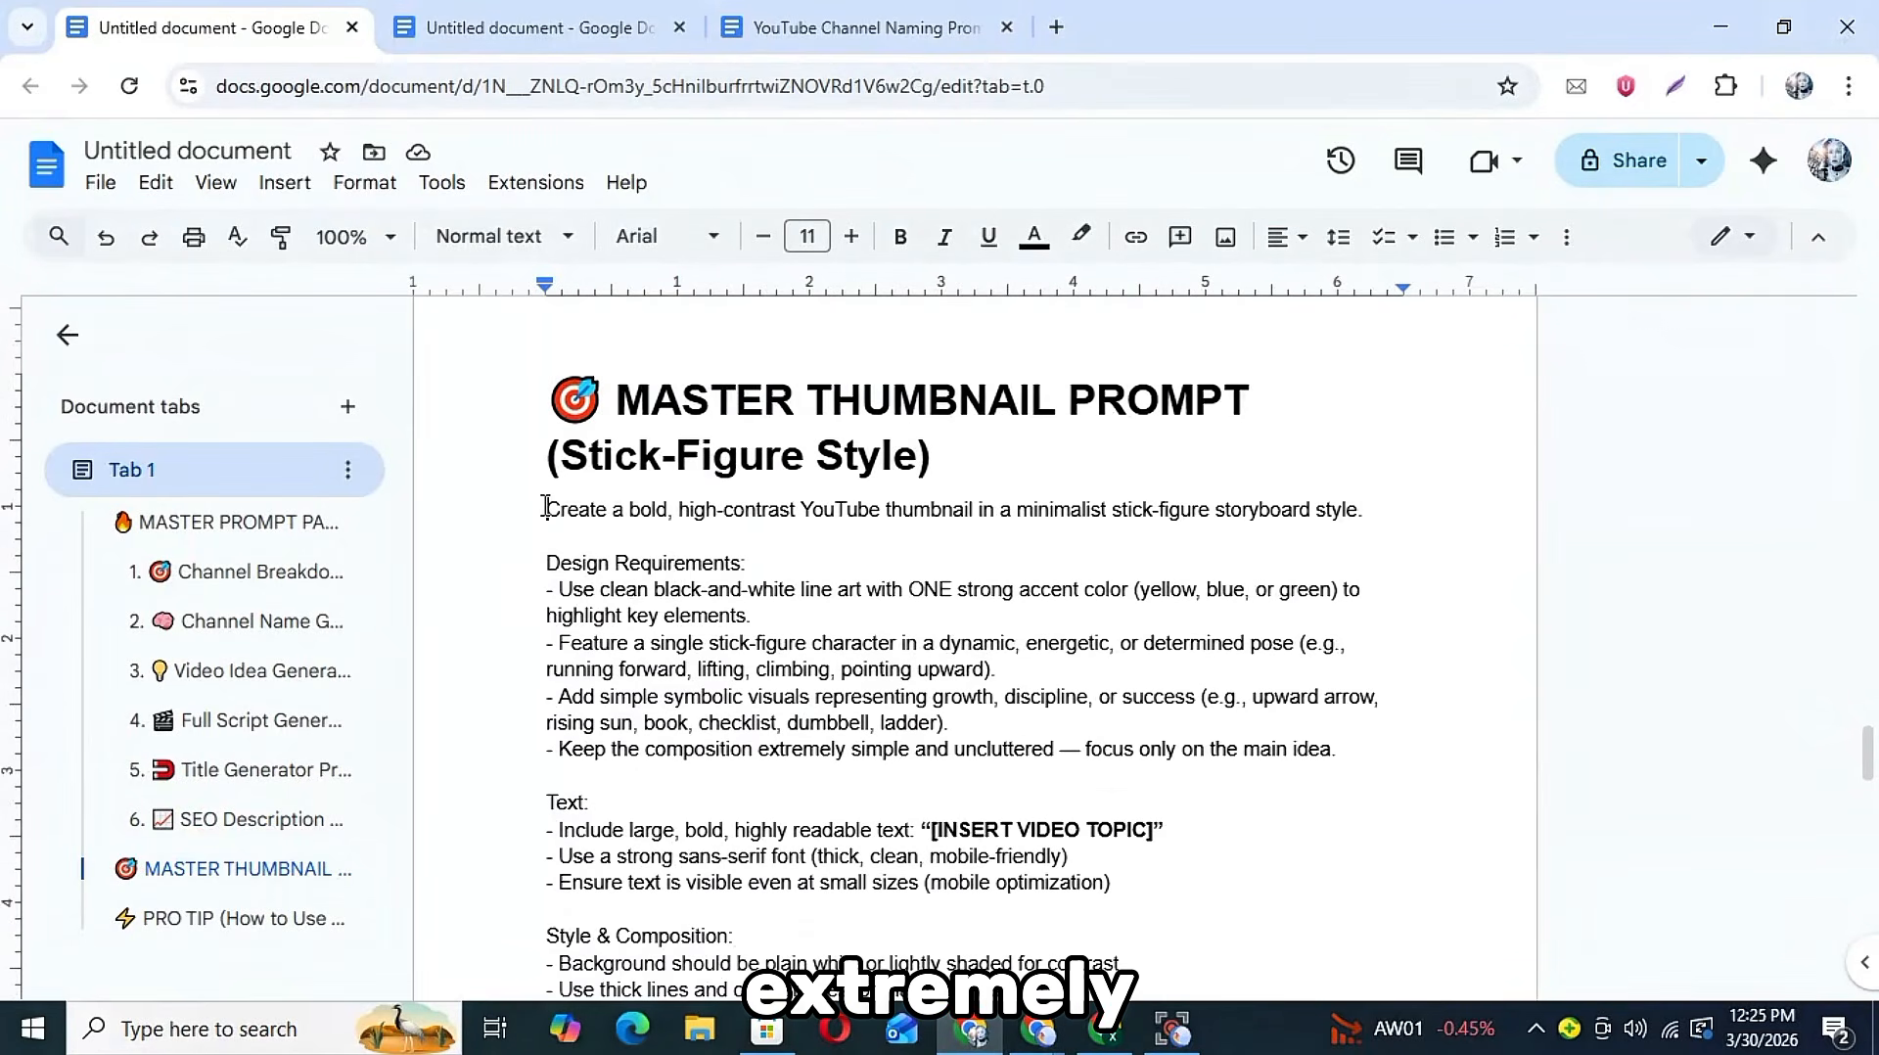
drag(545, 506, 905, 669)
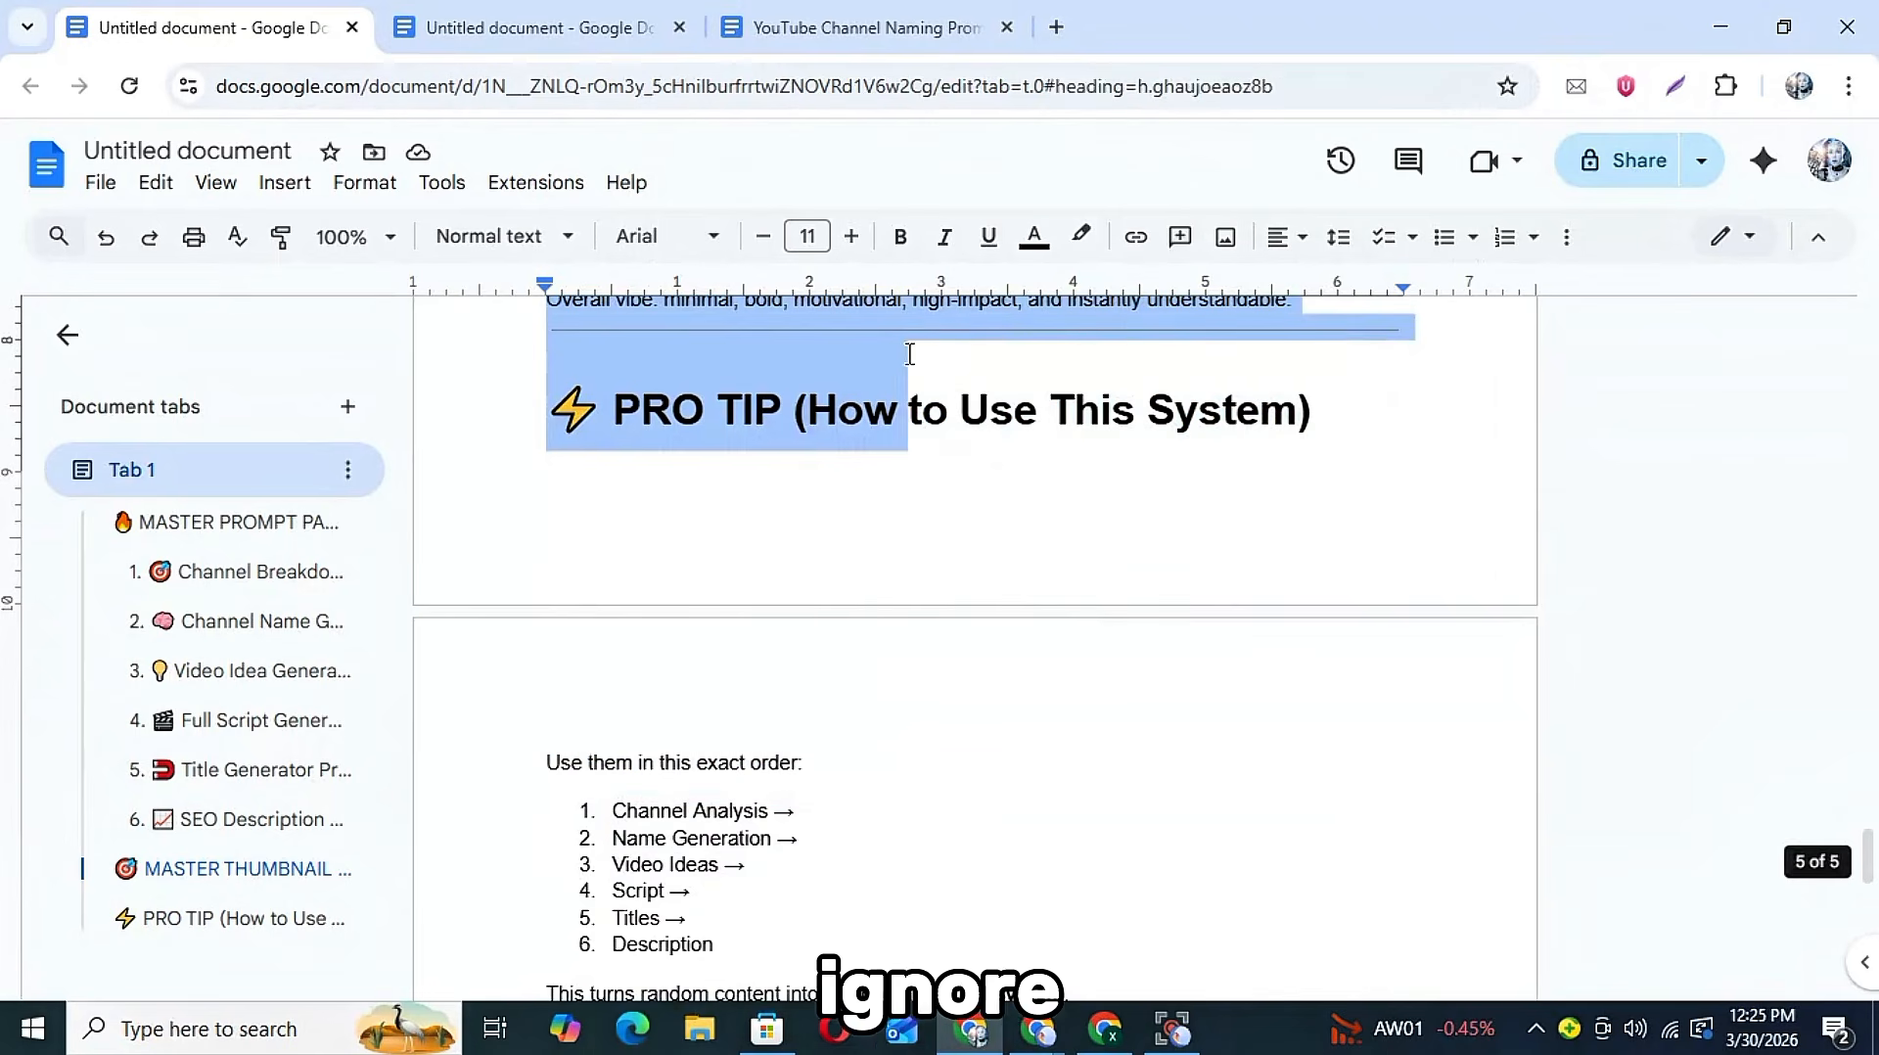
drag(1231, 328, 1340, 508)
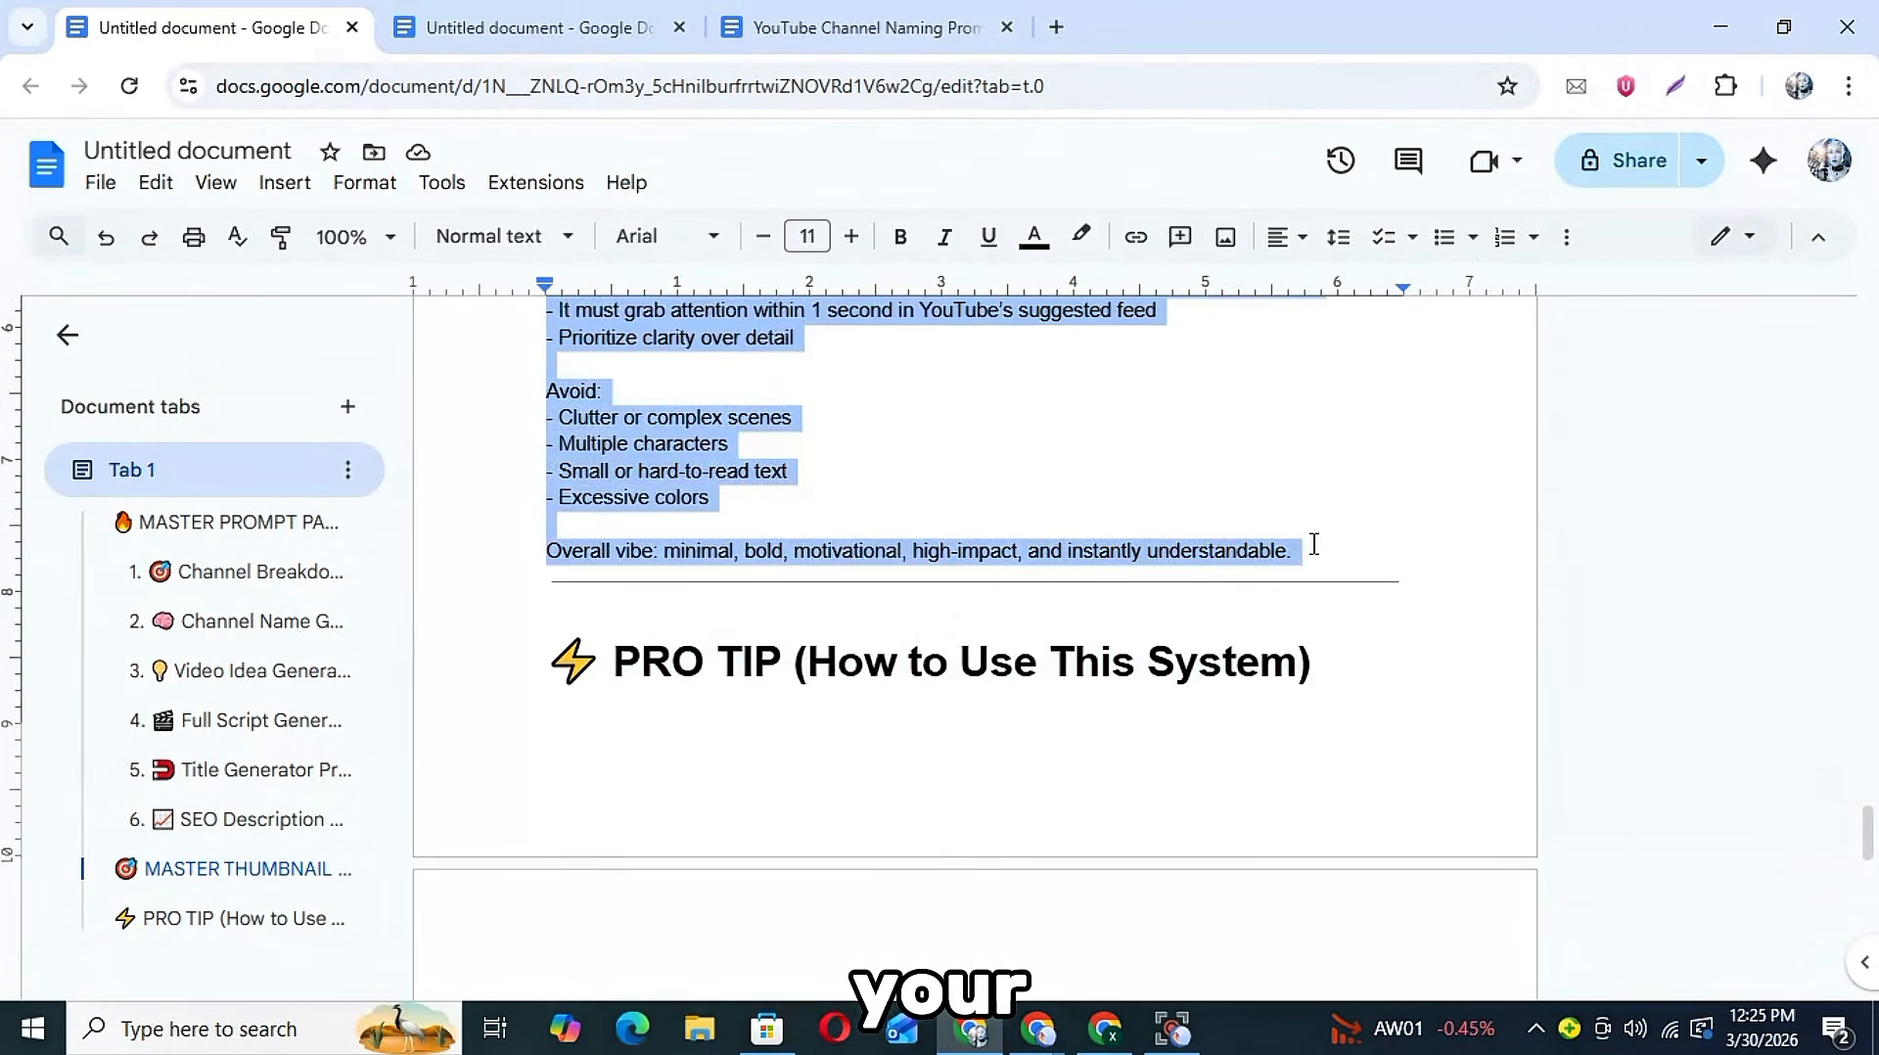
scroll(1313, 544, up, 3)
right_click(908, 554)
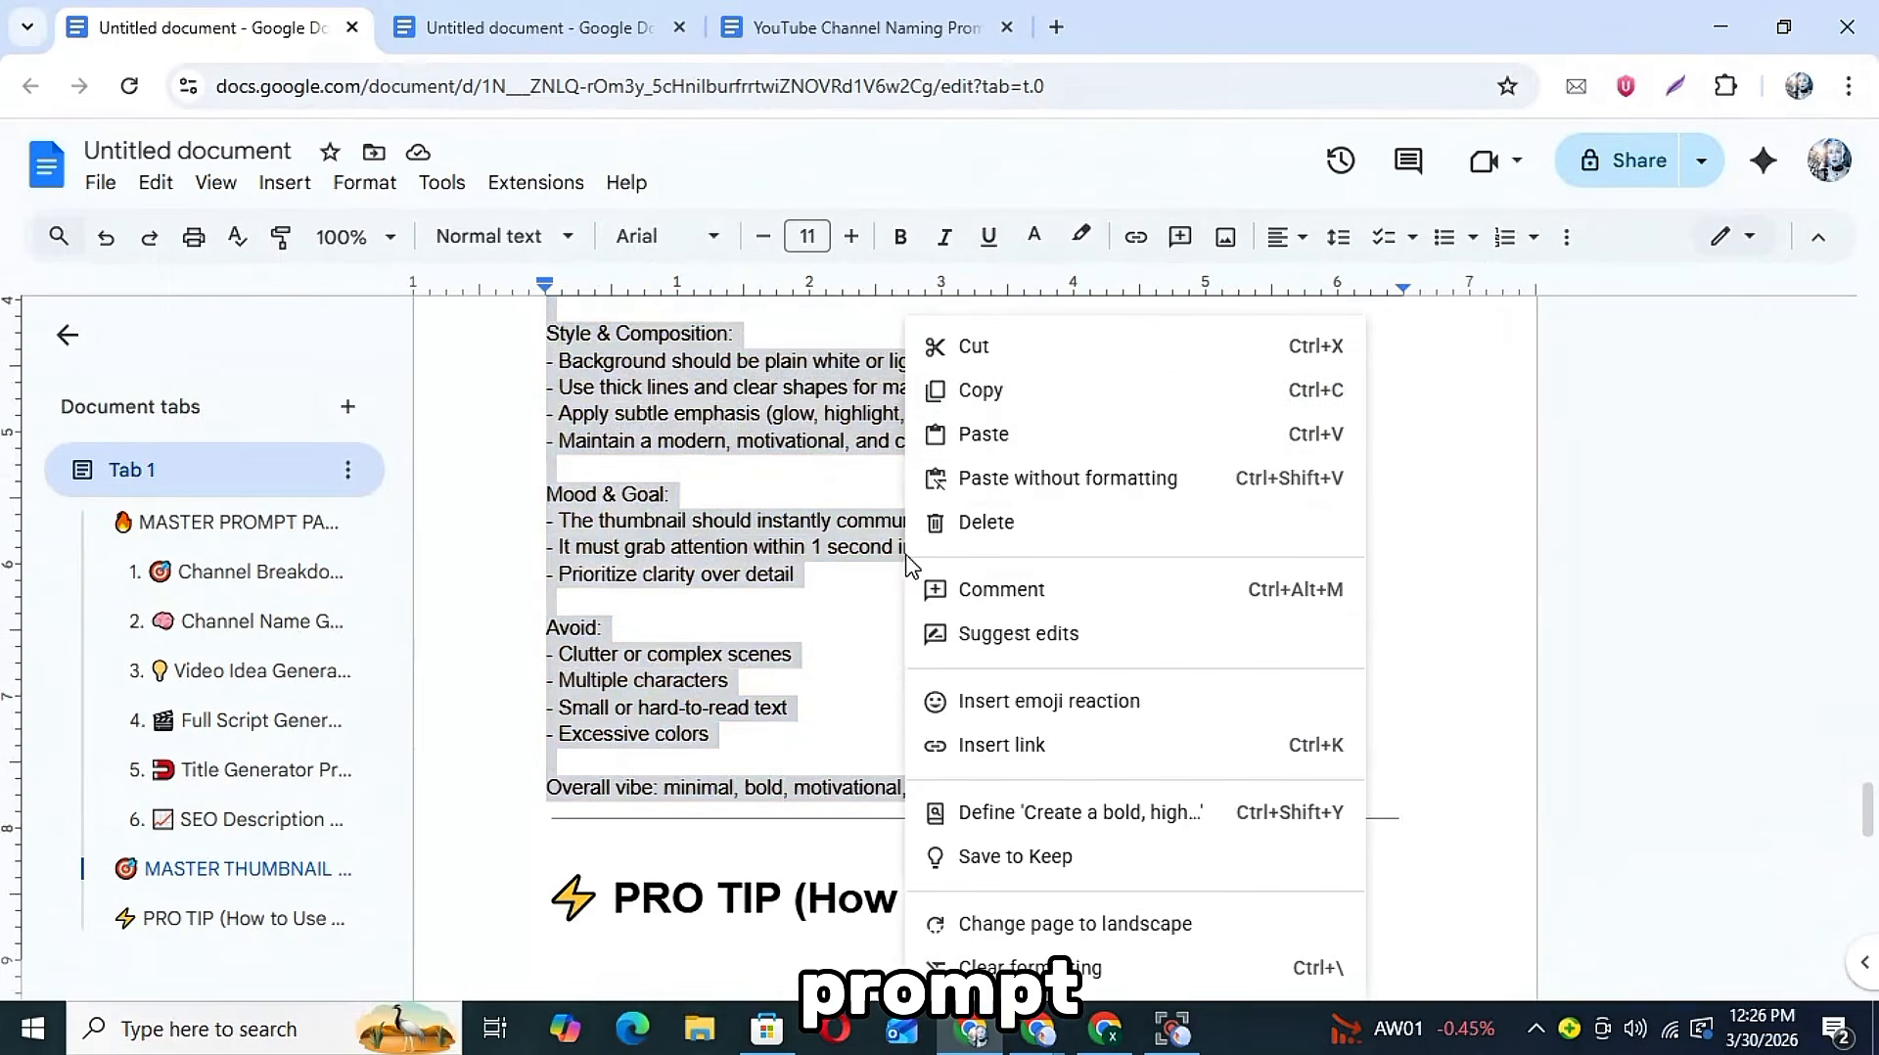
click(983, 391)
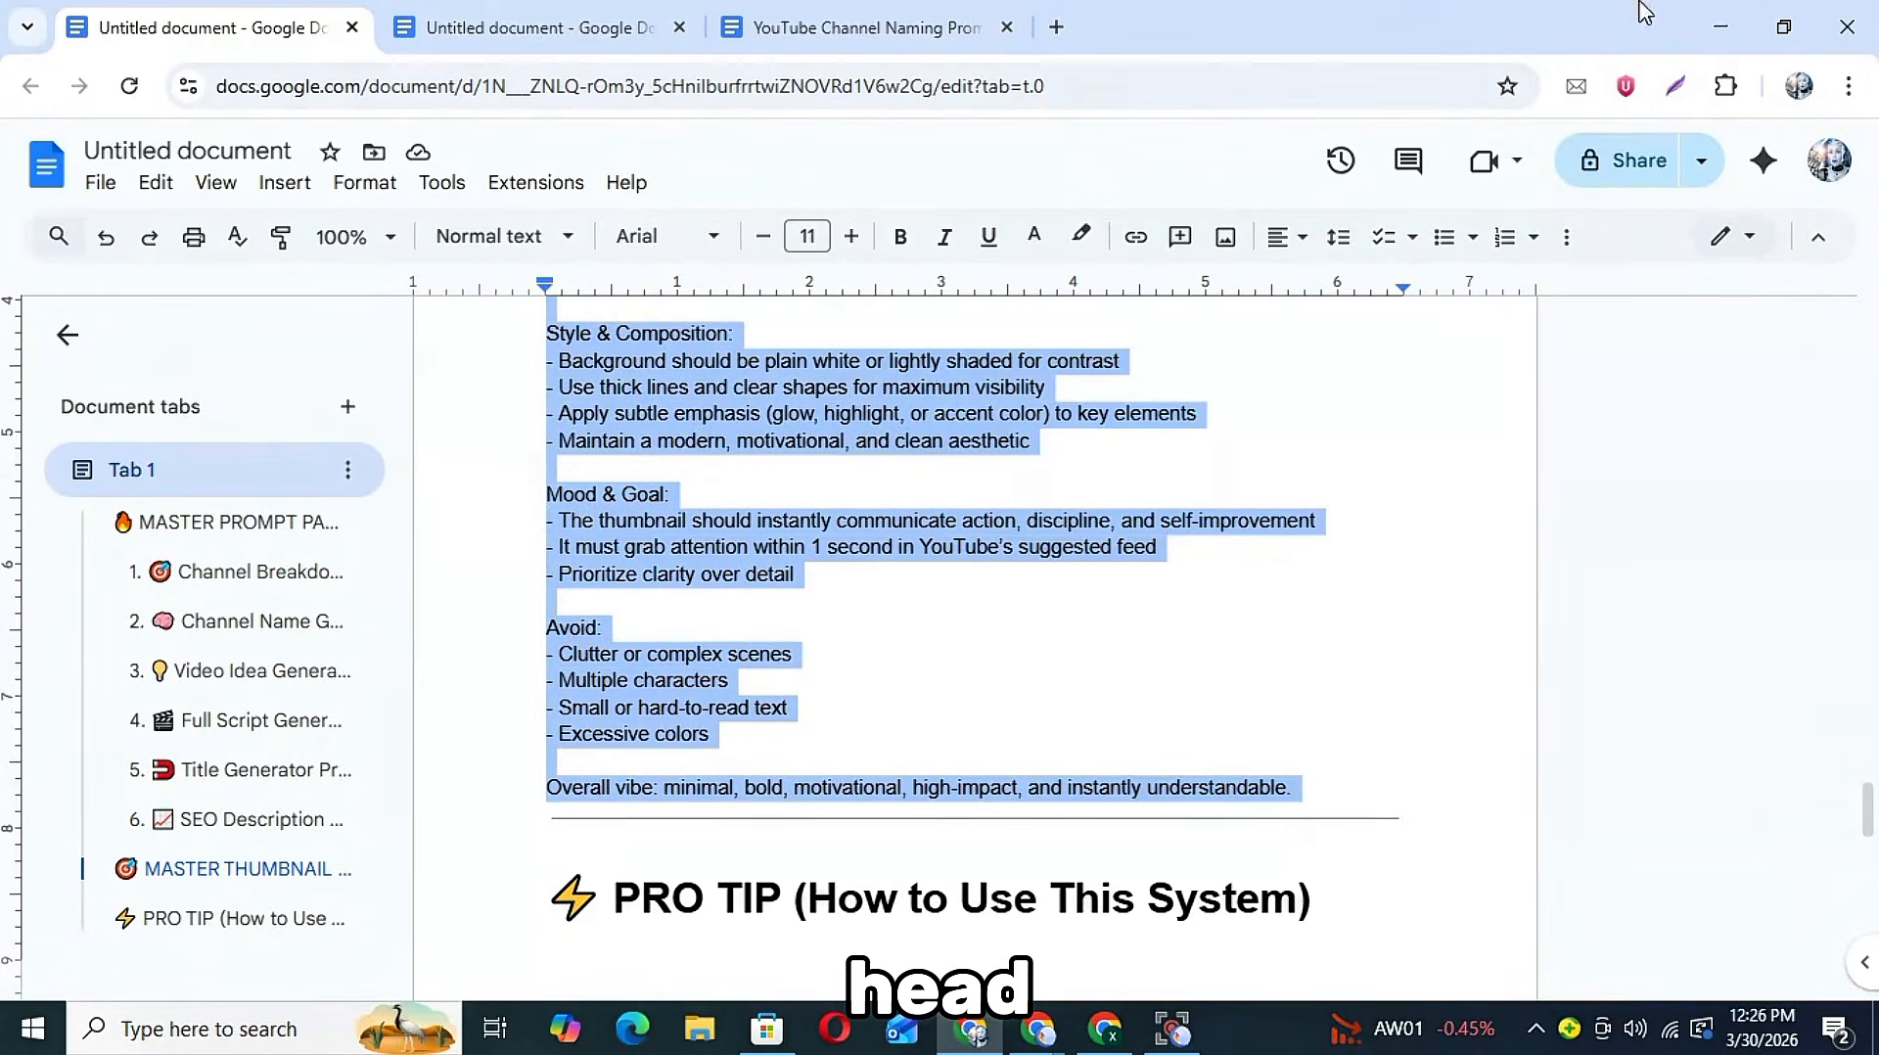
click(1719, 14)
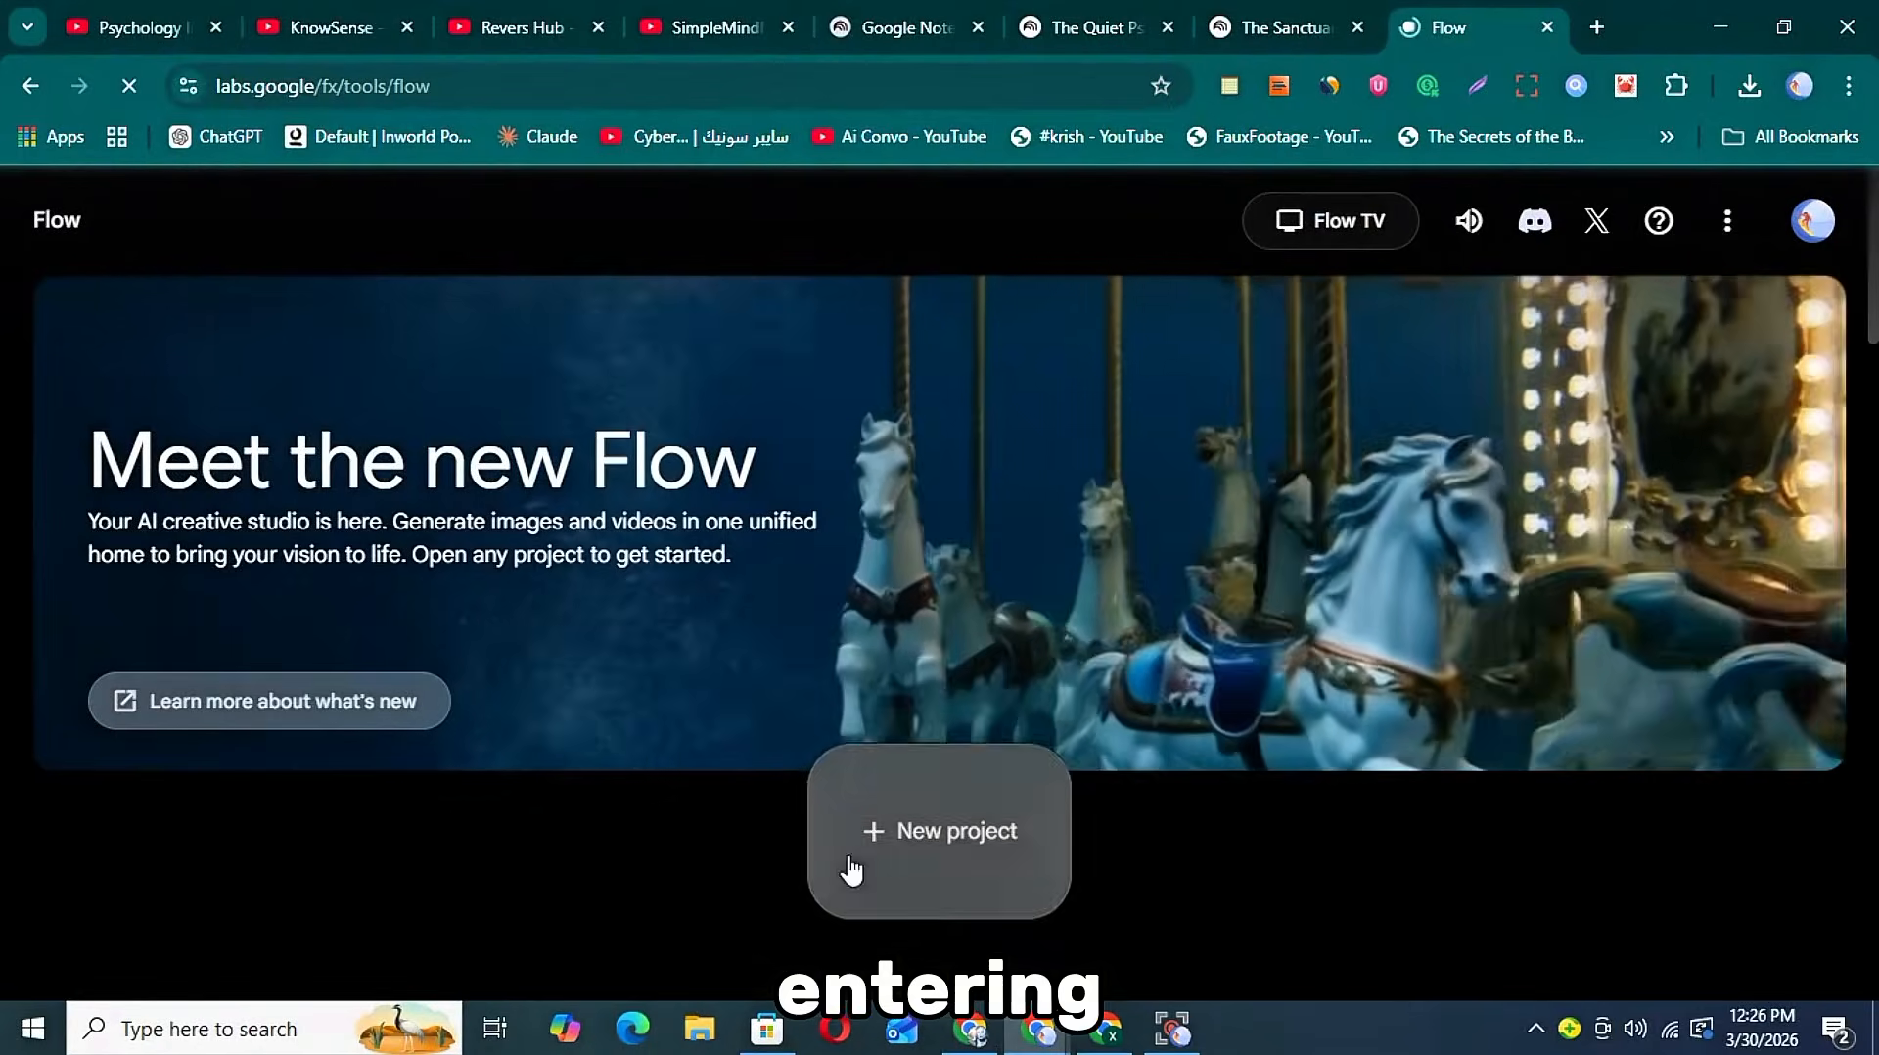
- Create a new Flow project and set image generation to Nano Banana Pro, 16:9, with one output
click(851, 869)
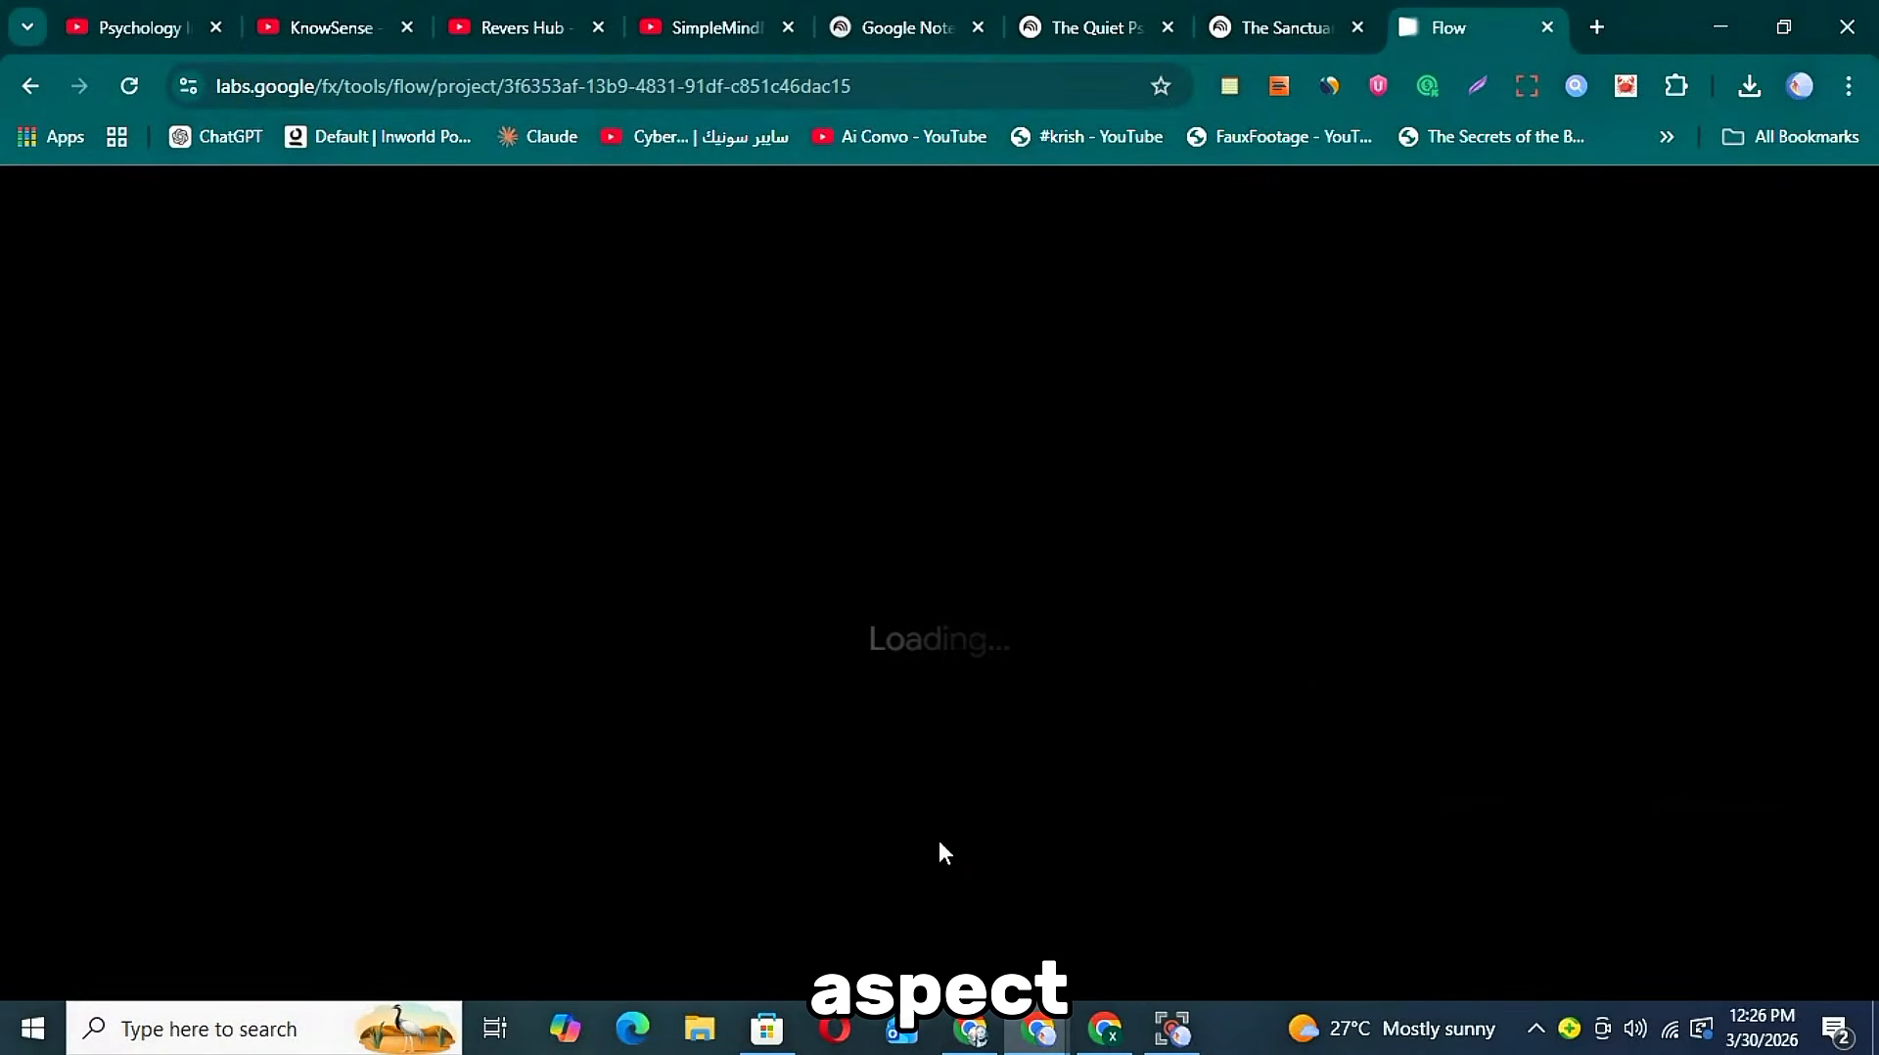
click(1206, 921)
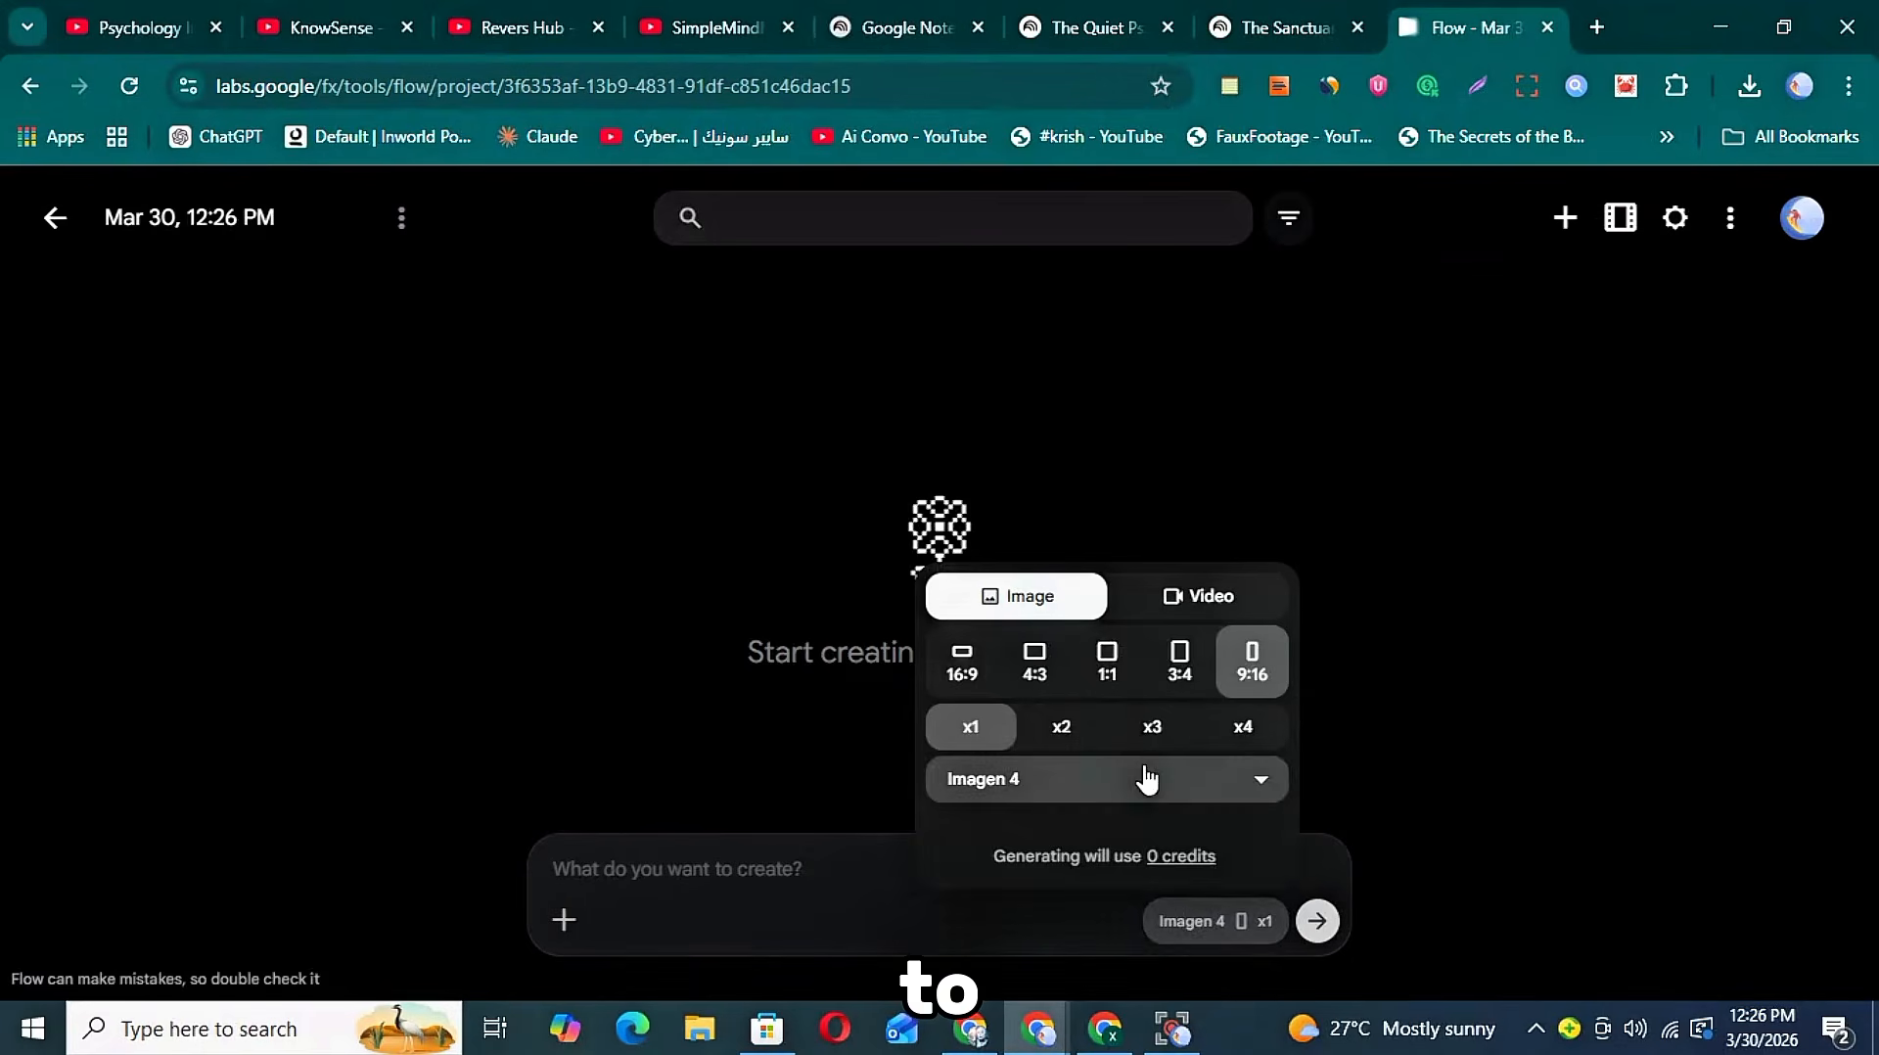
- Generate a thumbnail from the copied master prompt, replacing the video topic placeholder with "Why You Trust Animals More Than People: The Hidden Psychology"
click(799, 850)
key(ctrl+v)
scroll(881, 587, up, 5)
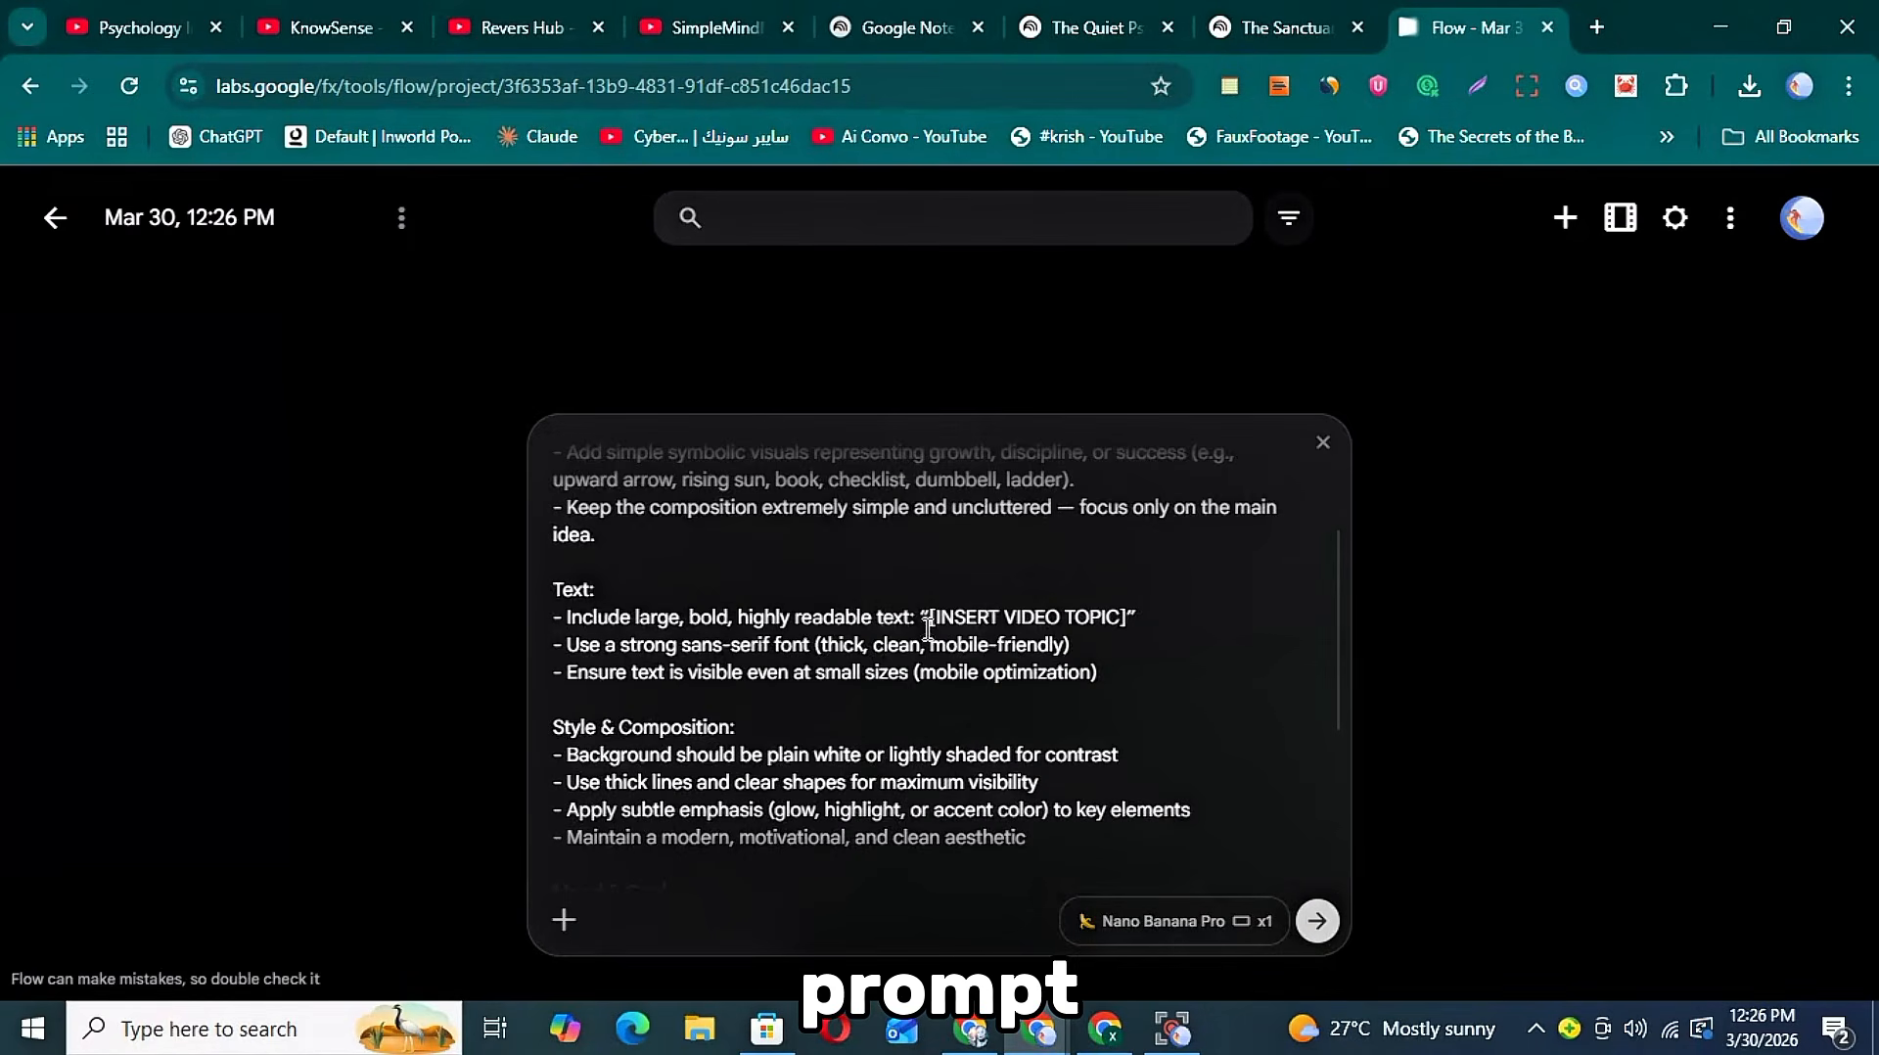
key(super+v)
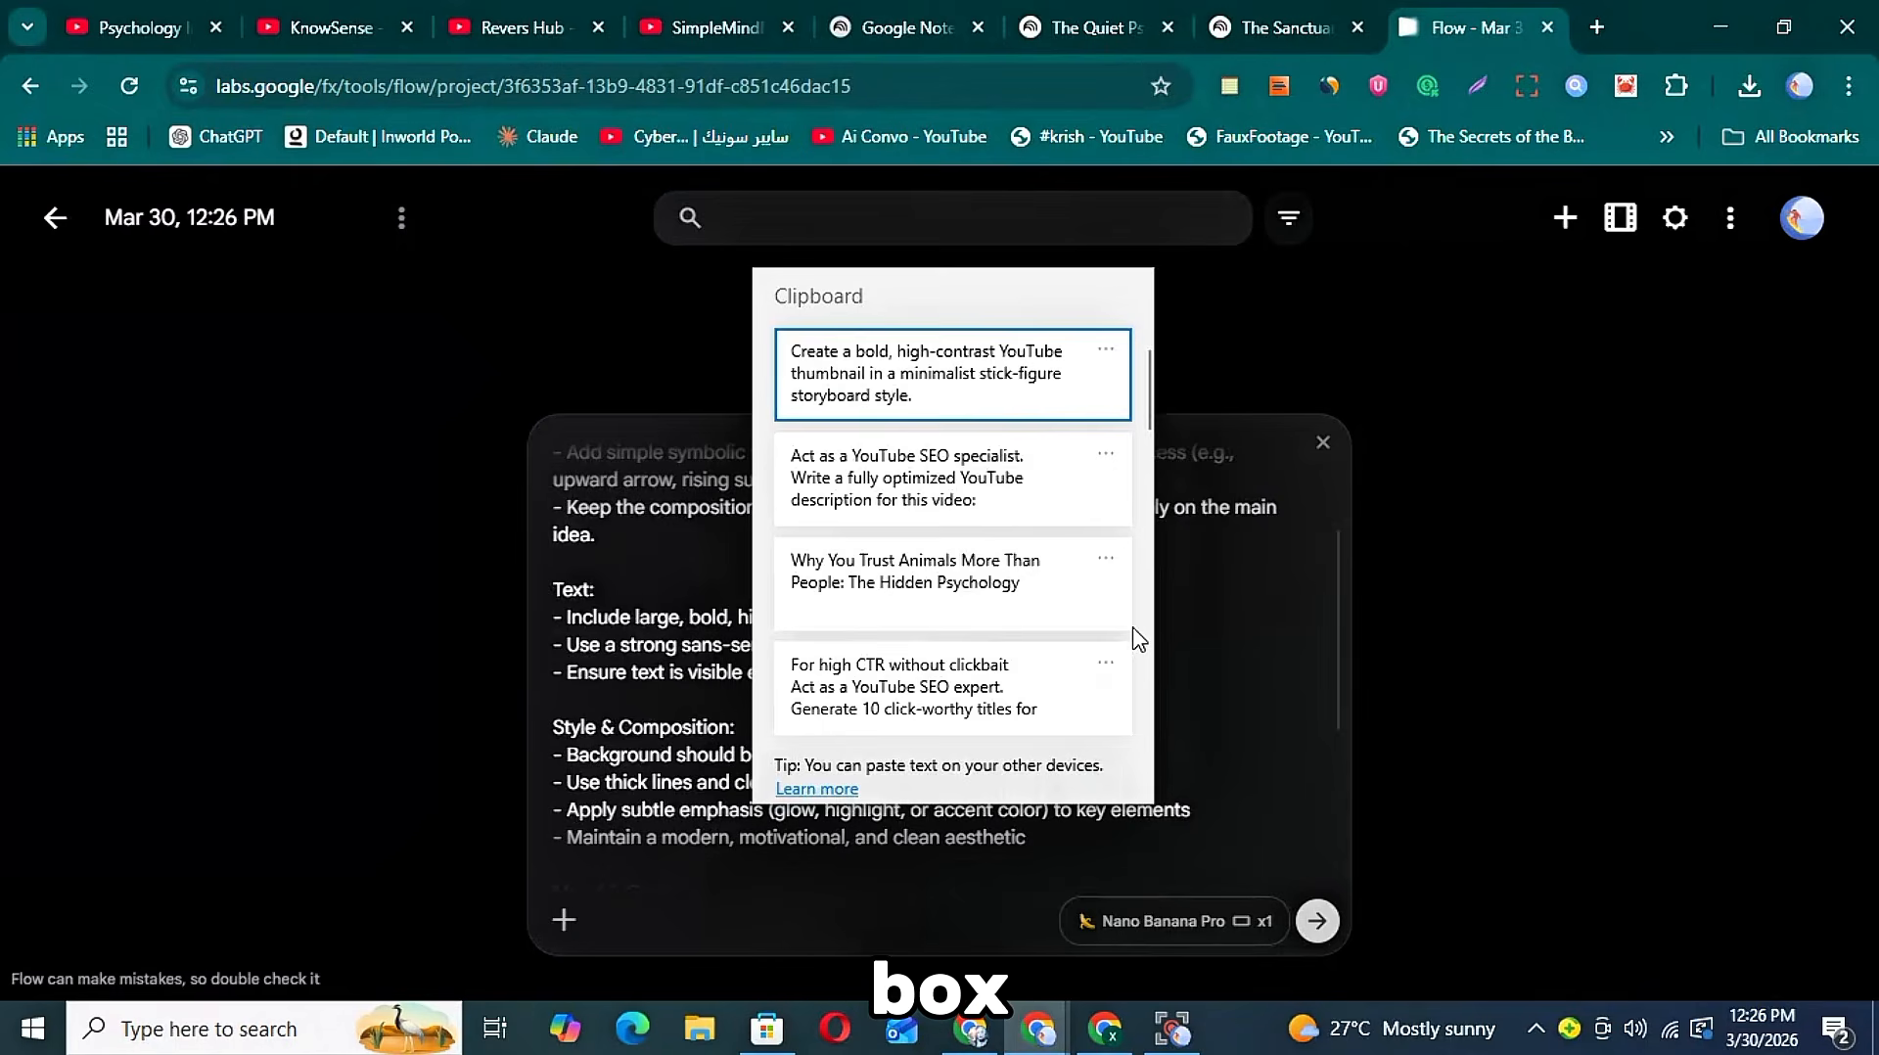
click(967, 599)
click(1317, 921)
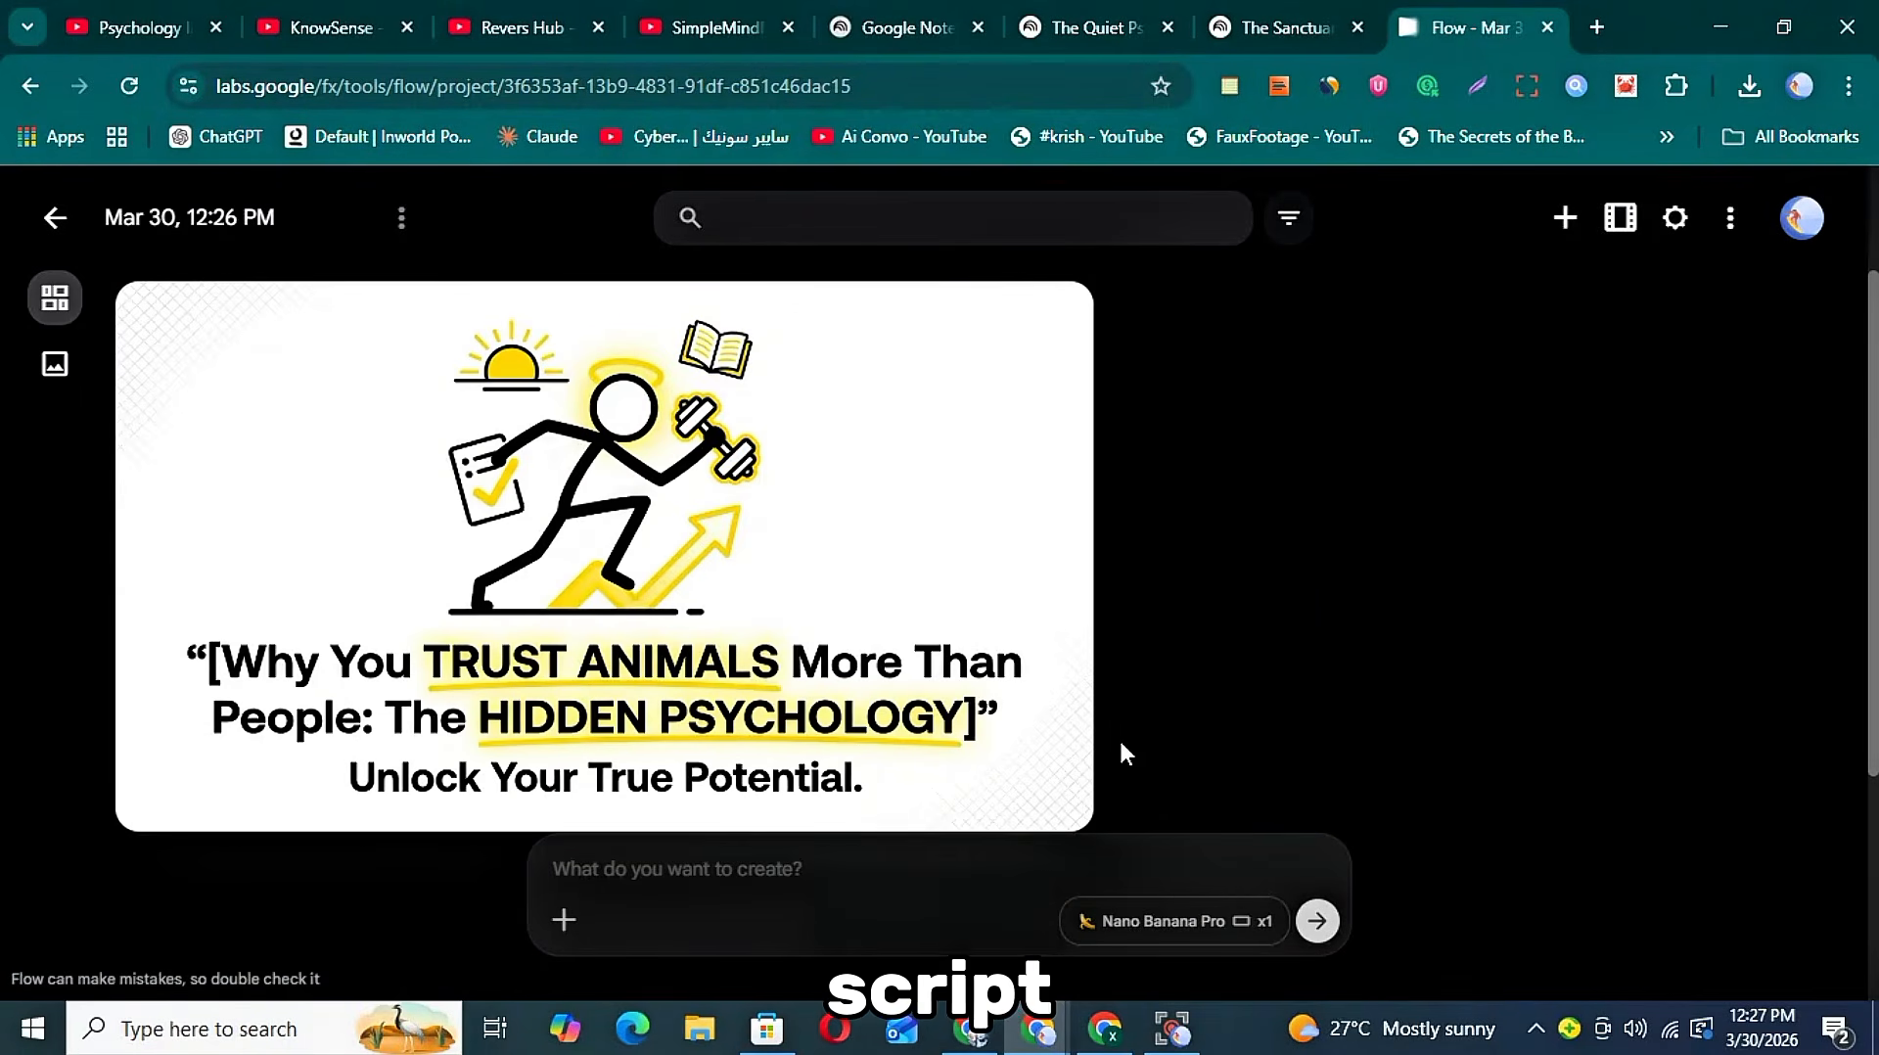
- Copy the full thumbnail prompt from Flow and submit it in the chat of the NotebookLM notebook "The Sanctuary of Silent Loyal"
click(1019, 314)
key(ctrl+a)
key(super+c)
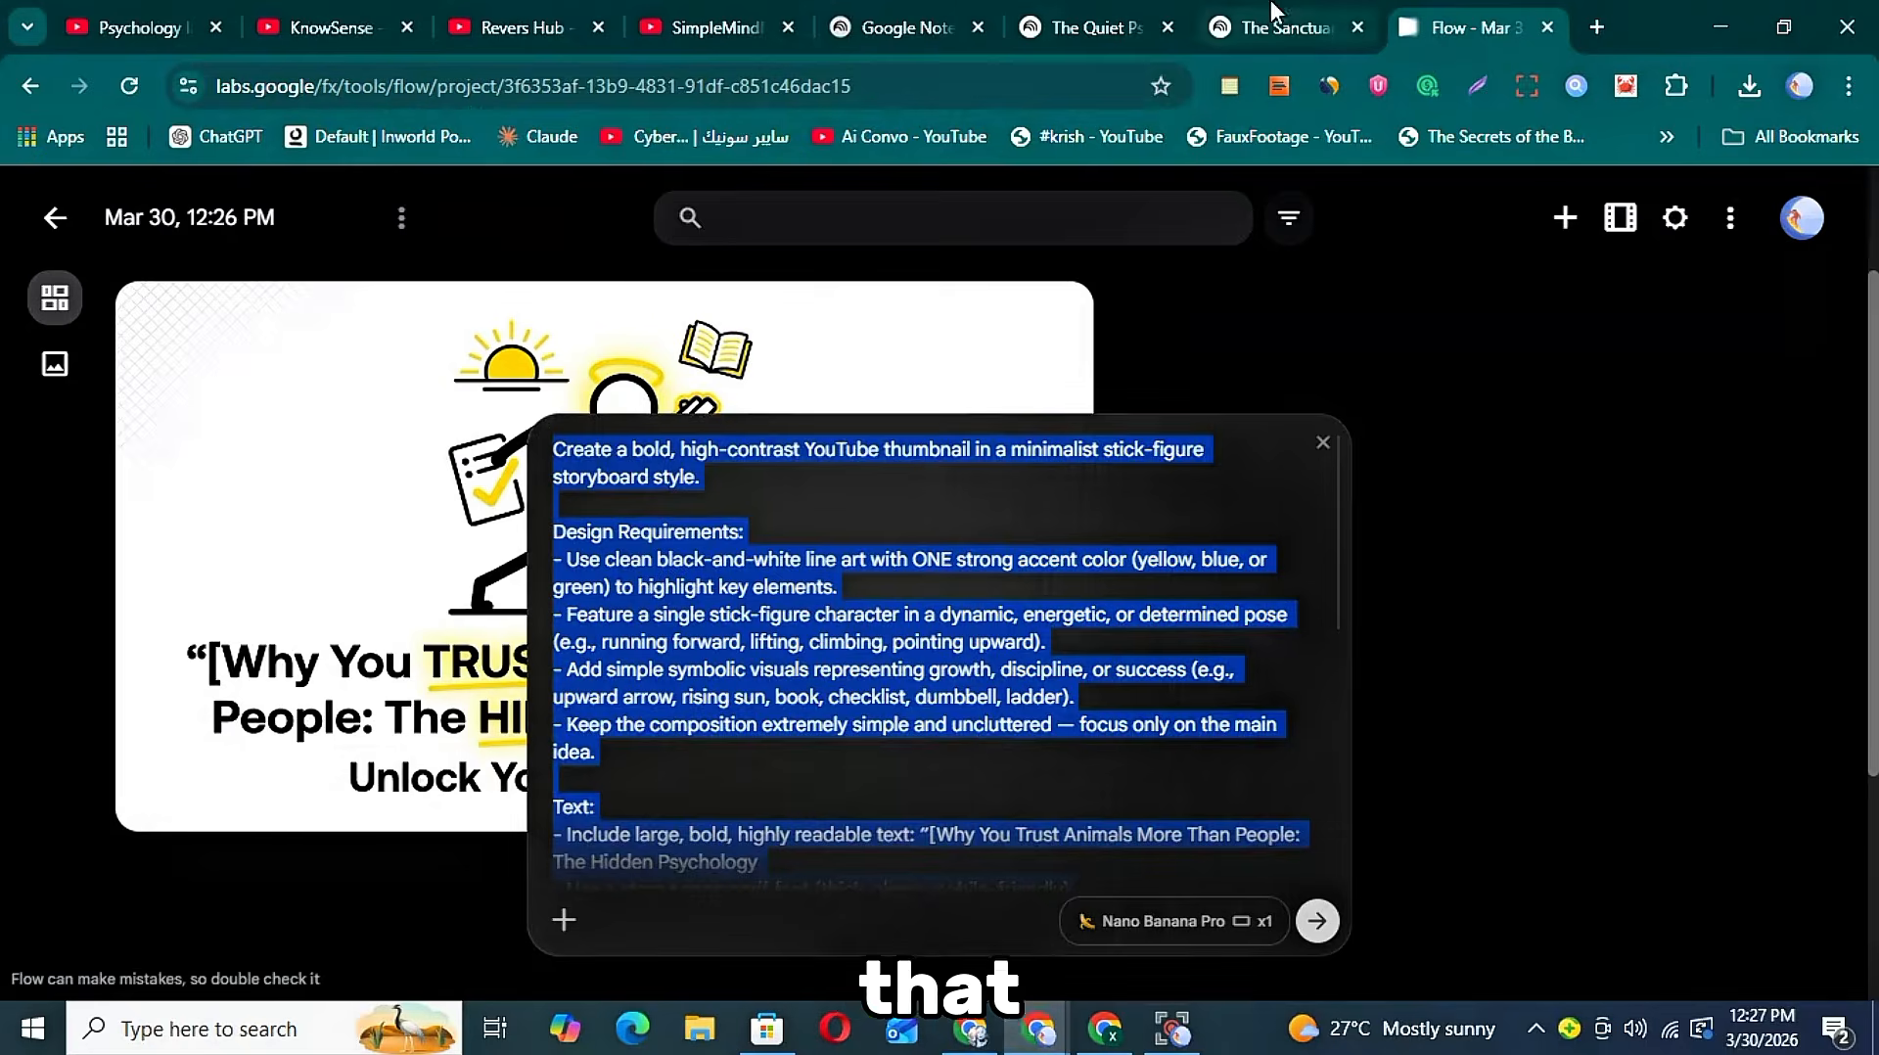
click(1272, 14)
right_click(772, 873)
click(812, 568)
key(Return)
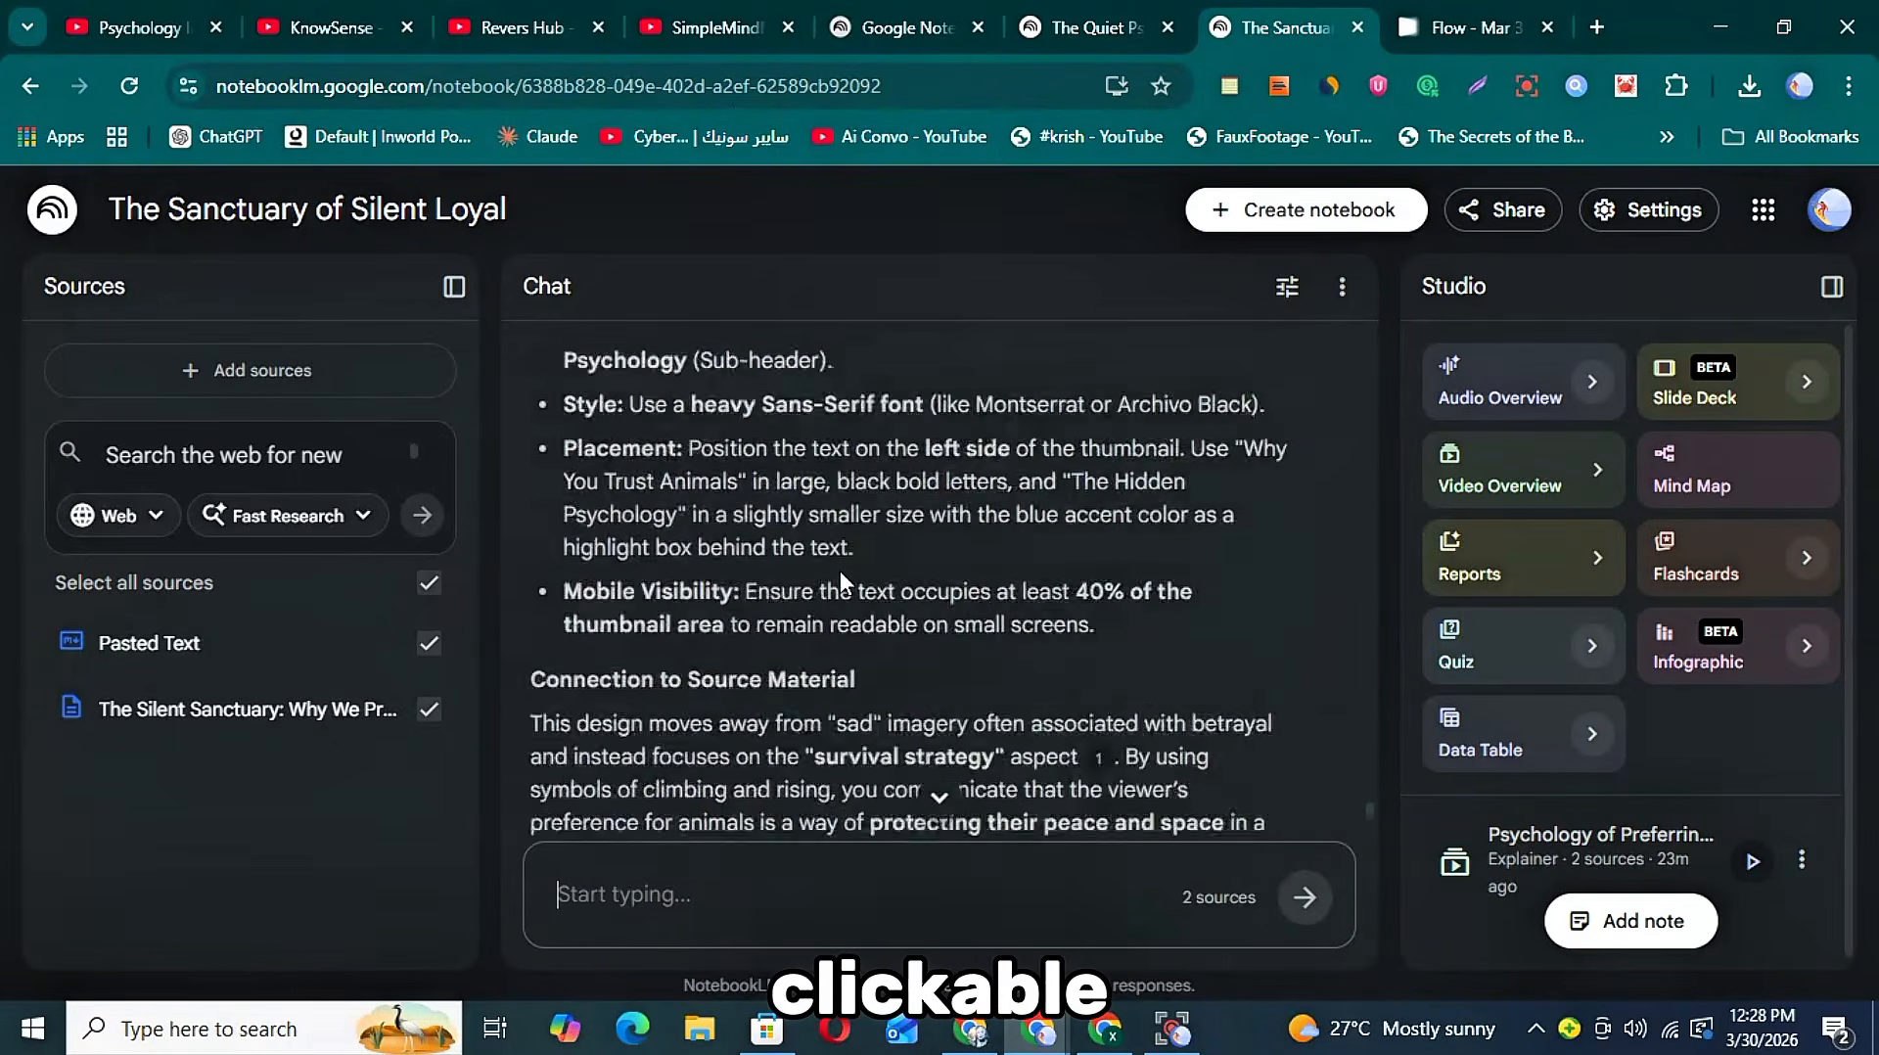
- Review the thumbnail design response in the NotebookLM chat and copy the Visual Design Plan from "Character & Pose" onward
scroll(840, 571, up, 10)
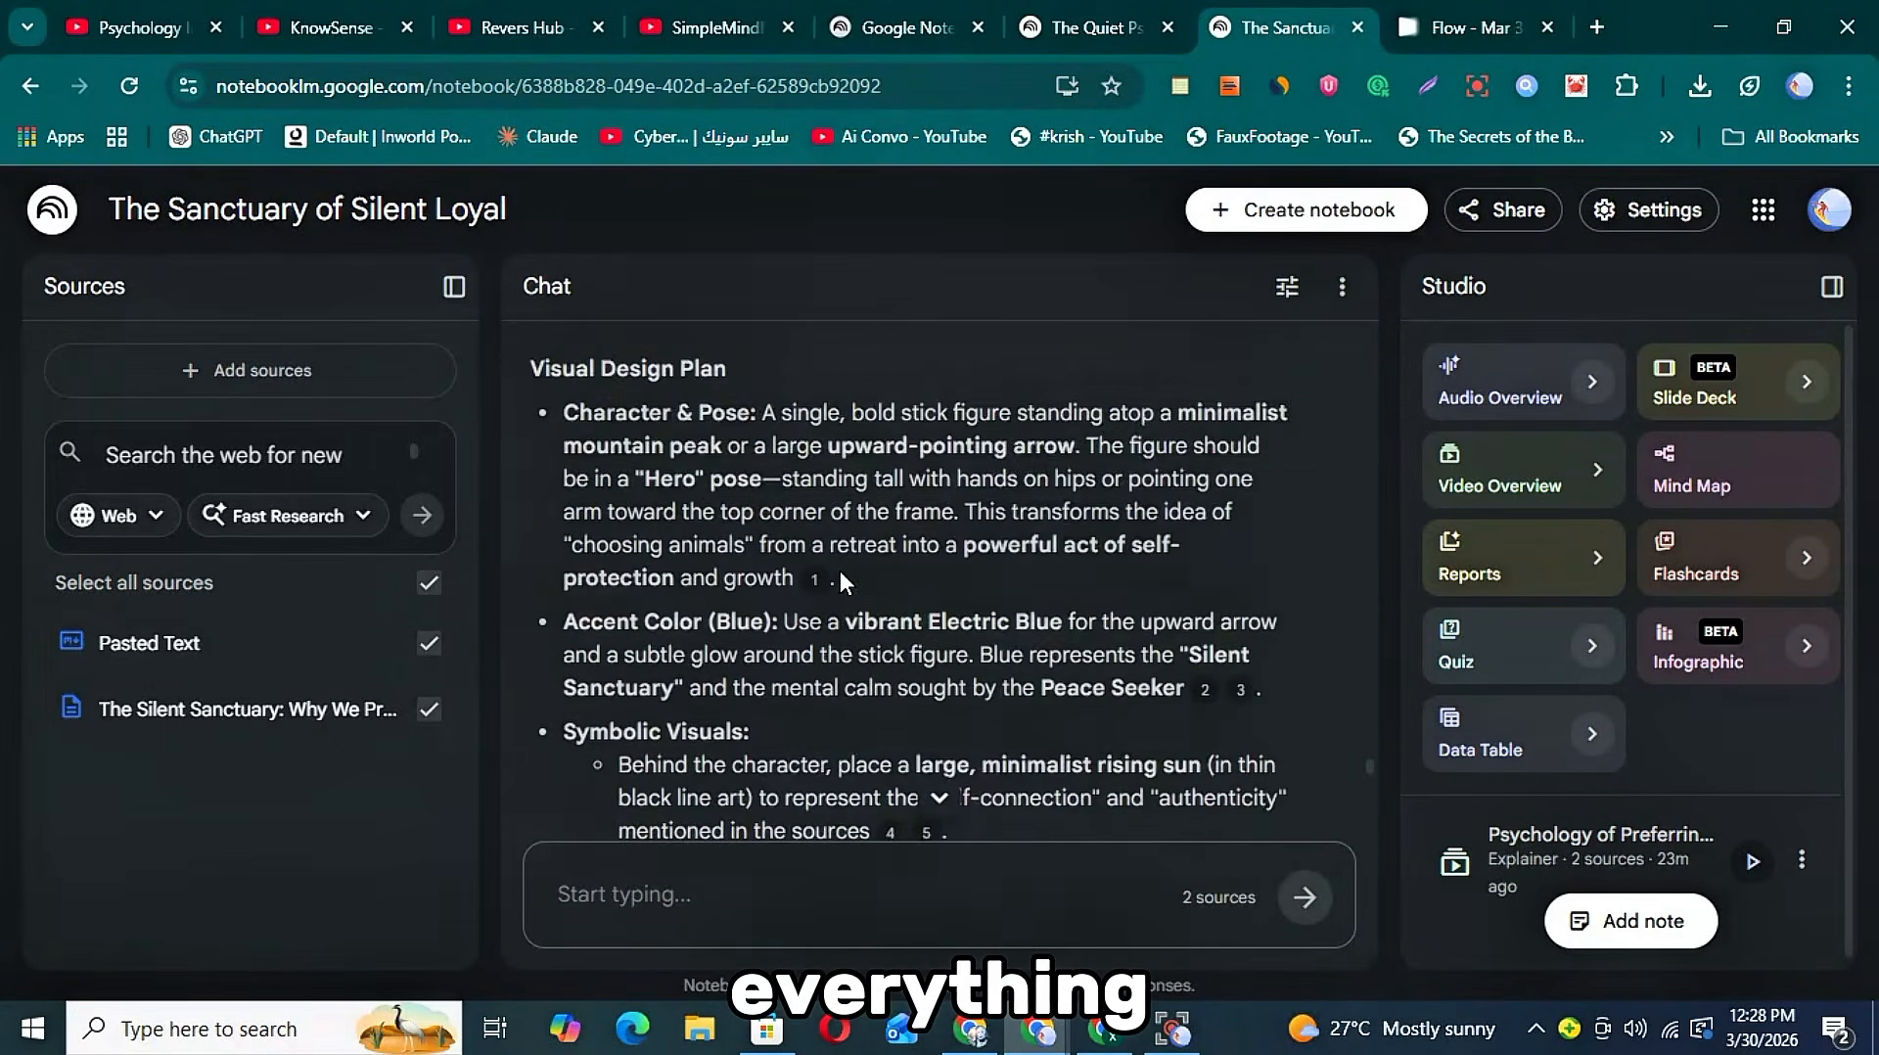
scroll(840, 571, up, 4)
scroll(605, 664, down, 2)
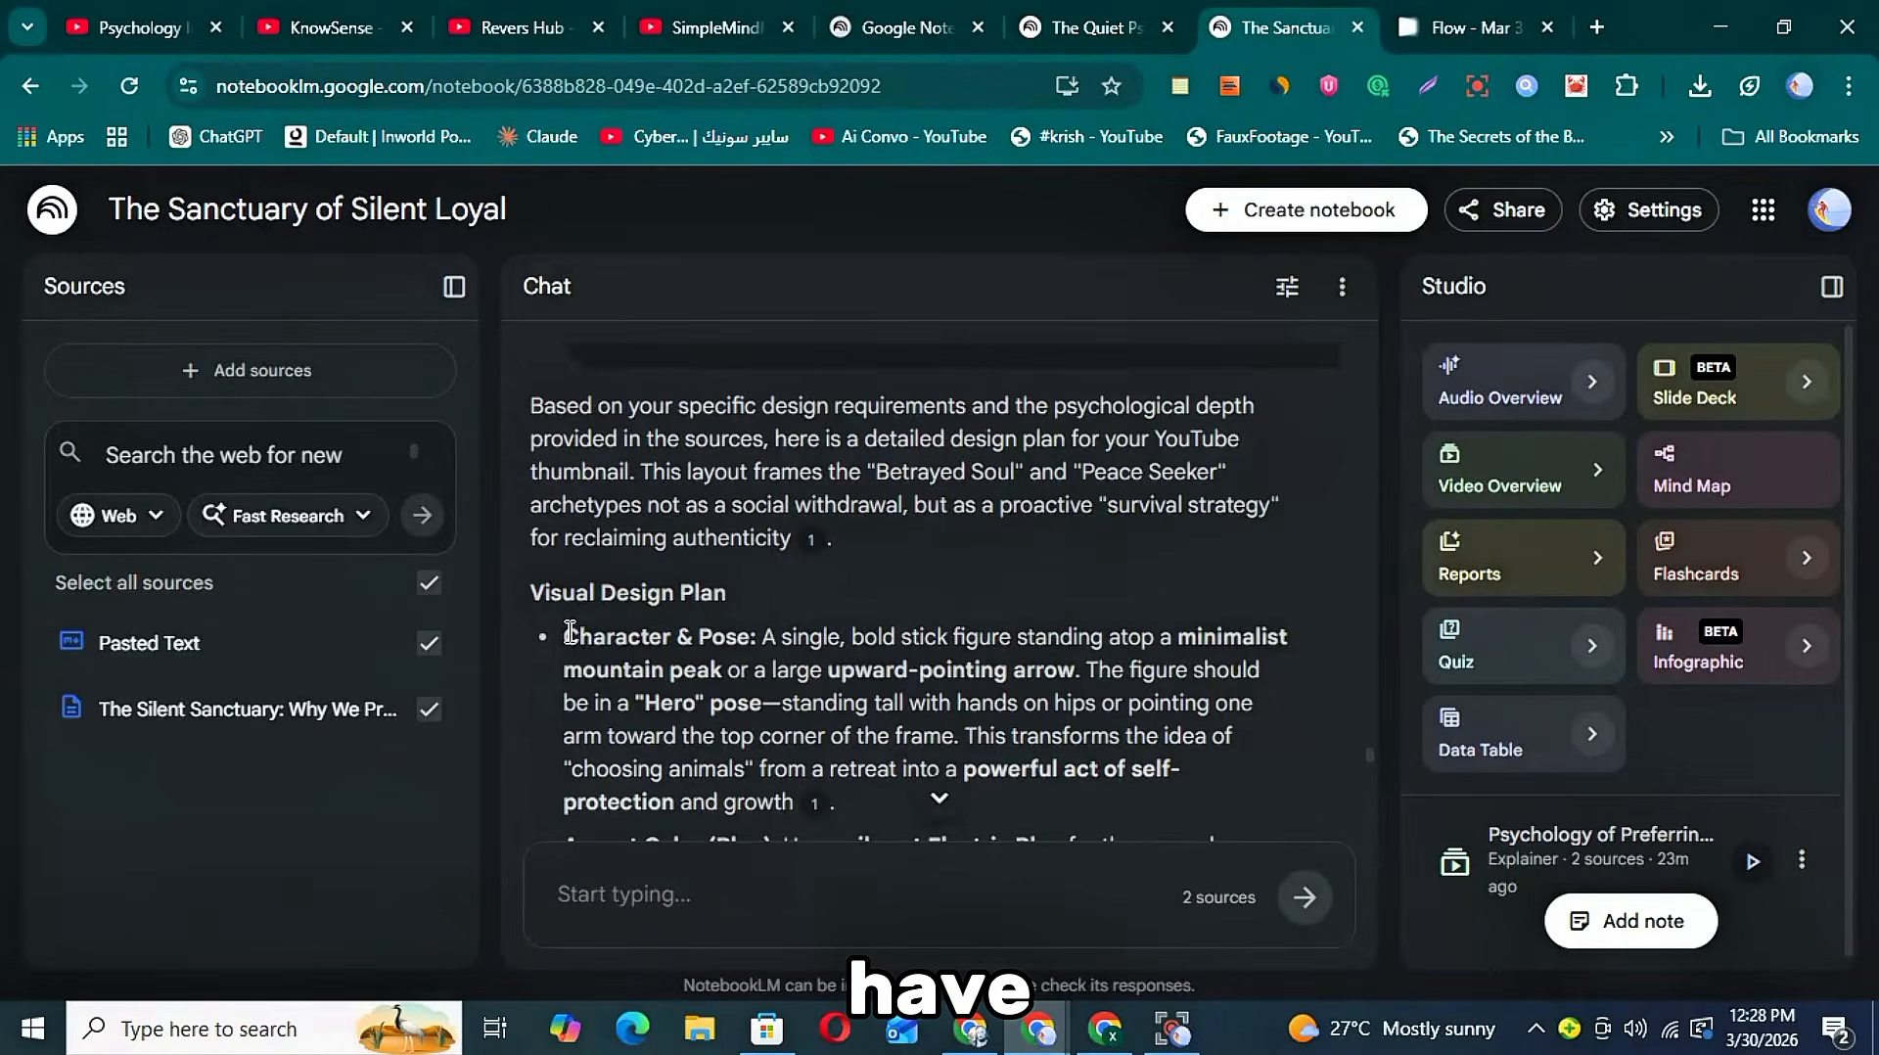
drag(570, 632, 887, 696)
right_click(959, 419)
click(1031, 454)
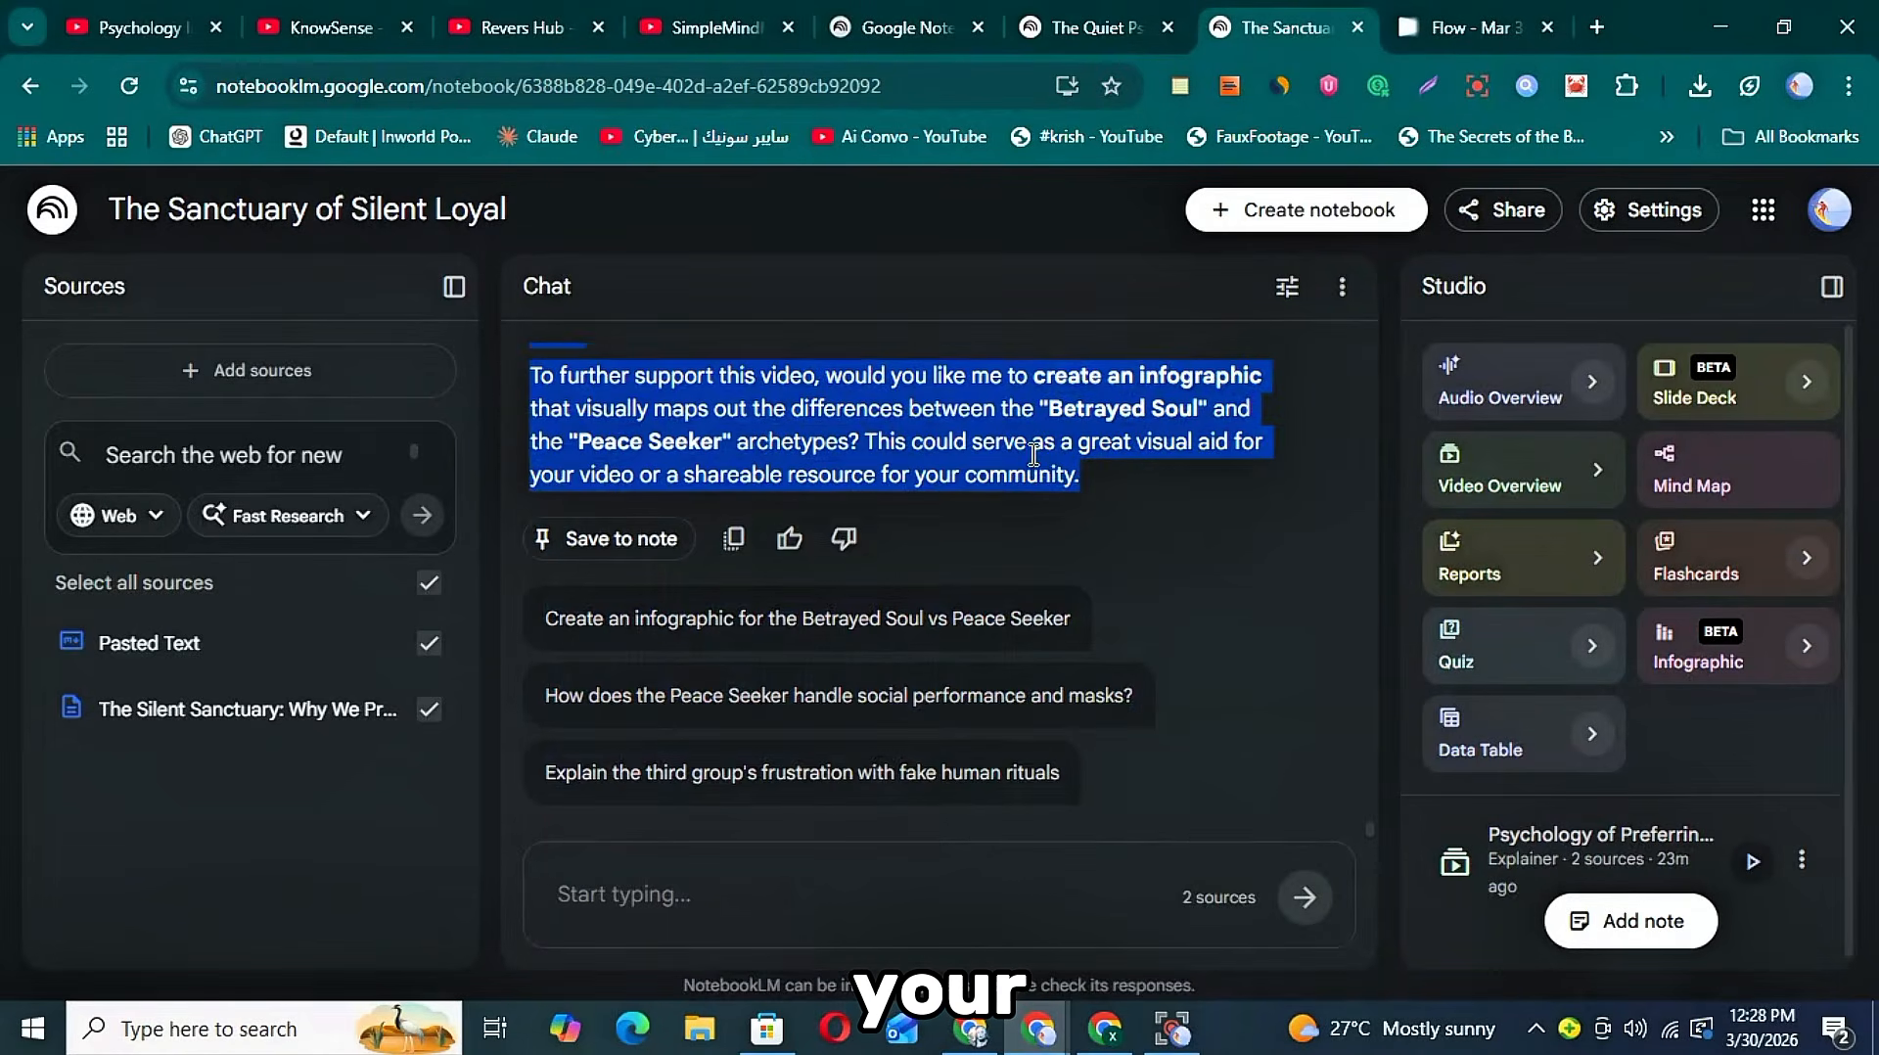
scroll(1030, 454, up, 3)
- Switch back to Flow, replace the old prompt with the copied design plan, trim its ending, and generate a new thumbnail
click(1458, 19)
right_click(977, 797)
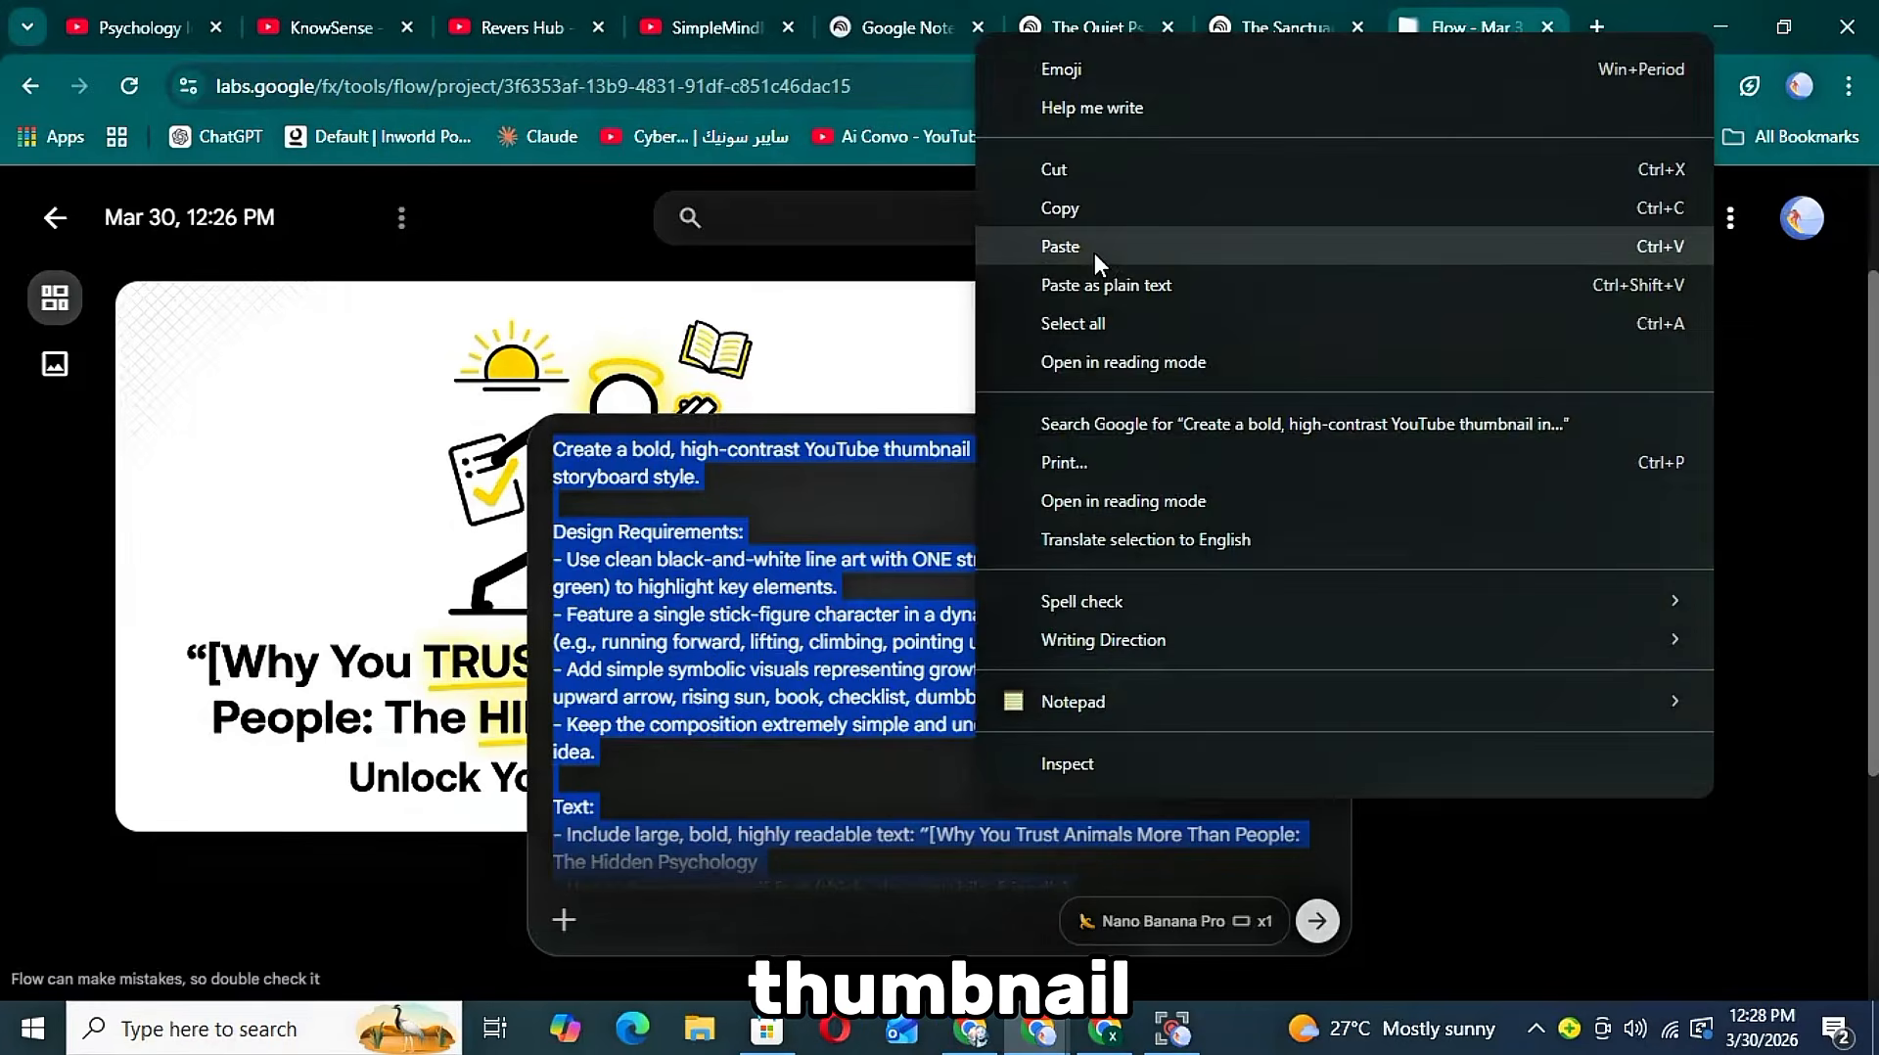
click(1042, 250)
scroll(973, 852, up, 2)
key(BackSpace)
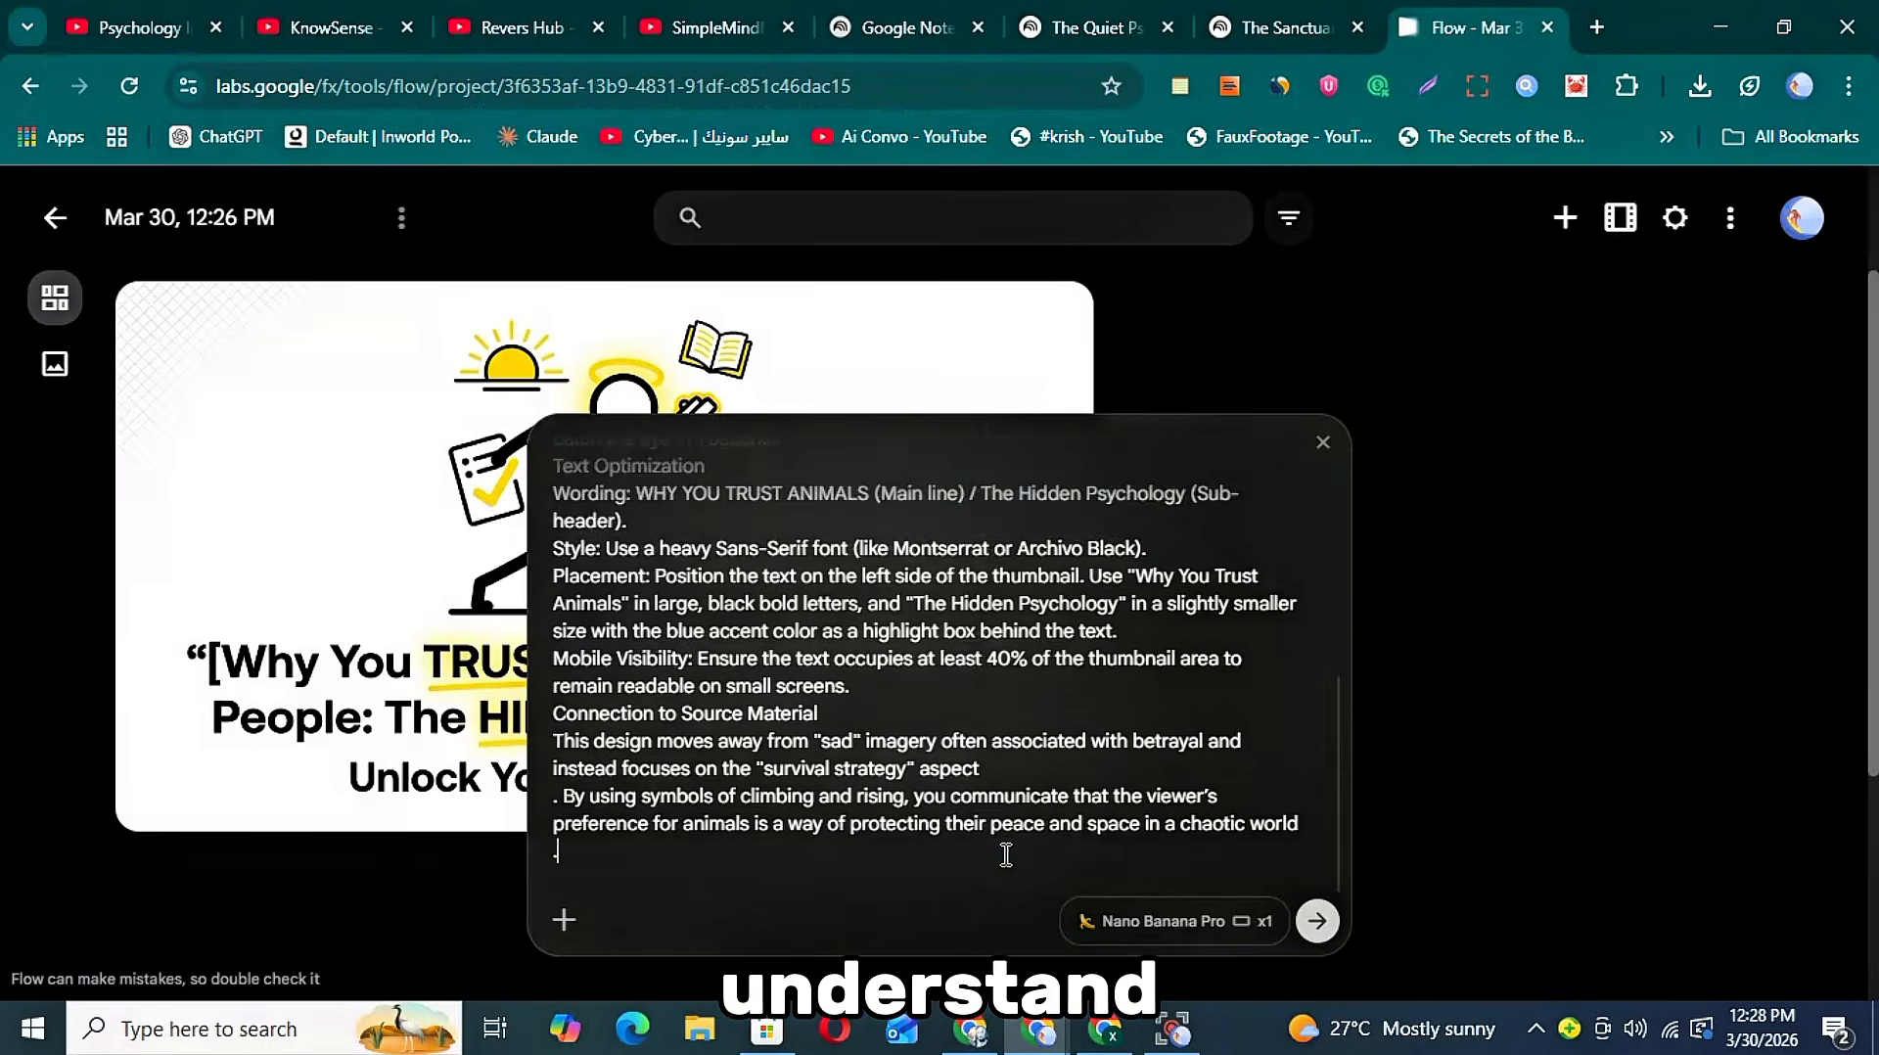
key(Return)
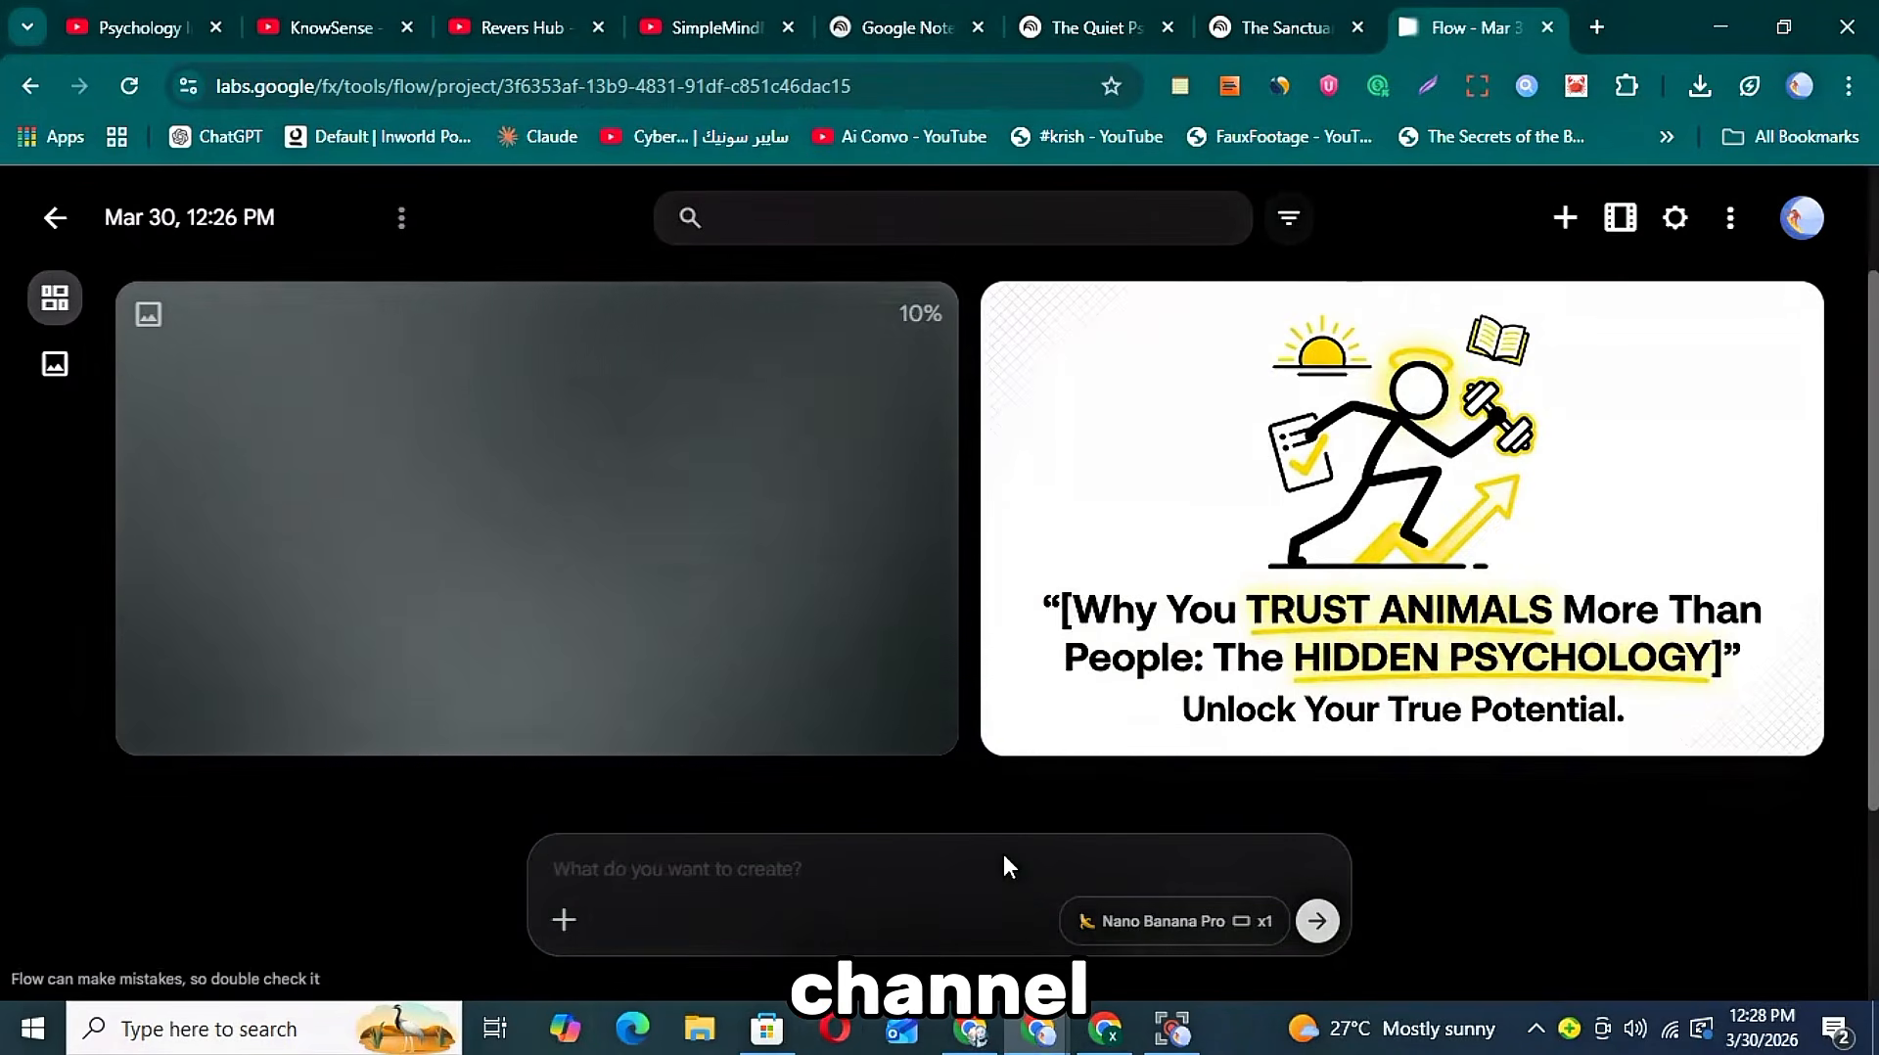